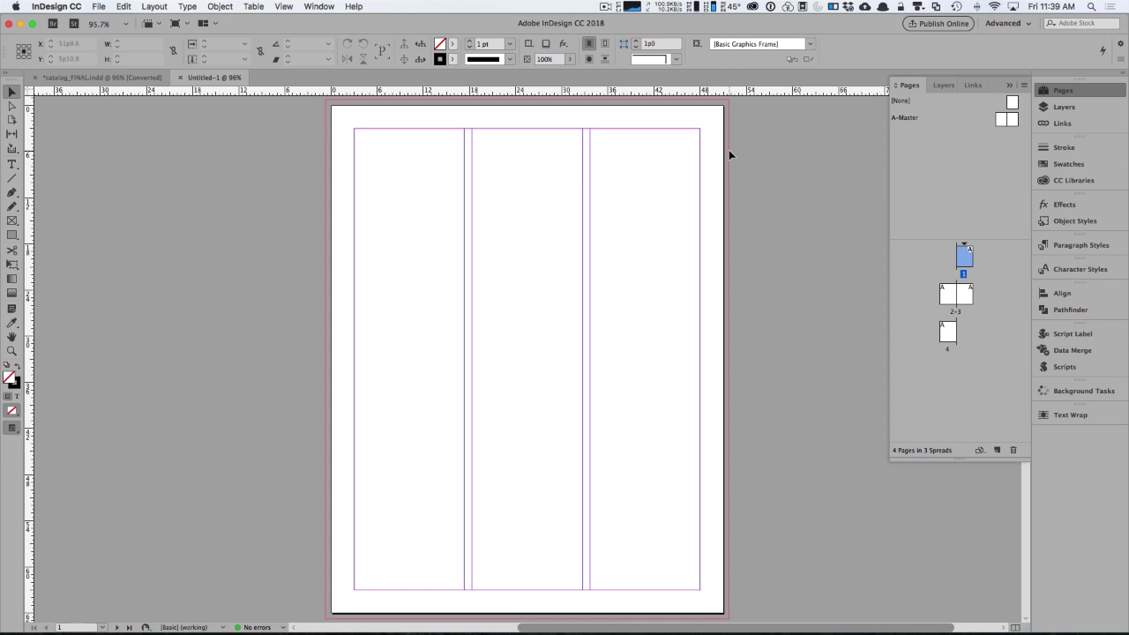
Step: Set pages 1 and 4 together to a single column, keeping their margins as they are
left_click(1069, 91)
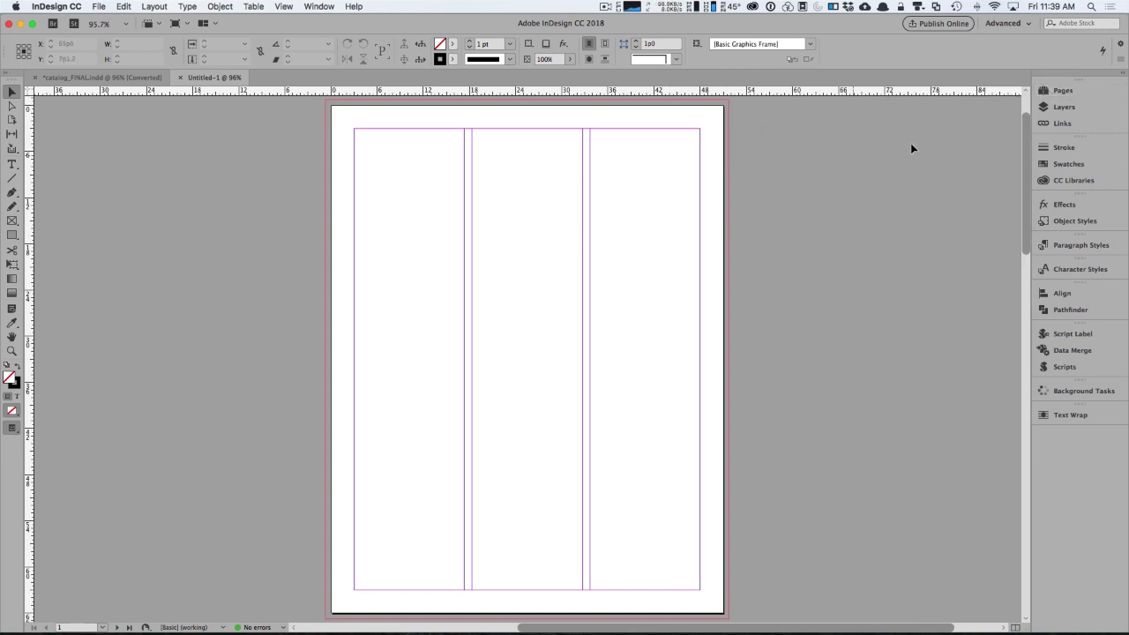
left_click(1069, 92)
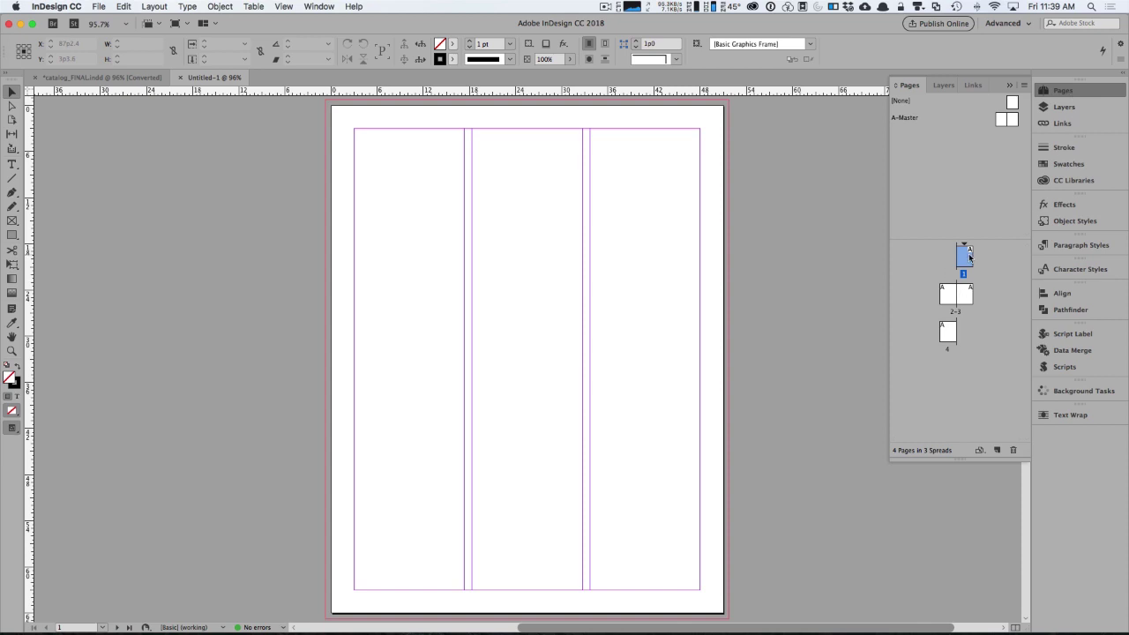
left_click(953, 332, "super")
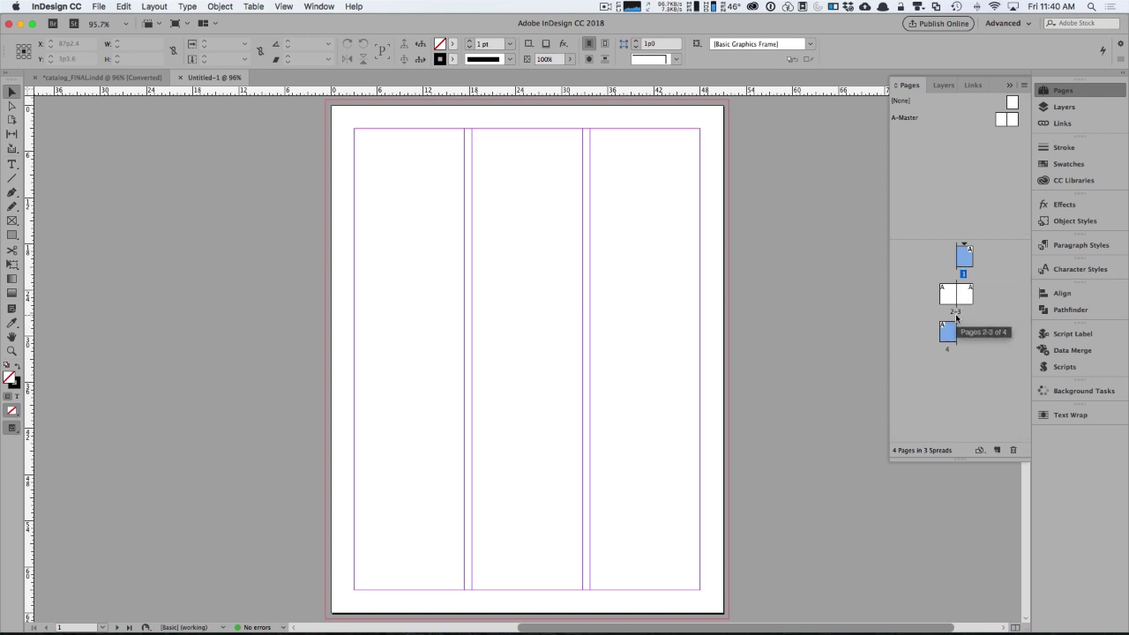
left_click(153, 6)
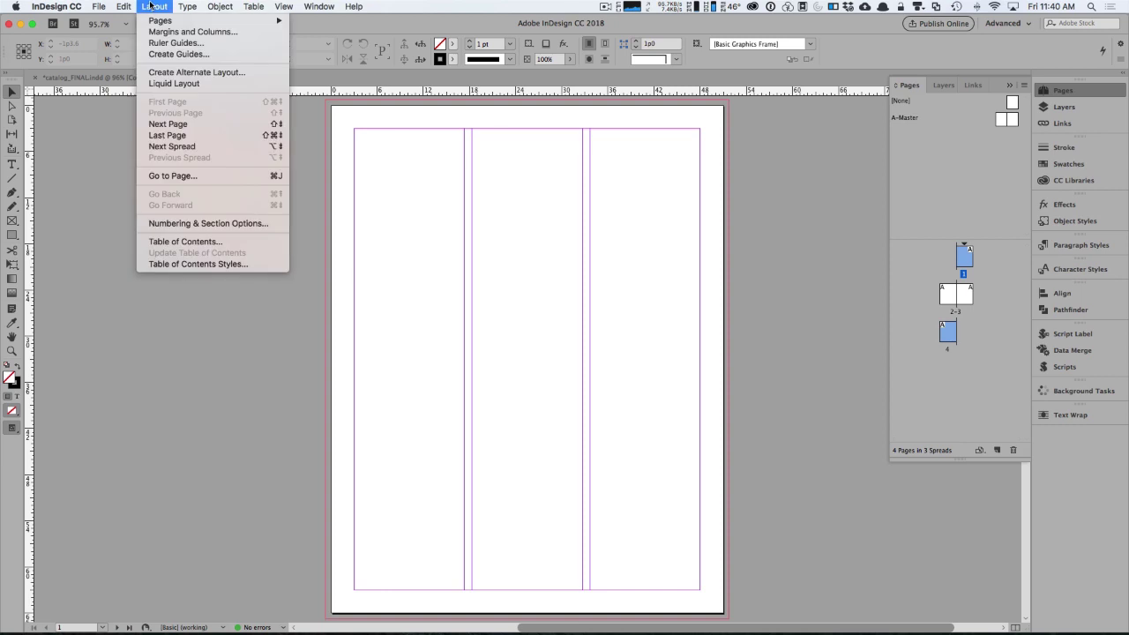
left_click(168, 32)
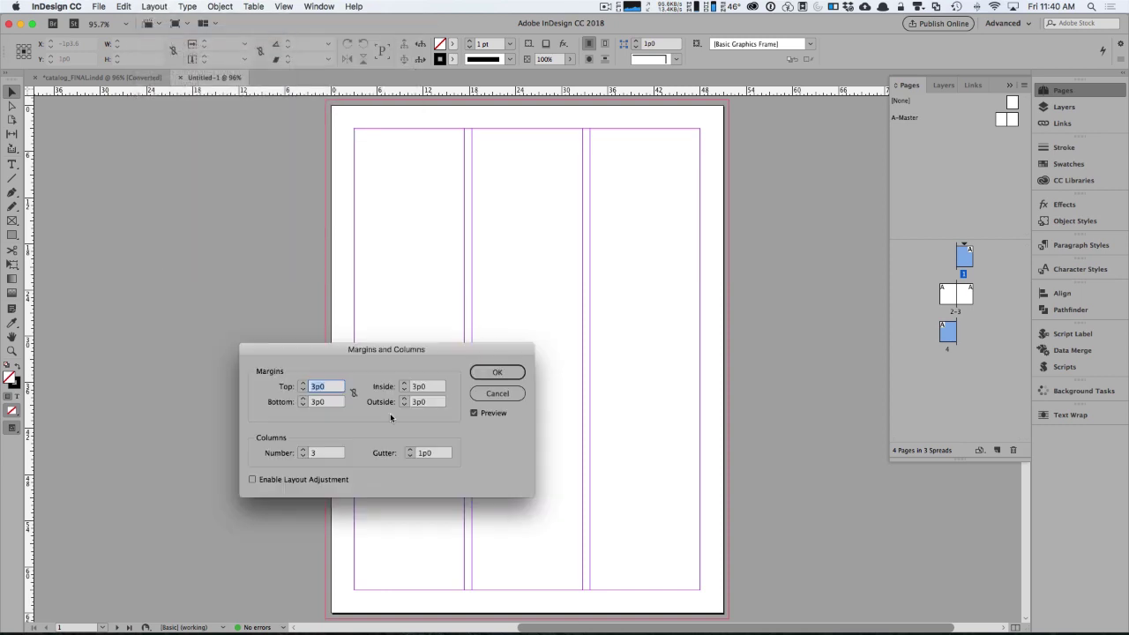
left_click(304, 456)
left_click(302, 456)
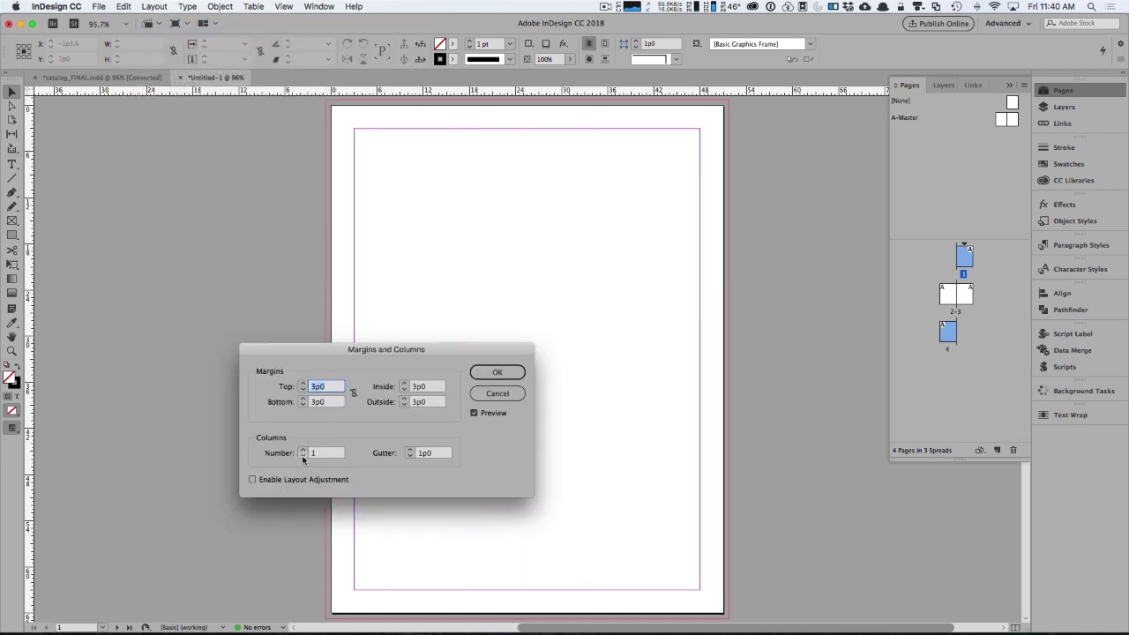
left_click(498, 372)
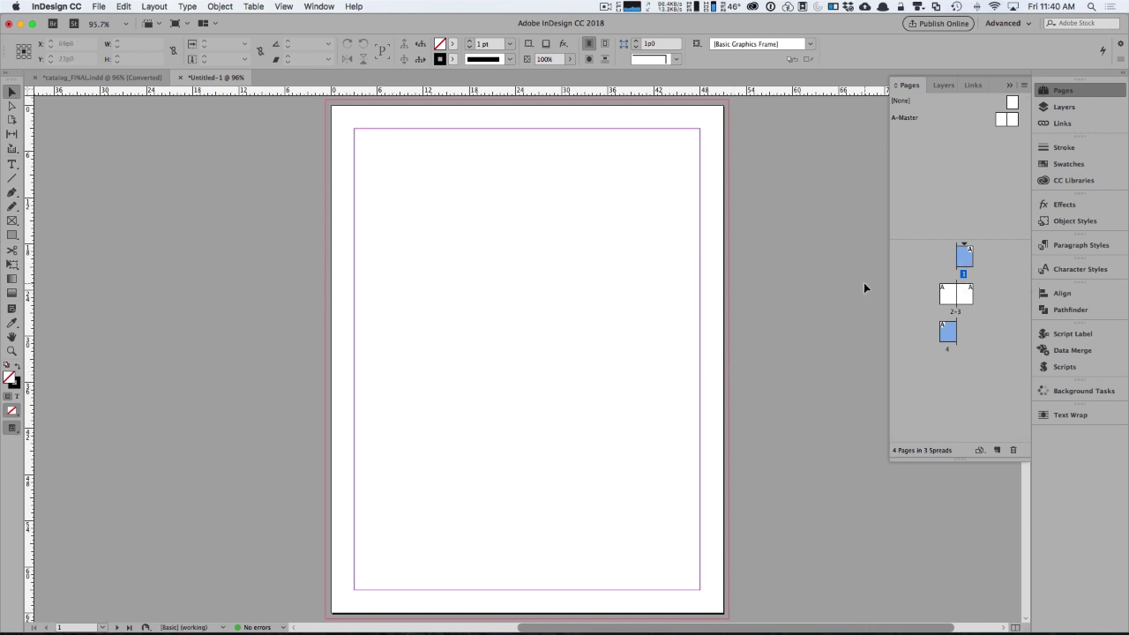
Step: Place catalog_text.doc on page 1, starting at the upper-left corner of the page margins
double_click(961, 261)
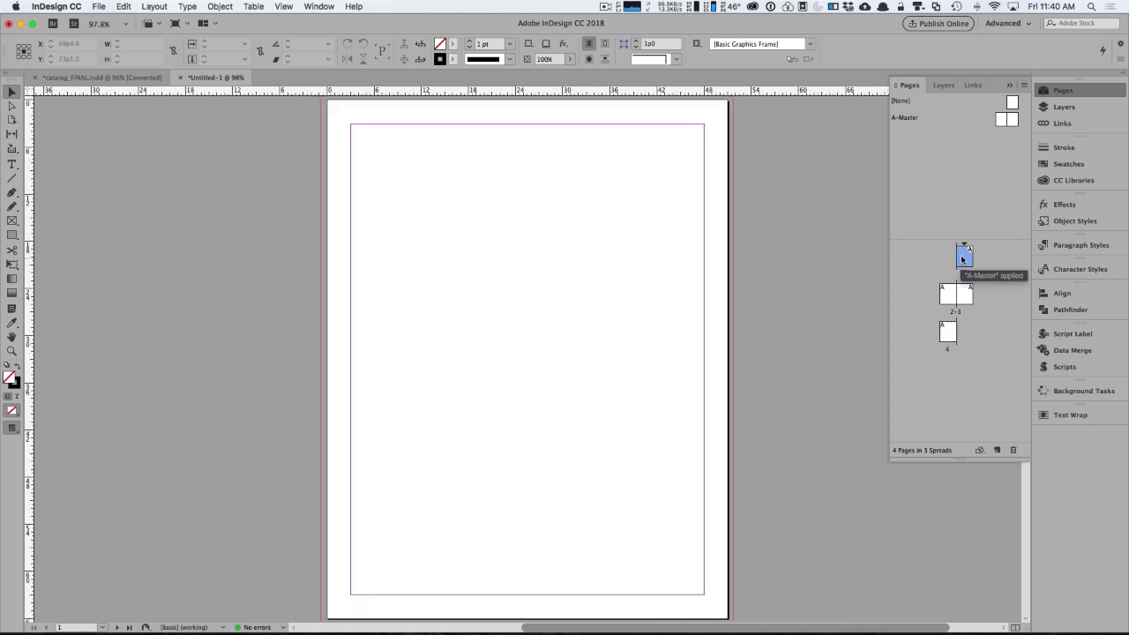
left_click(1069, 89)
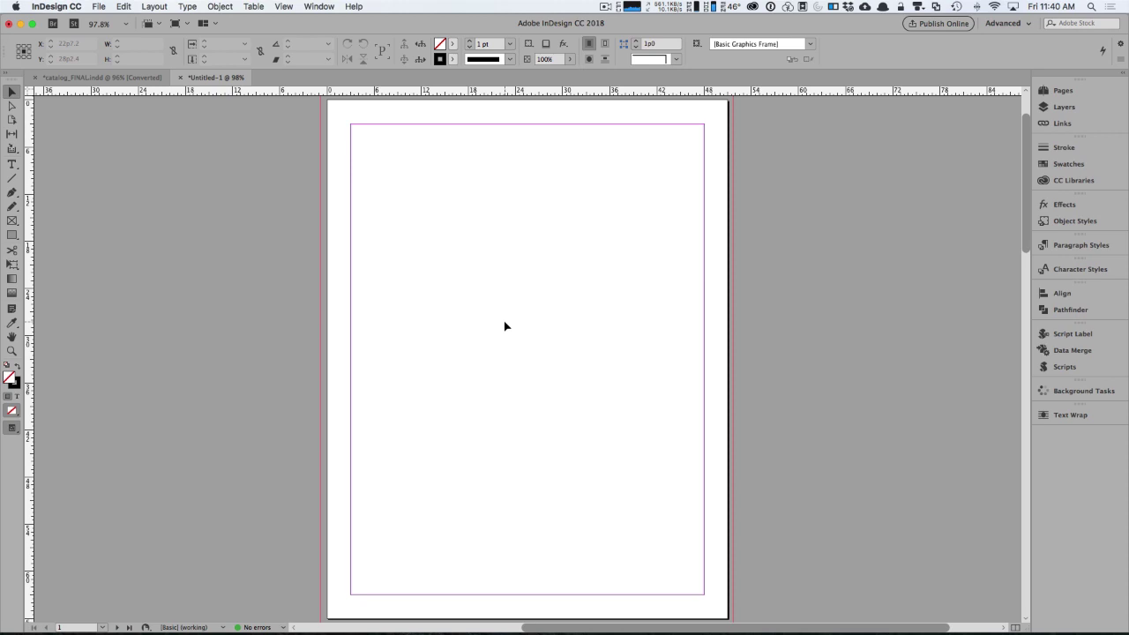
key("super+d")
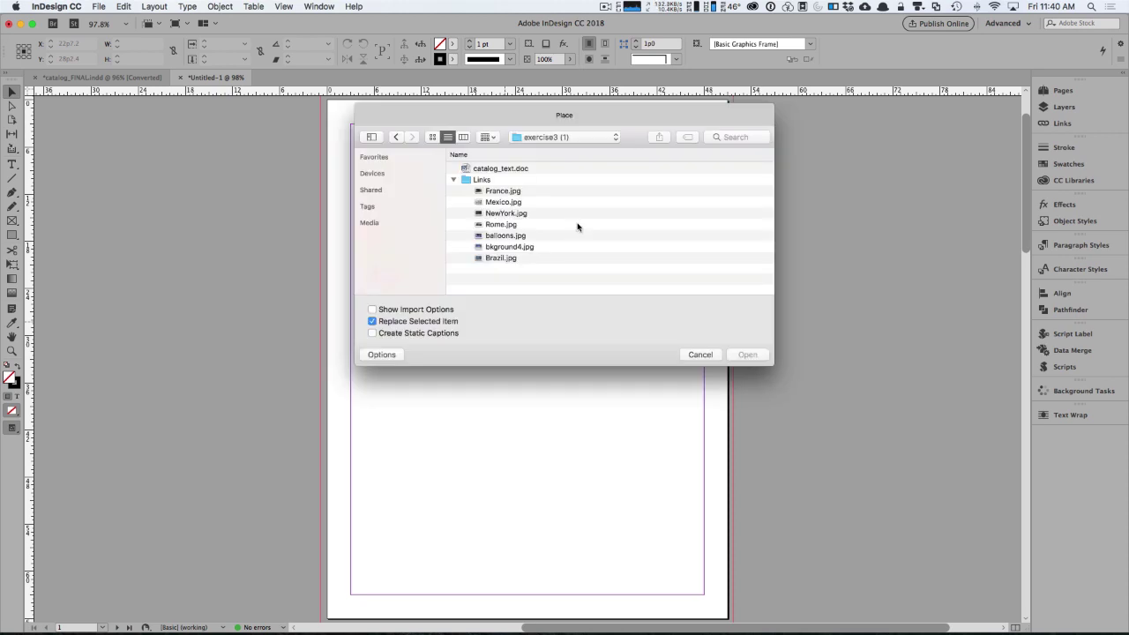
left_click(468, 169)
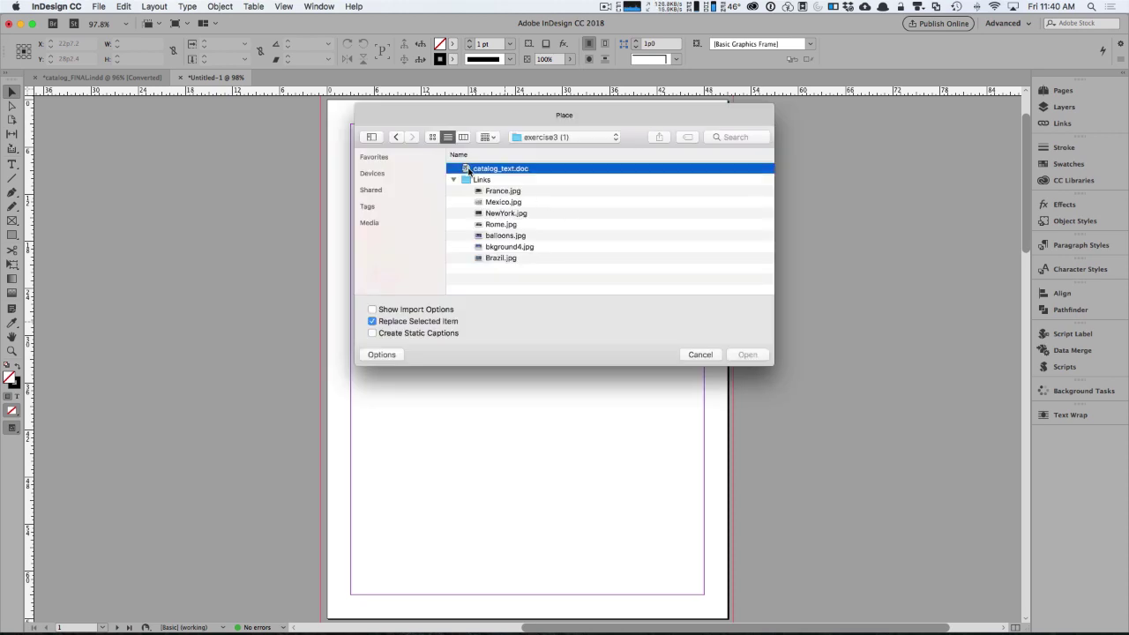
left_click(743, 353)
left_click(353, 129)
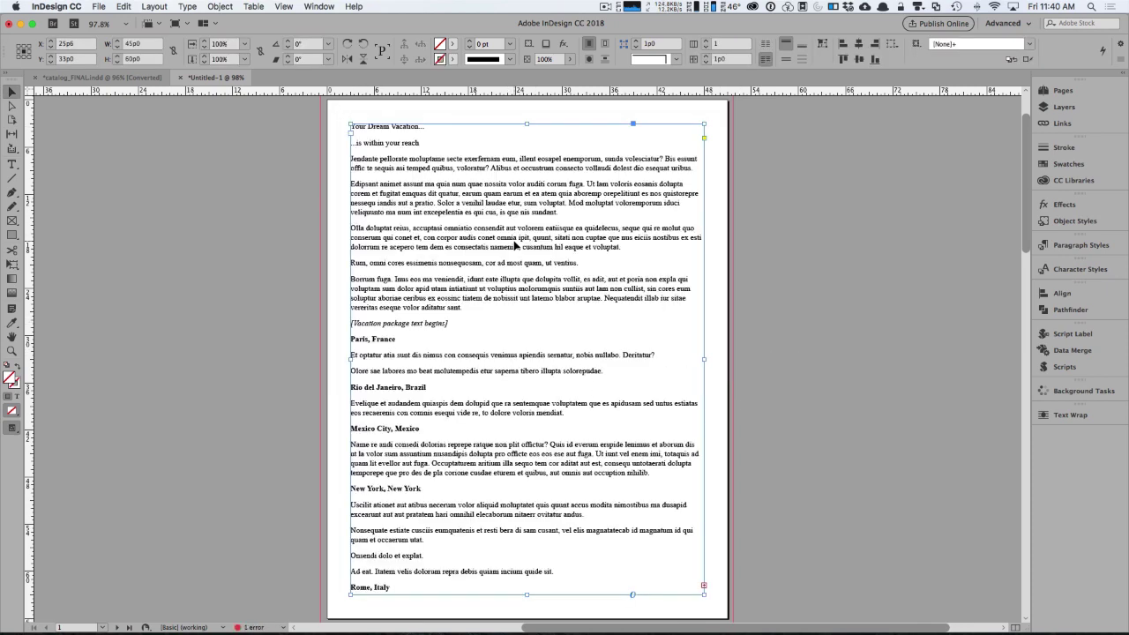
Step: Switch to the finished catalog_FINAL.indd document and examine the cover title and the text layout of the inside spread
left_click(114, 79)
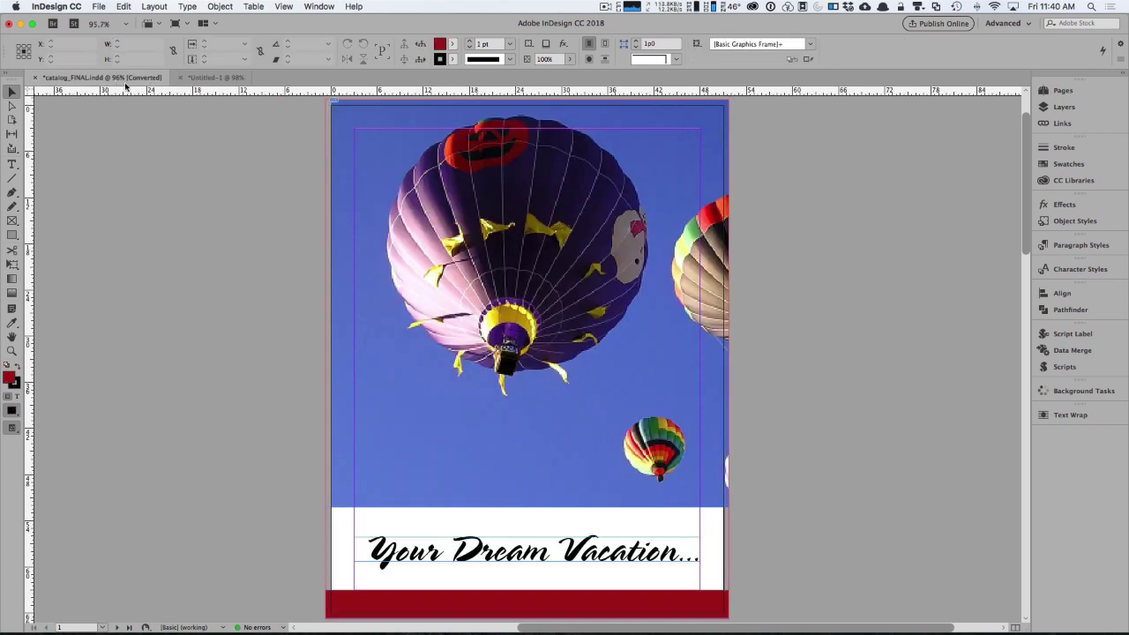
scroll(473, 528, "down", 5)
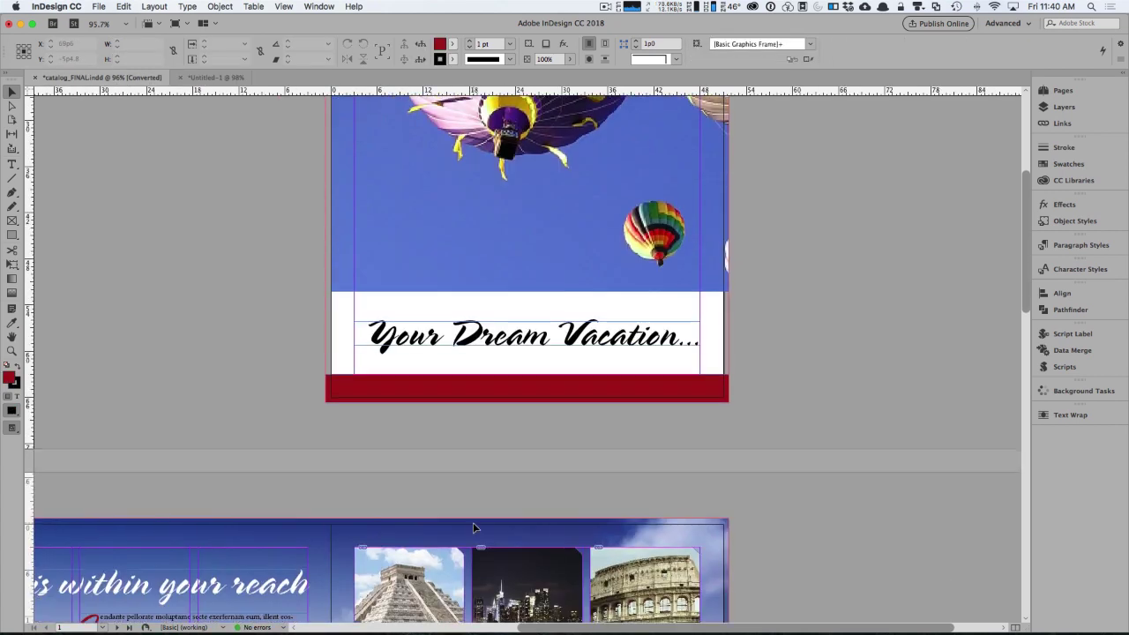
scroll(474, 527, "down", 8)
scroll(474, 527, "left", 2)
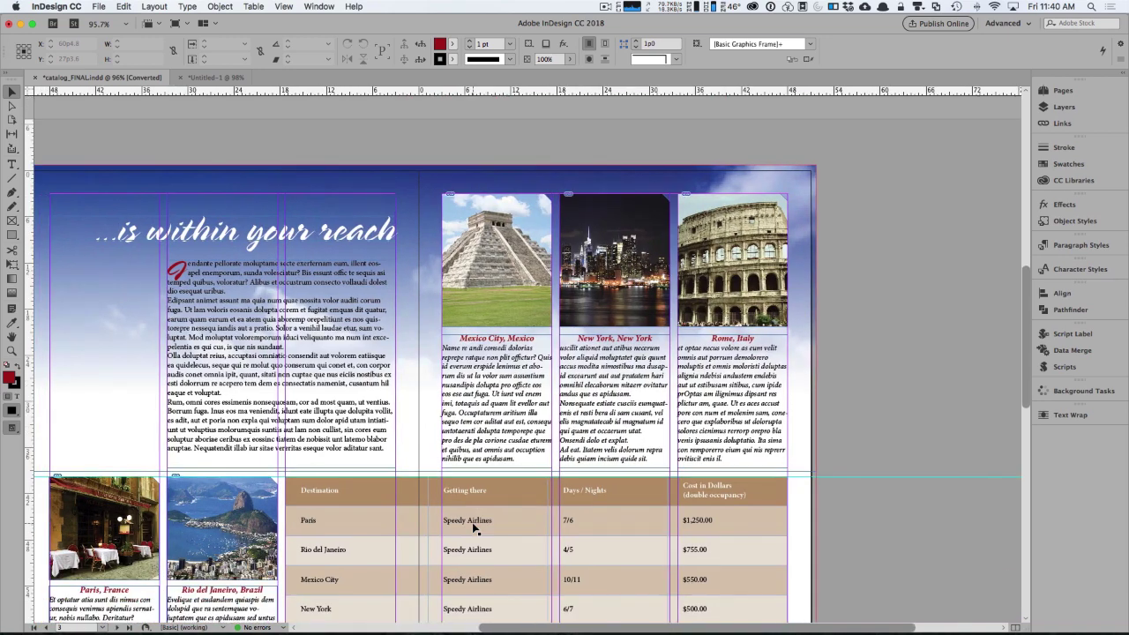
scroll(474, 527, "left", 1)
scroll(473, 528, "down", 1)
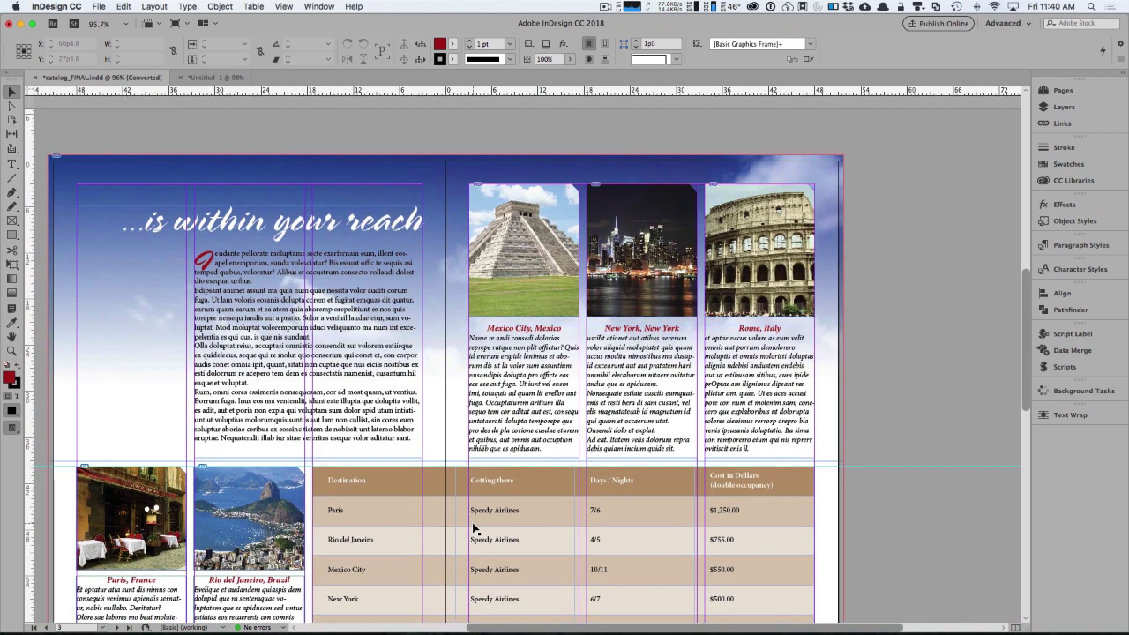
Step: Return to the Untitled-1 document and show the hidden characters in the placed text
left_click(232, 77)
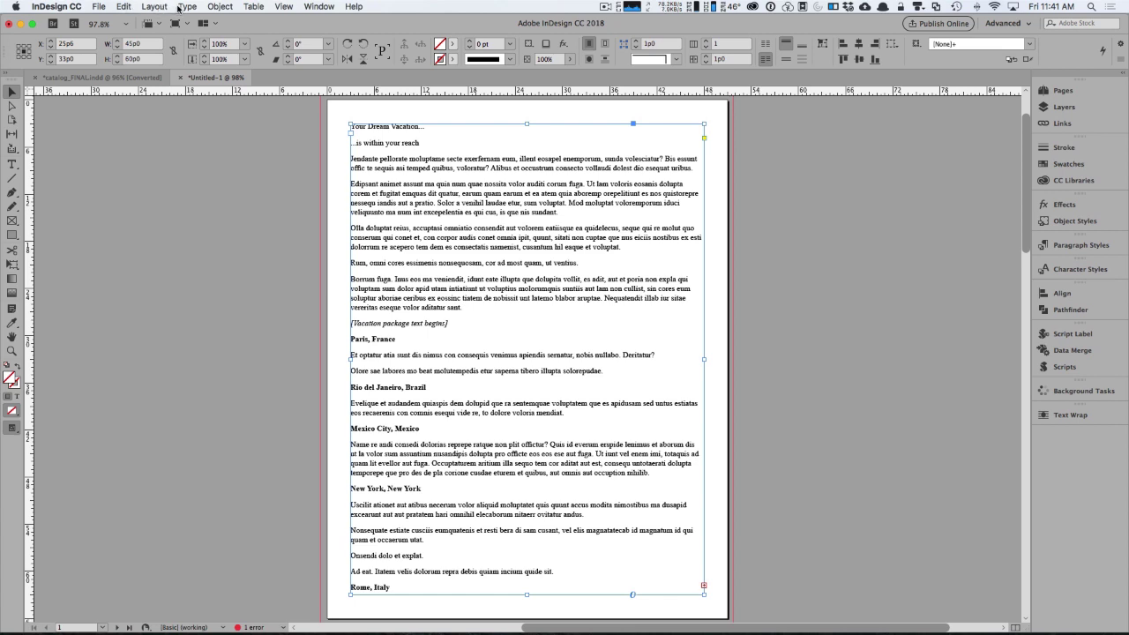
left_click(187, 7)
left_click(232, 392)
Step: Filter the fonts to the Script class and set the "Your Dream Vacation..." line in Bernadette
double_click(431, 131)
key("super+2")
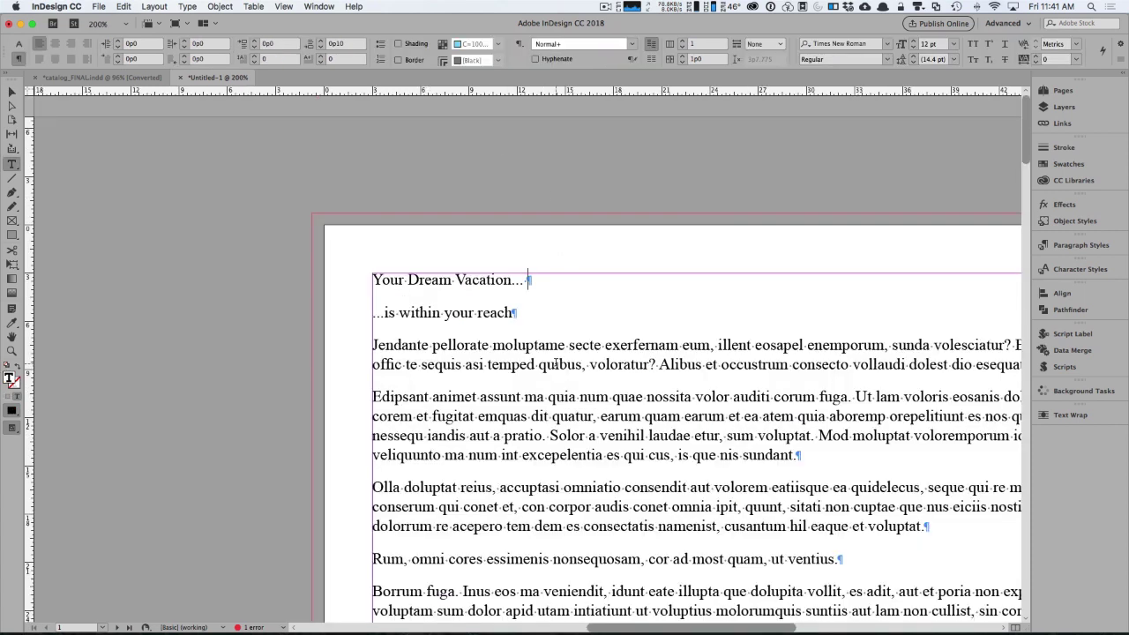
scroll(556, 364, "down", 5)
scroll(556, 364, "right", 4)
scroll(553, 362, "up", 2)
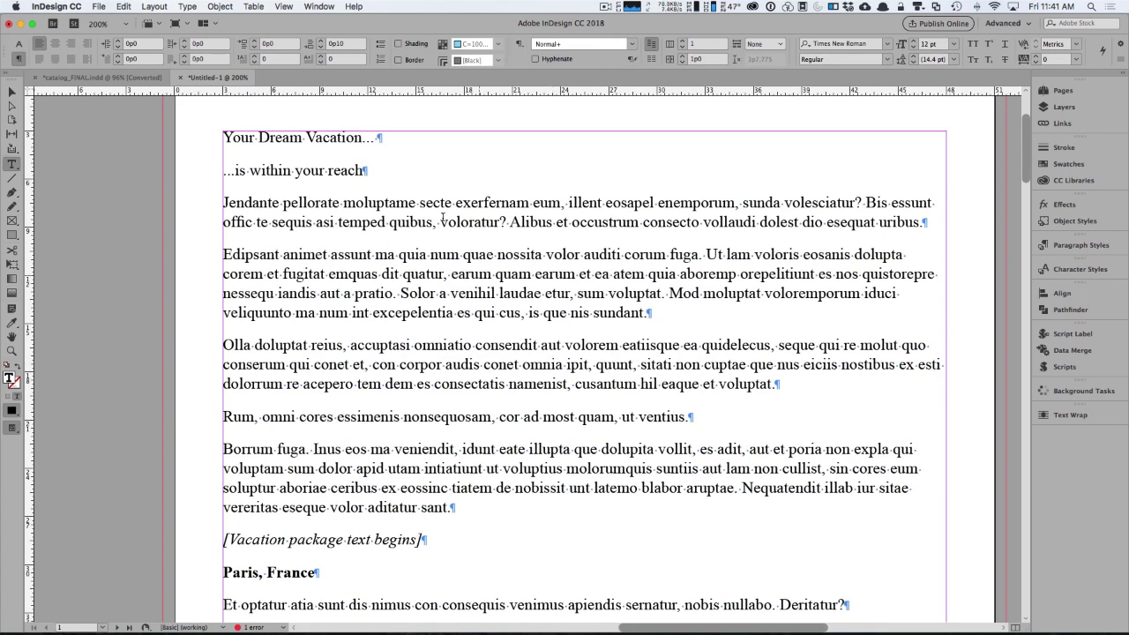
triple_click(325, 138)
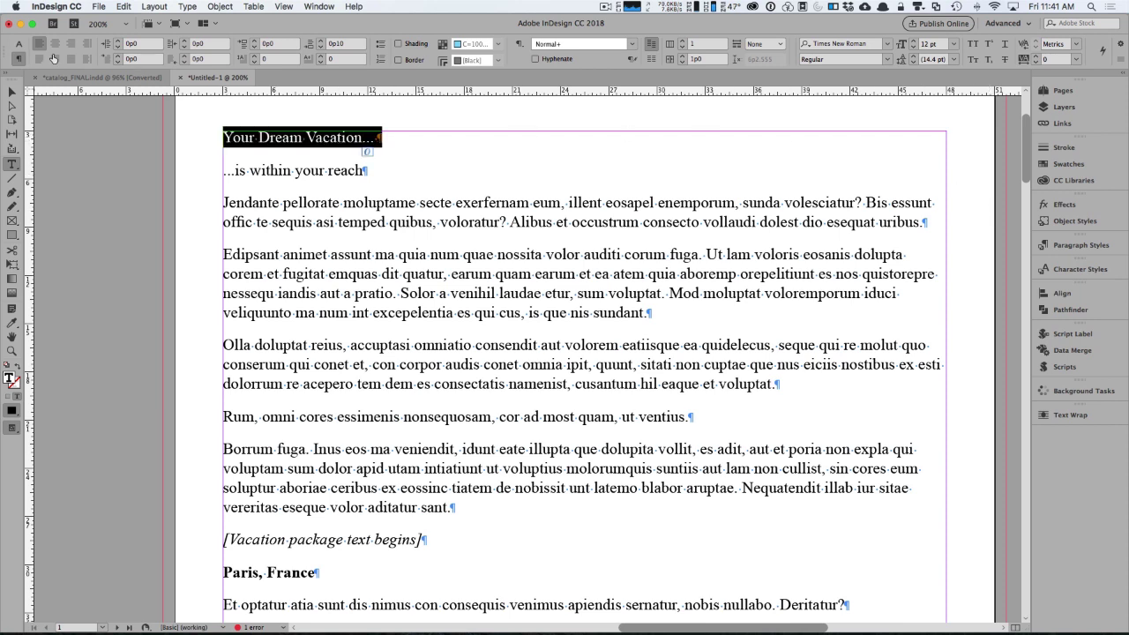
left_click(18, 44)
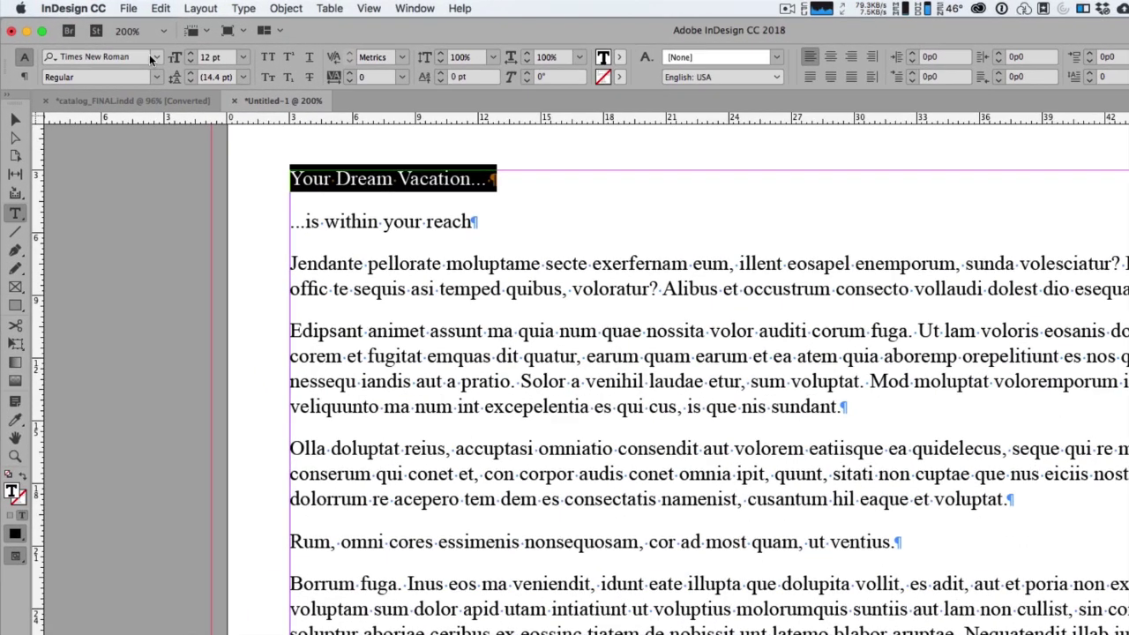
left_click(120, 44)
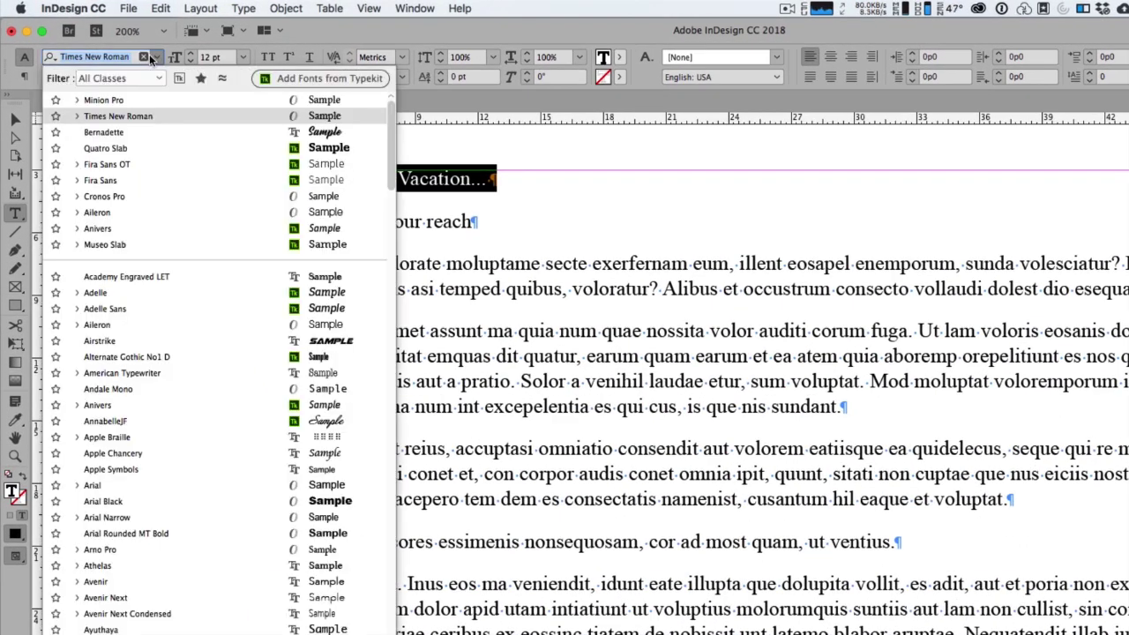
left_click(159, 77)
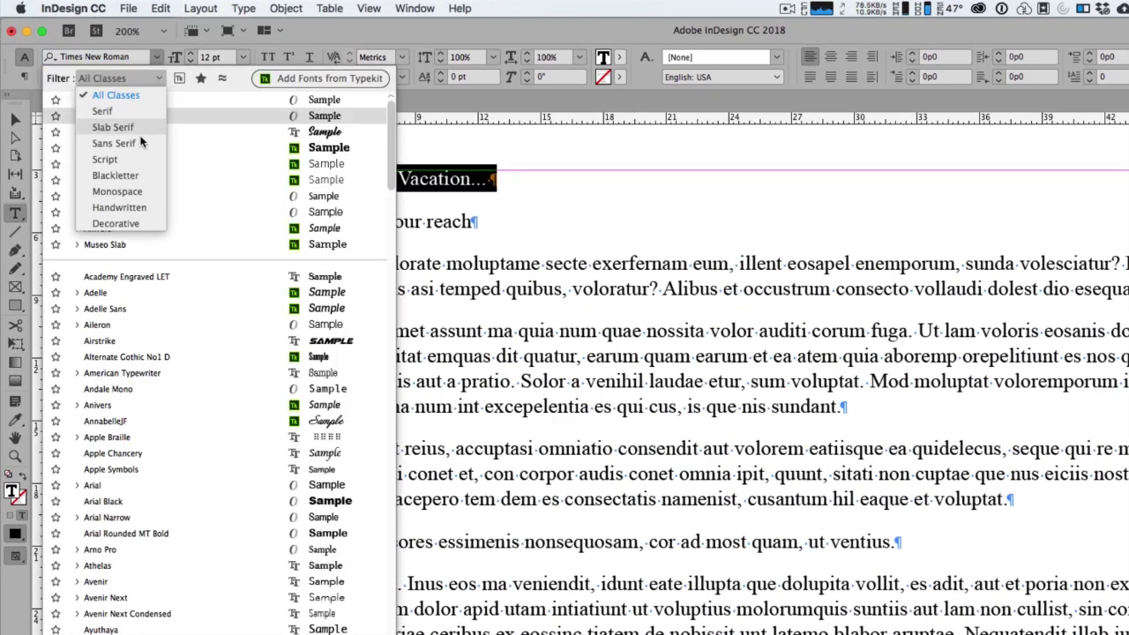
left_click(136, 159)
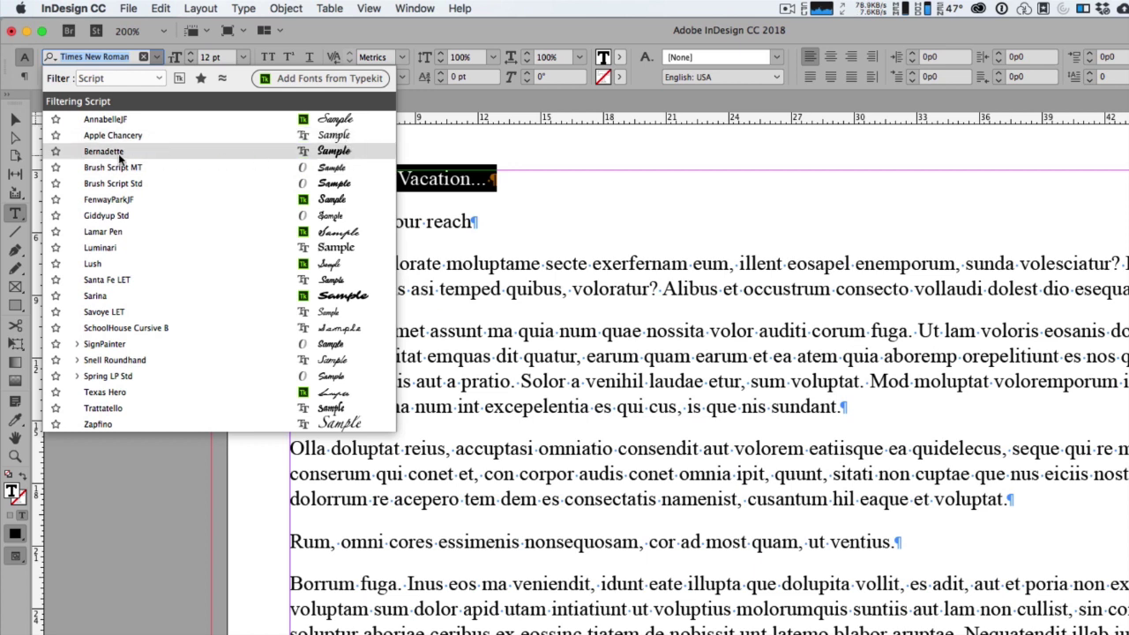
left_click(104, 152)
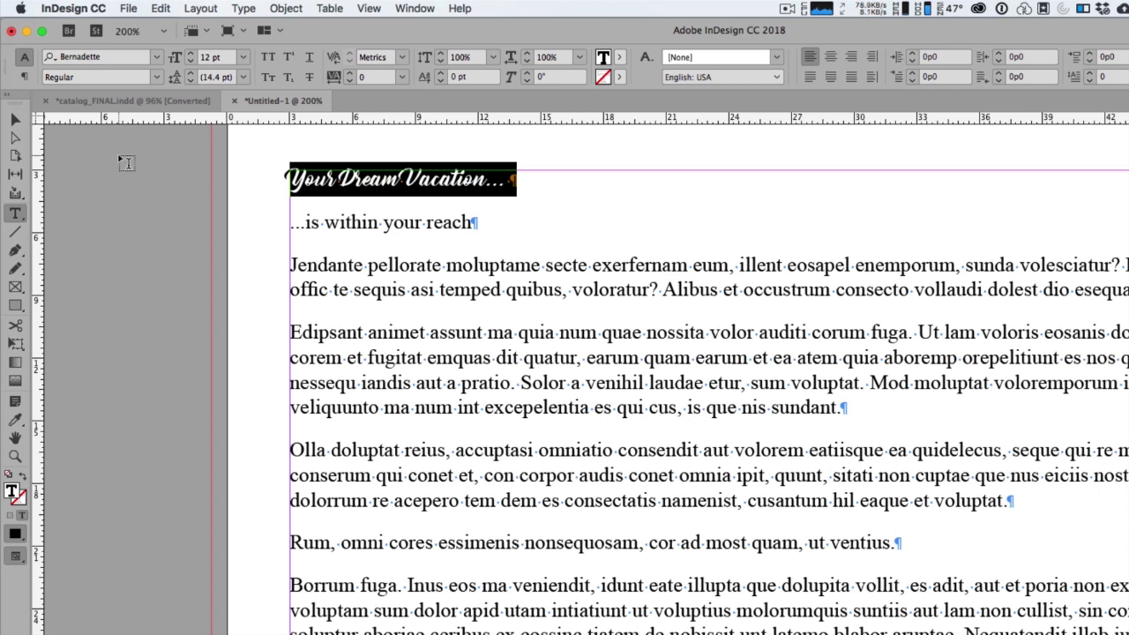
Step: Set the font size of the "Your Dream Vacation..." line to 36 pt and deselect the text
left_click(242, 56)
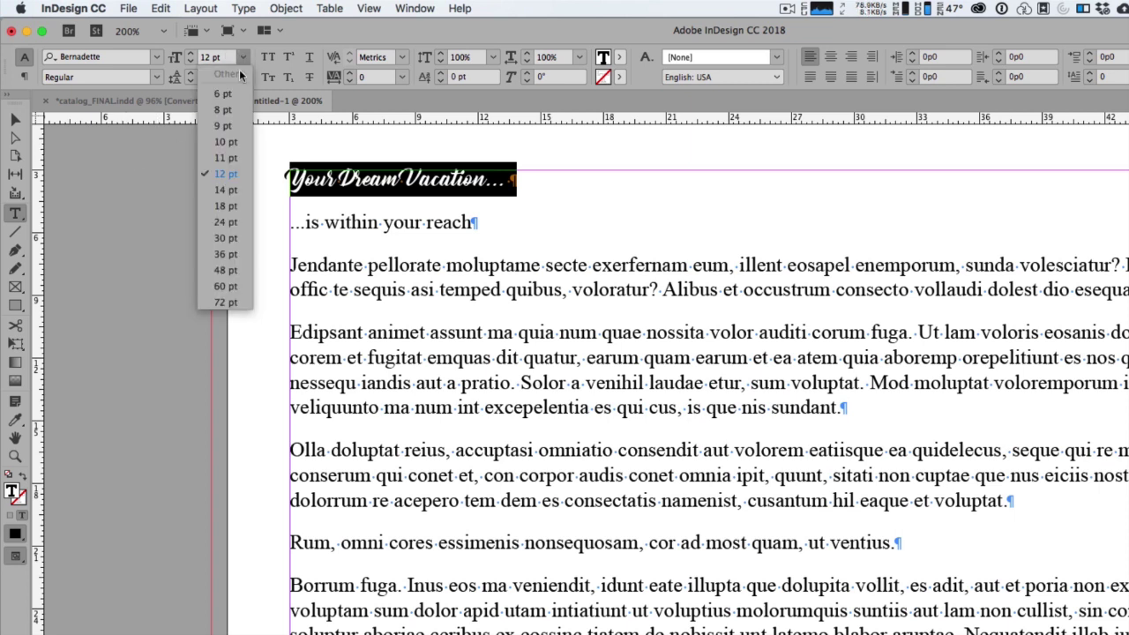
left_click(226, 254)
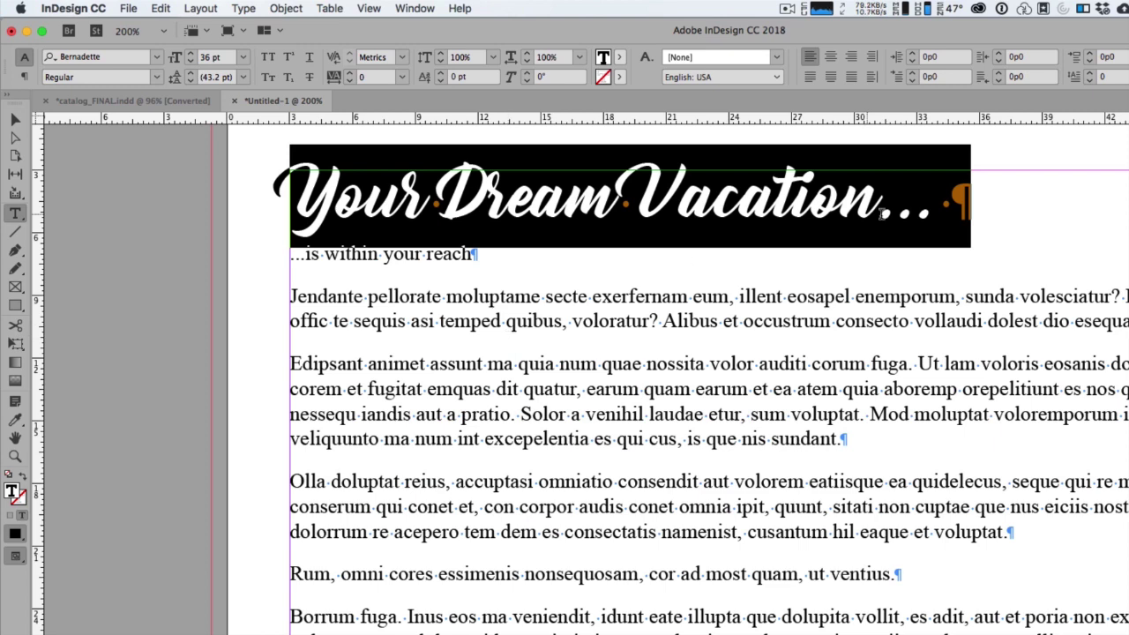
left_click(950, 206)
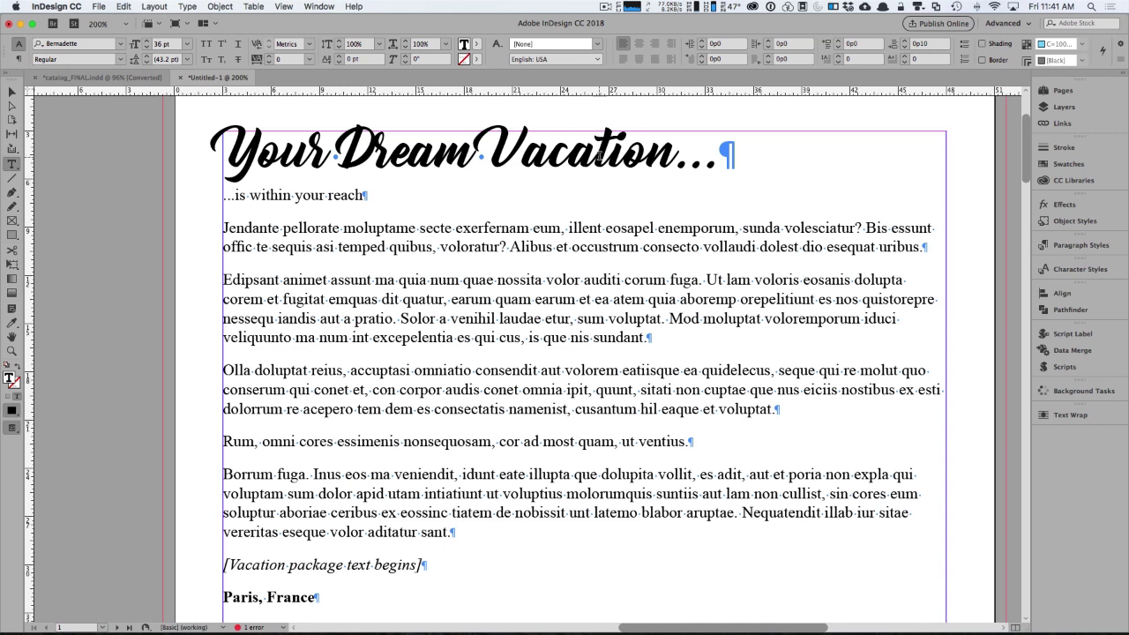
Step: Create a paragraph style named "Special title" from the formatting of the "Your Dream Vacation..." line and apply it to that line
double_click(781, 203)
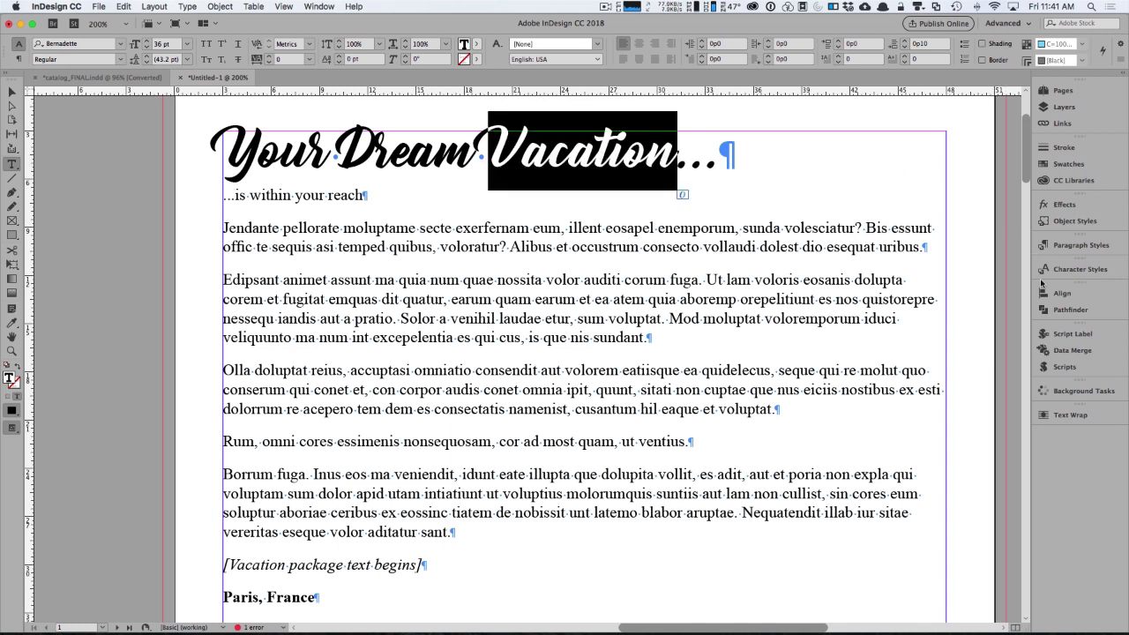
left_click(1077, 245)
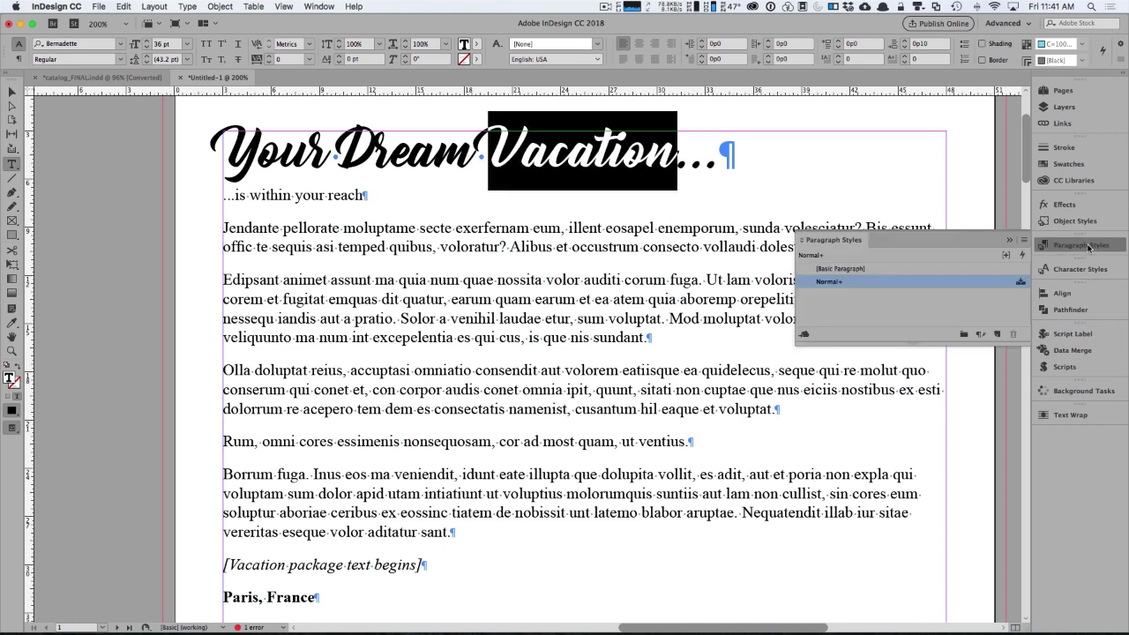
left_click(997, 333, "alt")
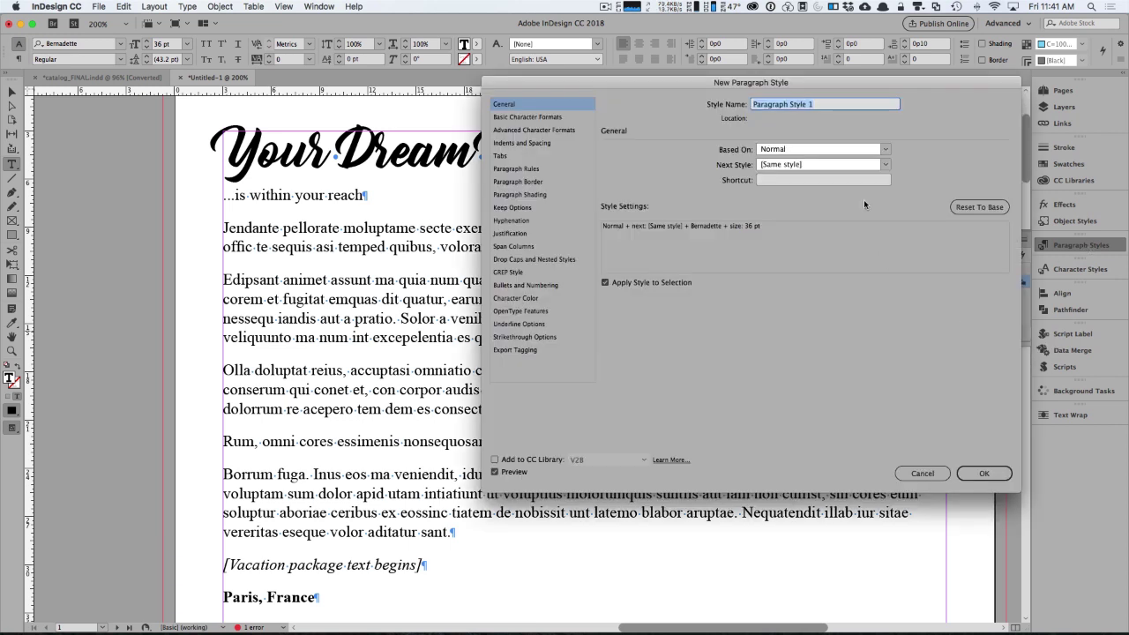
type("Special title")
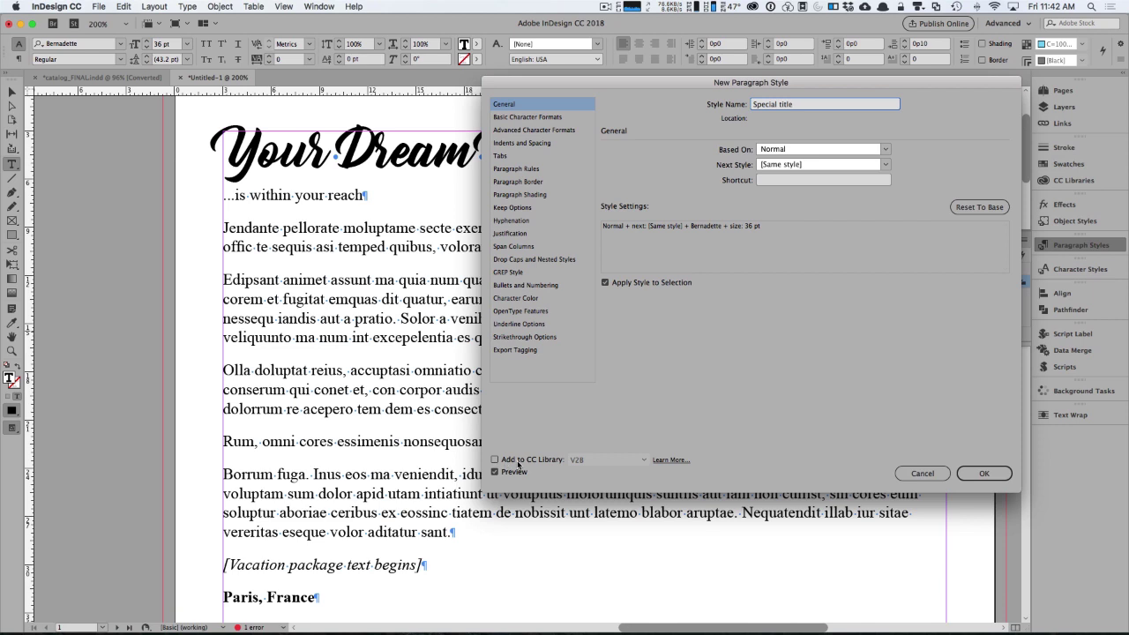
left_click(993, 476)
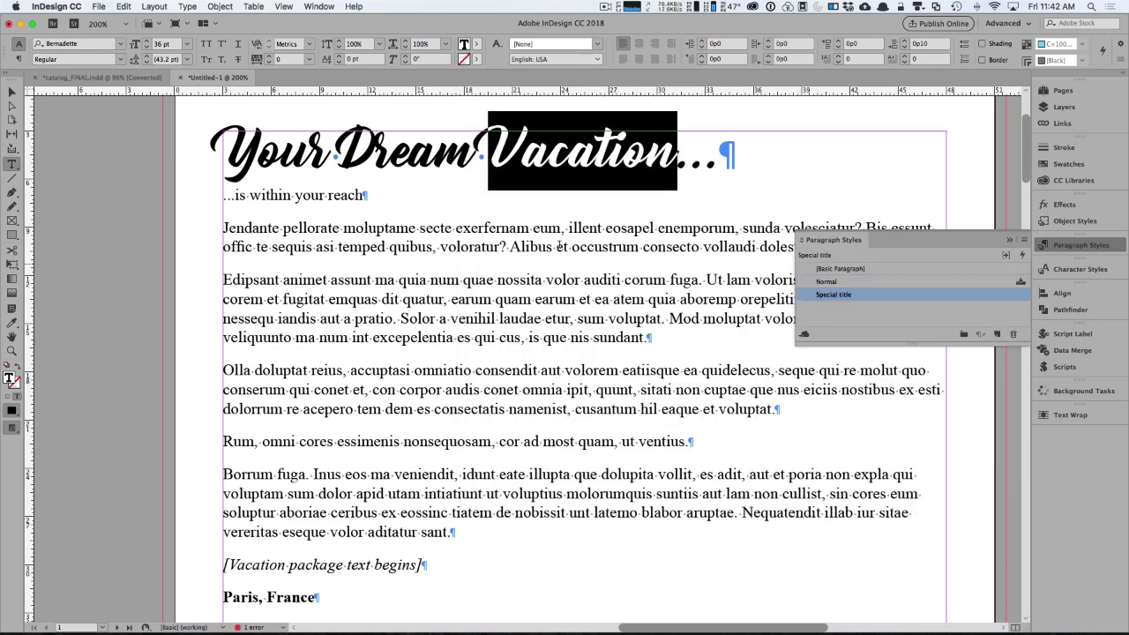
Step: Apply the "Special title" paragraph style to the "...is within your reach" line
left_click(311, 195)
triple_click(310, 195)
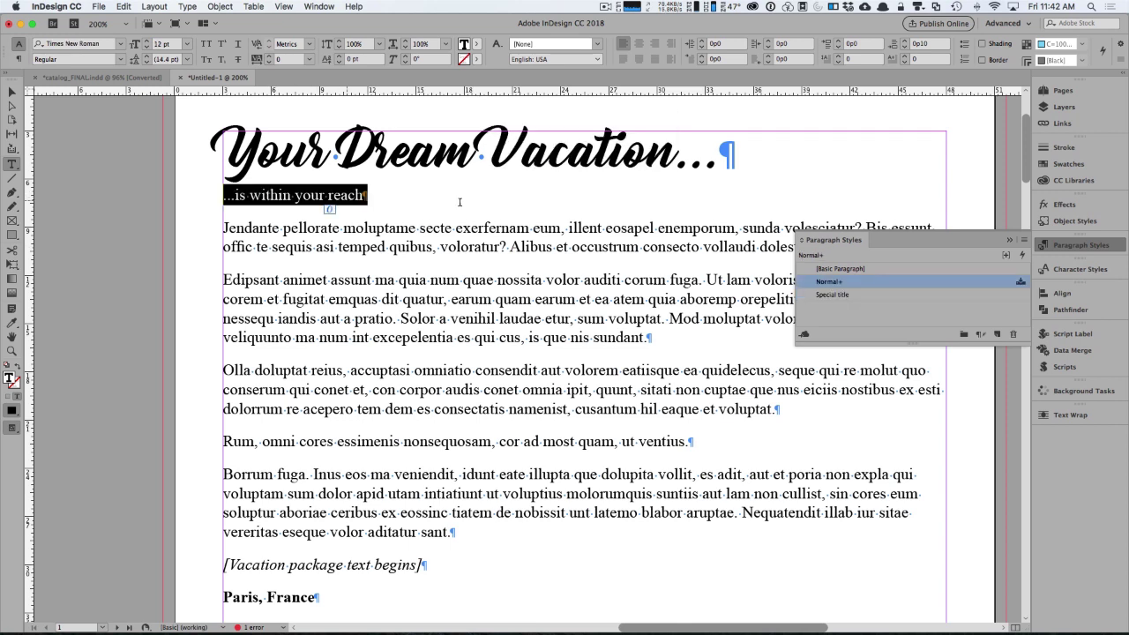
left_click(832, 296)
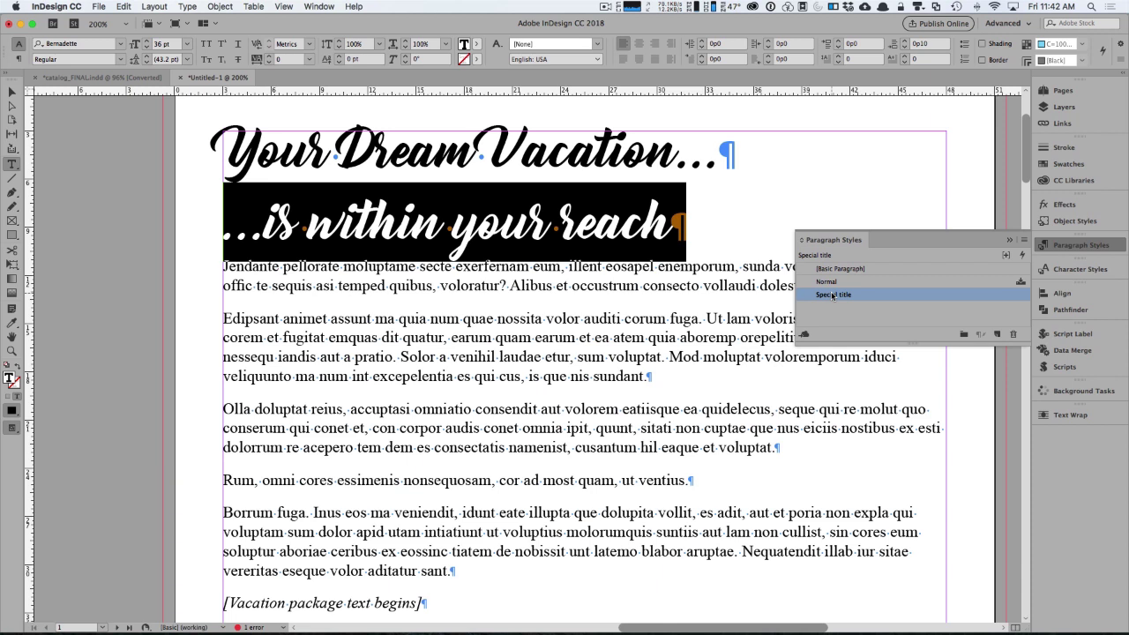
Step: Set the five body paragraphs between the title lines and "[Vacation package text begins]" in Minion Pro Regular at 11 pt
left_click(1067, 246)
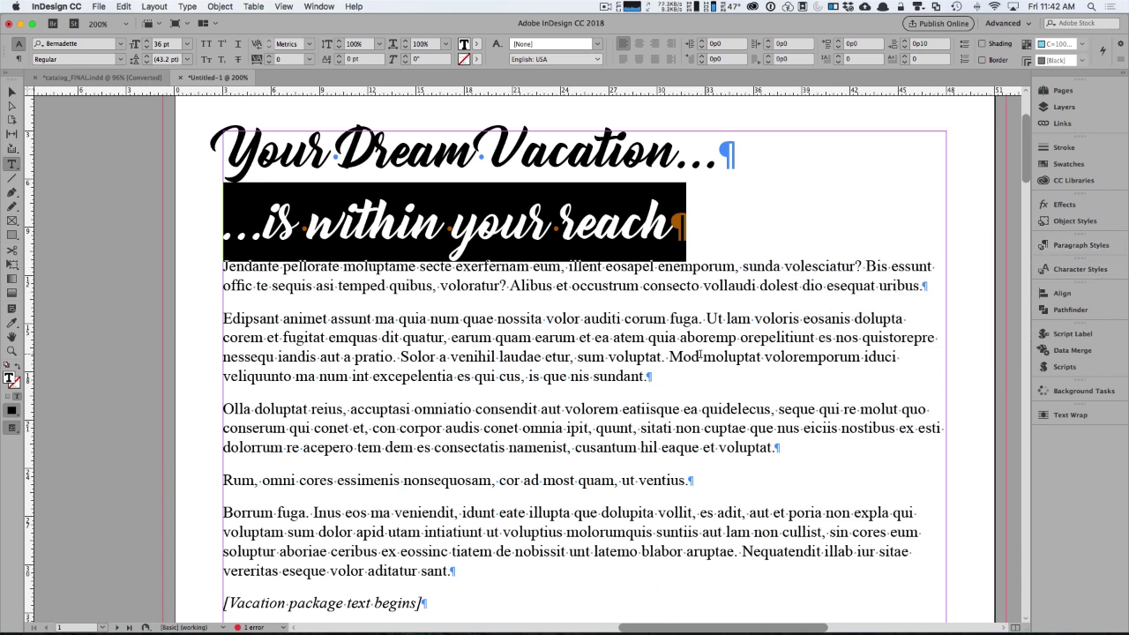
scroll(700, 353, "down", 1)
left_click(527, 352)
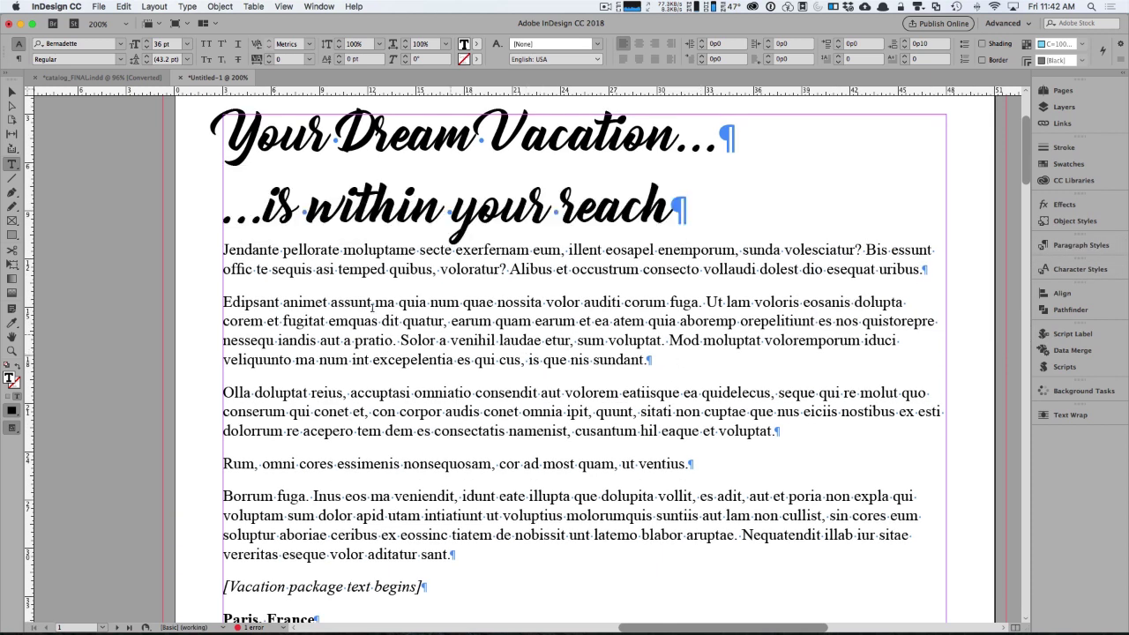
left_click(226, 250)
left_click_drag(226, 251, 491, 552)
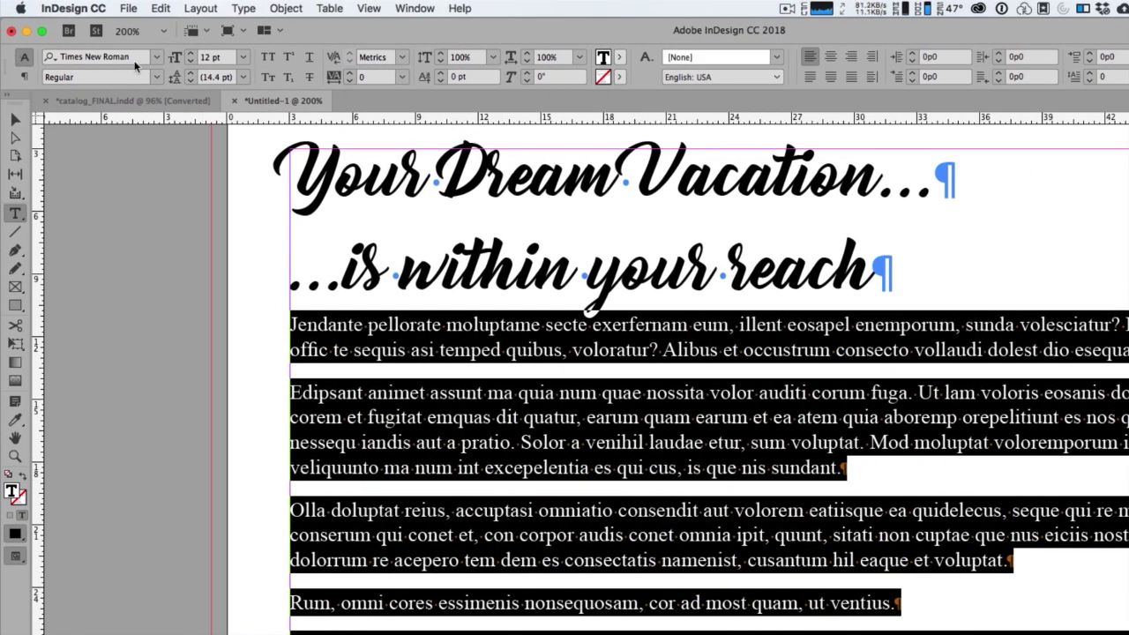
left_click(156, 58)
left_click(156, 79)
left_click(155, 97)
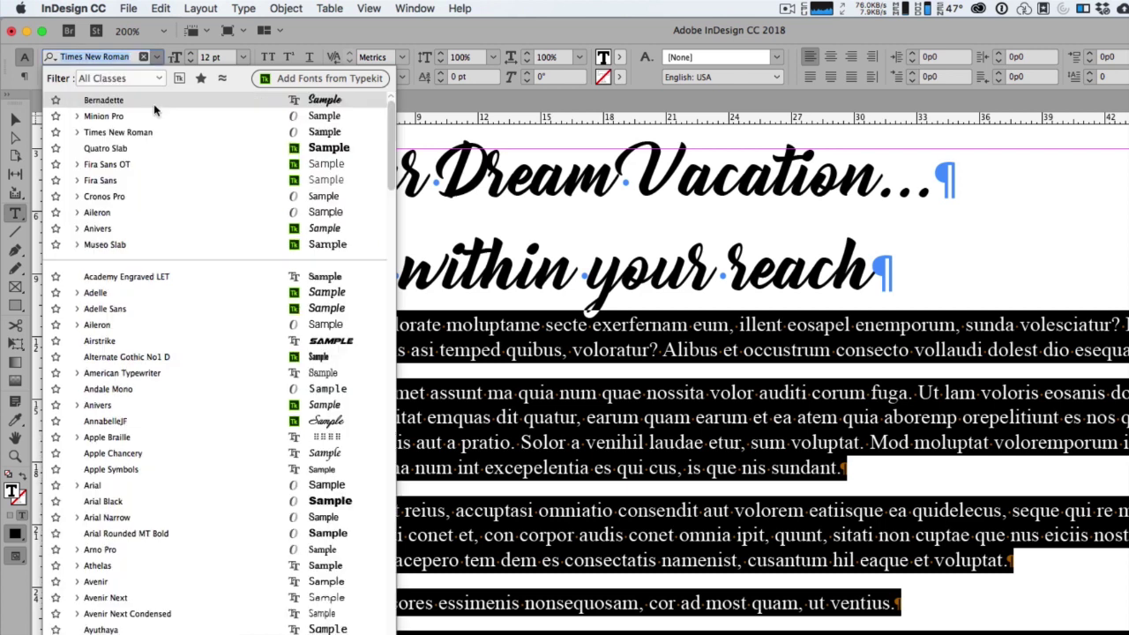
left_click(133, 58)
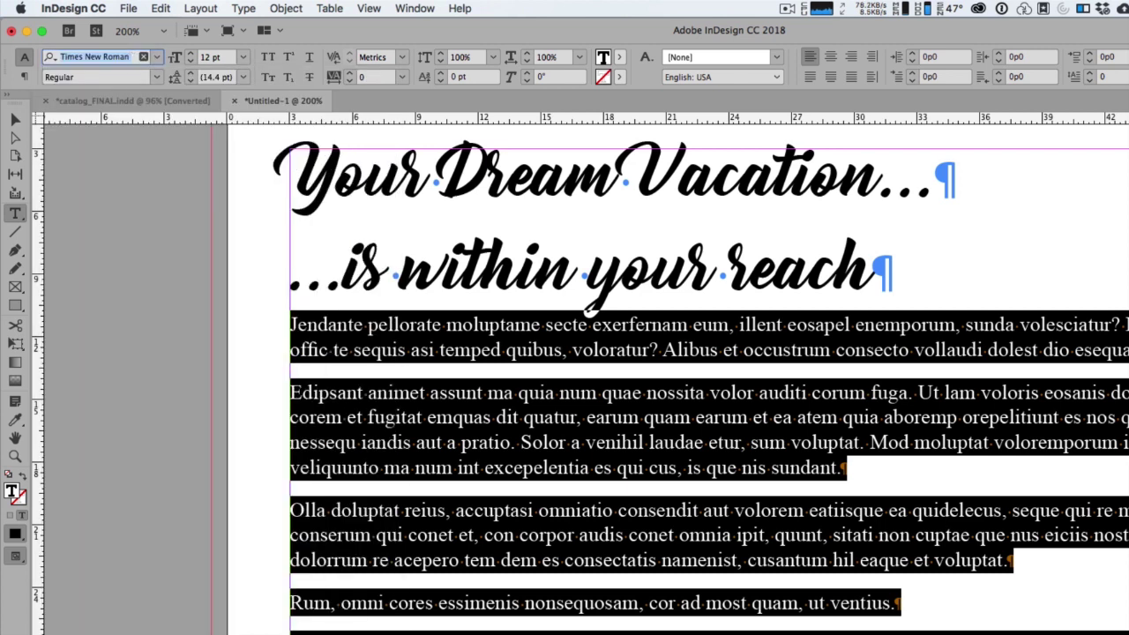
type("mini")
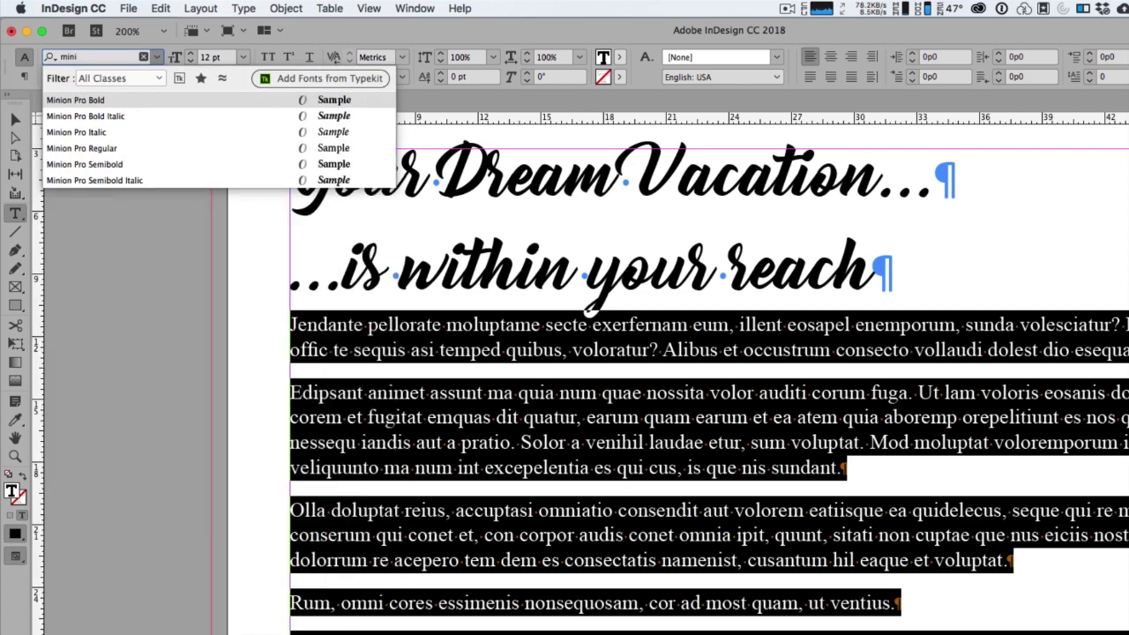
left_click(110, 148)
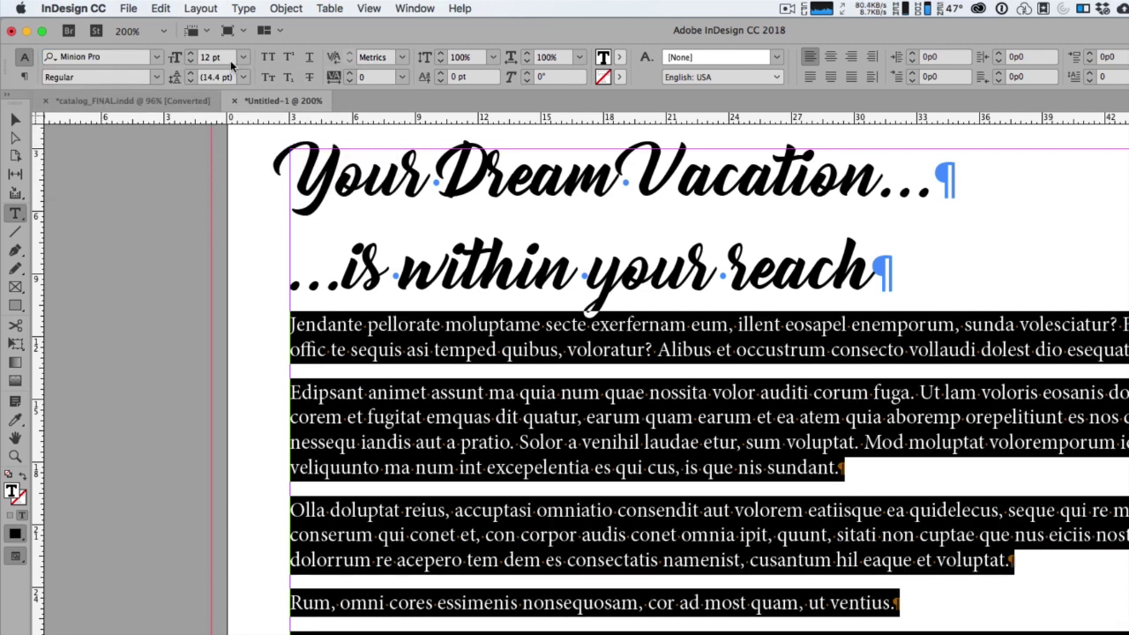
left_click(245, 57)
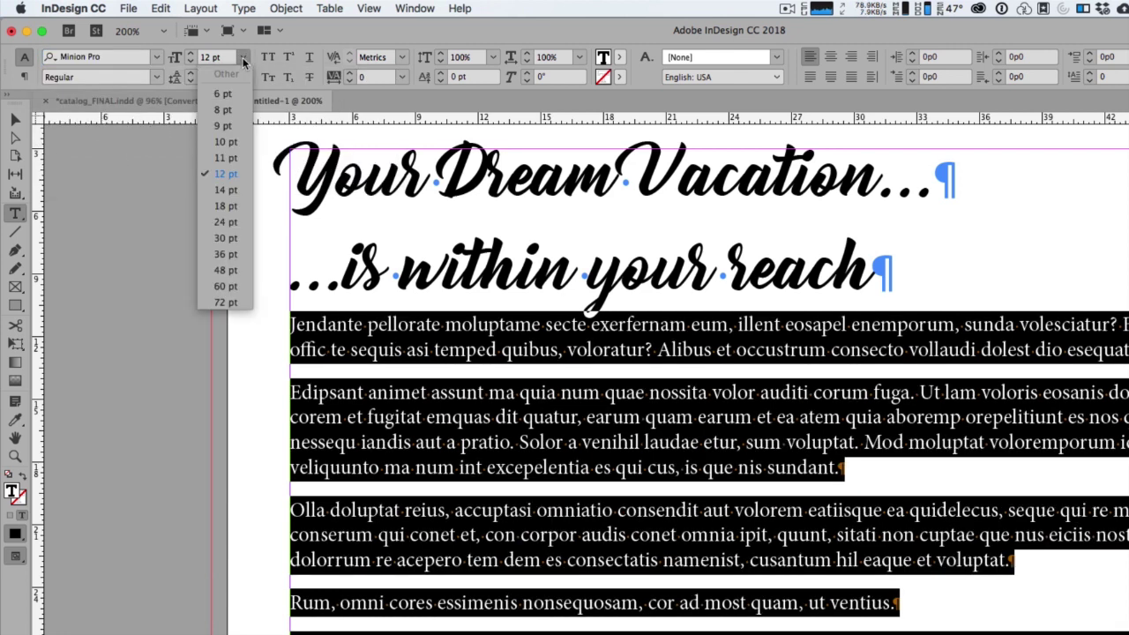
left_click(223, 159)
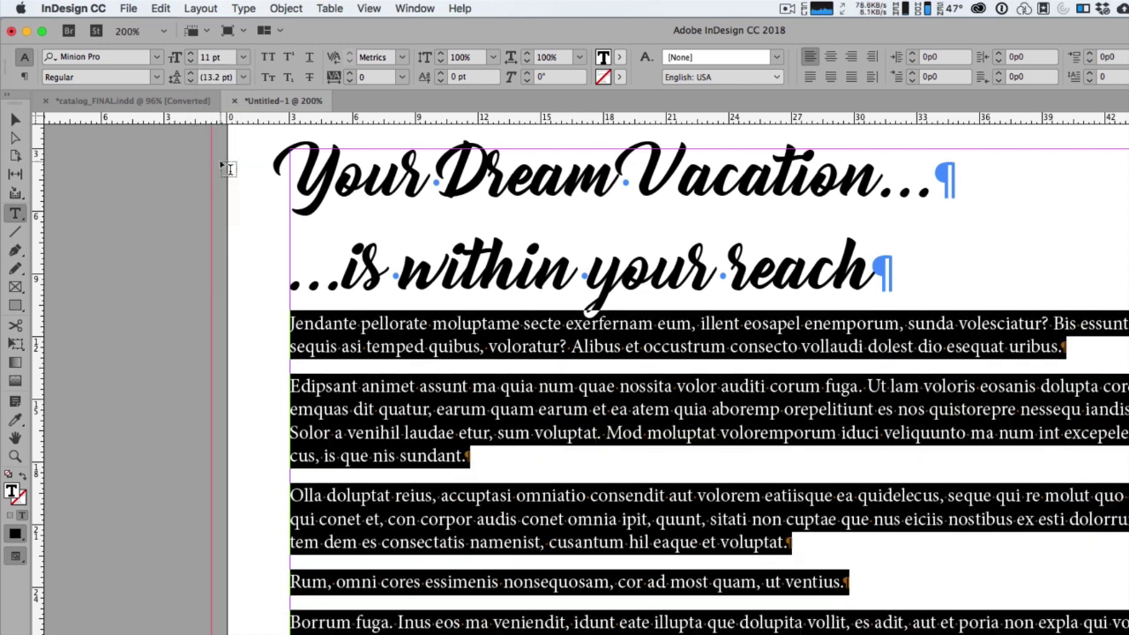
Step: Give the selected body paragraphs 0 space after, a 1p0 first-line indent and justification with the last line aligned left
left_click(24, 78)
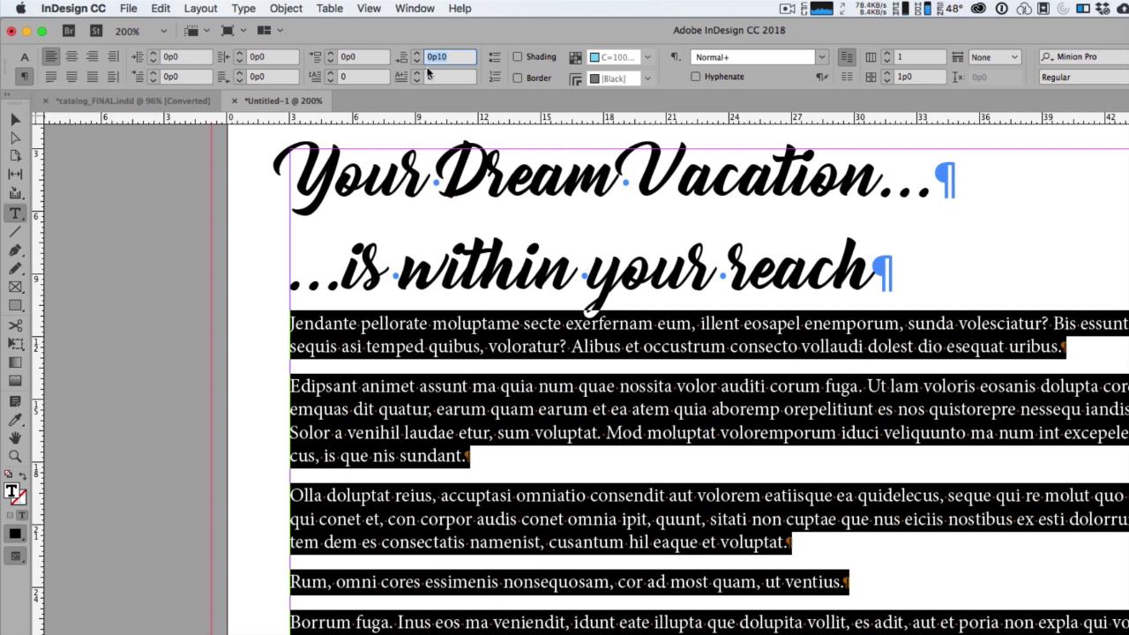
type("0")
key("Return")
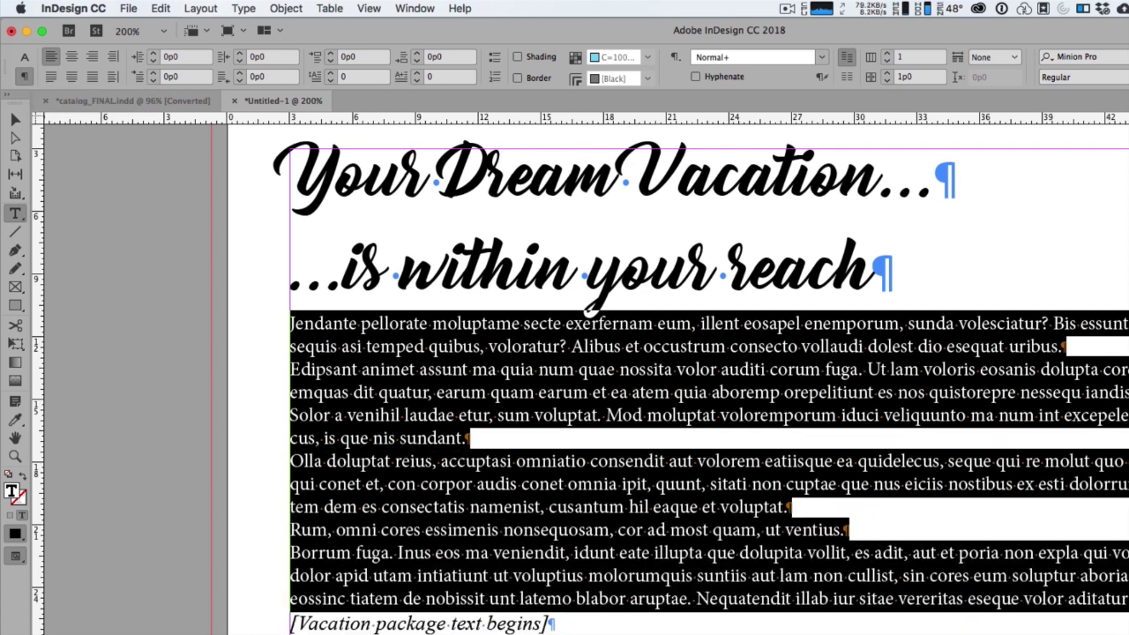
left_click(158, 78)
type("1")
key("Tab")
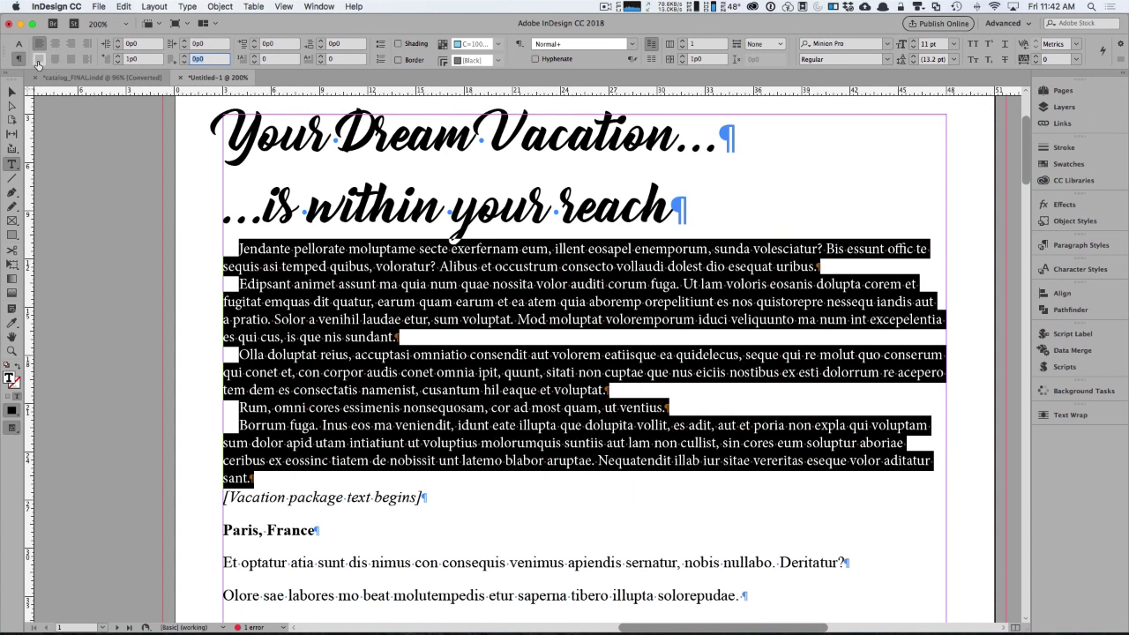
left_click(38, 60)
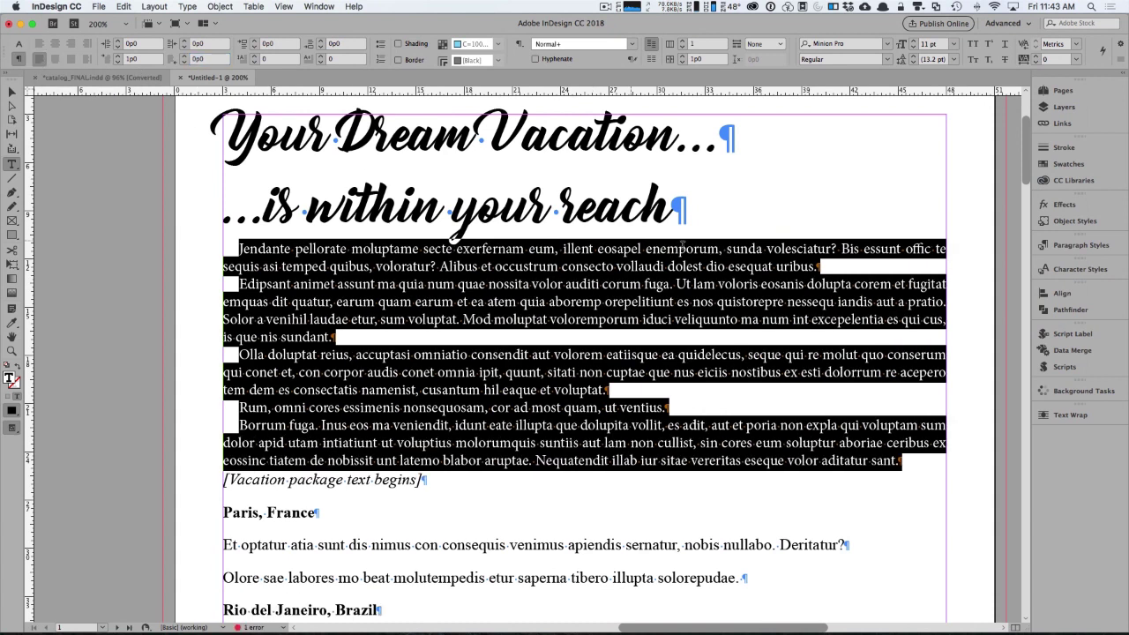
Step: Create a paragraph style named "Body copy" from the selected body paragraphs, apply it to them and deselect the text
scroll(769, 256, "down", 1)
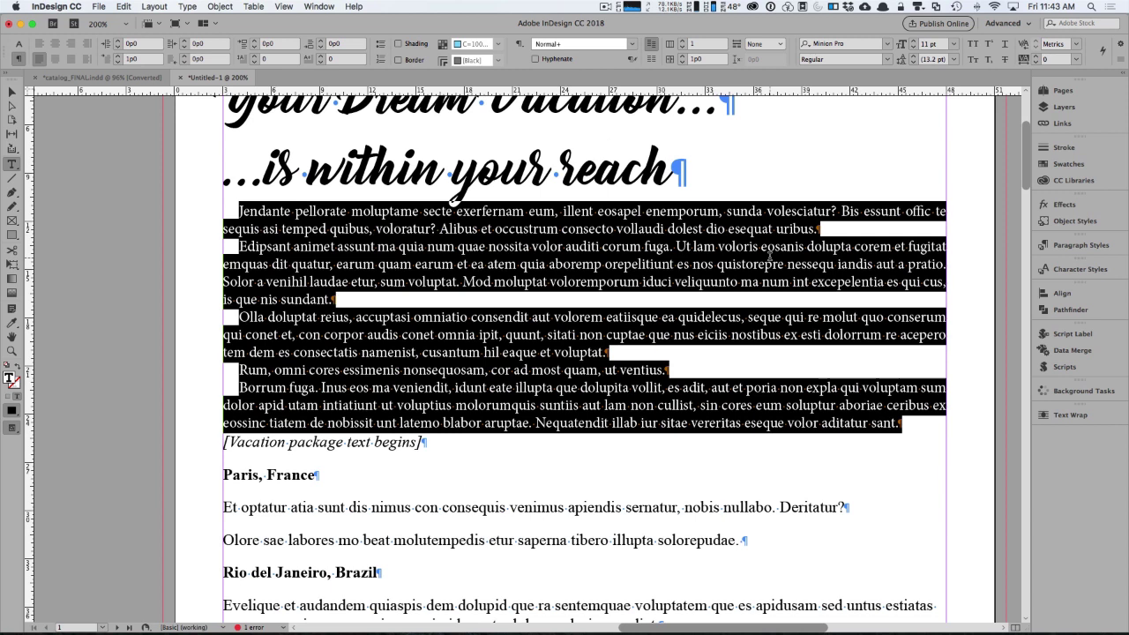
left_click(1069, 246)
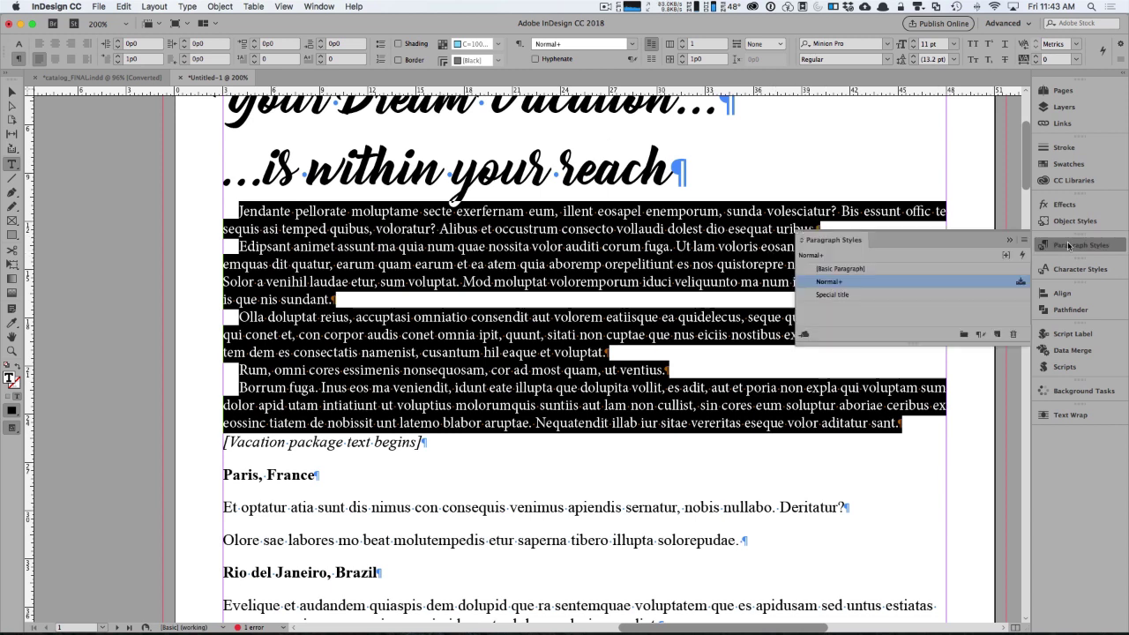
left_click(997, 334, "alt")
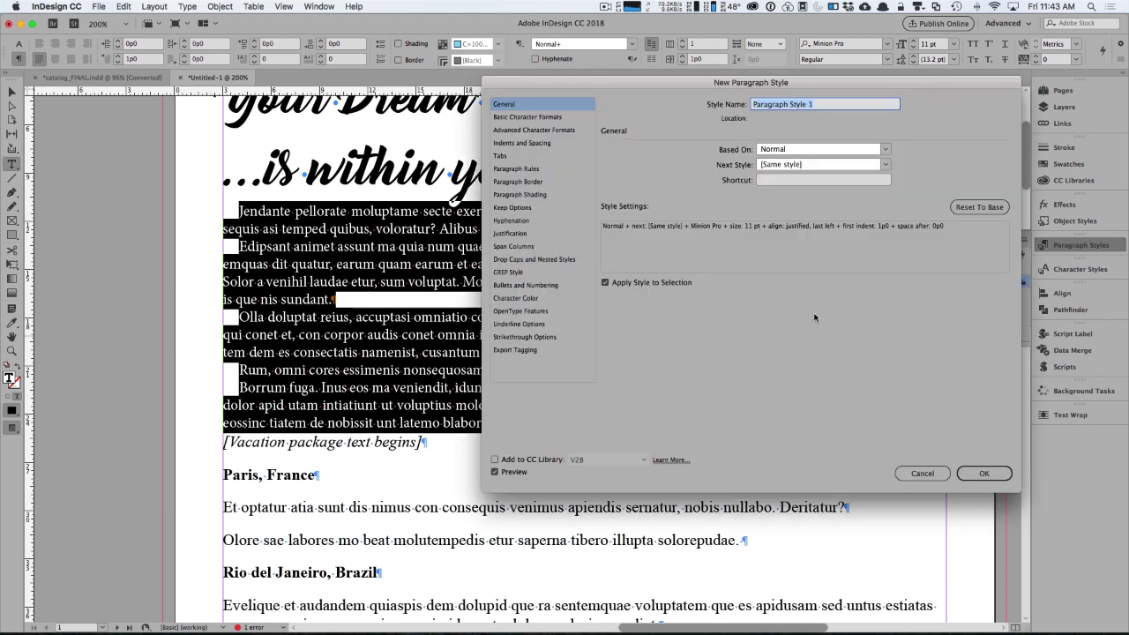
type("Bo")
left_click(981, 476)
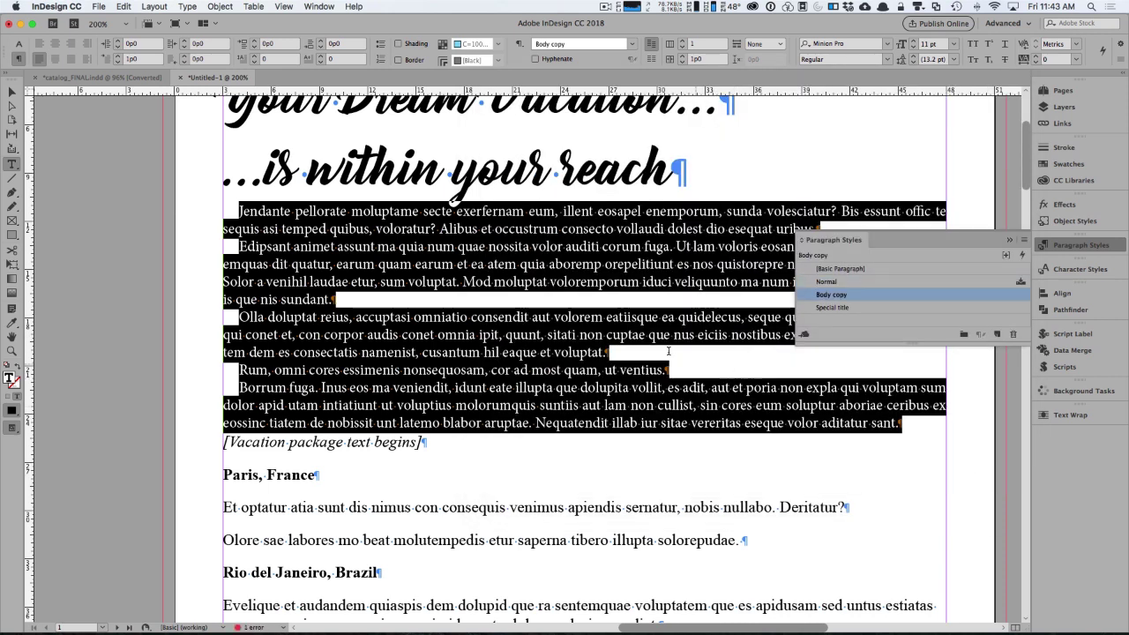
left_click(621, 331)
Step: Format the "Paris, France" heading in Minion Pro Bold Italic at 14 pt
scroll(603, 346, "down", 2)
scroll(601, 345, "down", 4)
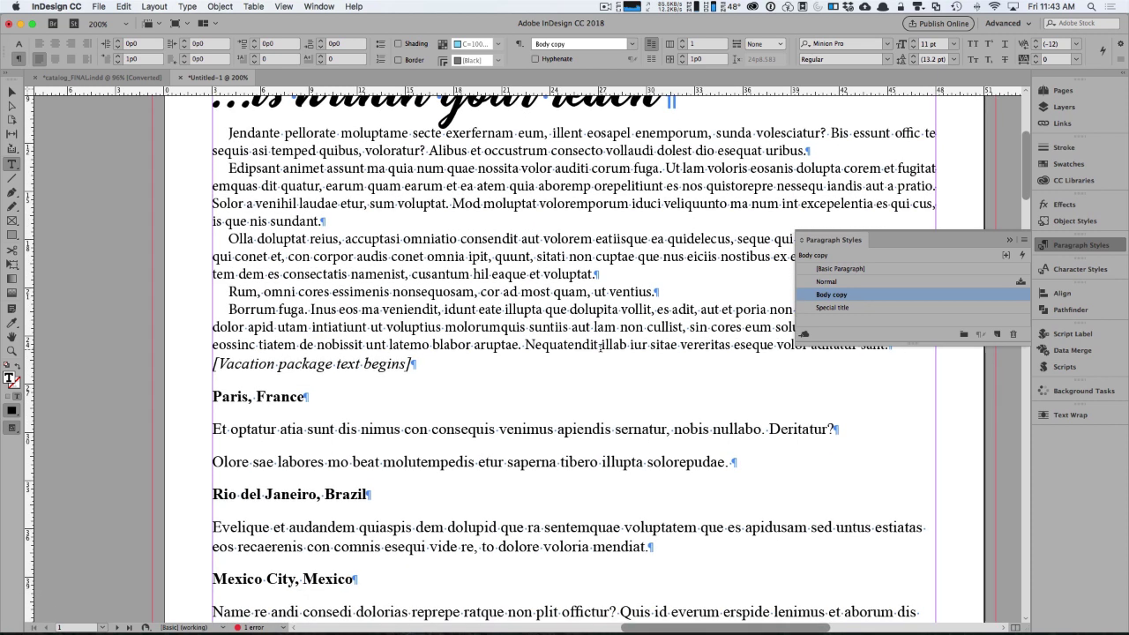
scroll(601, 346, "down", 4)
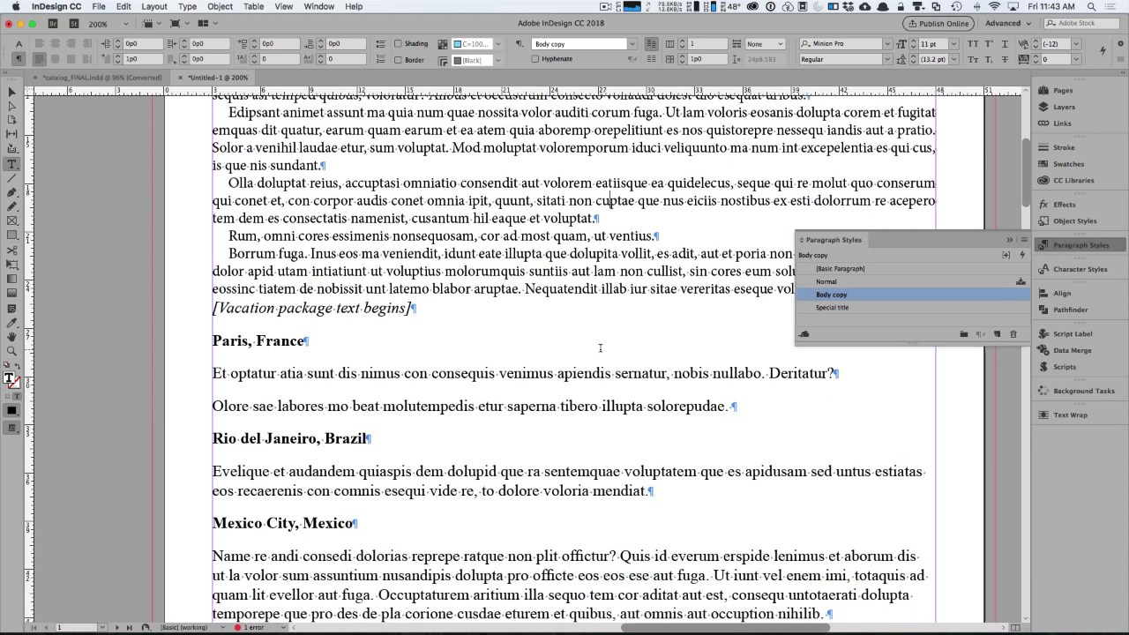
triple_click(265, 341)
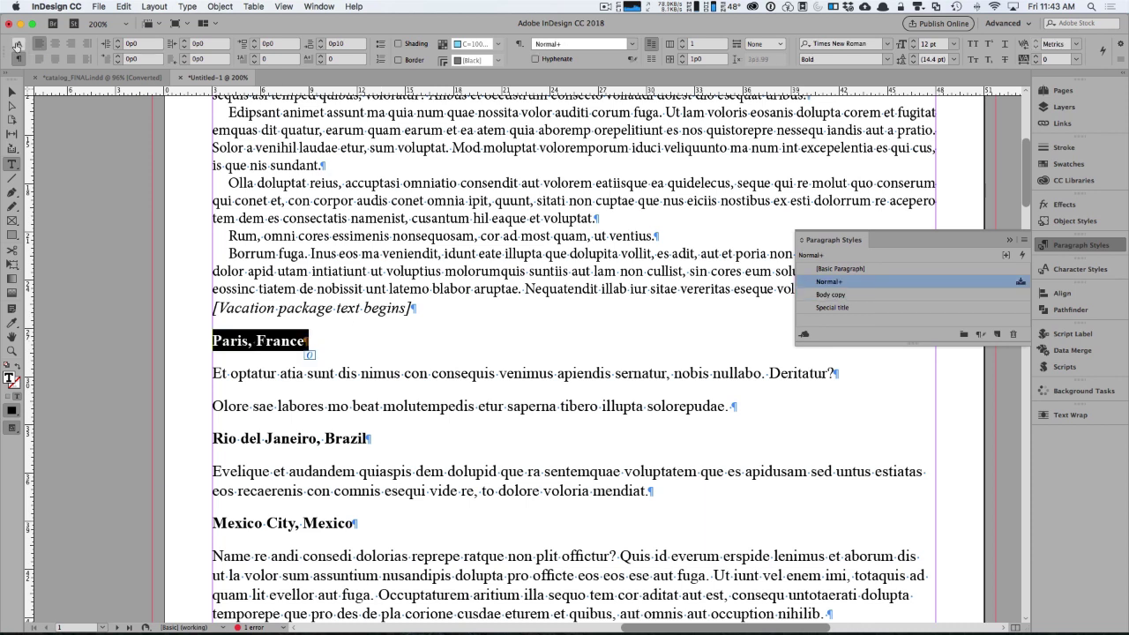
left_click(17, 43)
left_click(187, 43)
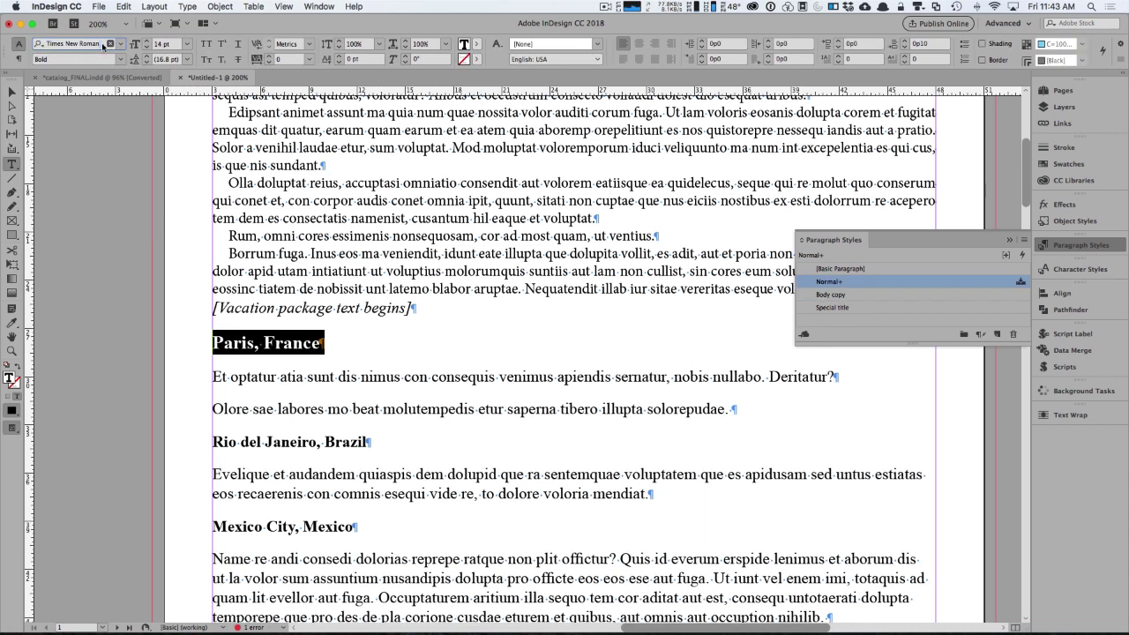
left_click(119, 44)
left_click(103, 77)
left_click(120, 59)
left_click(104, 134)
Step: Color the "Paris, France" heading with a CMYK 0/100/100/46 swatch and name that swatch "Dark Red"
left_click(476, 44)
left_click(448, 200)
double_click(359, 184)
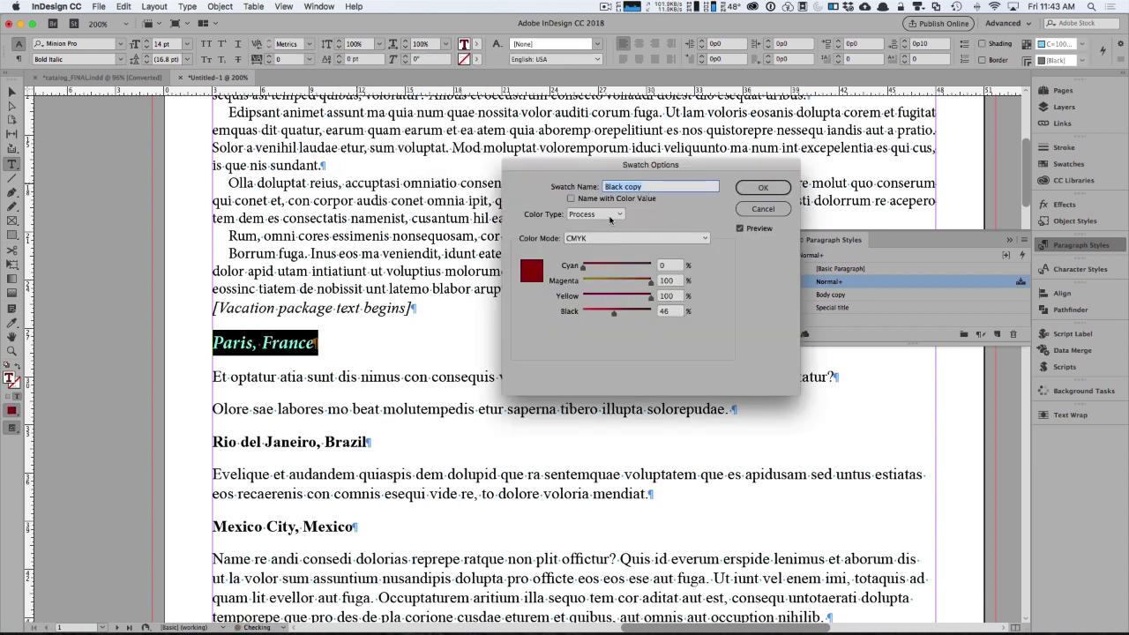
type("Dark Red")
key("Return")
Step: Create a paragraph style named "City titles" from the "Paris, France" heading and apply it to that heading
scroll(360, 345, "down", 2)
triple_click(296, 306)
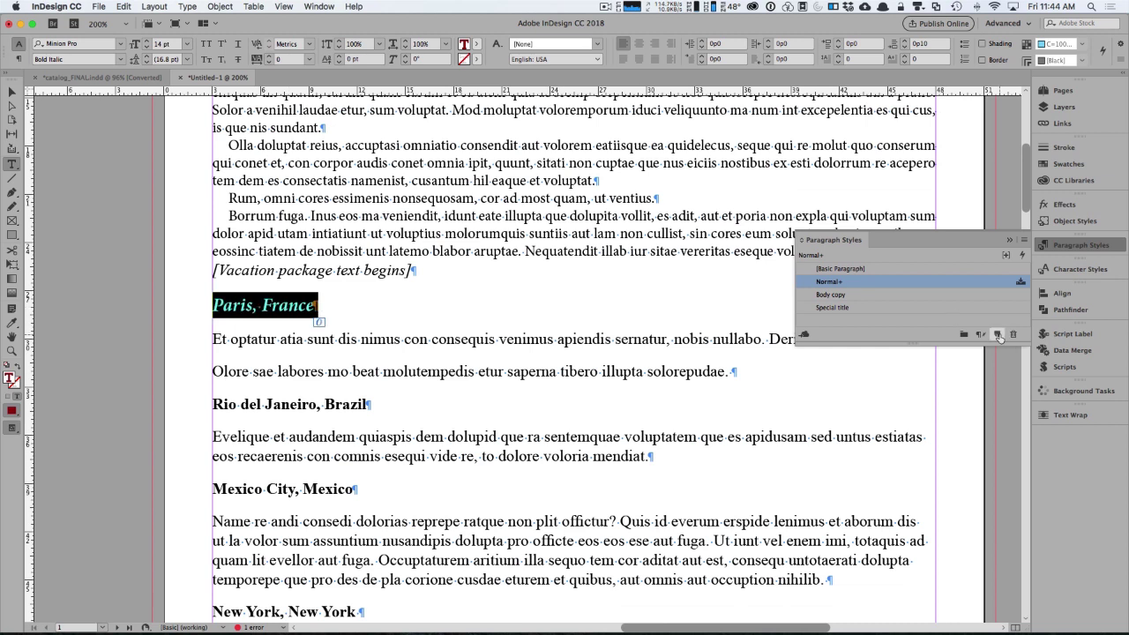
left_click(997, 335, "alt")
type("City titles")
key("Return")
Step: Apply the "Body copy" paragraph style to the two description paragraphs under "Paris, France"
scroll(635, 390, "down", 3)
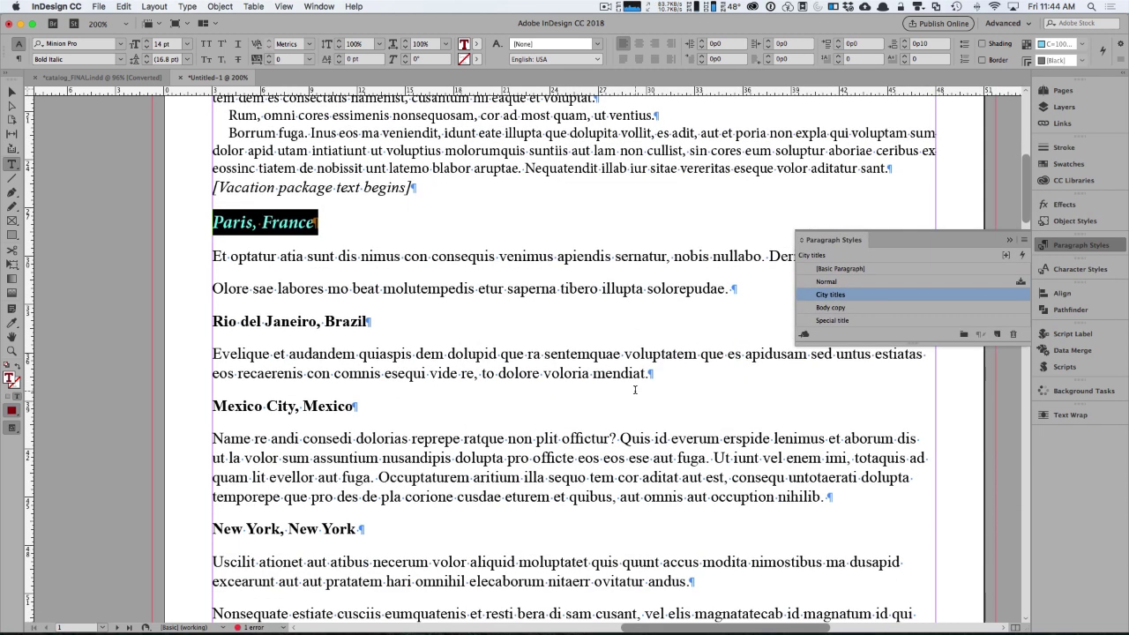
scroll(635, 390, "down", 3)
scroll(635, 390, "right", 2)
left_click_drag(149, 175, 766, 191)
left_click(855, 309)
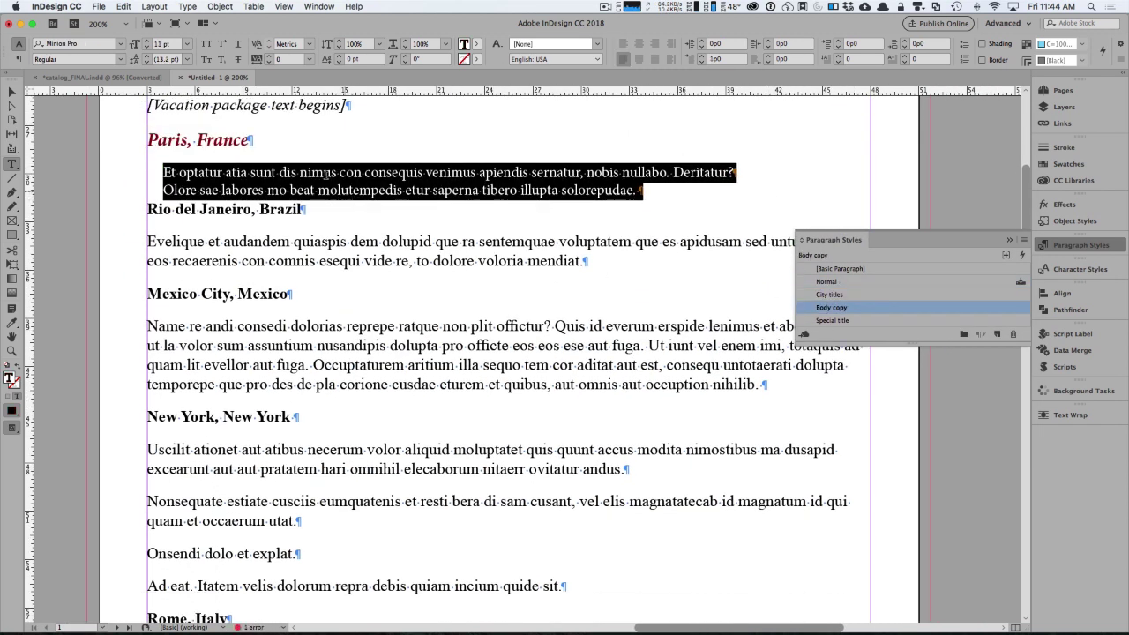
Step: Set the two Paris description paragraphs to 10 pt Italic and save that formatting as a paragraph style named "City Descriptions"
left_click(147, 49)
left_click(121, 60)
left_click(93, 83)
left_click(998, 336, "alt")
type("City ")
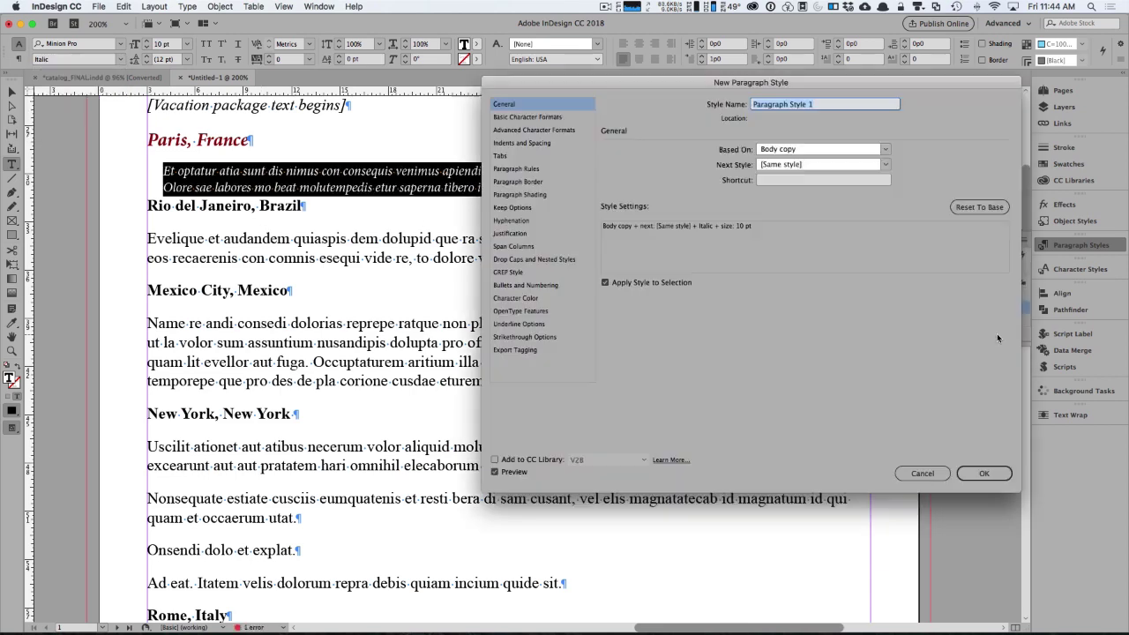
type("Descriptions")
key("Return")
left_click(474, 257)
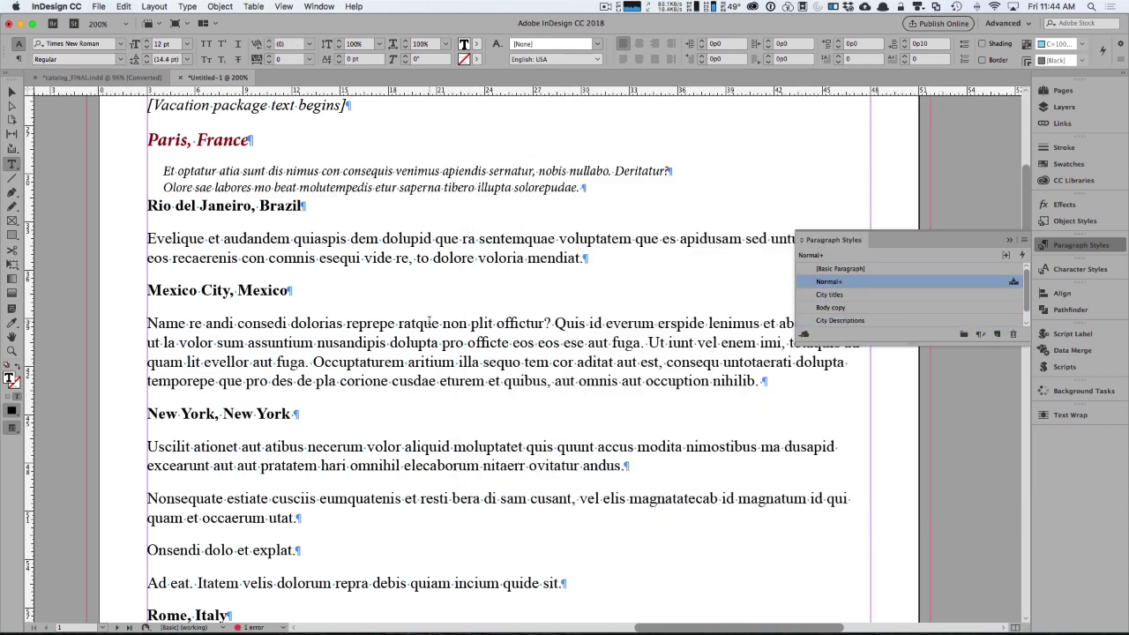
Step: Apply "City titles" to the "Rio del Janeiro, Brazil" heading and "City Descriptions" to the paragraph below it
scroll(426, 321, "down", 7)
scroll(426, 320, "up", 6)
triple_click(277, 210)
left_click(853, 297)
left_click_drag(148, 242, 589, 262)
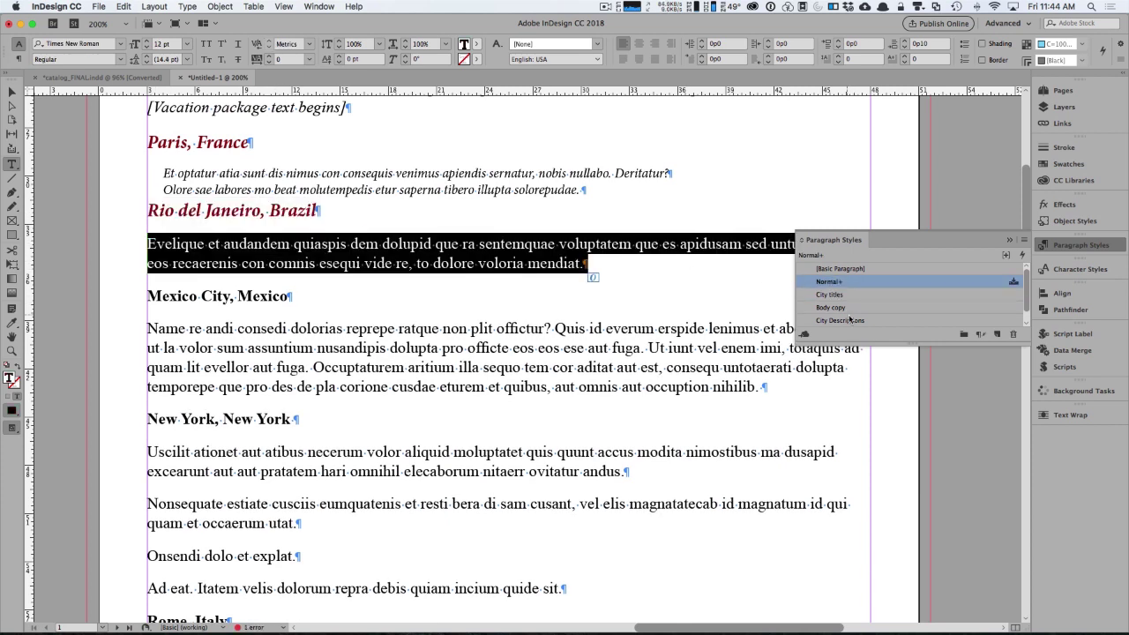
left_click(838, 320)
Step: Apply "City titles" to the "Mexico City, Mexico" heading and "City Descriptions" to its description paragraph
triple_click(229, 276)
left_click(831, 296)
left_click_drag(149, 312, 769, 376)
left_click(841, 321)
Step: Apply "City titles" to the "New York, New York" heading and "City Descriptions" to the four paragraphs below it
scroll(458, 291, "down", 5)
left_click_drag(149, 195, 304, 204)
left_click(832, 295)
left_click_drag(148, 230, 609, 367)
left_click(840, 320)
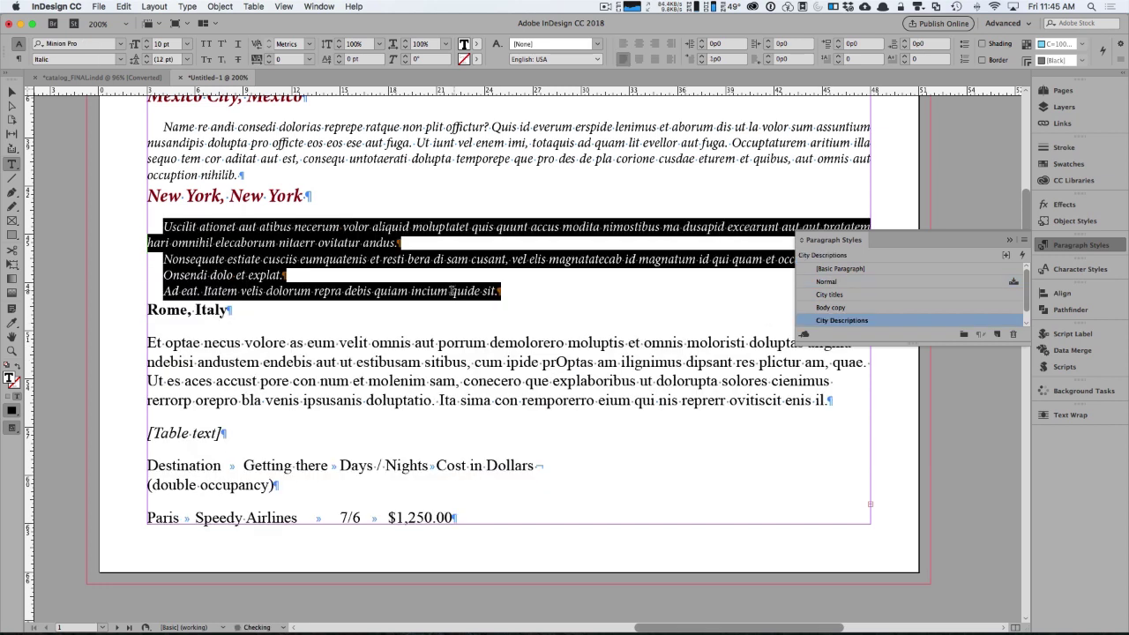
Step: Apply "City titles" to the "Rome, Italy" heading and "City Descriptions" to its description paragraph, then deselect the text
triple_click(189, 312)
left_click(831, 296)
left_click_drag(149, 344, 833, 409)
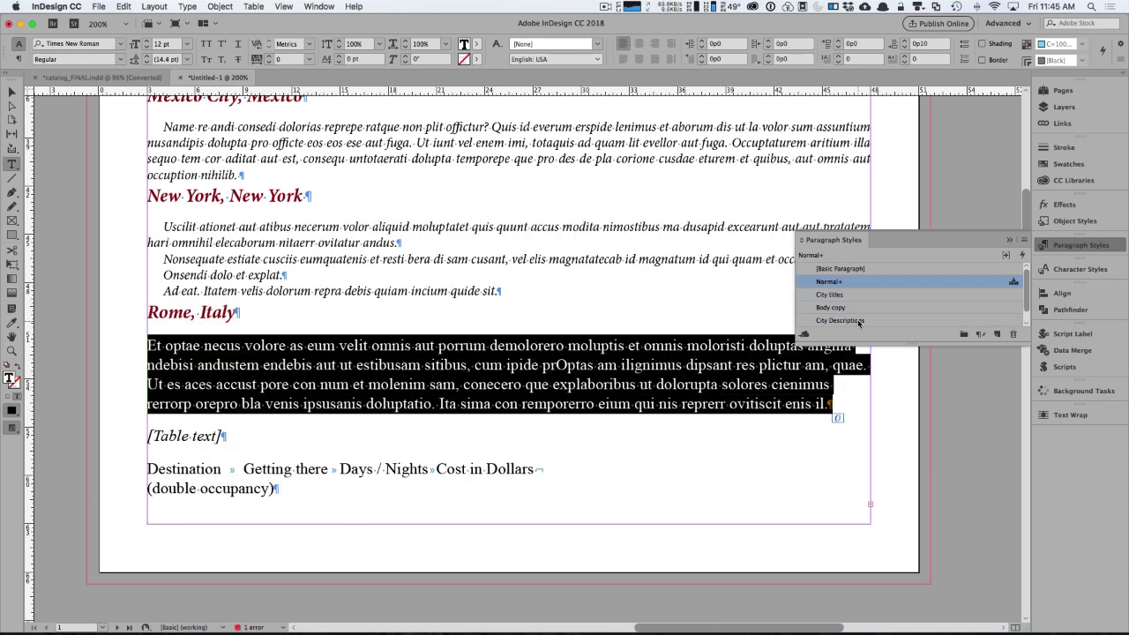
left_click(840, 321)
left_click(453, 343)
left_click(1062, 247)
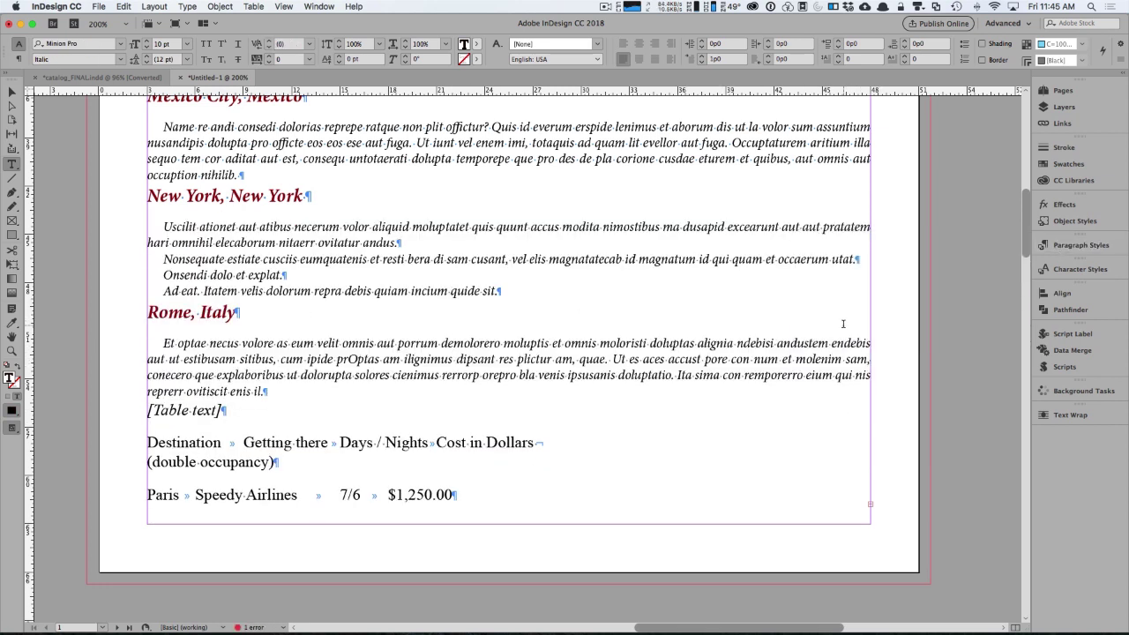
Step: Delete the text frame with the formatted catalog text from page 1, leaving the page empty
key("super+0")
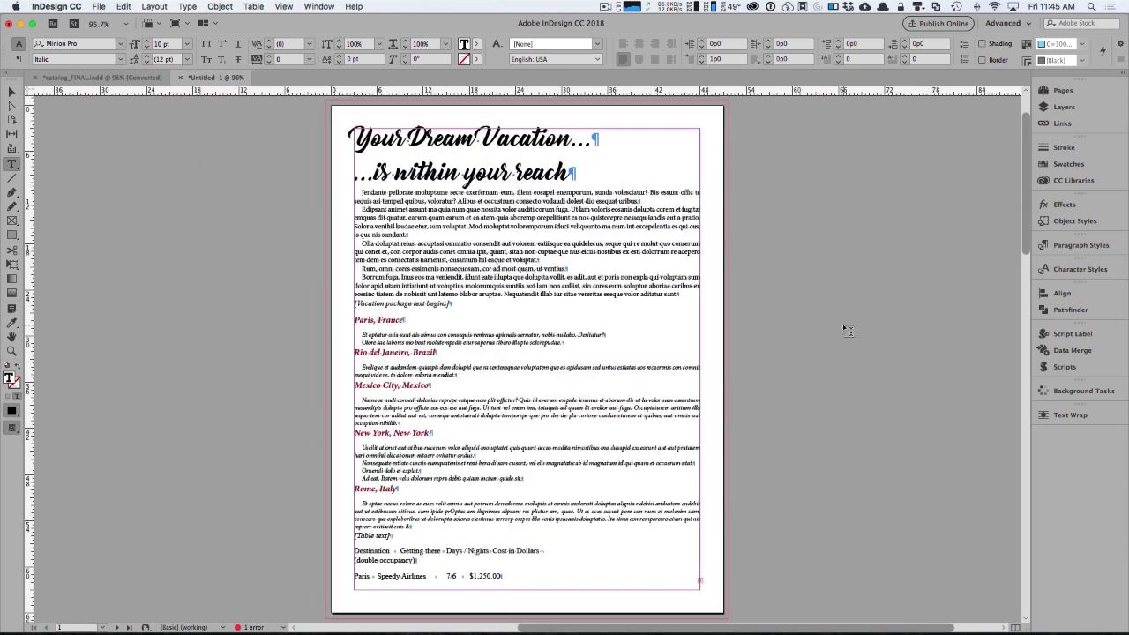
left_click(10, 92)
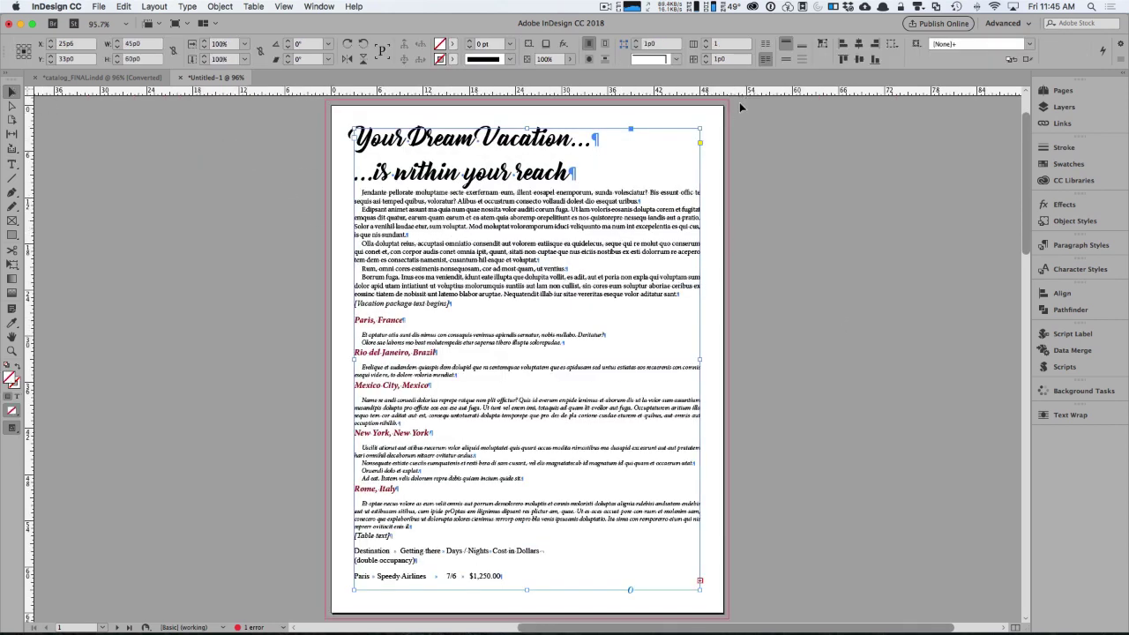
left_click_drag(698, 589, 586, 510)
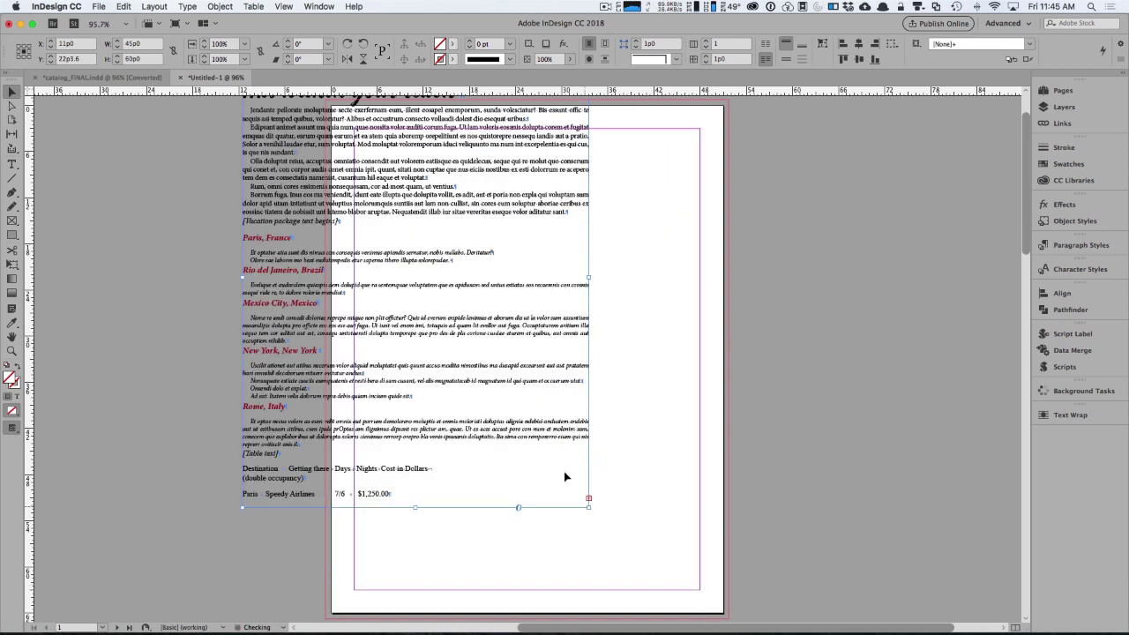
key("Delete")
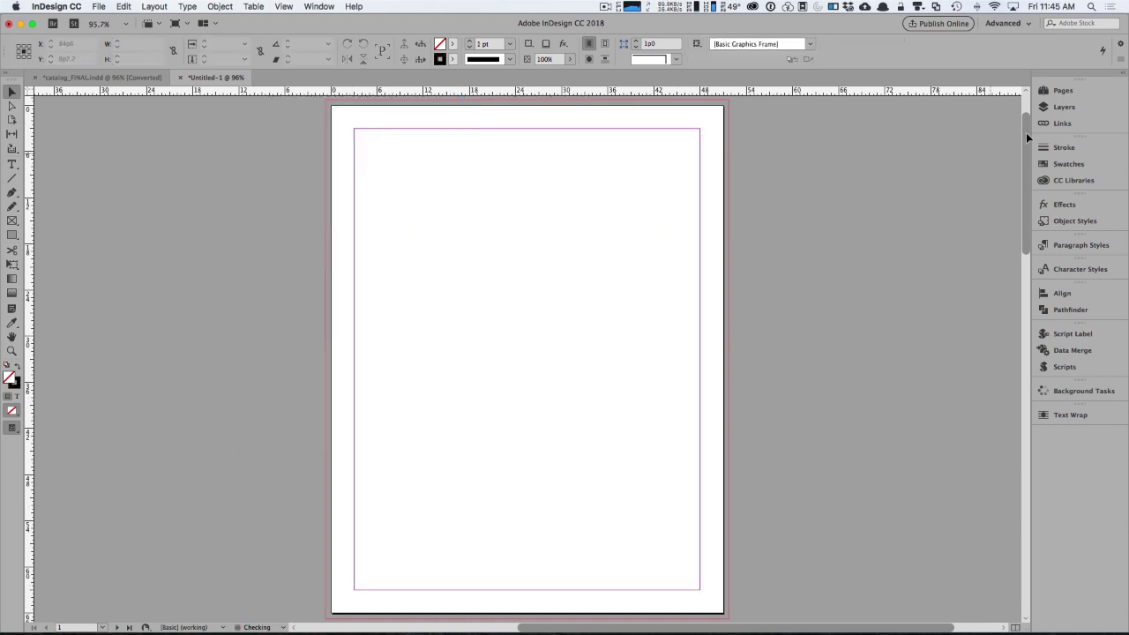
Step: Paste the catalog text frame onto page 2, fit it across the second and third columns, and shorten its lower edge
left_click(1074, 92)
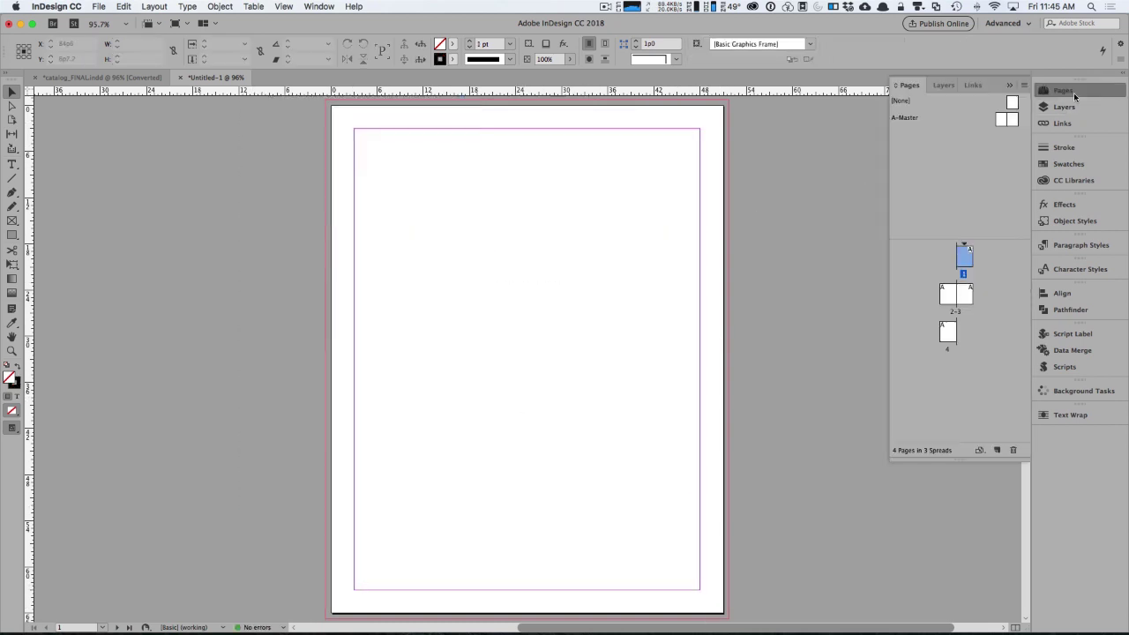
double_click(955, 311)
left_click_drag(644, 320, 528, 315)
key("super+v")
left_click_drag(449, 190, 336, 193)
left_click_drag(236, 359, 353, 359)
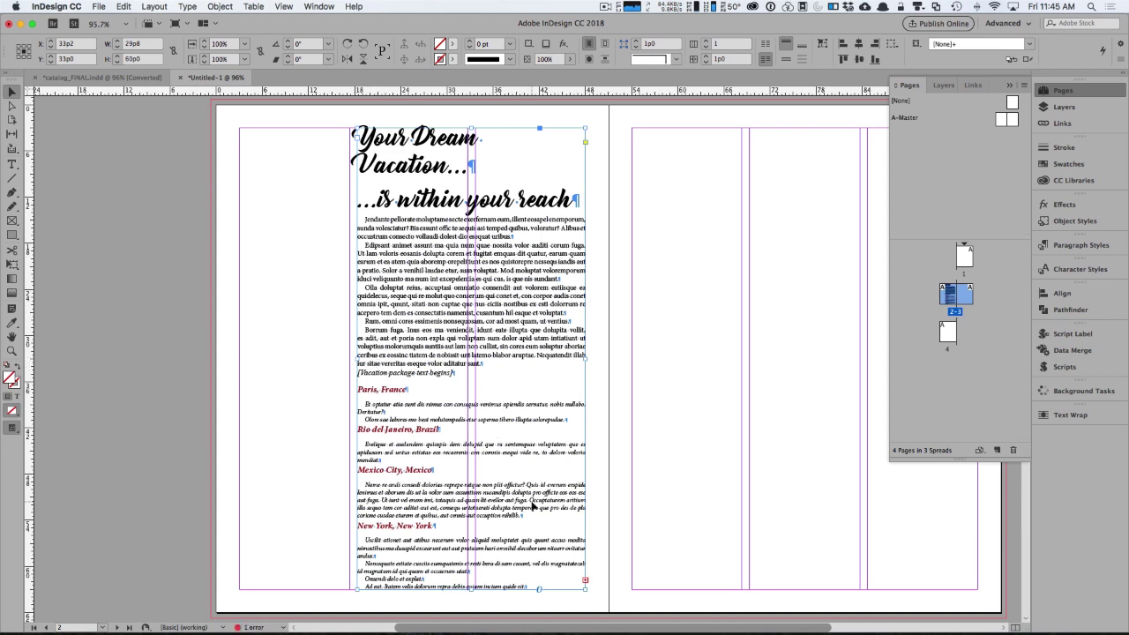
left_click_drag(471, 591, 471, 387)
Step: Delete the "[Vacation package text begins]" line and cut the "Your Dream Vacation..." heading from the page 2 text frame
double_click(439, 374)
triple_click(439, 374)
key("BackSpace")
left_click_drag(471, 166, 359, 138)
key("BackSpace")
key("Delete")
key("Escape")
Step: Paste "Your Dream Vacation..." into a new margin-wide text frame at the foot of page 1 and center it
double_click(964, 257)
left_click_drag(468, 330, 702, 533)
key("super+v")
left_click_drag(529, 485, 530, 534)
double_click(504, 553)
left_click(12, 60)
left_click(47, 44)
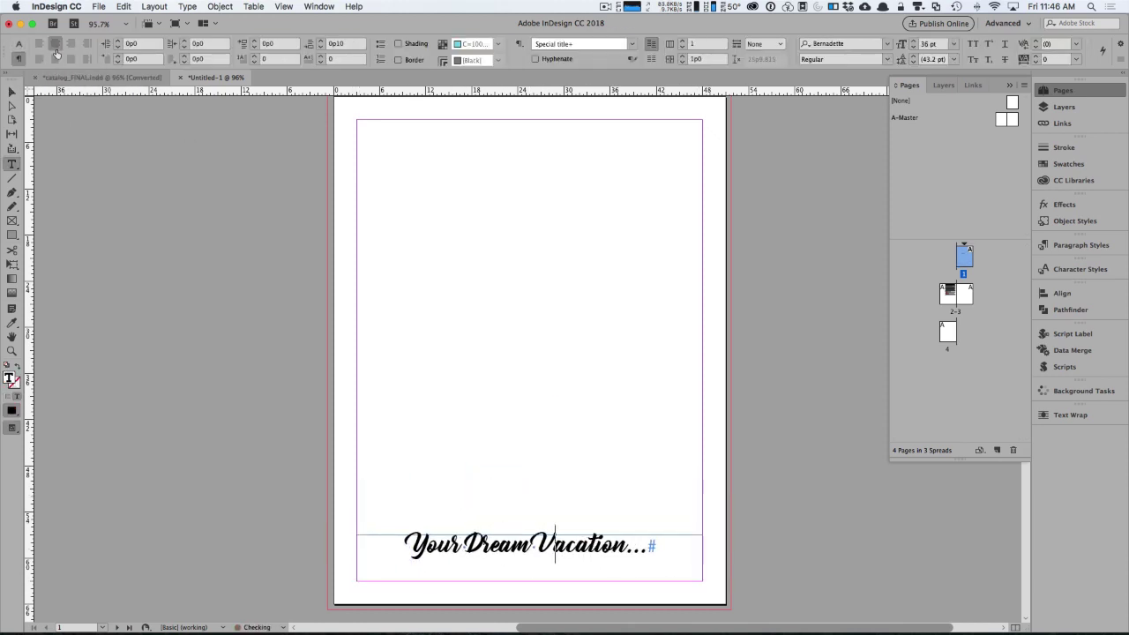
key("Escape")
left_click(462, 282)
Step: Shorten the "...is within your reach" text frame on page 2 so it ends just below the introductory paragraphs
double_click(956, 312)
key("super+alt+0")
left_click(416, 352)
left_click_drag(390, 388, 390, 312)
Step: Thread the overset city text into three frames along the foot of page 2, one per column, each about 14p4 by 19p0
left_click(504, 303)
left_click_drag(159, 444, 268, 590)
left_click(269, 581)
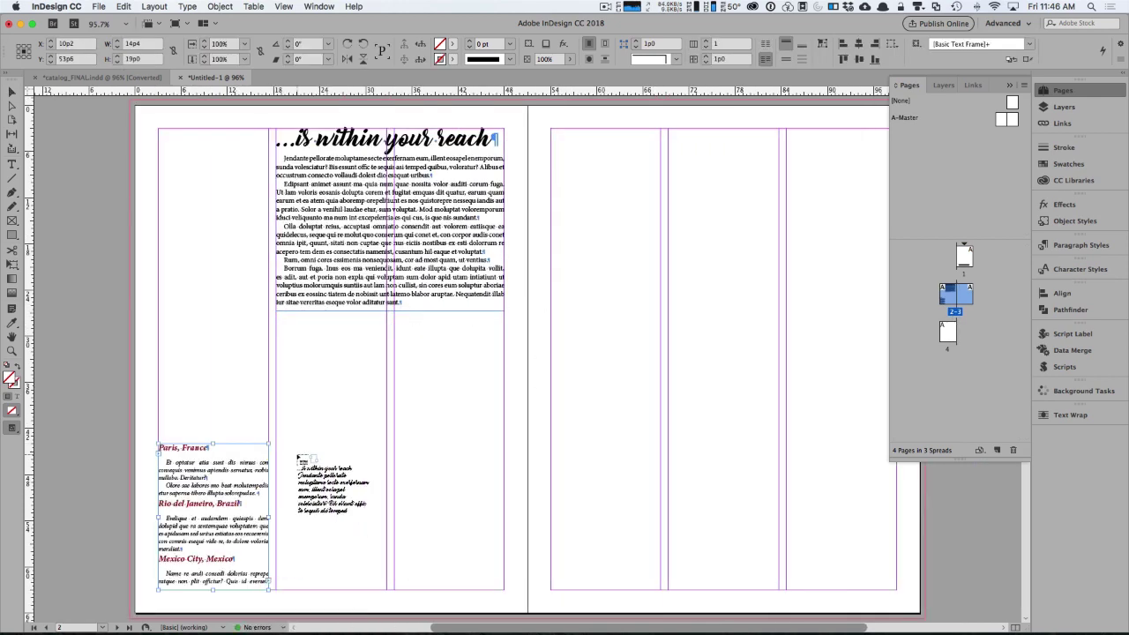
left_click_drag(276, 444, 386, 590)
left_click_drag(395, 444, 505, 590)
Step: Continue the text thread into three frames along the top margin of page 3, one per column, about 14p4 wide by 15p5 high
left_click(1061, 97)
left_click_drag(550, 129, 660, 243)
left_click_drag(668, 129, 779, 247)
left_click_drag(786, 129, 896, 247)
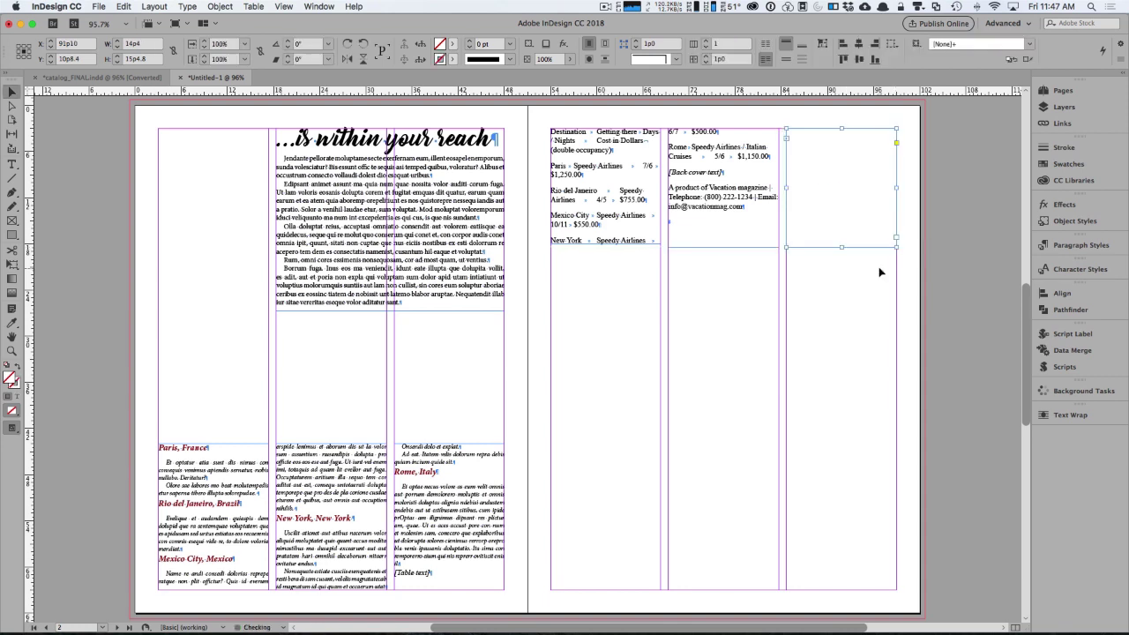
Step: Delete the third-column text frame at the foot of page 2
left_click_drag(562, 423, 586, 415)
left_click(498, 453)
key("Delete")
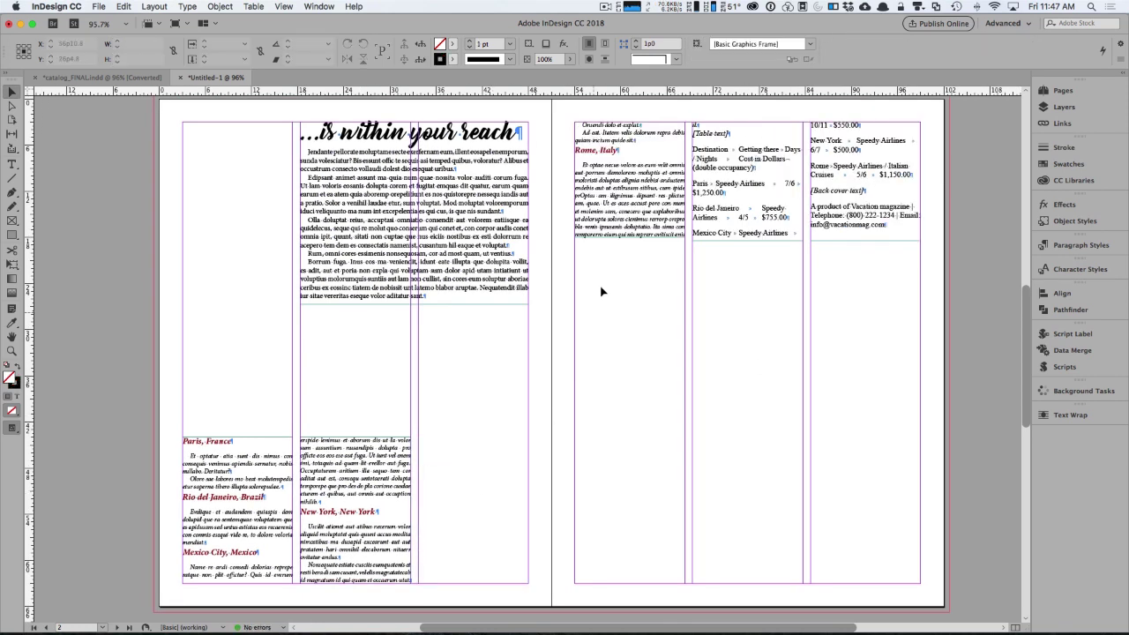
Step: Move the table and back cover text from page 3 into a new frame spanning page 2's third column to page 3's outer margin
double_click(711, 141)
left_click_drag(693, 134, 888, 291)
key("super+x")
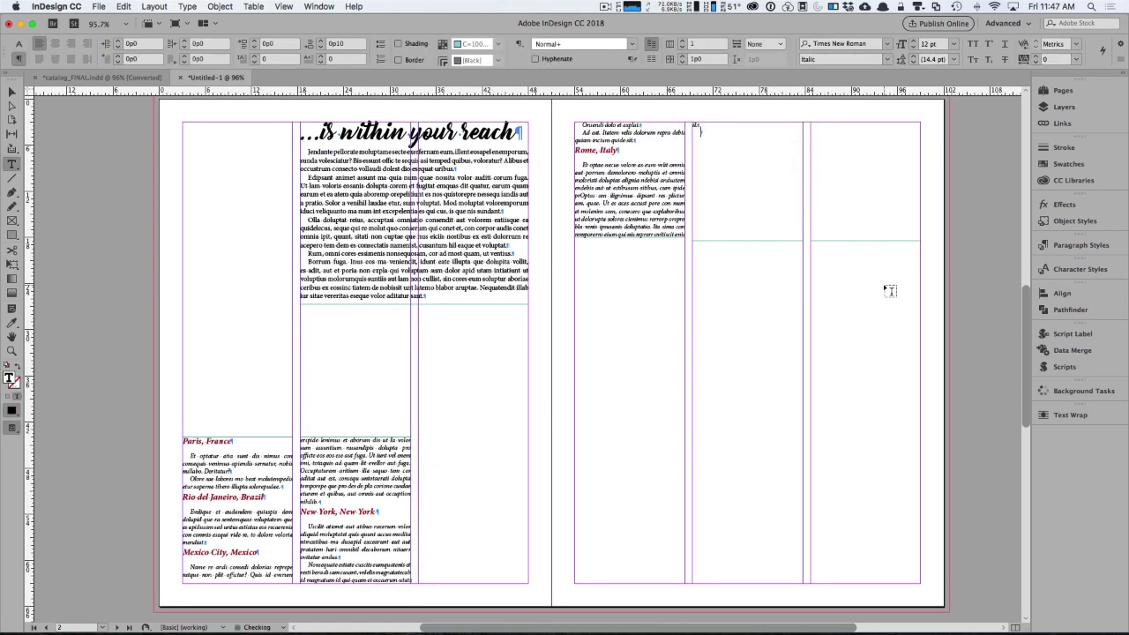
key("Escape")
key("t")
left_click_drag(418, 422, 920, 584)
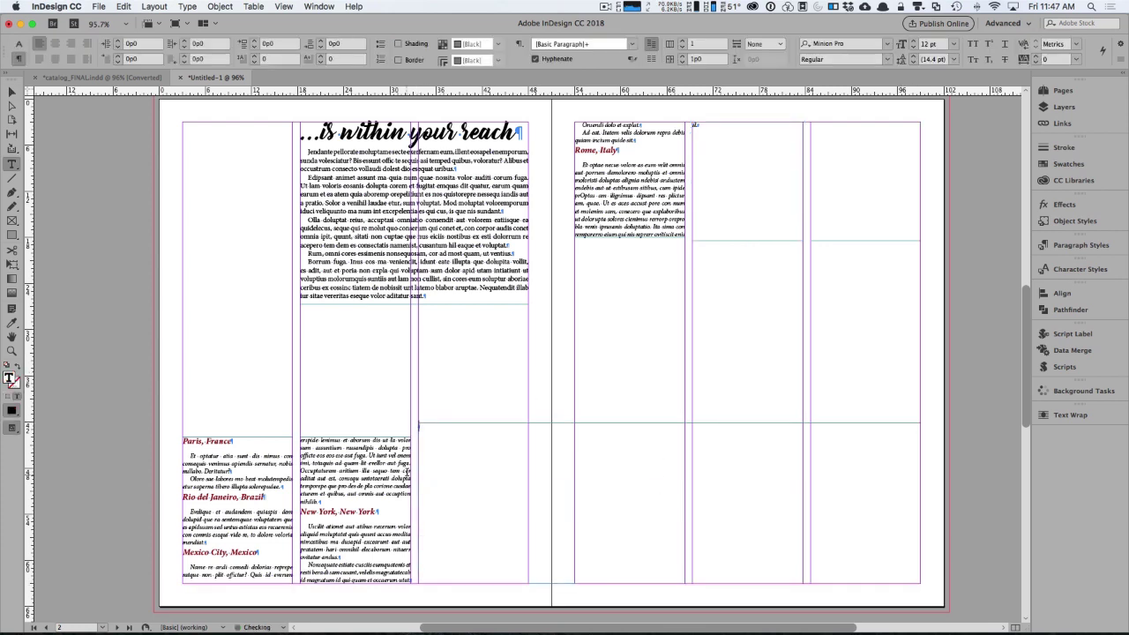
key("super+v")
Step: Cut the "A product of Vacation magazine" contact line from the table text frame and delete the "[Back cover text]" label
triple_click(443, 559)
key("super+x")
triple_click(445, 546)
key("BackSpace")
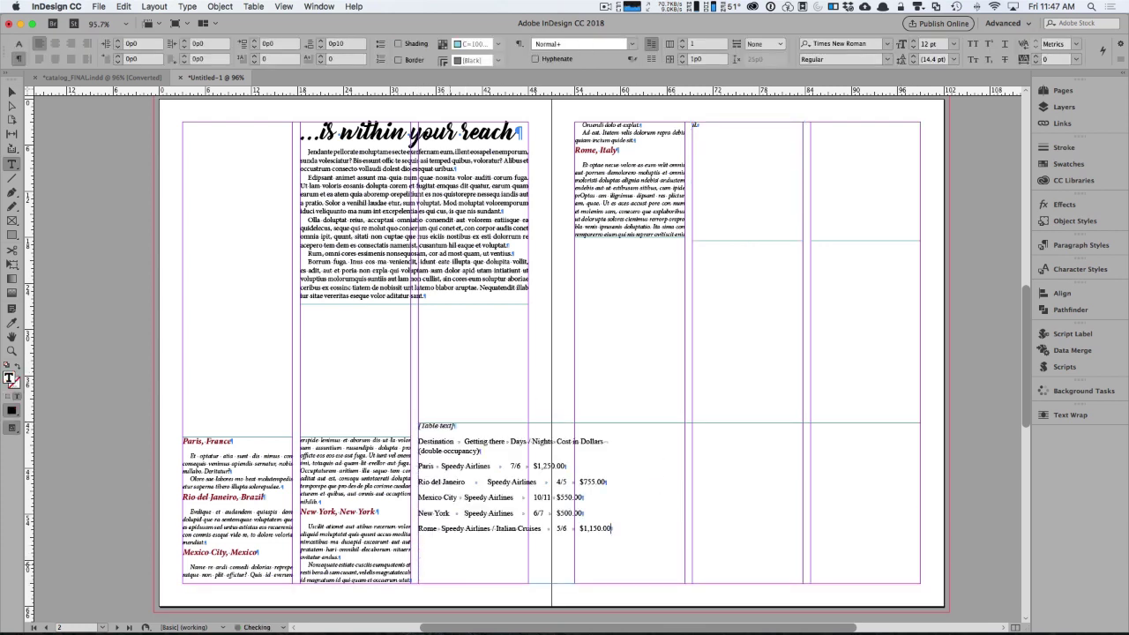
key("BackSpace")
Step: Paste the magazine contact line into a new text frame at the foot of page 4, about 45p0 wide and 3p6 high
left_click(1063, 91)
double_click(948, 333)
left_click_drag(183, 557, 528, 583)
key("super+v")
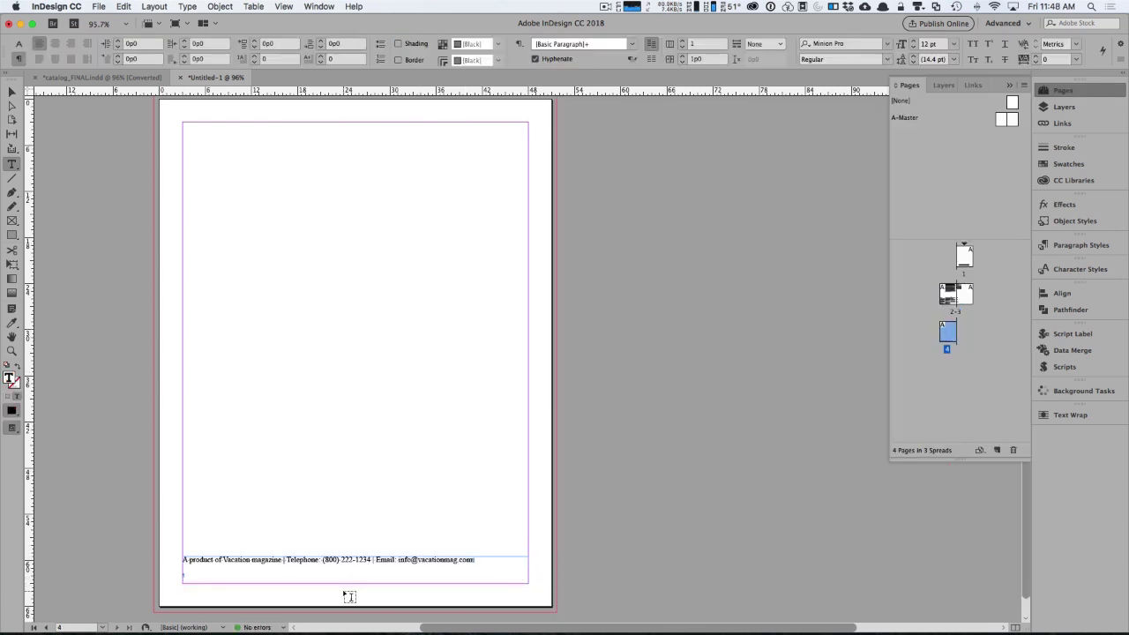
key("Escape")
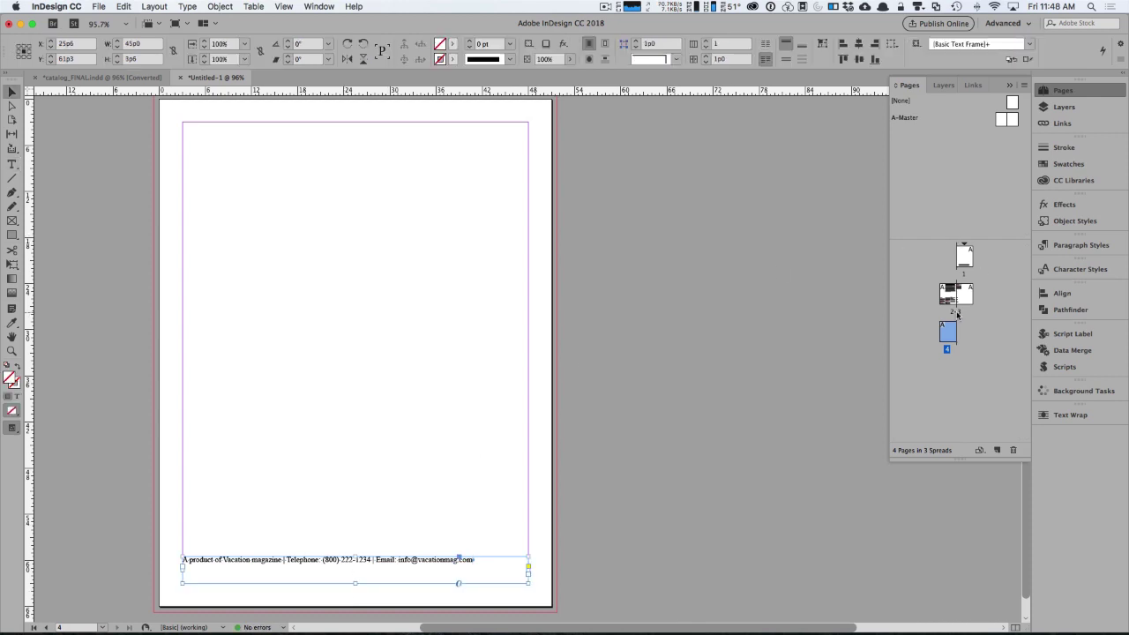
Step: Return to spread 2-3 and save the document as start_document.indd in the LESSON 3 folder
double_click(956, 312)
key("super+s")
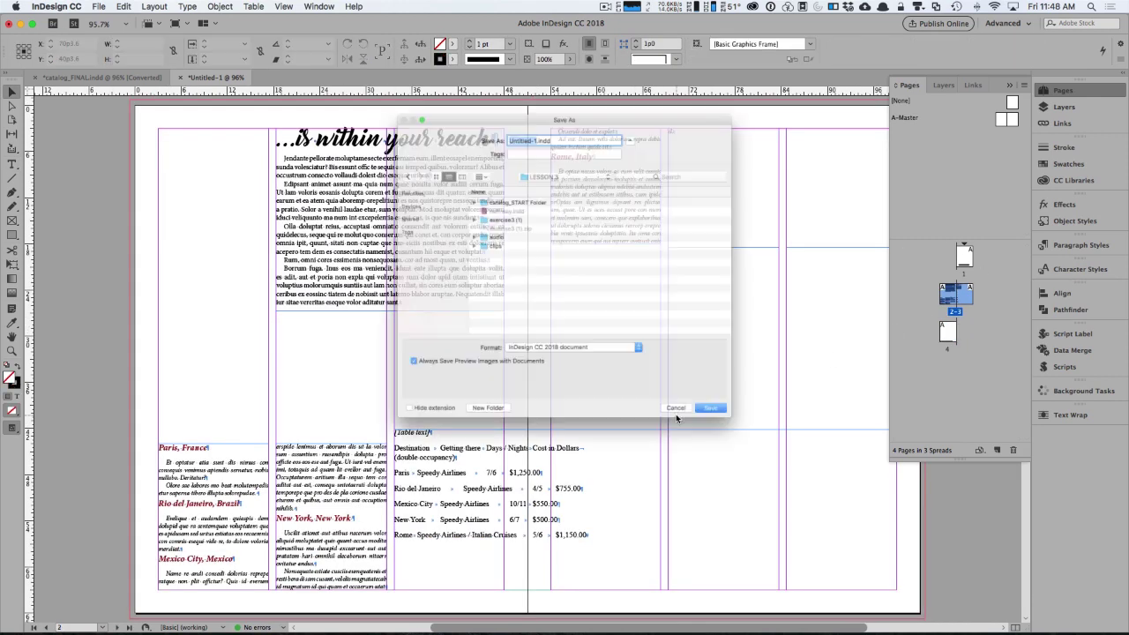
type("start_document")
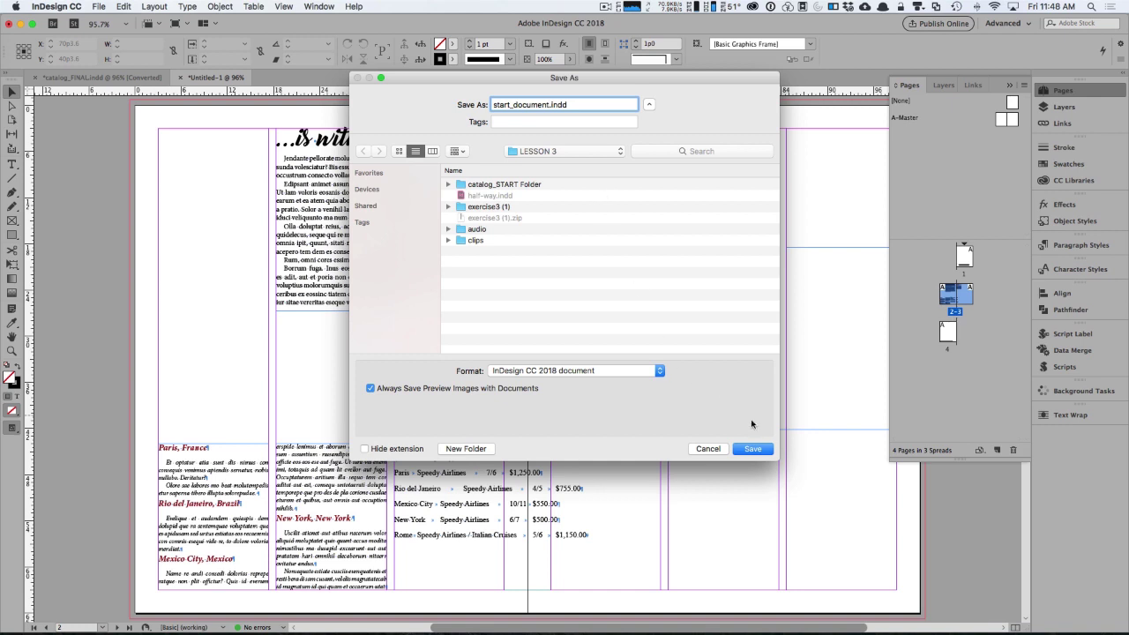
left_click(762, 451)
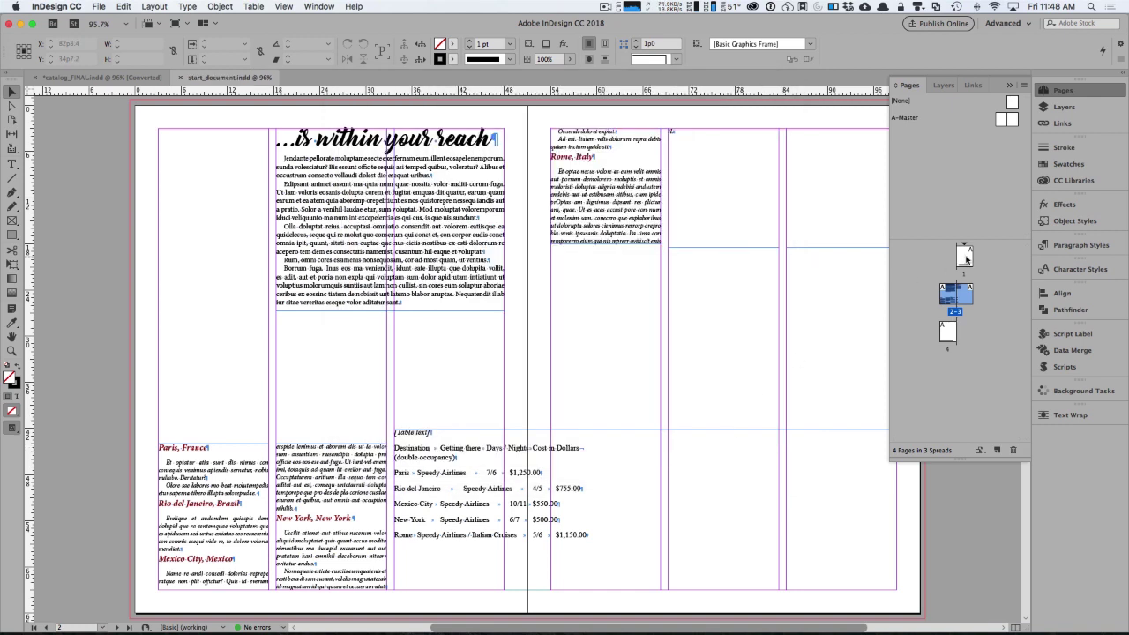
Step: Lower the top edge of the table text frame on spread 2-3 to align with the tops of the city text frames
double_click(966, 258)
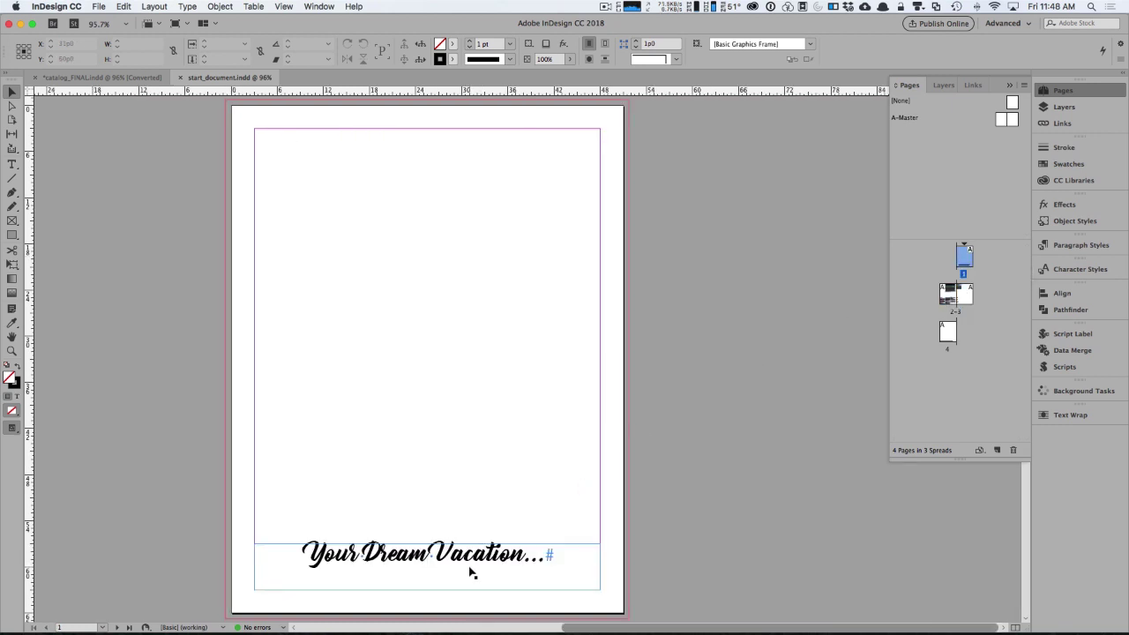
double_click(953, 313)
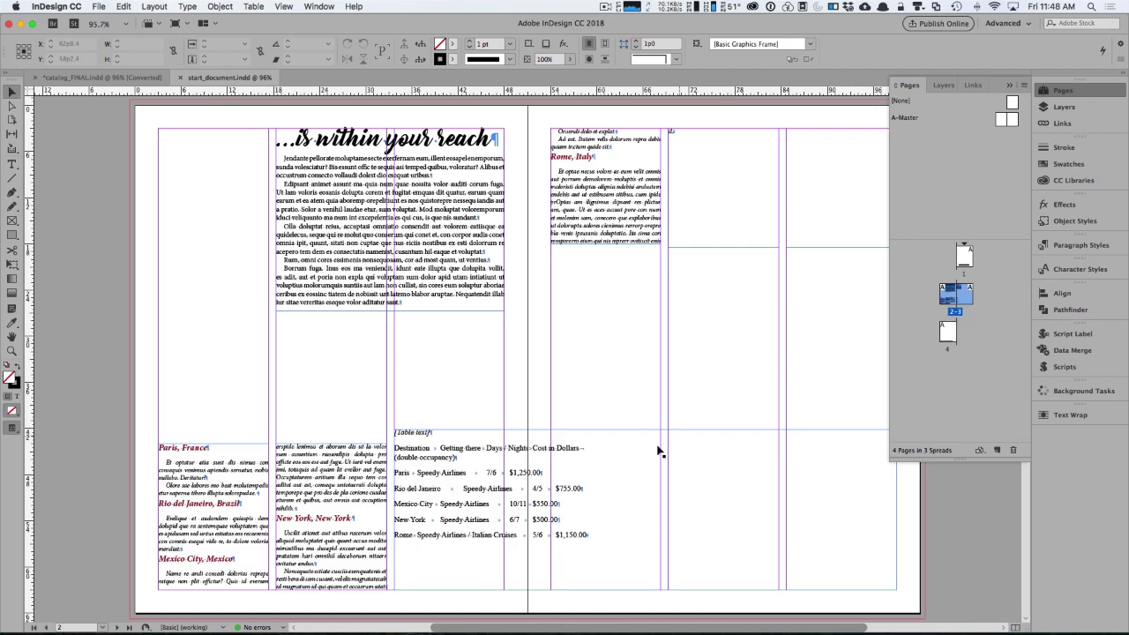
left_click_drag(647, 430, 646, 444)
mouse_move(453, 412)
left_mouse_down()
mouse_move(485, 388)
mouse_move(437, 400)
left_mouse_up()
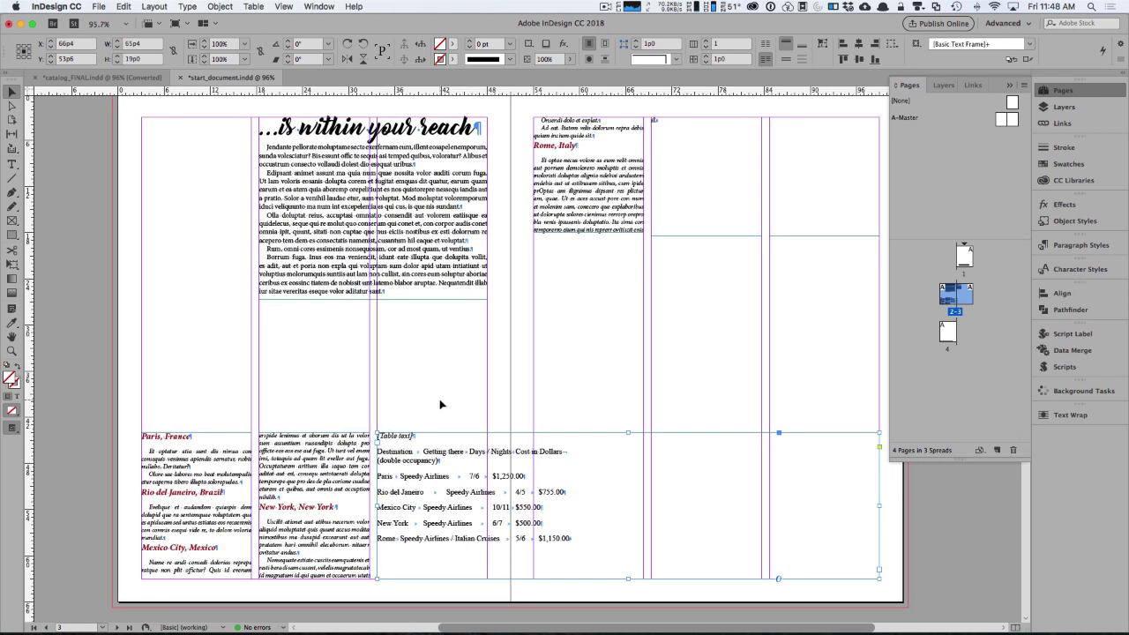
Step: Draw a row of three placeholder graphic frames above the city text on page 2, one per column, about 45p0 by 14p0 overall
key("f")
left_click_drag(143, 313, 487, 419)
key("Right")
key("Right")
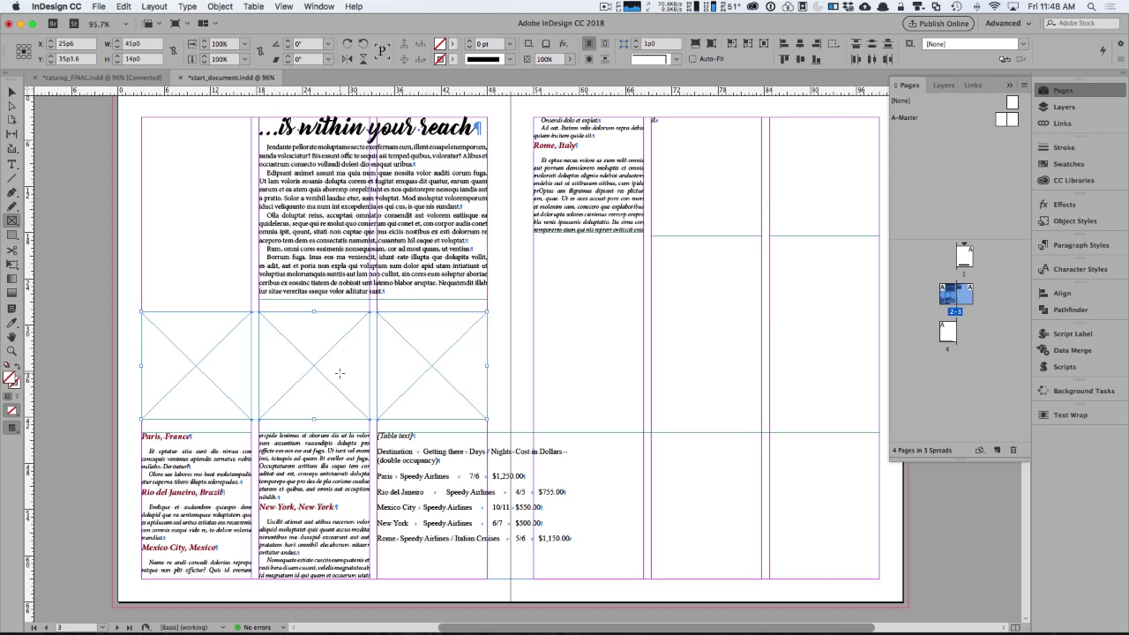
Step: Duplicate the row of three placeholder frames onto page 3, aligned to its columns below the text frames
left_click(12, 91)
left_click_drag(201, 395, 597, 320)
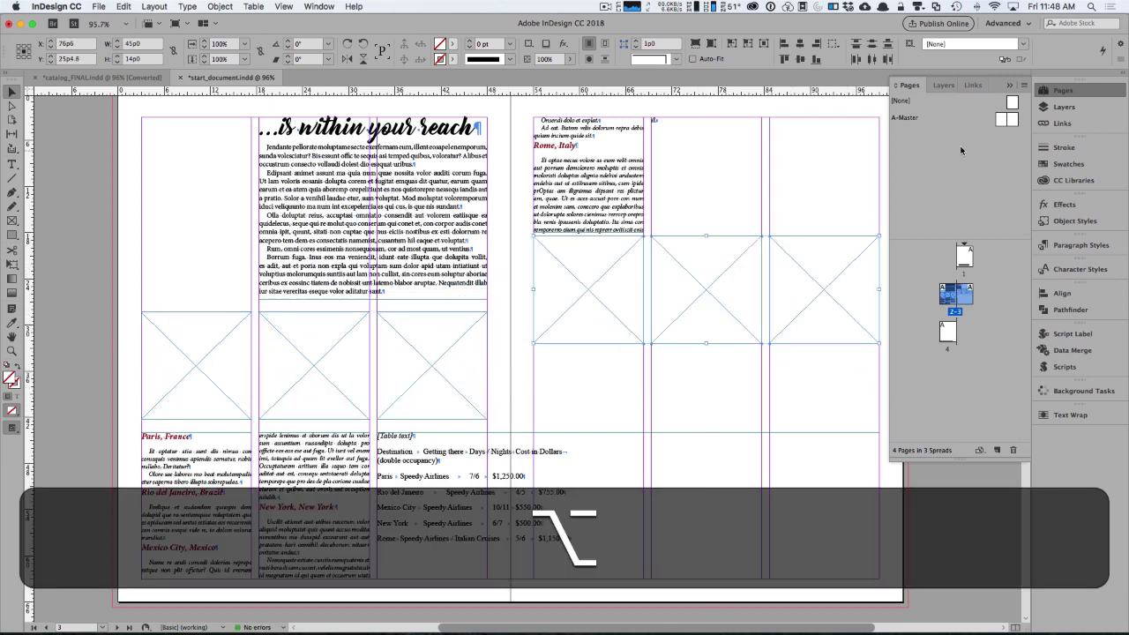
left_click(1063, 96)
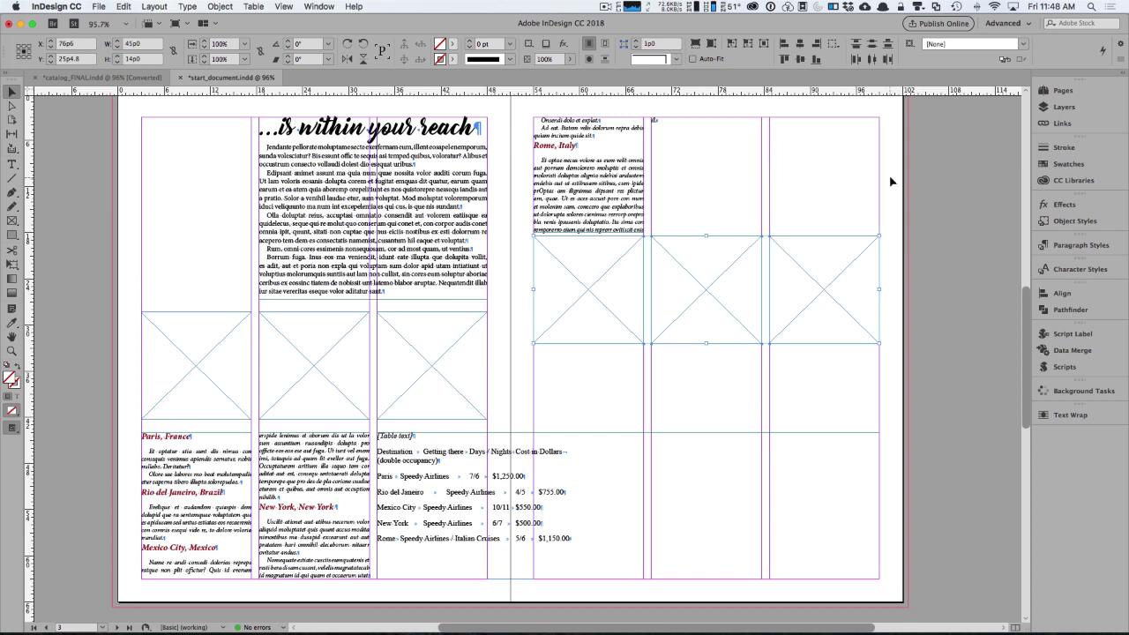
Step: Move the three page 3 text frames below the placeholders and raise the placeholder row to the top margin
left_click(605, 199)
left_click_drag(606, 200, 598, 424)
left_click_drag(898, 261, 541, 319)
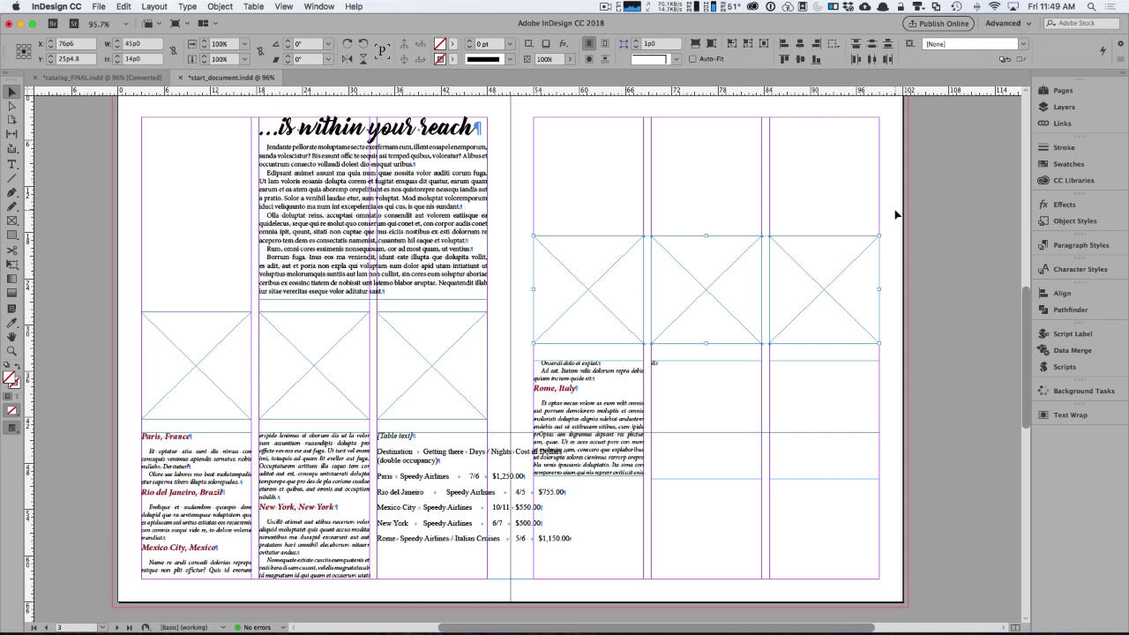
left_click_drag(848, 254, 568, 305)
left_click_drag(681, 268, 691, 147)
Step: Move the three page 3 text frames up to sit just beneath the placeholder row, then deselect them
left_click_drag(584, 326, 809, 397)
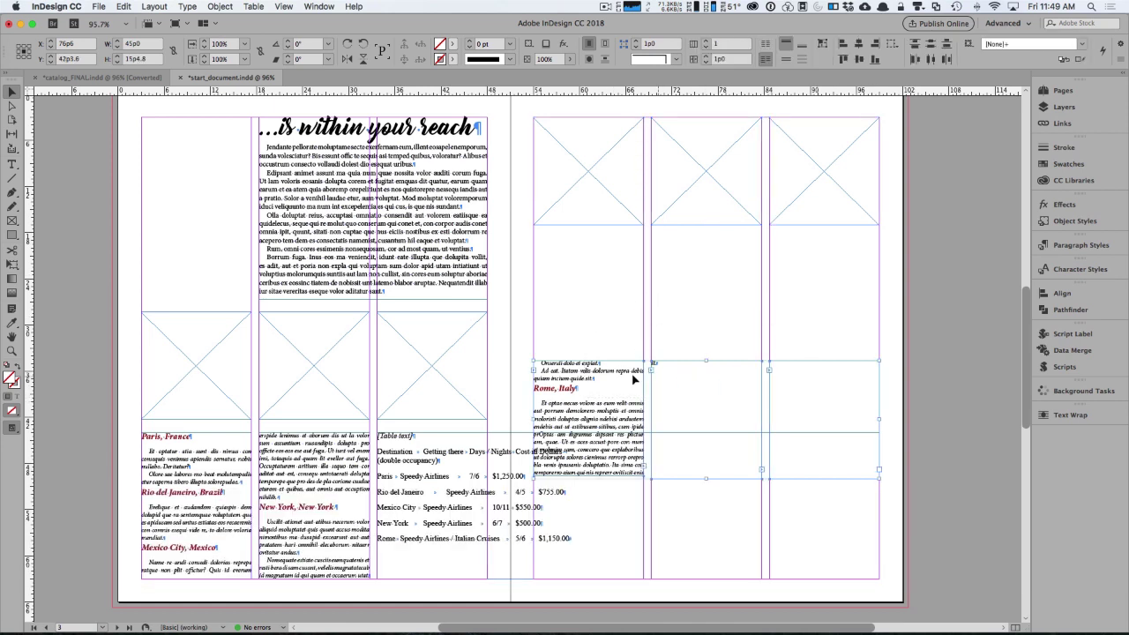
left_click_drag(621, 380, 625, 252)
left_click(620, 372)
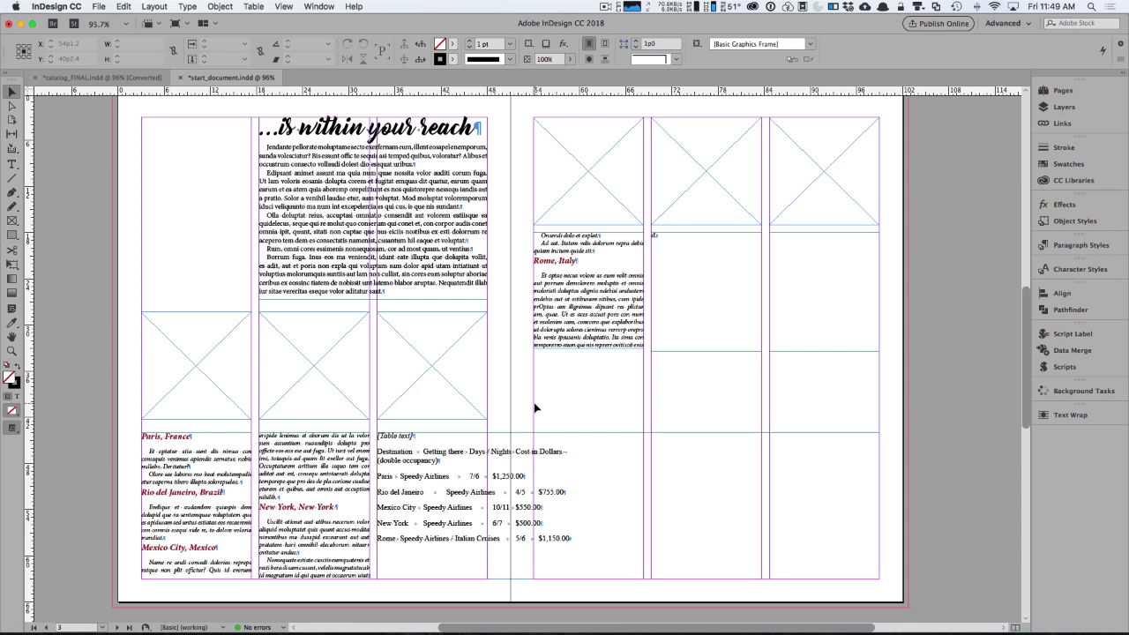
Step: Load all seven images from the Links folder, from France.jpg through Brazil.jpg, for placing
key("super+d")
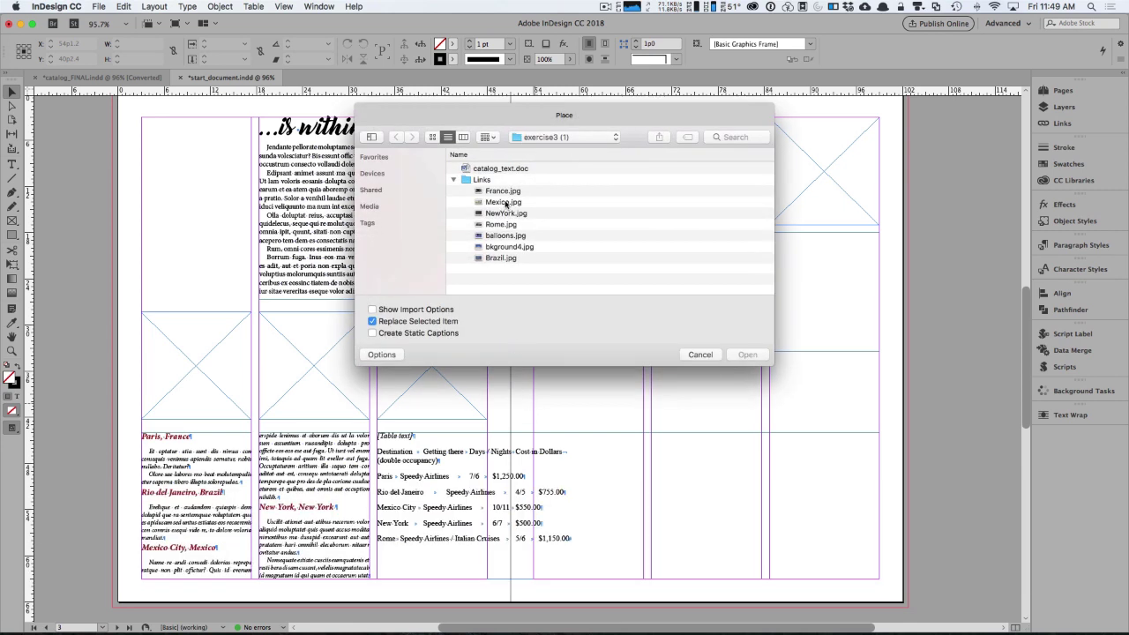
left_click(505, 192)
left_click(503, 258, "shift")
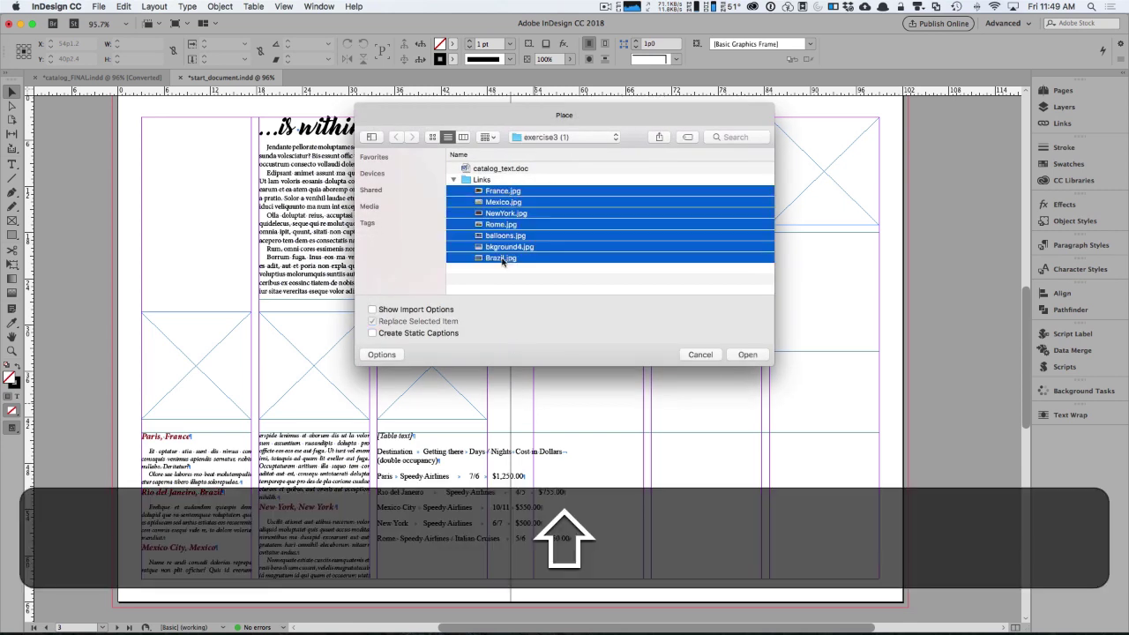
left_click(748, 354)
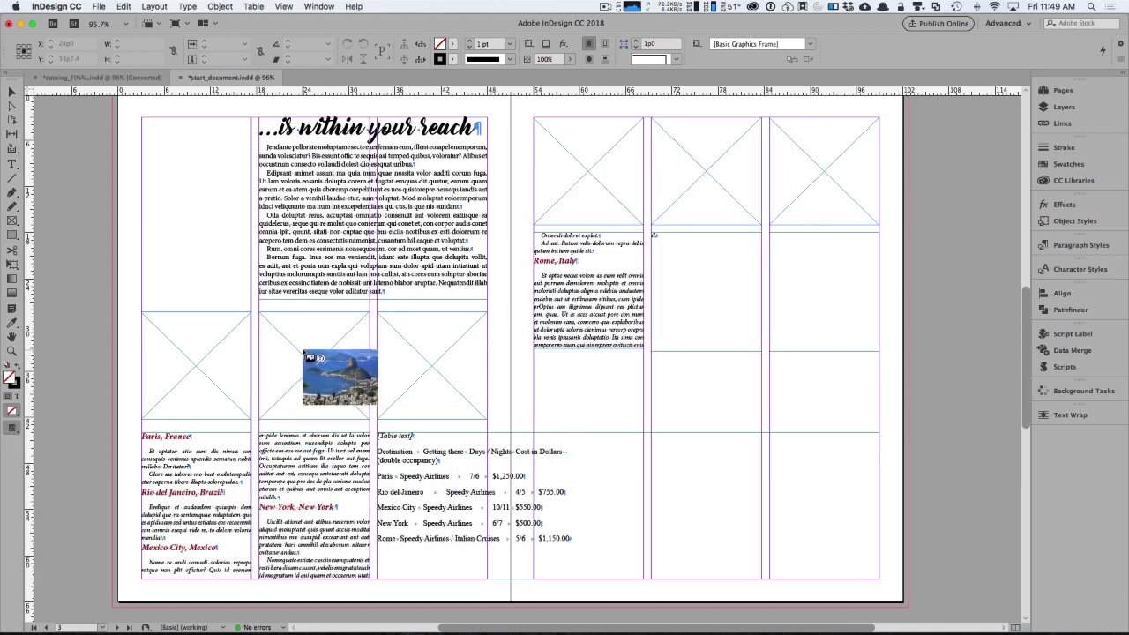
Step: Place Brazil.jpg in page 2's middle placeholder and France.jpg in the first, and undo a trial placement of Mexico.jpg
left_click(304, 355)
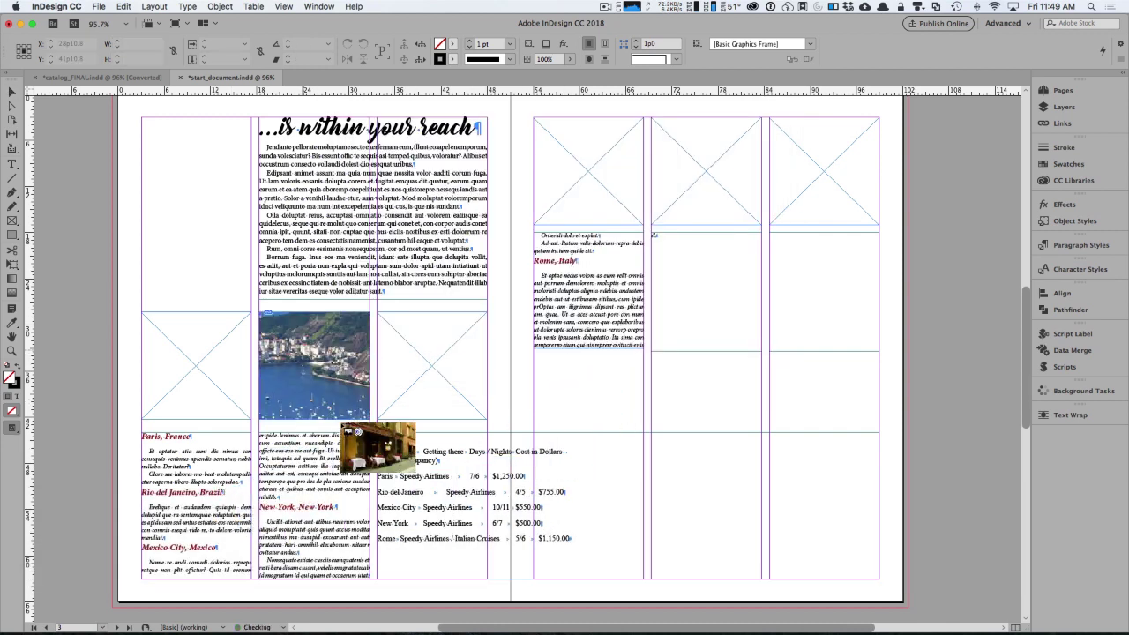
left_click(210, 359)
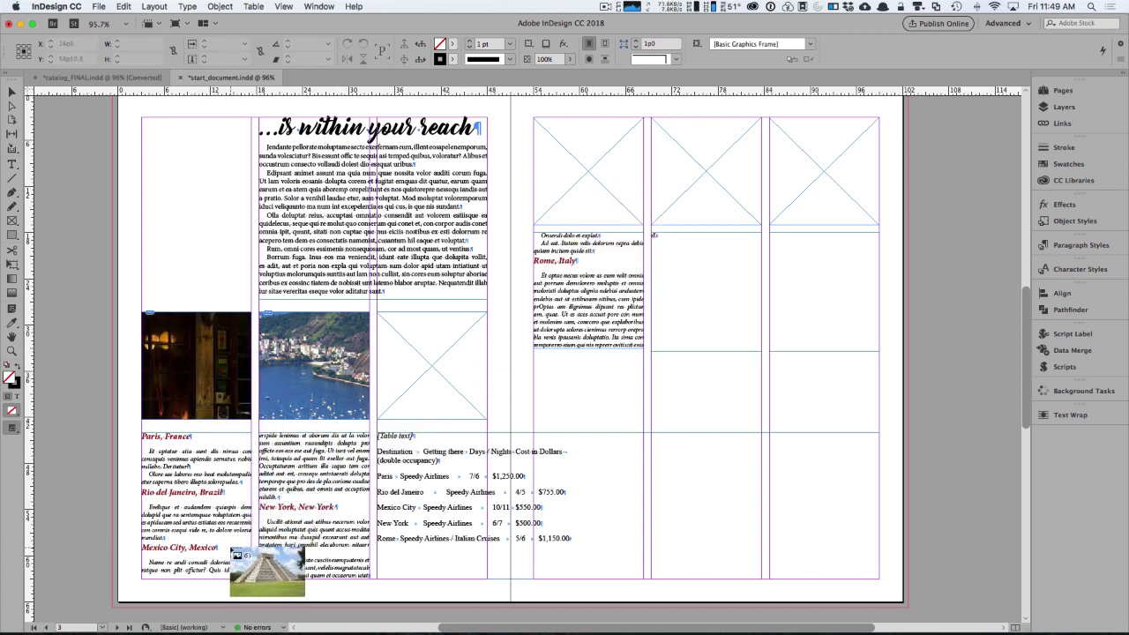
left_click(438, 365)
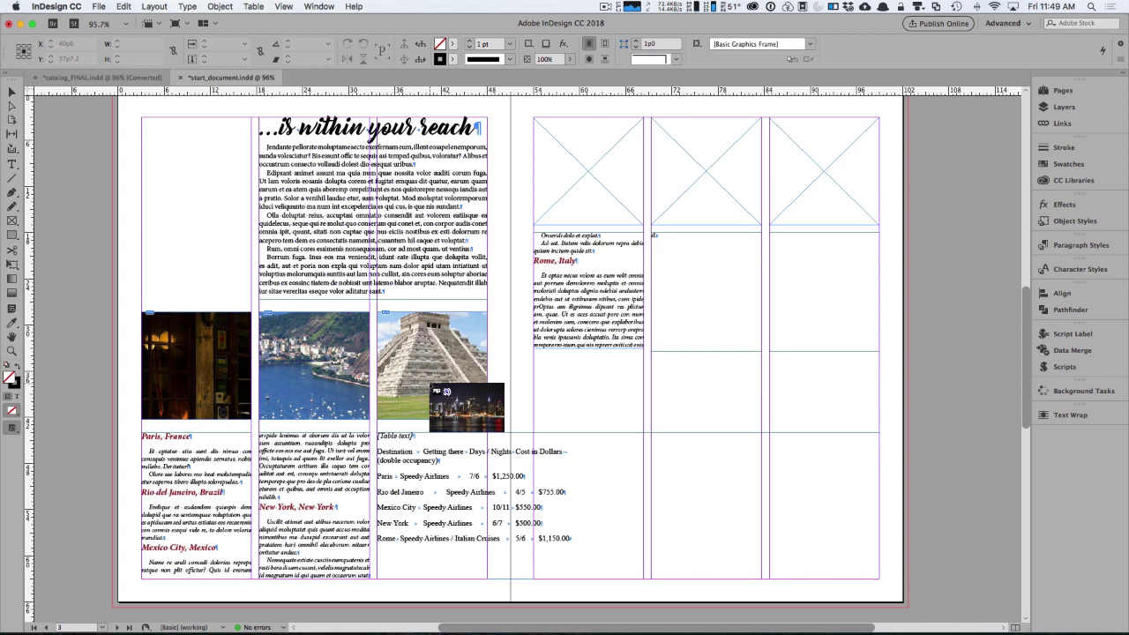
key("super+z")
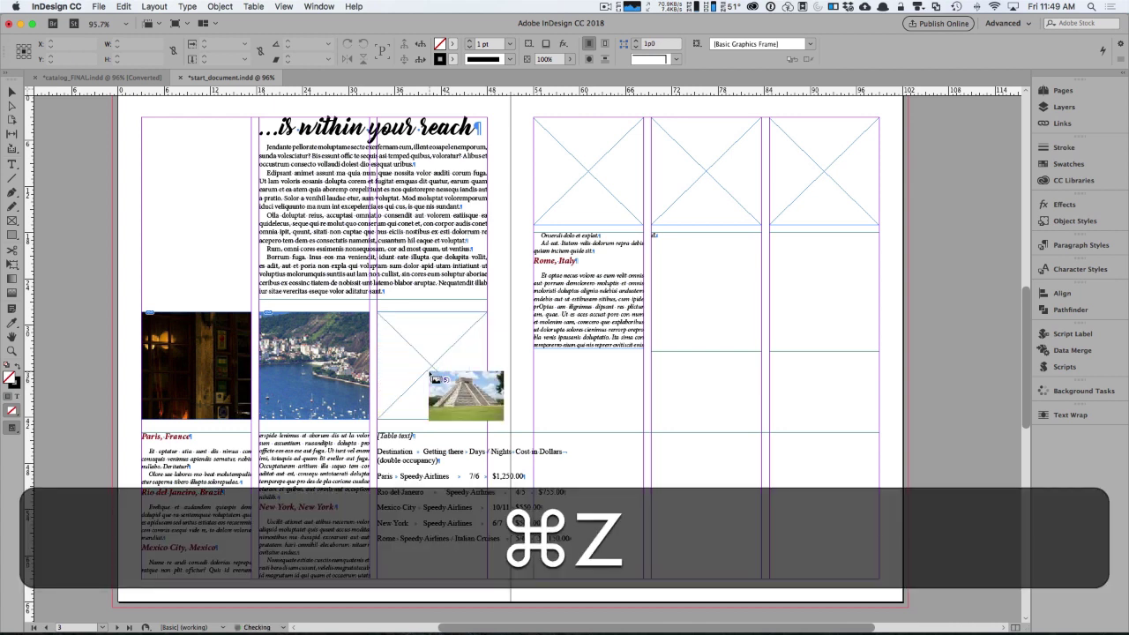
Step: Place Mexico.jpg, NewYork.jpg and Rome.jpg in the first, second and third placeholders on page 3
left_click(589, 169)
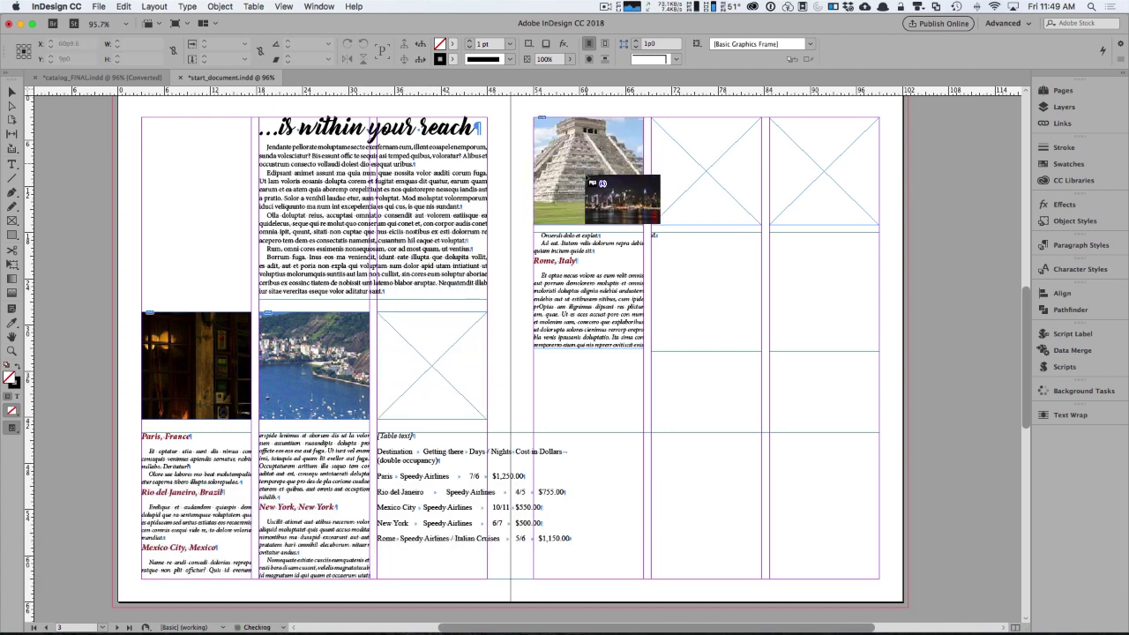
left_click(684, 172)
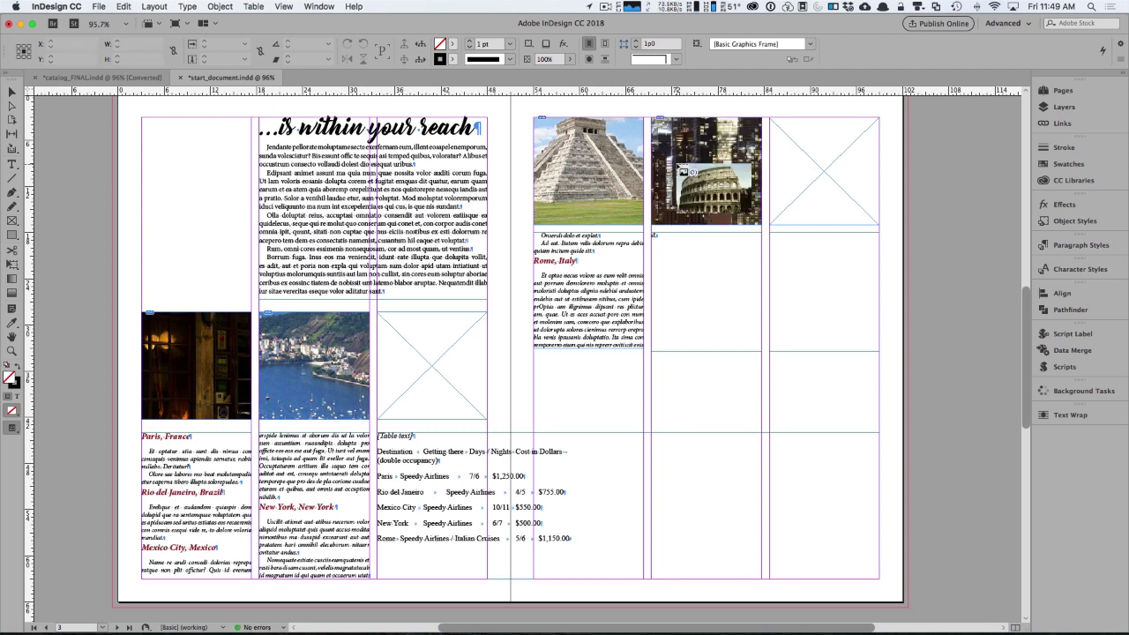
left_click(785, 172)
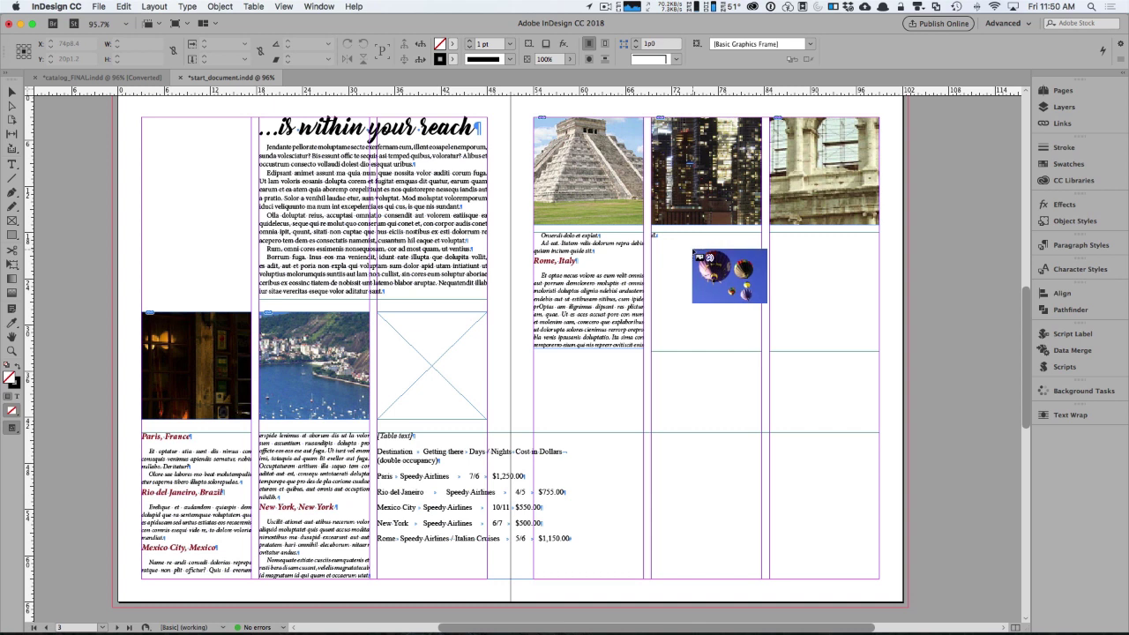
Step: Place balloons.jpg on page 1 across the full bleed width, starting at the upper bleed edge
left_click(1056, 92)
left_click(968, 259)
double_click(968, 259)
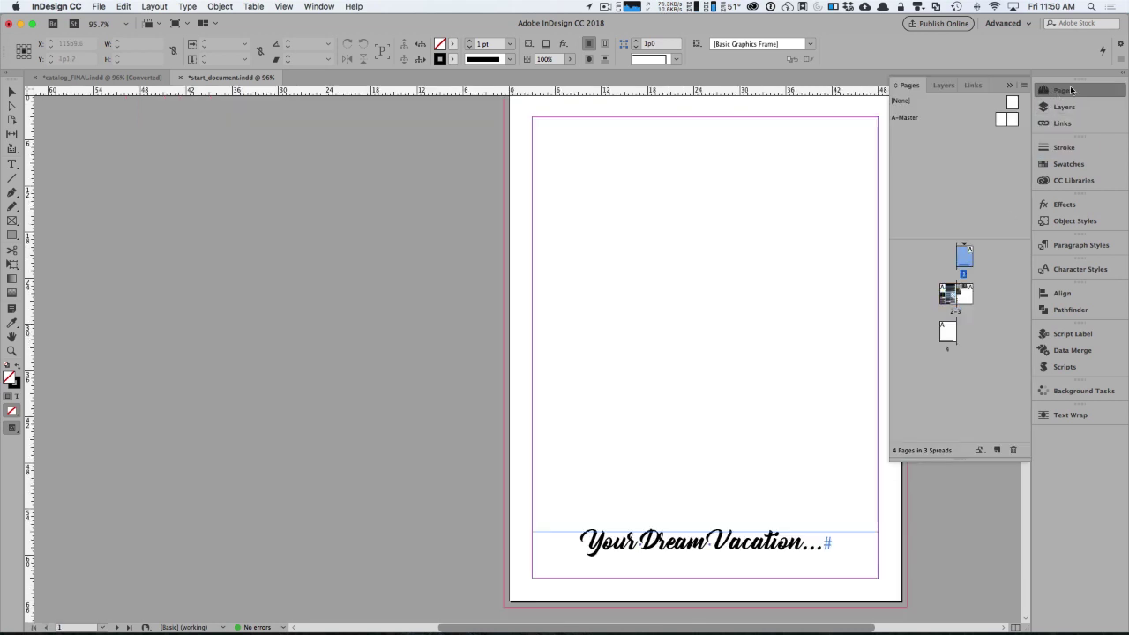
left_click(1070, 89)
left_click_drag(578, 168, 876, 428)
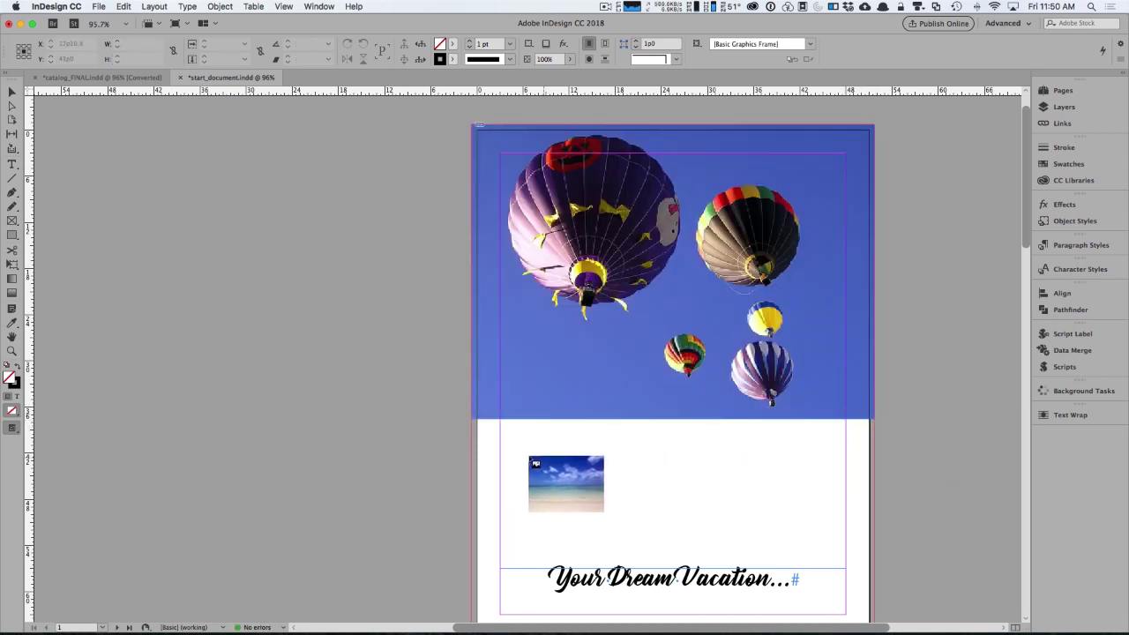
Step: Discard the remaining beach image still loaded for placing
scroll(514, 455, "down", 1)
scroll(515, 455, "down", 1)
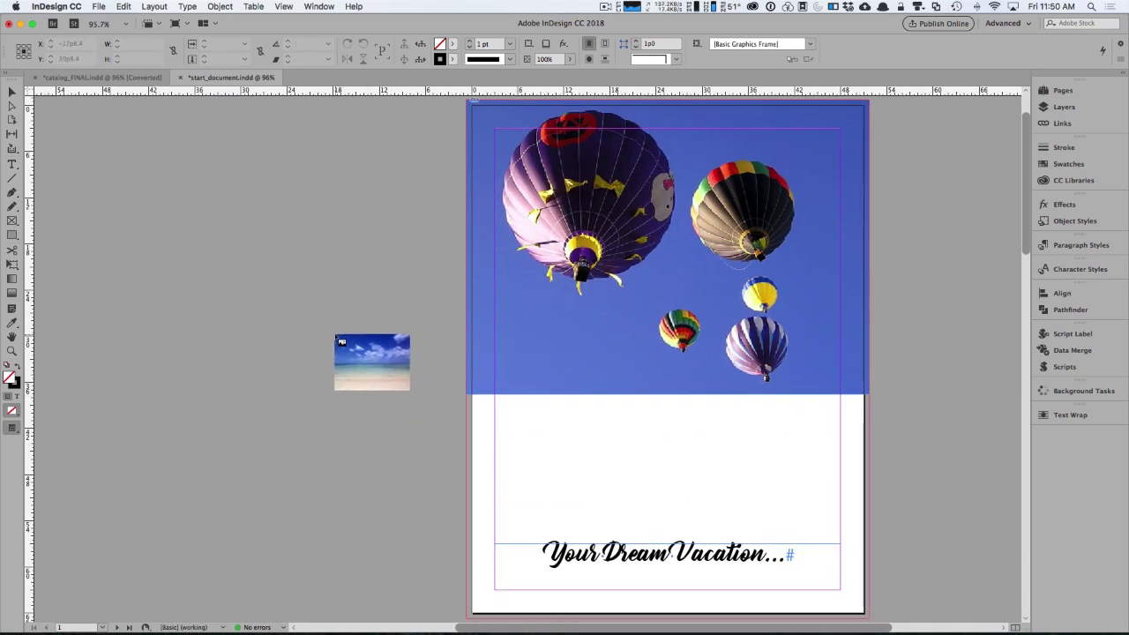
key("Escape")
Step: Extend page 1's balloons frame downward to about 53p9 high and fill the frame proportionally with the image
key("space")
left_click_drag(631, 365, 535, 521)
left_click(517, 380)
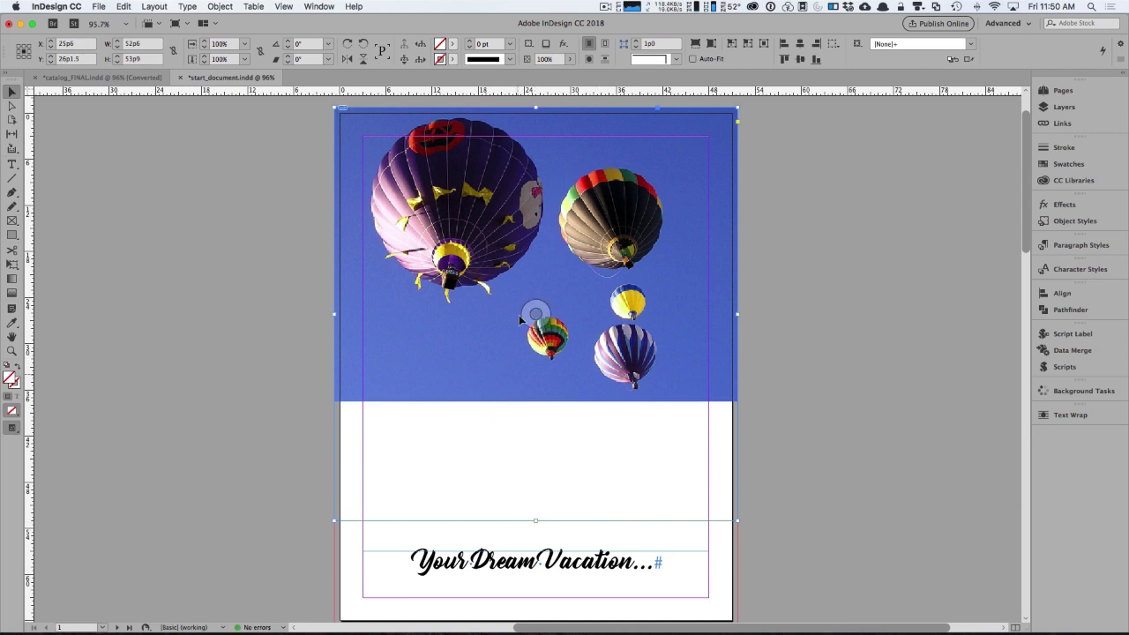
left_click(697, 44)
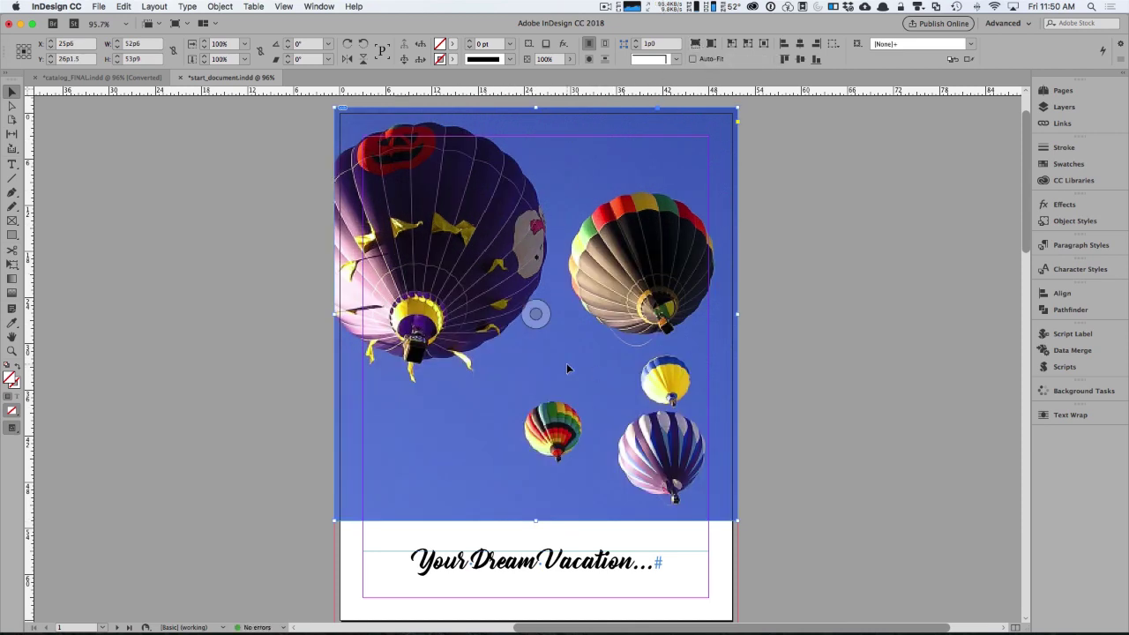
Step: Go to spread 2-3 and delete the empty third image placeholder on page 2
left_click(1061, 90)
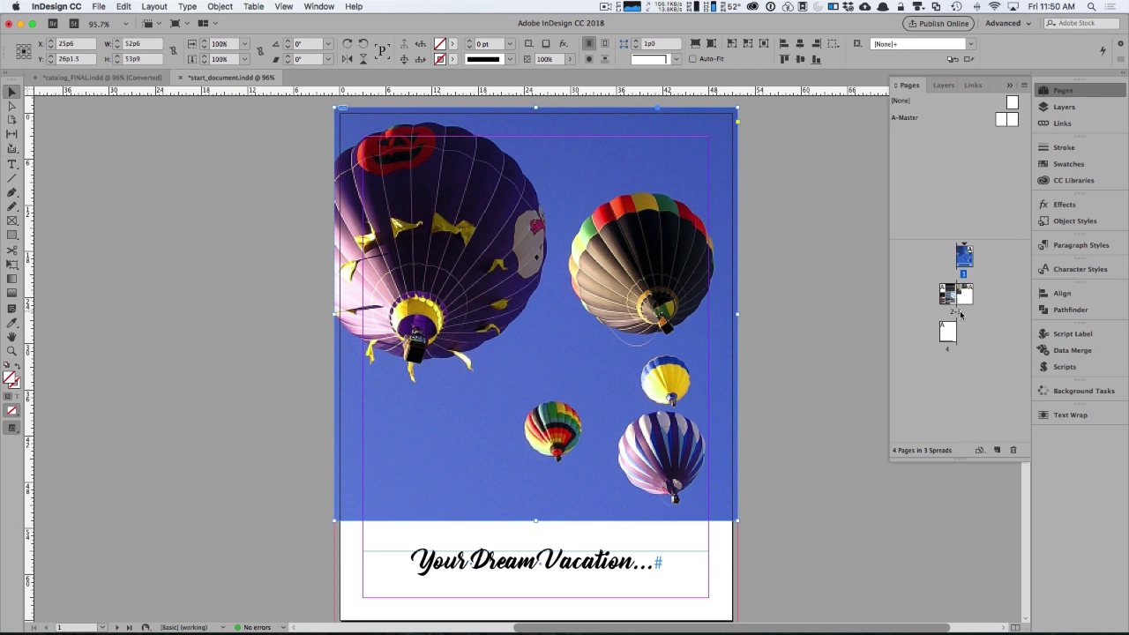
double_click(957, 311)
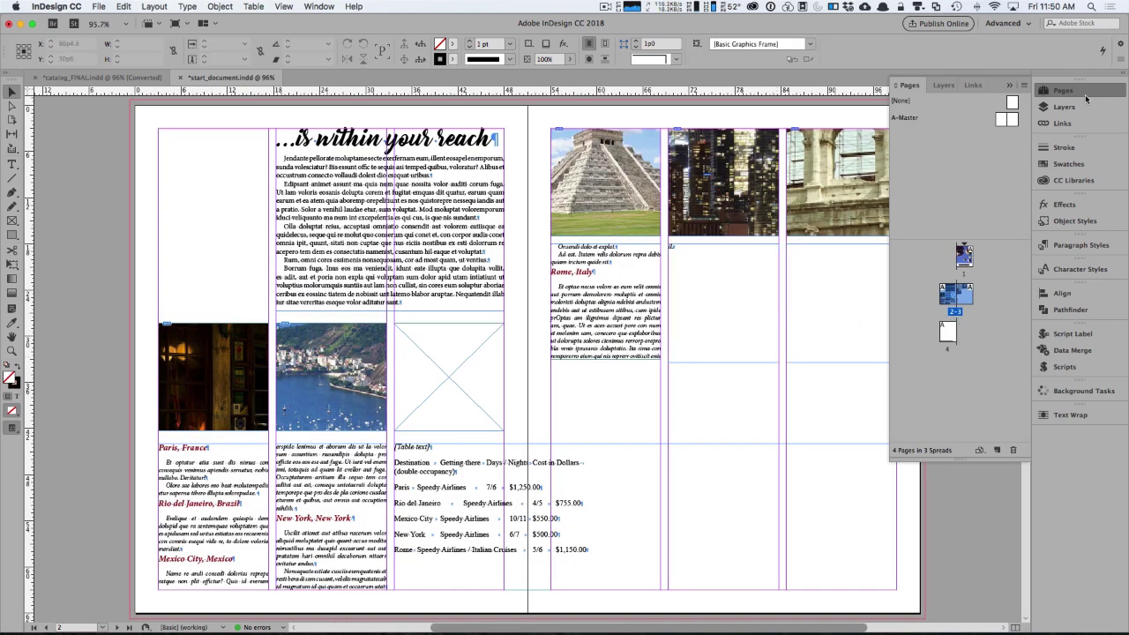
left_click(1085, 95)
key("space")
mouse_move(815, 359)
left_mouse_down()
mouse_move(801, 349)
mouse_move(817, 339)
left_mouse_up()
key("space")
left_click_drag(628, 417, 617, 438)
left_click(495, 388)
key("BackSpace")
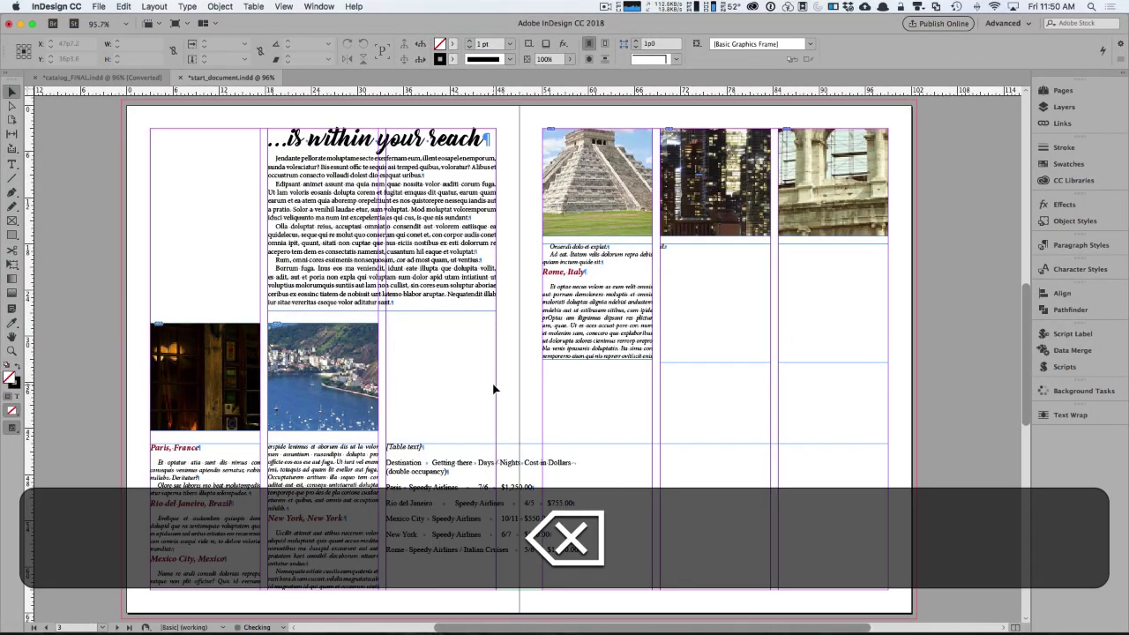
Step: Extend the table text frame upward to about 27p8.4 high
left_click(450, 464)
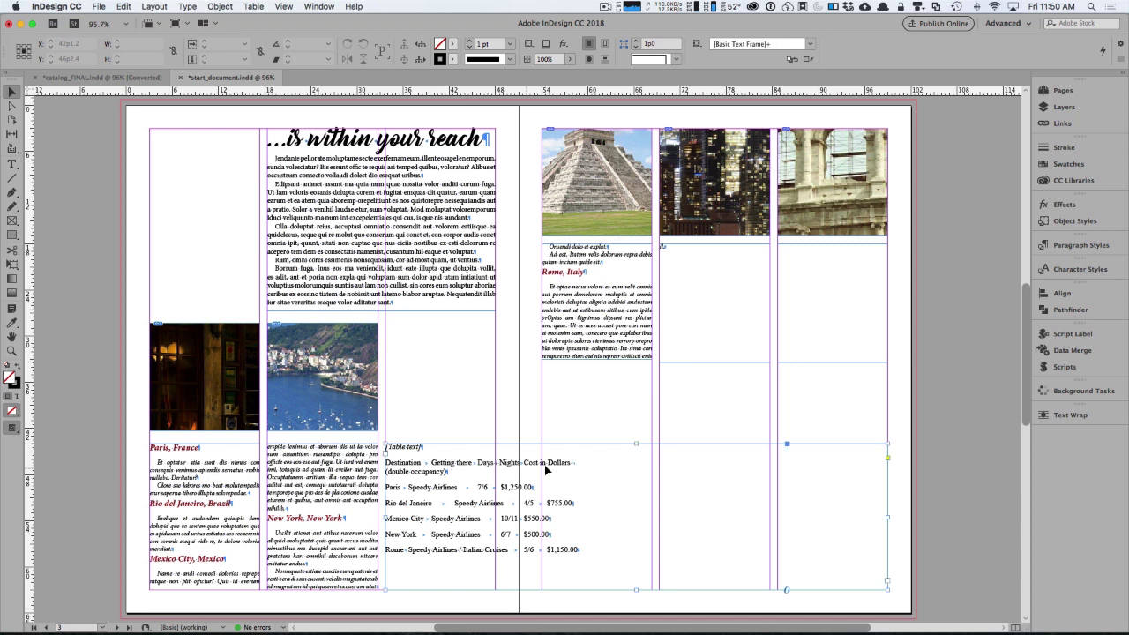
left_click_drag(635, 443, 635, 378)
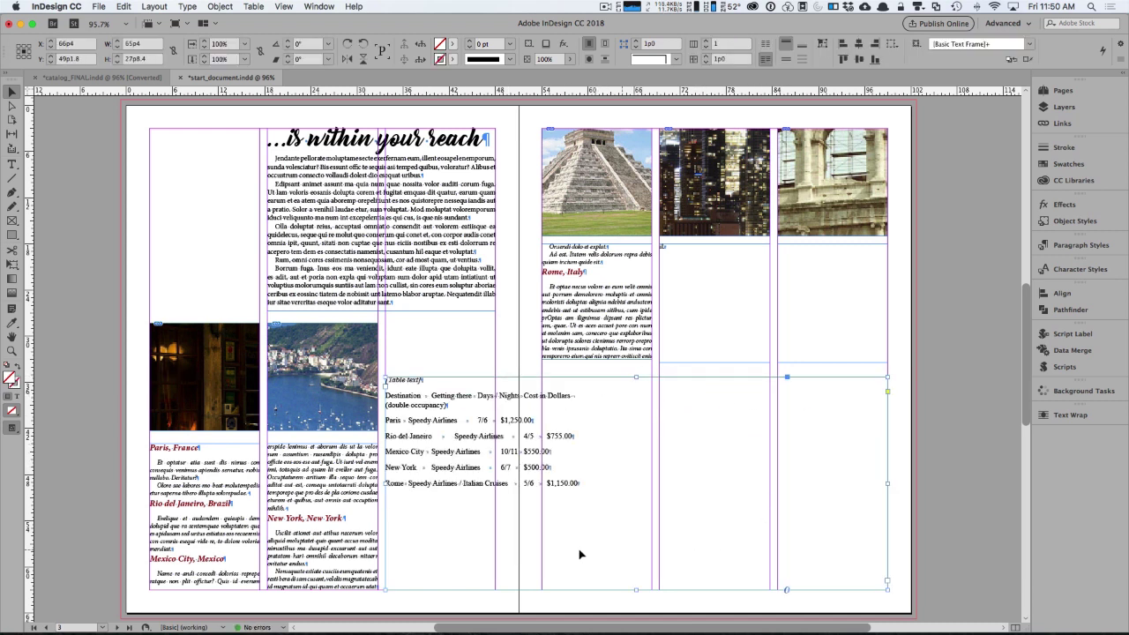
left_click(461, 352)
Step: Edit the City titles paragraph style so that each paragraph starts In Next Frame
key("space")
left_click_drag(430, 501, 506, 495)
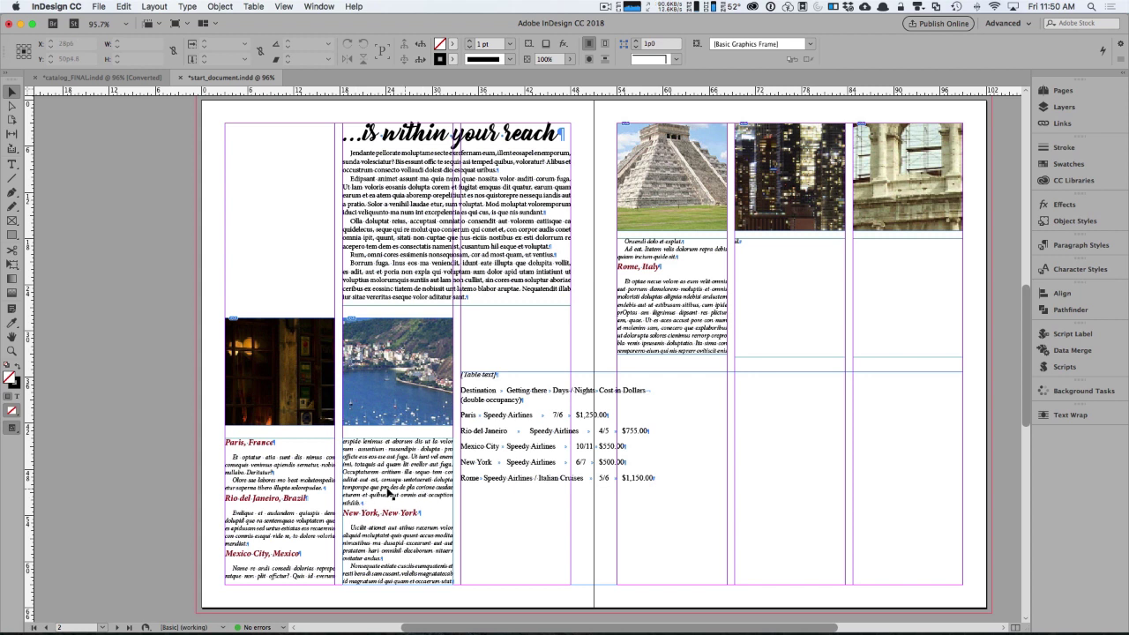
double_click(267, 442)
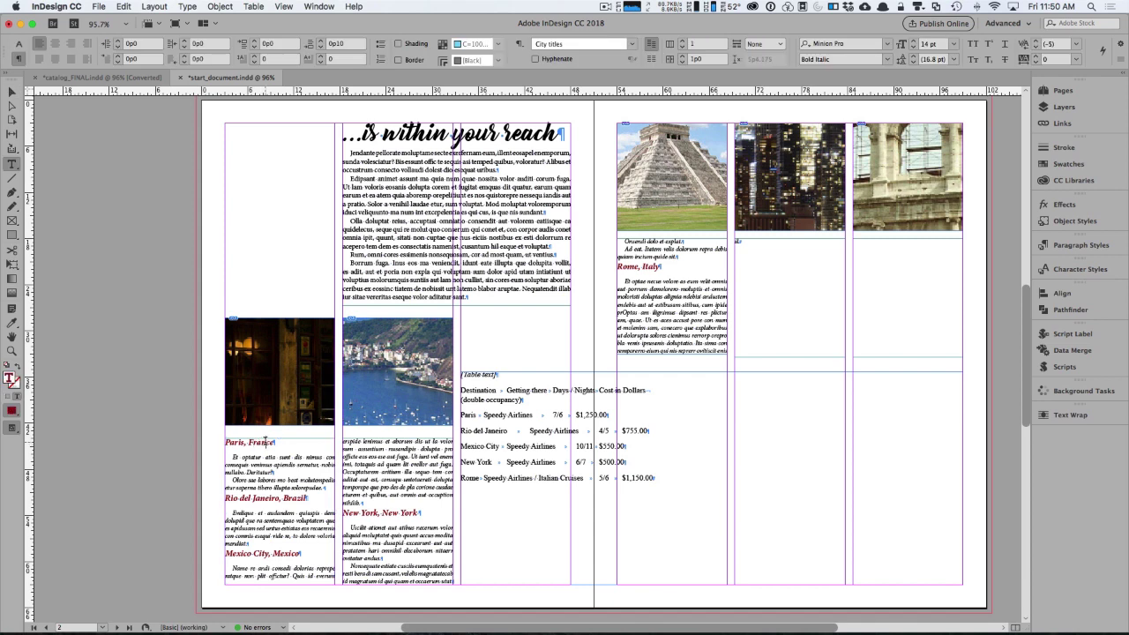
left_click(1078, 246)
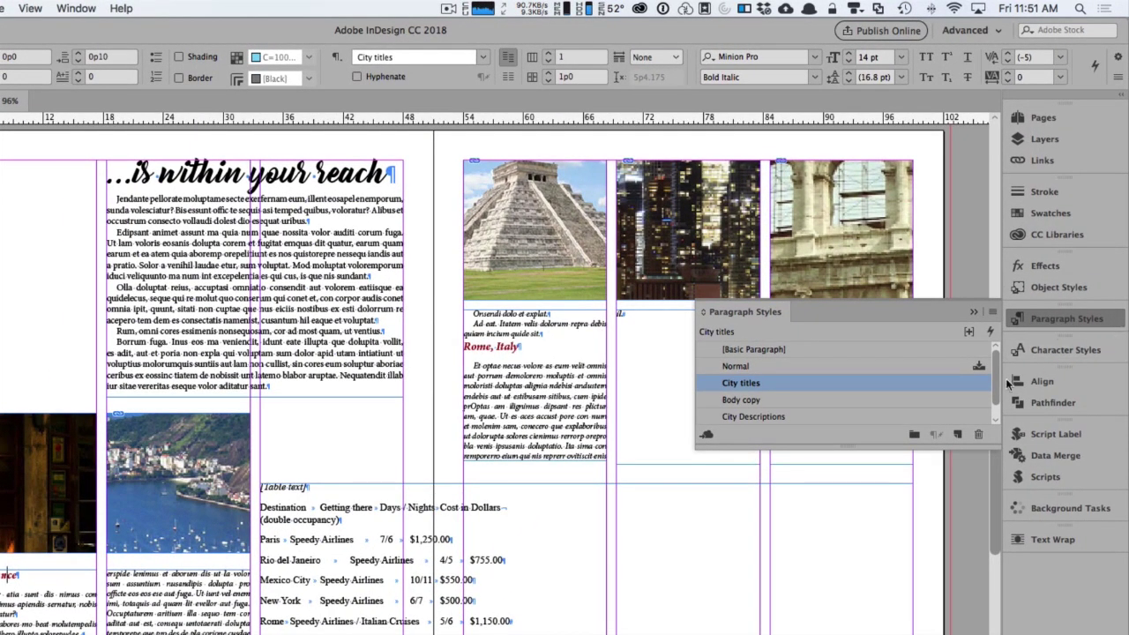
right_click(755, 385)
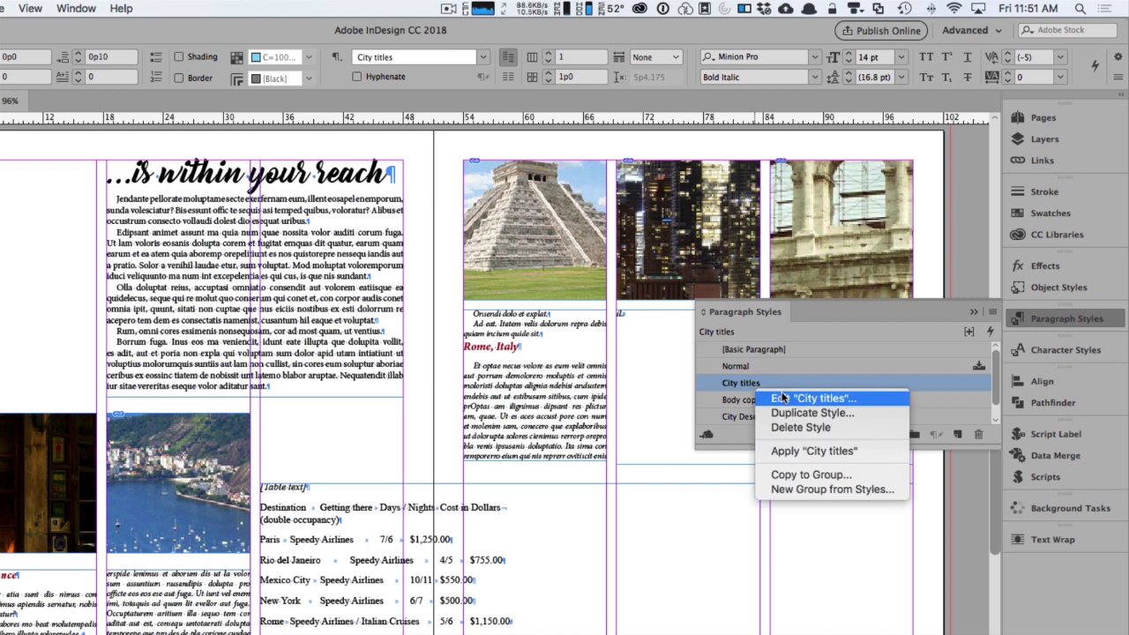
left_click(810, 399)
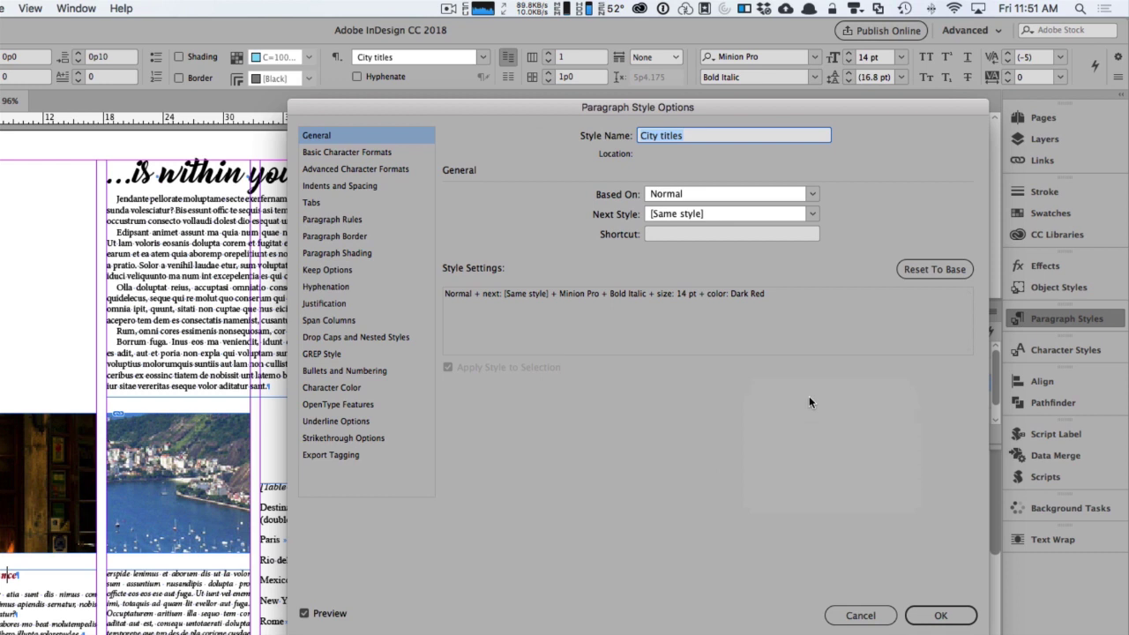
left_click(330, 273)
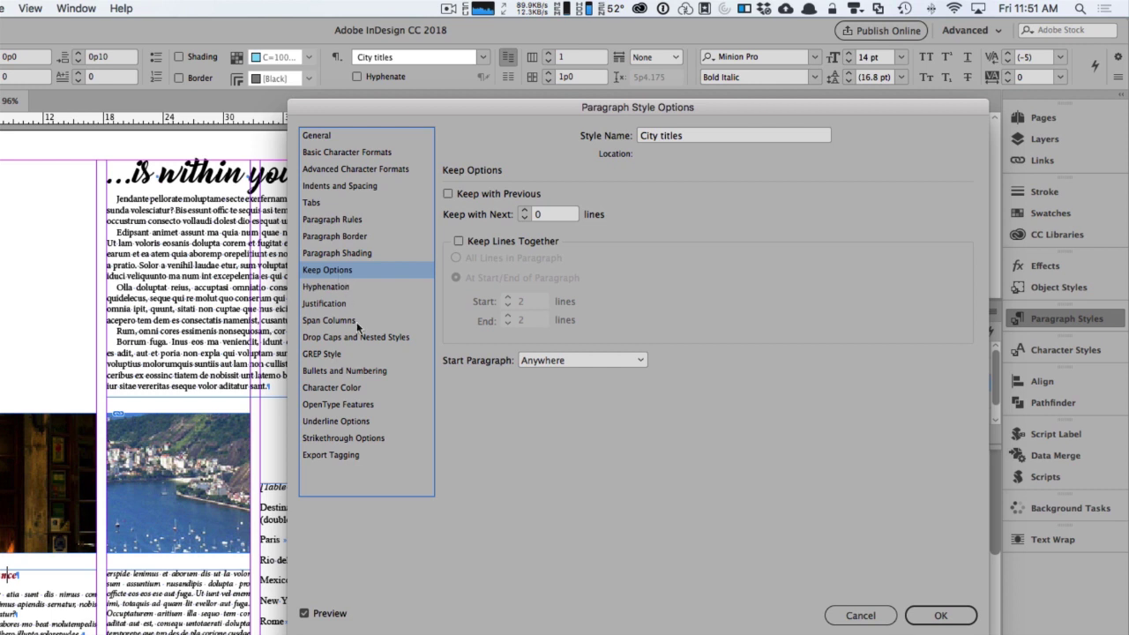
left_click(567, 361)
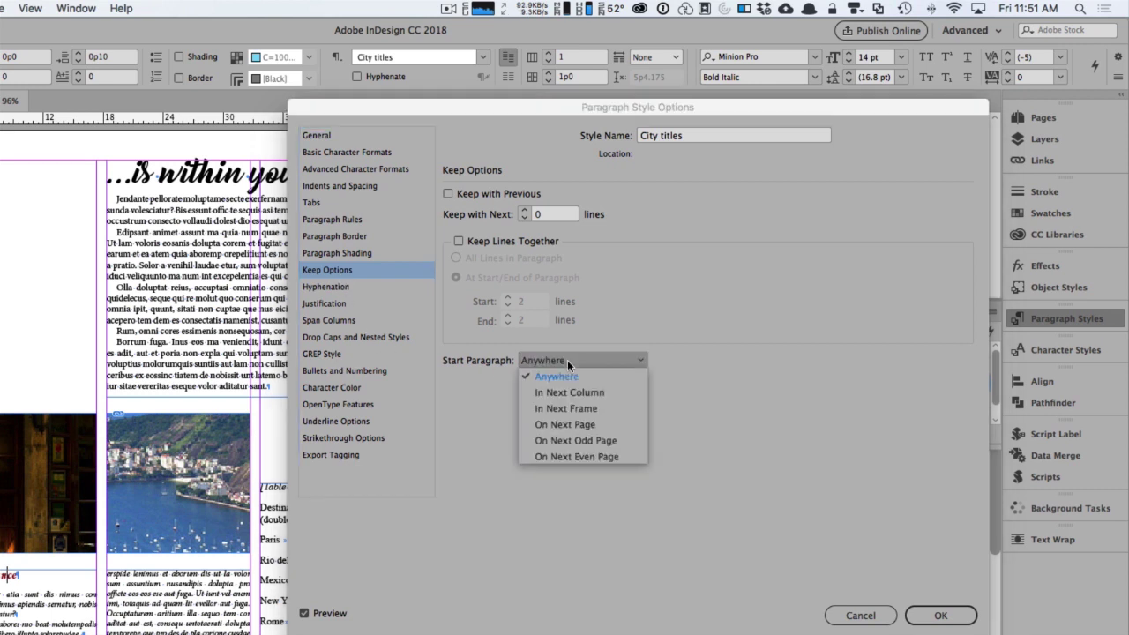
left_click(589, 408)
left_click(938, 615)
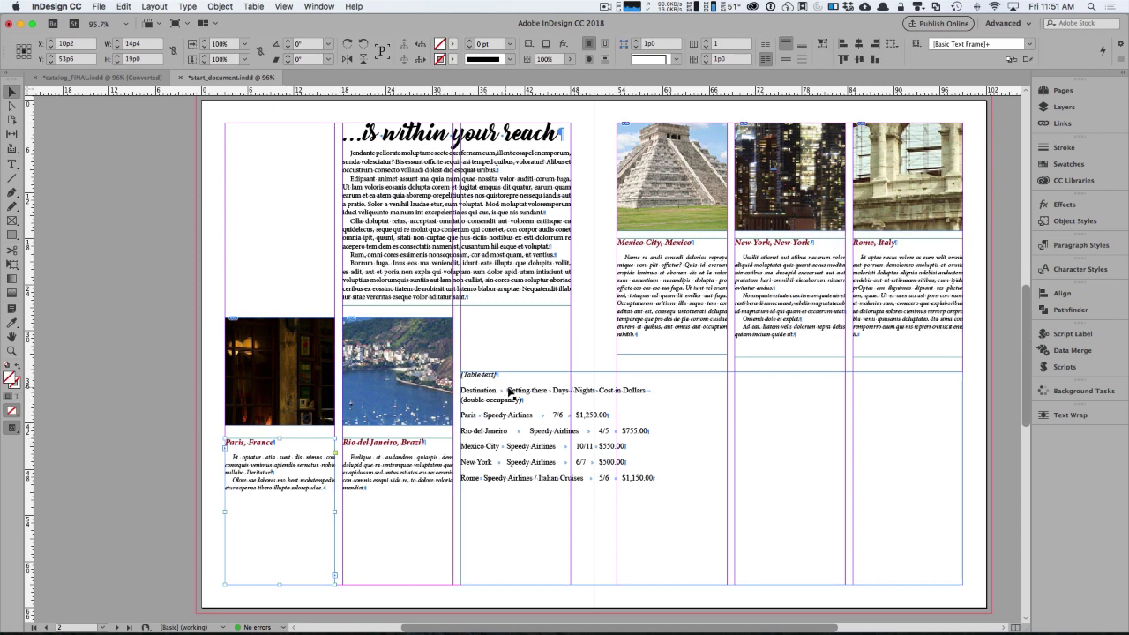
Step: Extend the table text frame to about 28p2.4 high and shorten page 3's second and third city text frames to 15p0
left_click(527, 395)
left_click_drag(711, 372, 711, 368)
left_click(774, 356)
left_click_drag(792, 358, 791, 355)
left_click(900, 355)
left_click_drag(908, 357, 907, 354)
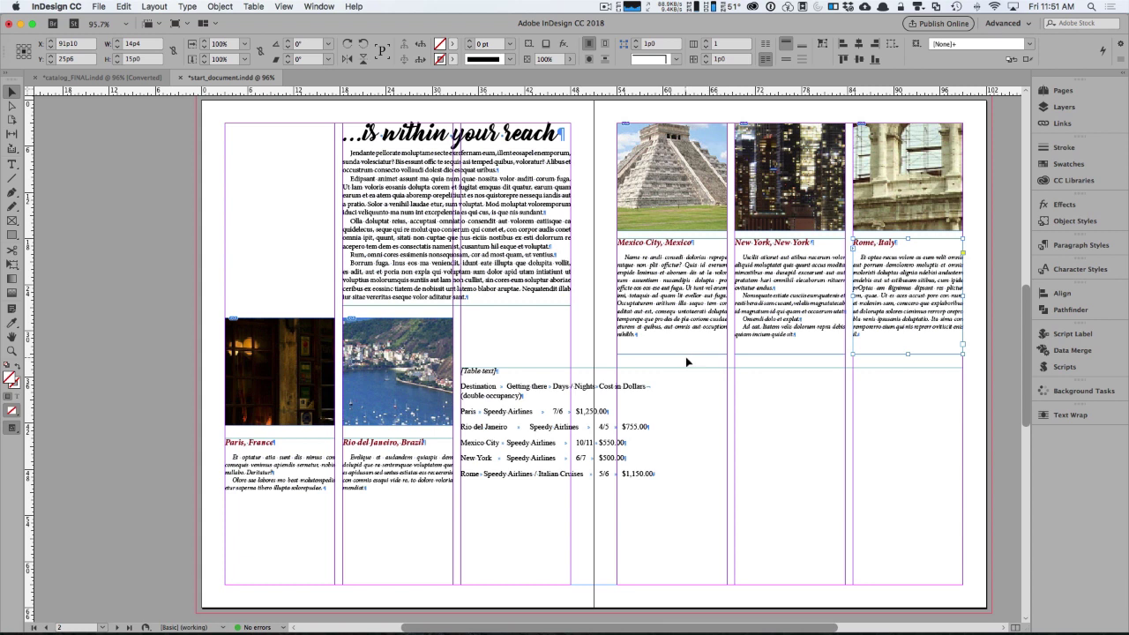
Step: Add a horizontal ruler guide at the upper edge of the table text frame
left_click(677, 380)
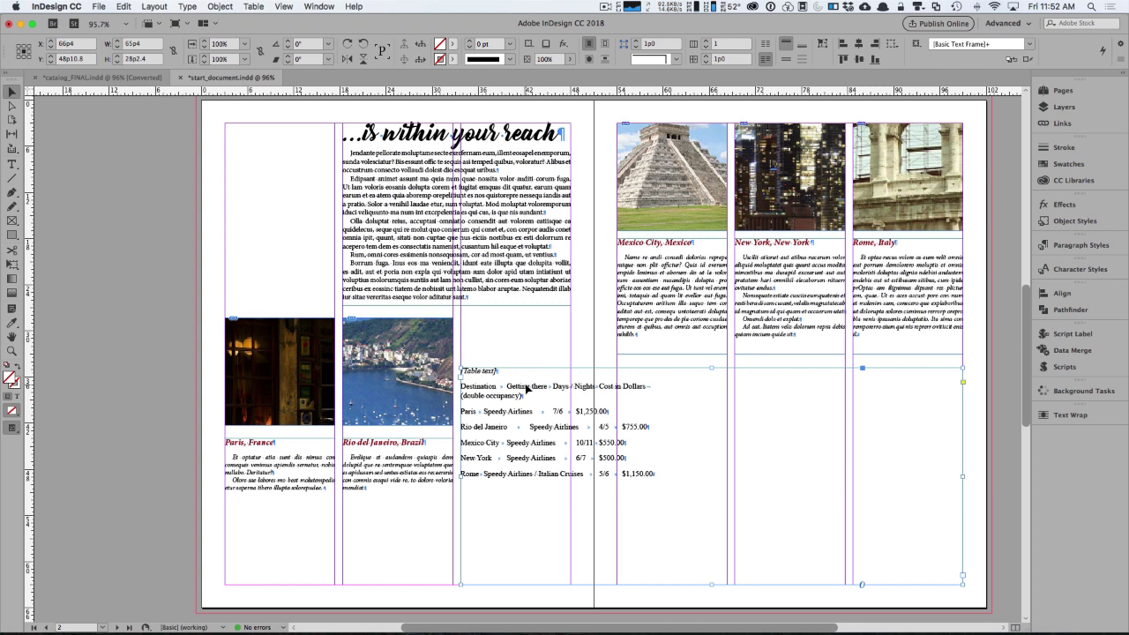
left_click_drag(533, 92, 528, 368)
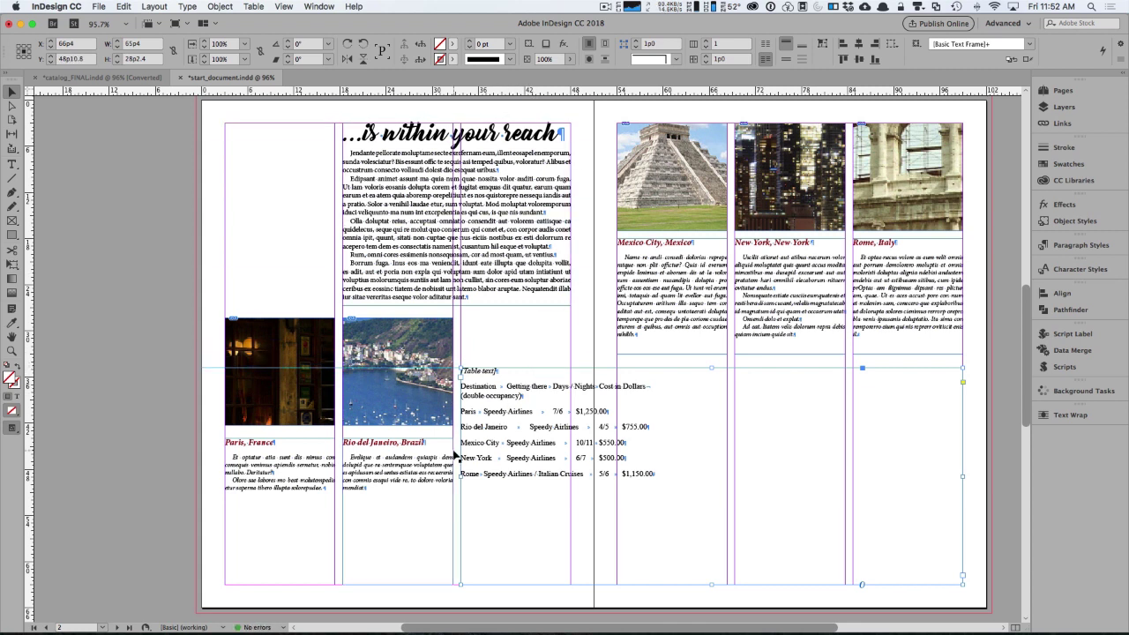
Step: Shorten the Paris and Rio text frames from above to about 8p1 high and move their images down to the guide
left_click_drag(209, 463, 399, 506)
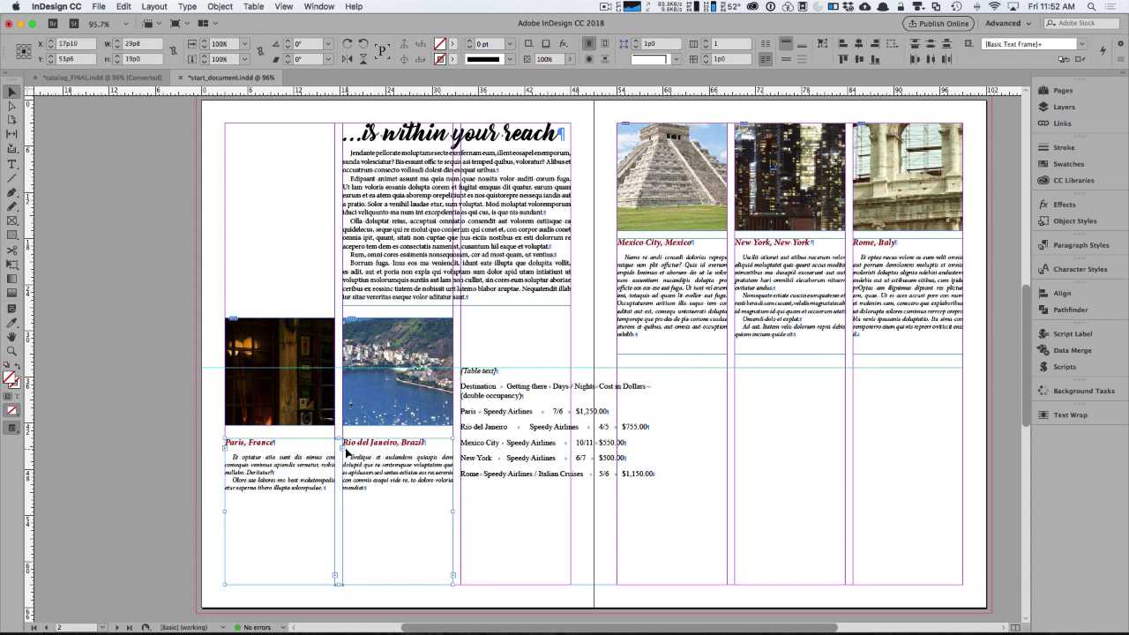
left_click_drag(337, 438, 338, 522)
left_click_drag(277, 465, 426, 453)
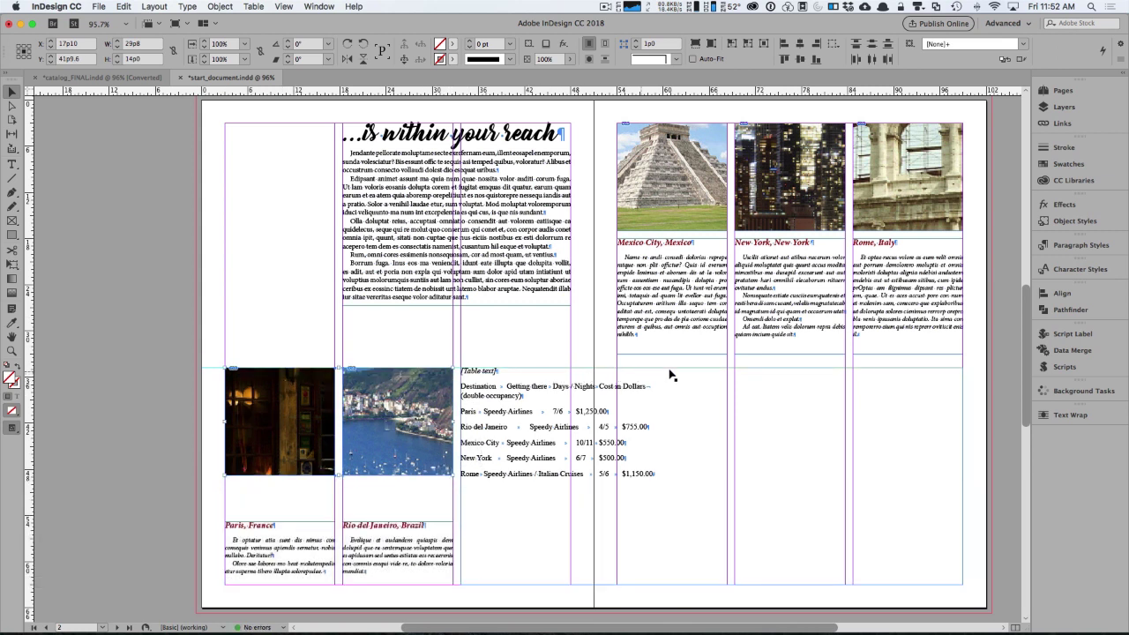
Step: Extend the Paris and Rio image frames downward to about 18p7.2 high and fill them proportionally
left_click(394, 509)
left_click_drag(381, 507, 338, 522)
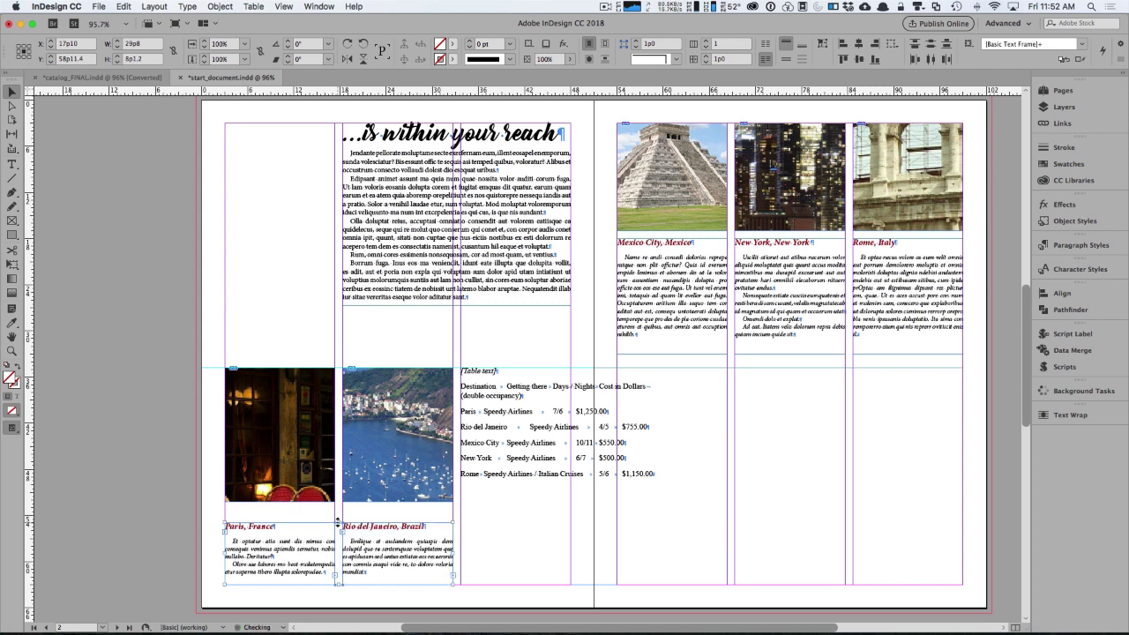
left_click(330, 485)
left_click(351, 499, "shift")
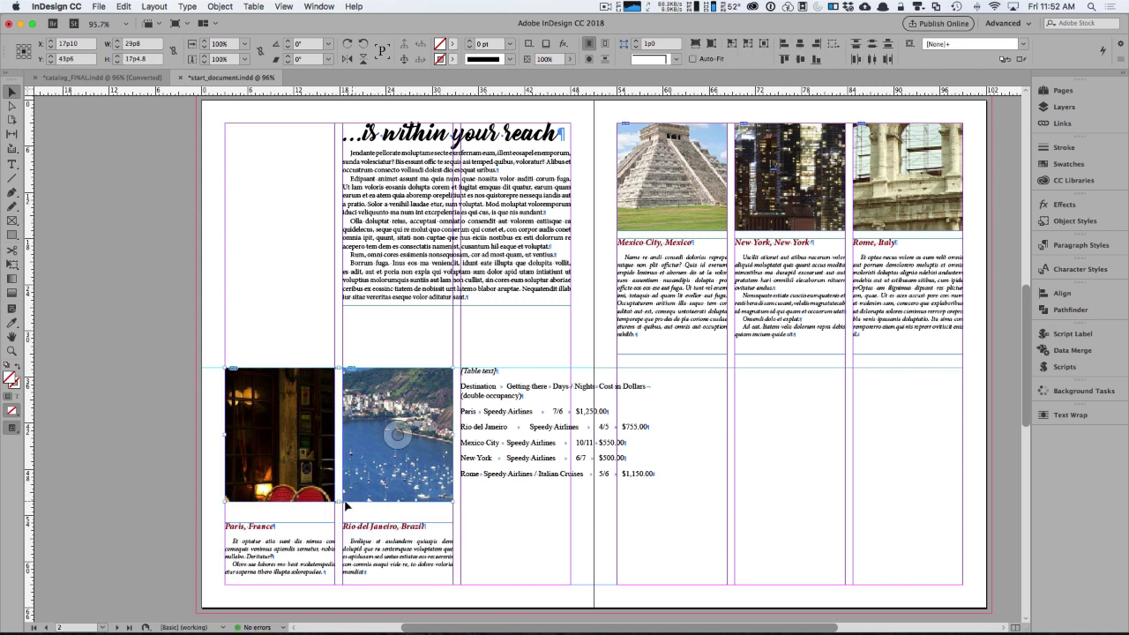
left_click_drag(338, 502, 338, 510)
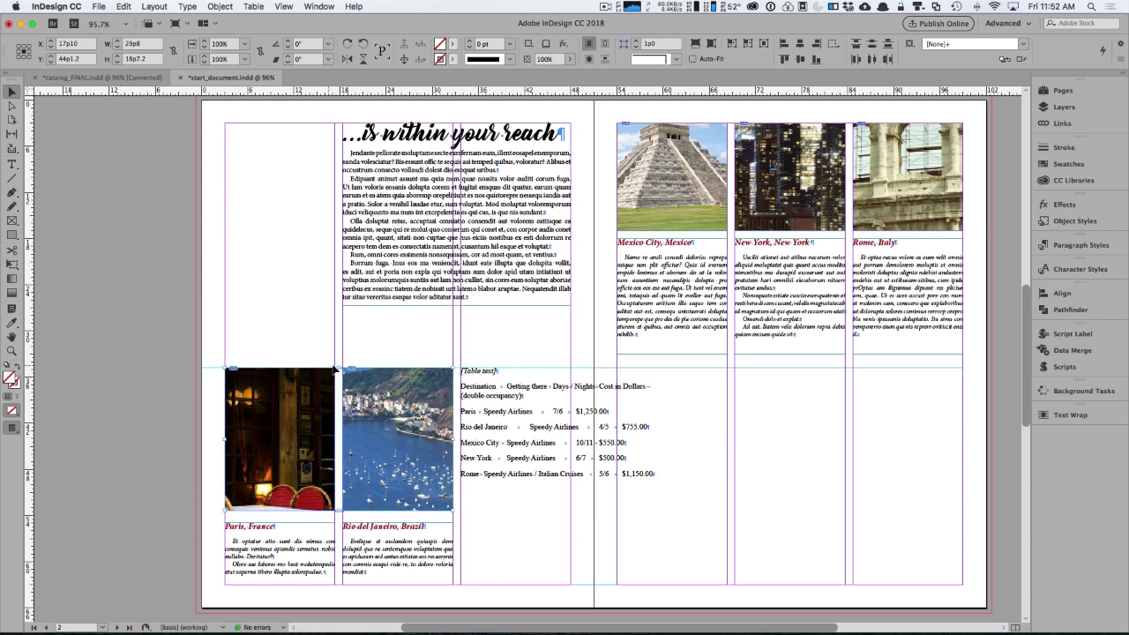
left_click(694, 44)
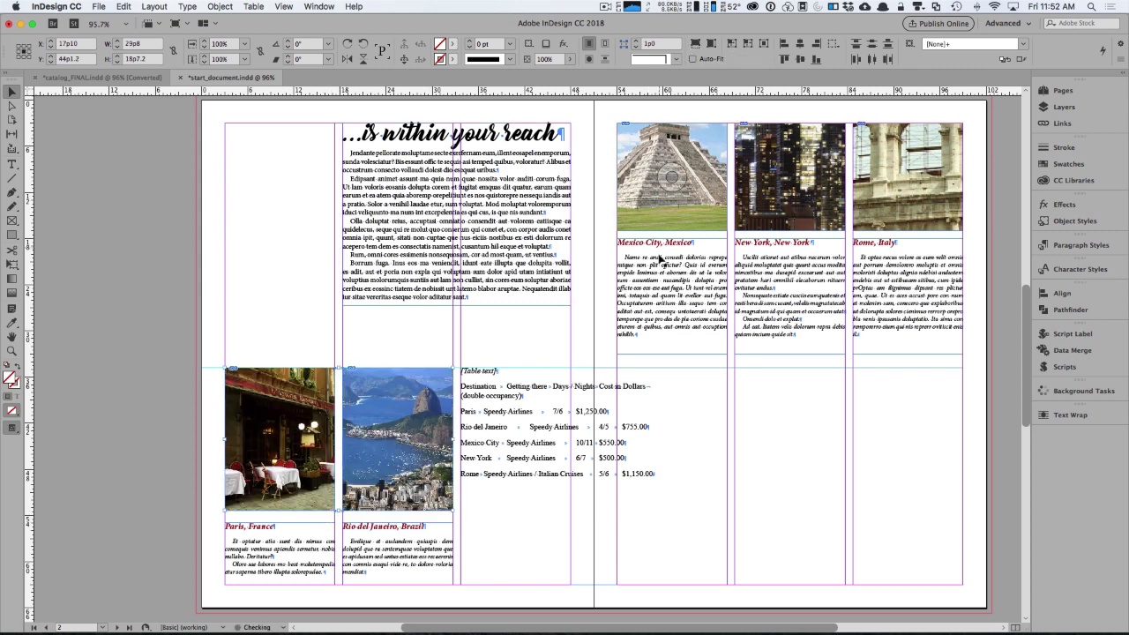
Step: Shorten the three city text frames on page 3 from above to about 13p6 high
key("super+shift+a")
left_click_drag(614, 334, 897, 350)
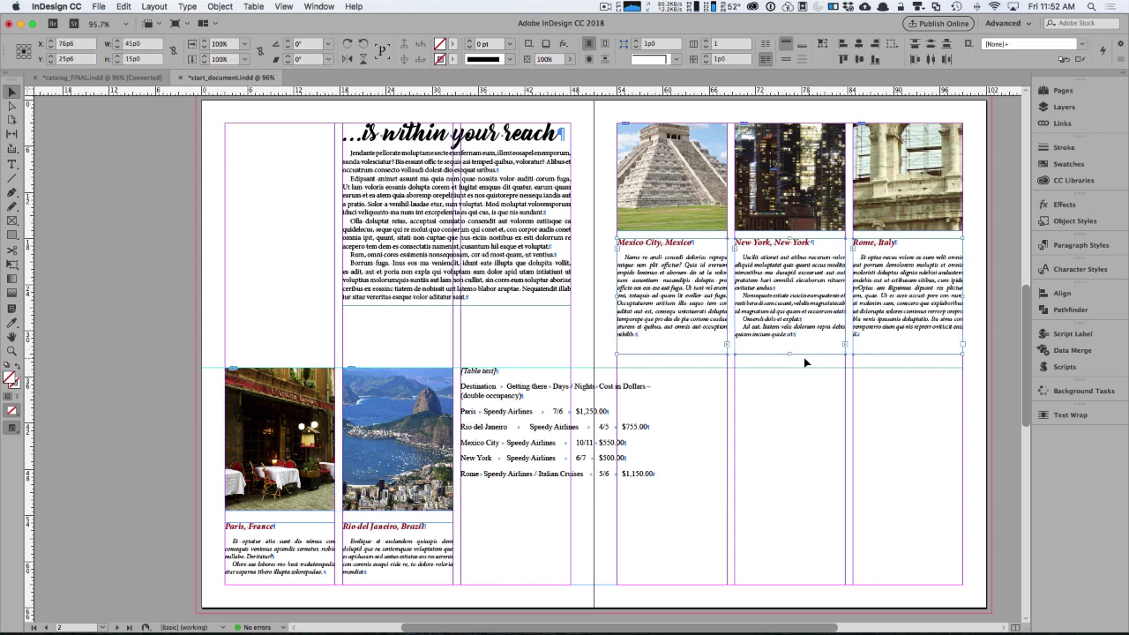
mouse_move(790, 355)
left_mouse_down()
mouse_move(792, 343)
mouse_move(809, 349)
left_mouse_up()
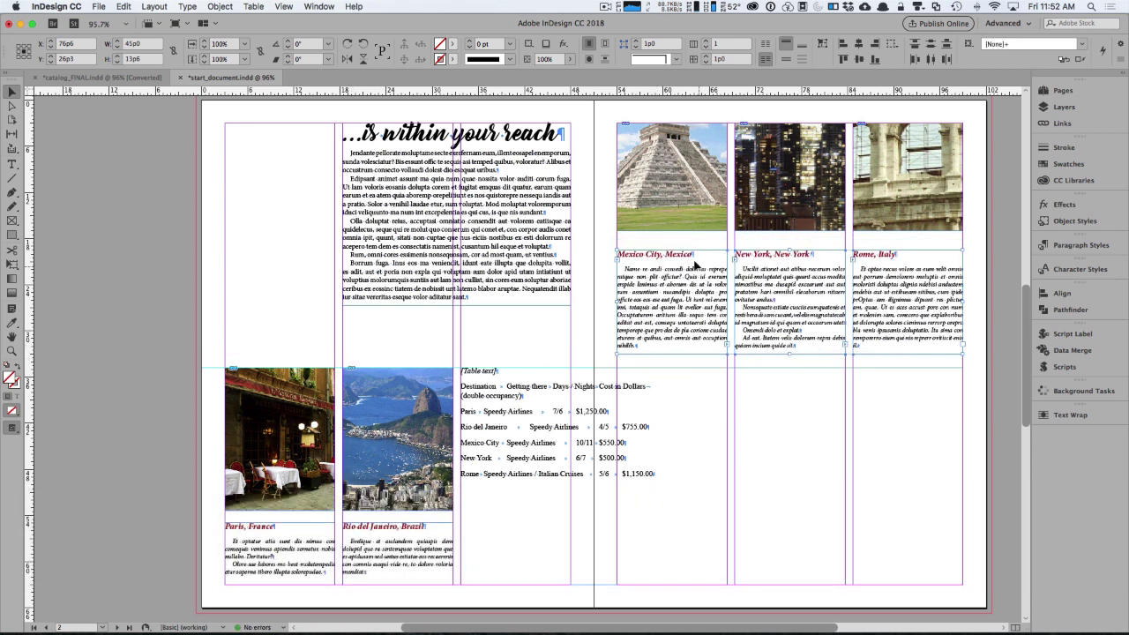
Step: Extend the three image frames on page 3 downward to about 15p2.4 high and fill them proportionally
left_click_drag(681, 242, 857, 221)
left_click_drag(791, 231, 791, 240)
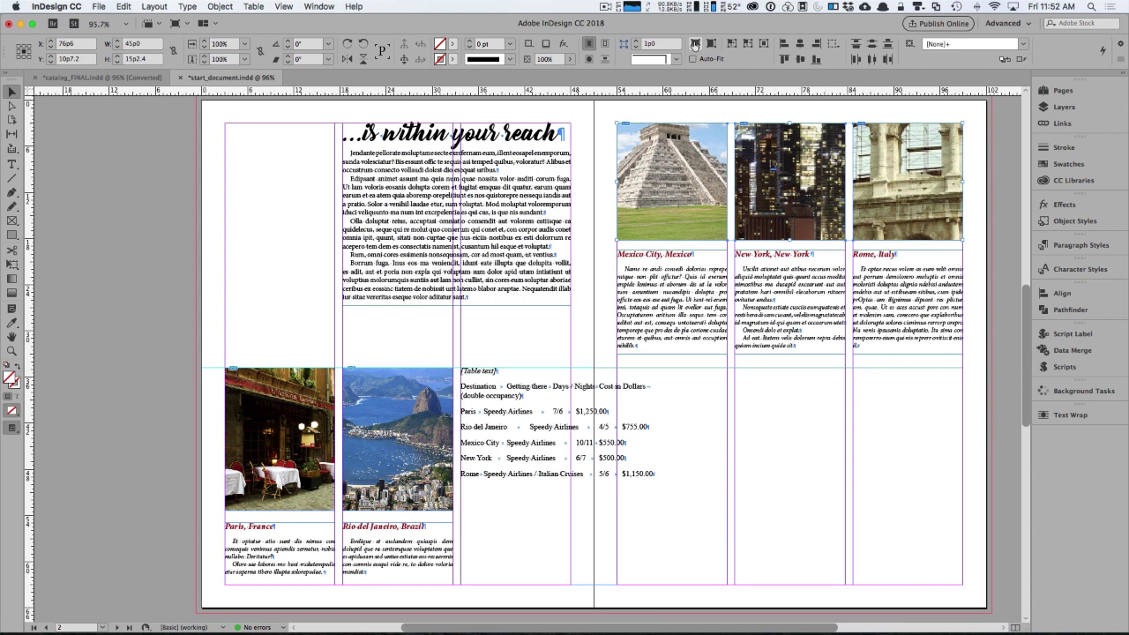
left_click(695, 43)
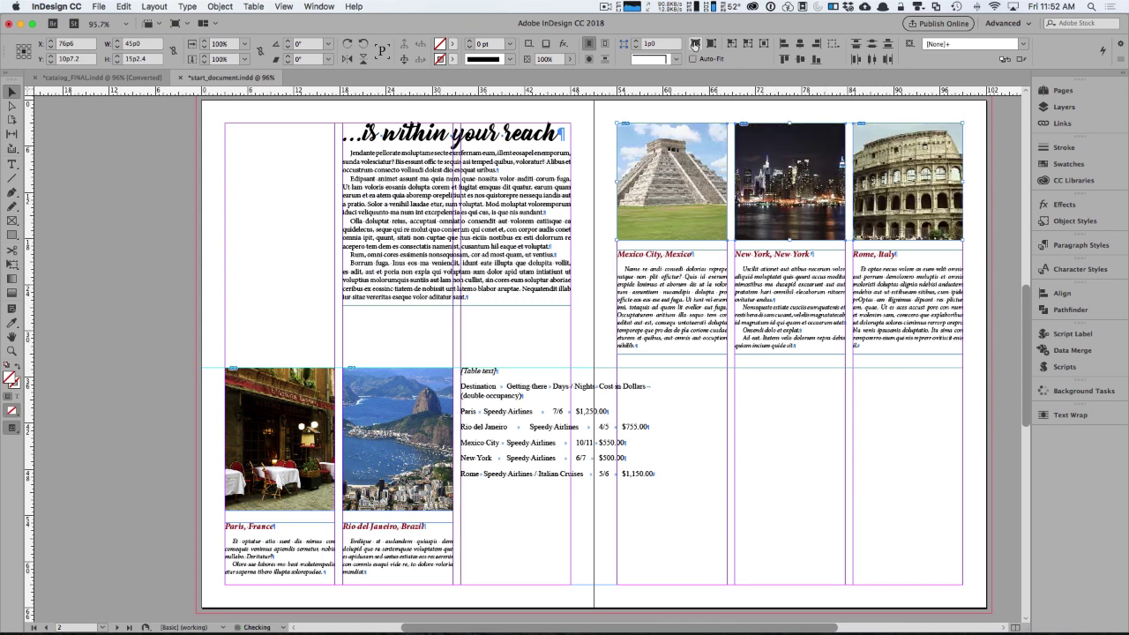
left_click(605, 190)
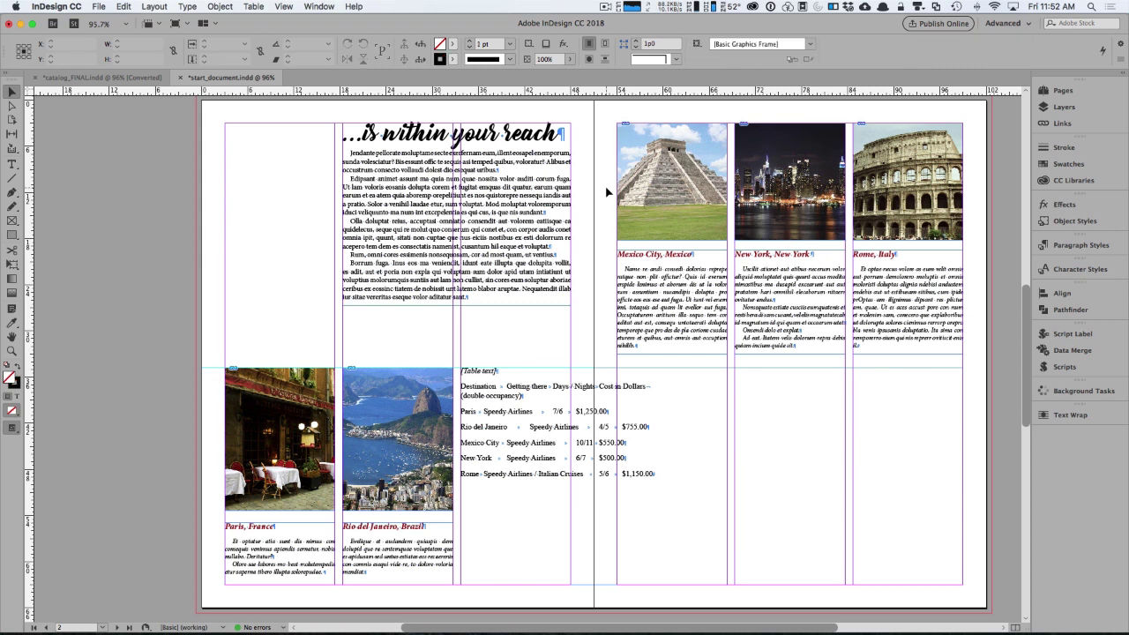
Step: Save the catalog document
left_click(102, 7)
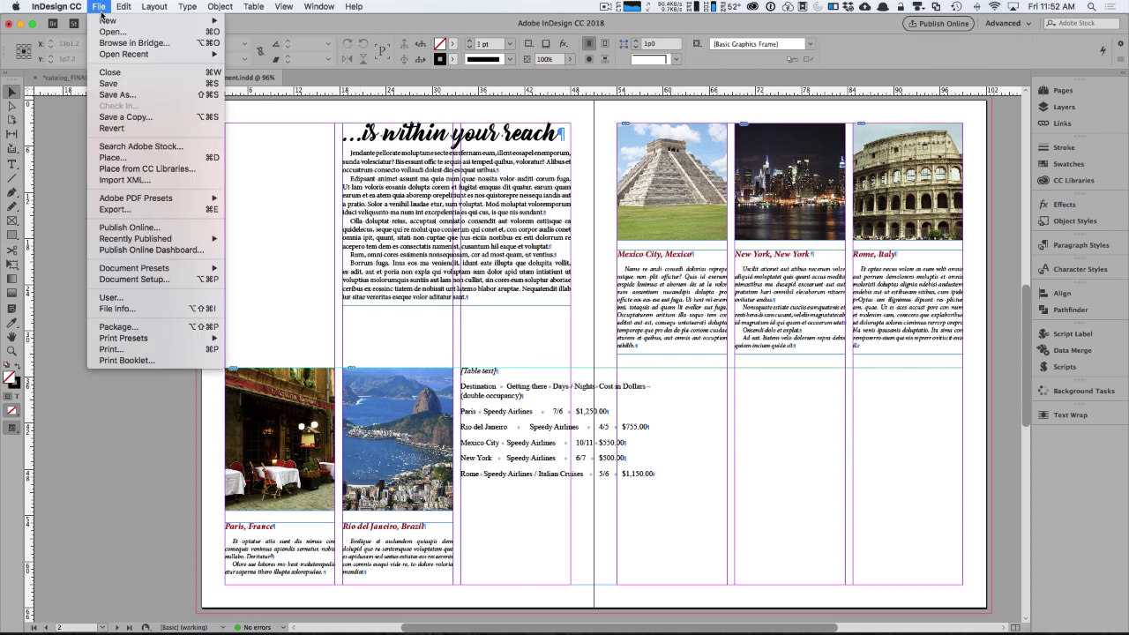
left_click(113, 82)
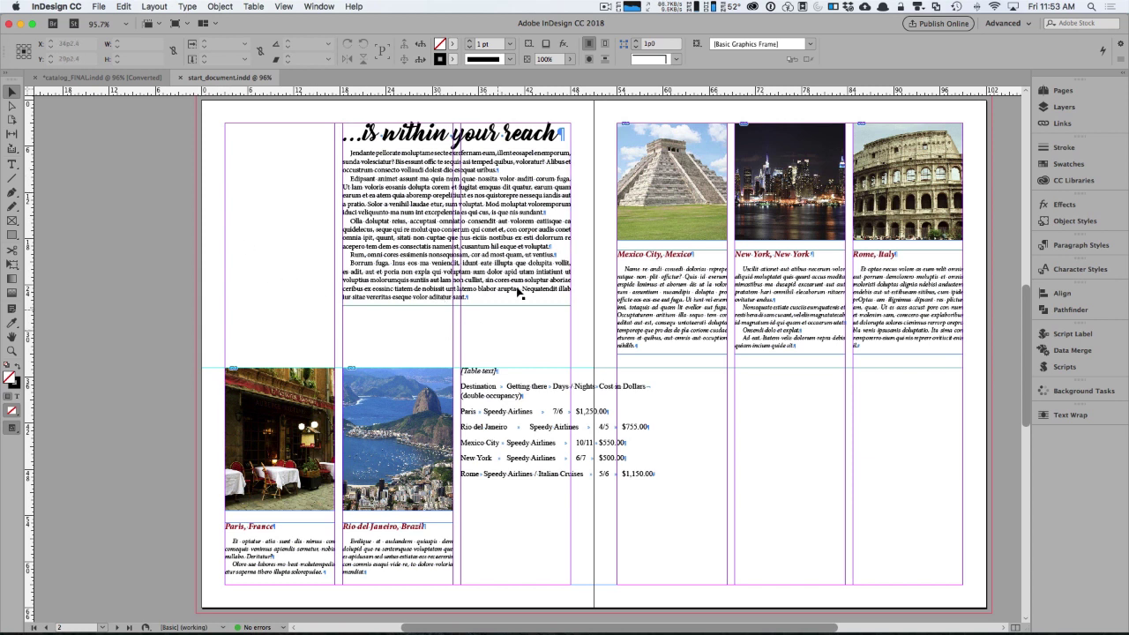
Step: Shorten the "...is within your reach" text frame from below to about 3p8.4 high so it holds only the headline
left_click(441, 147)
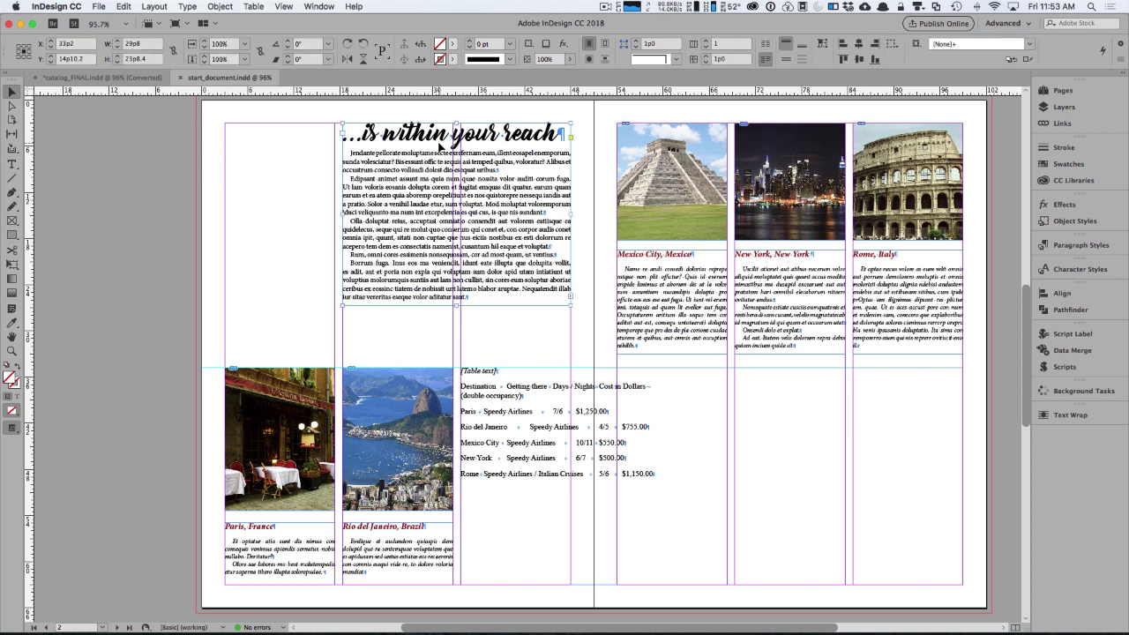
double_click(439, 144)
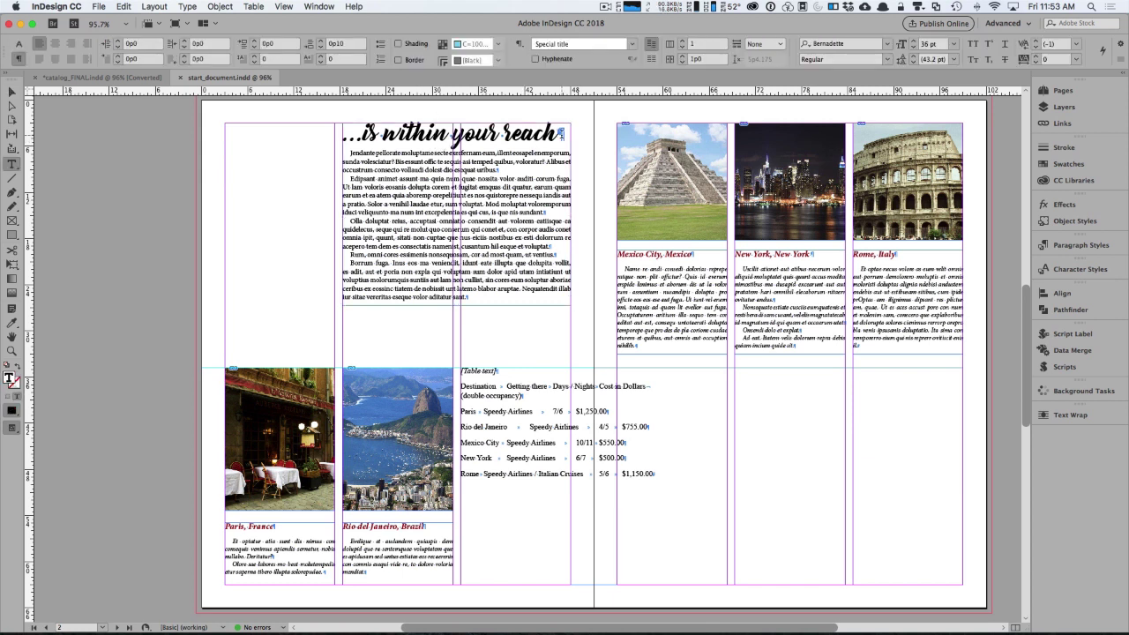
left_click(13, 92)
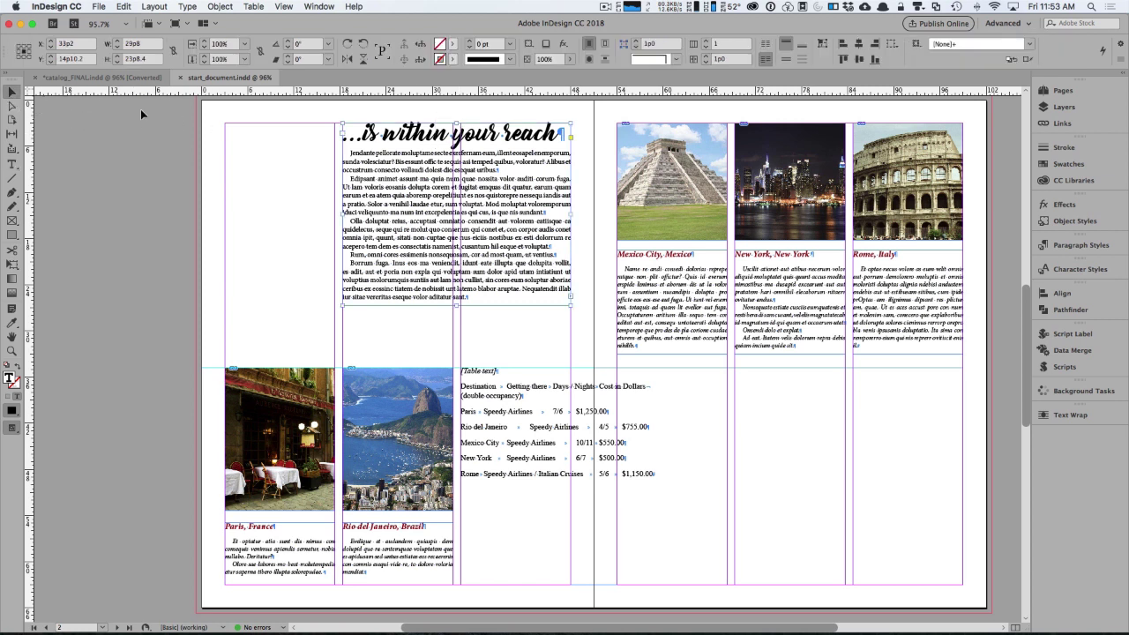
left_click_drag(455, 305, 471, 152)
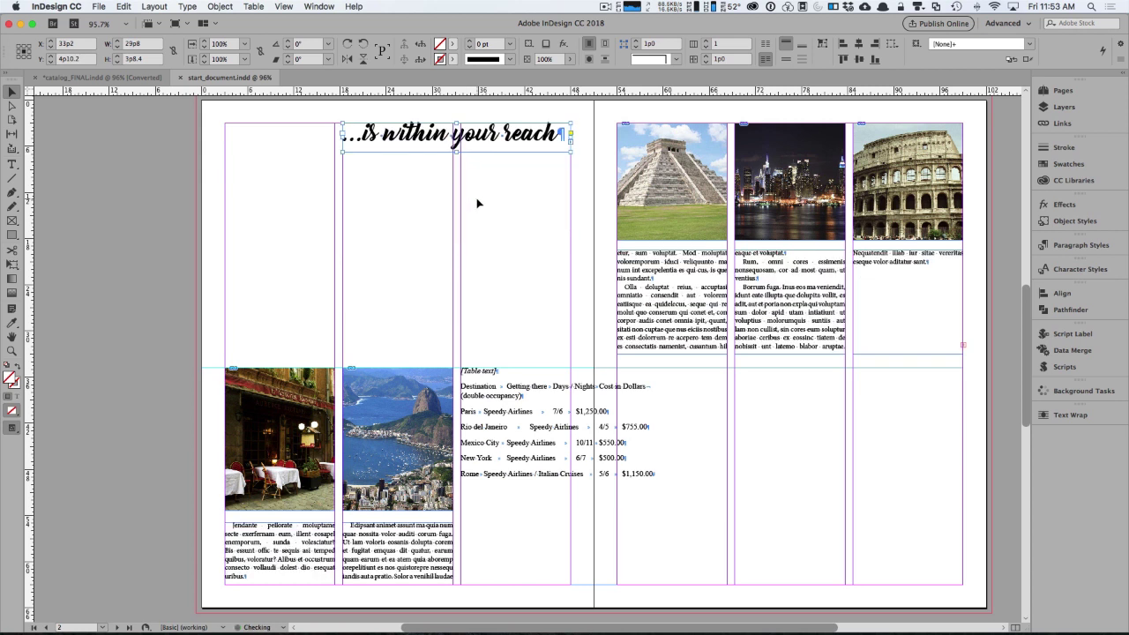
Step: Scale the headline frame and its text proportionally out to the page's left margin, about 44p11.3 wide and 5p7.3 high
key("shift")
key("shift+super")
left_click_drag(341, 154, 274, 171)
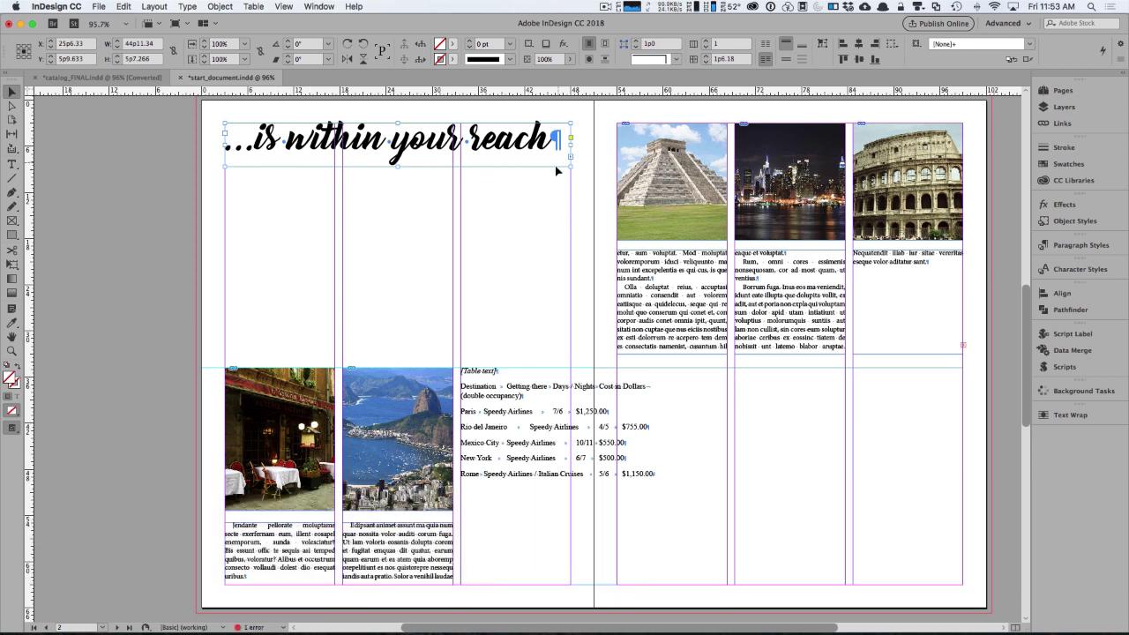
Step: Flow the story's continuation into a new threaded frame below the headline, spanning the two right columns, 29p8 wide and about 23p8.4 high
left_click(571, 159)
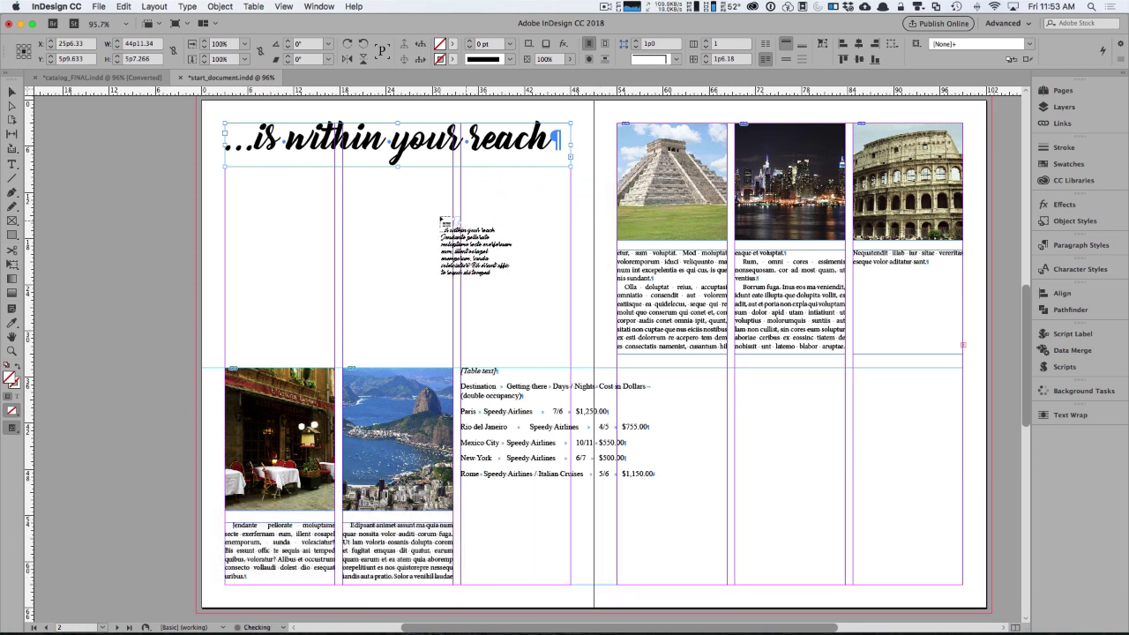
left_click_drag(343, 172, 571, 359)
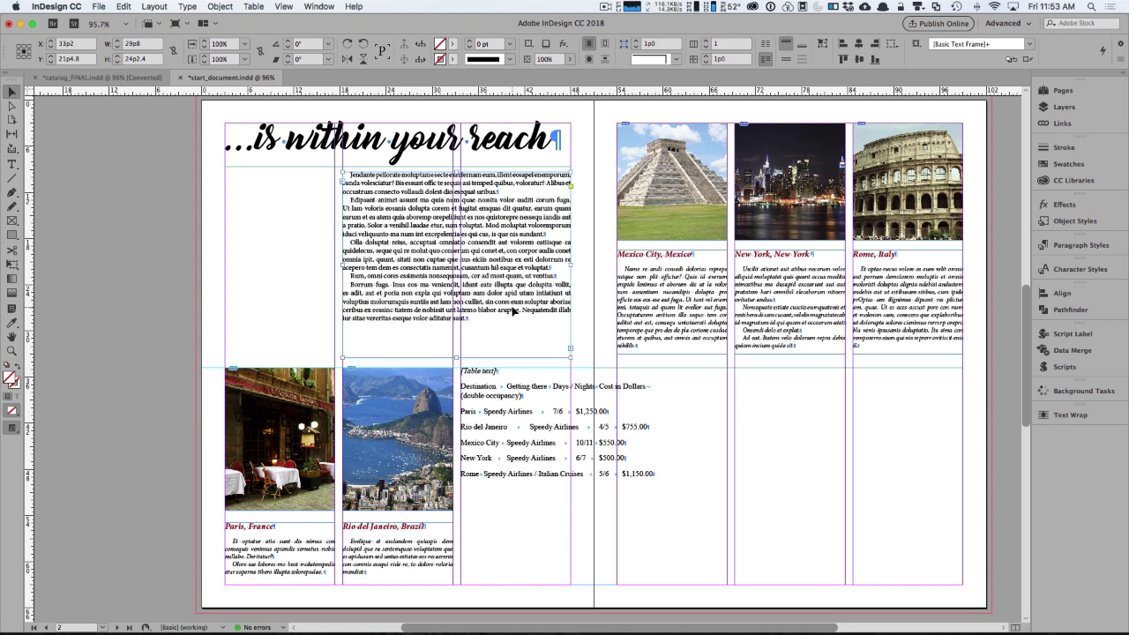
left_click_drag(456, 358, 456, 359)
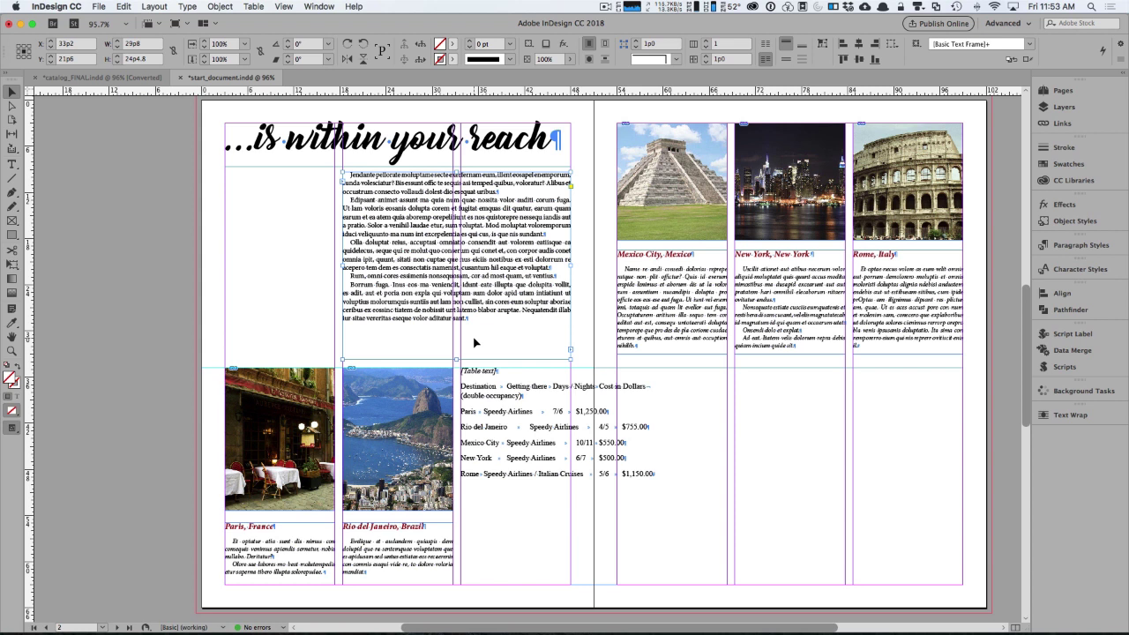
left_click_drag(456, 359, 475, 358)
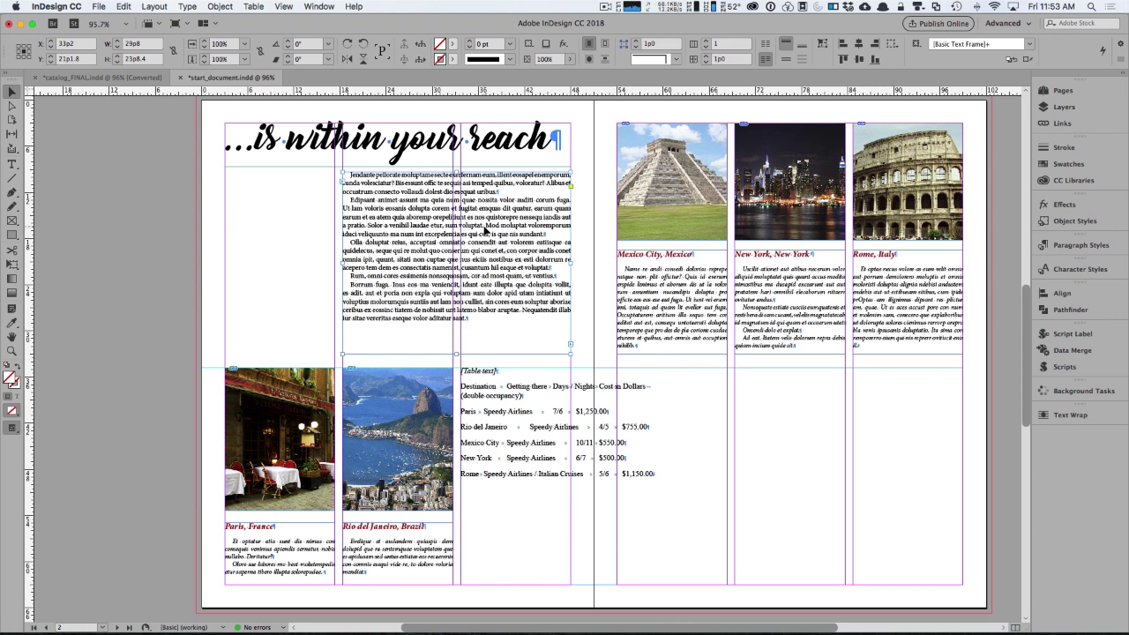
Step: Edit the Body copy paragraph style to set its font size to 12 pt
double_click(389, 196)
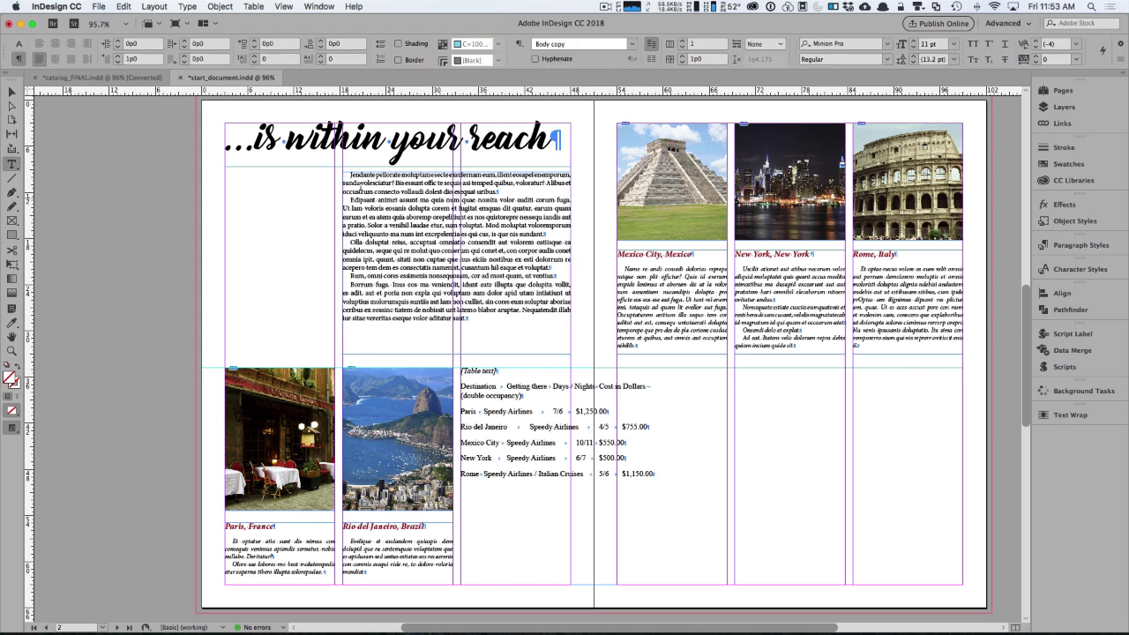
left_click_drag(350, 176, 490, 324)
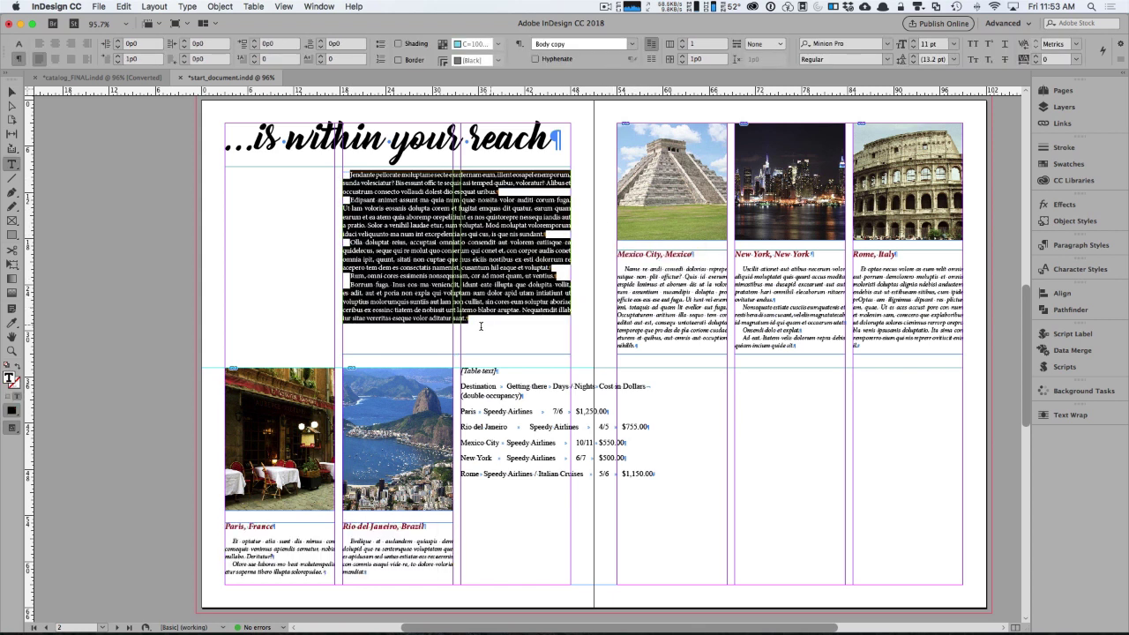
left_click(482, 293)
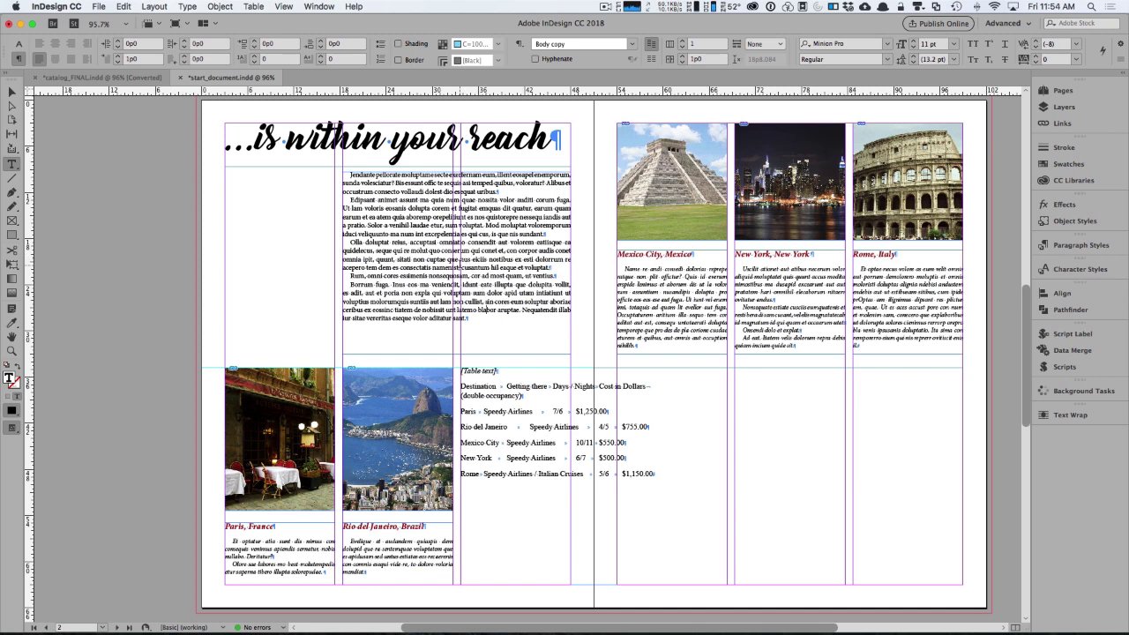
left_click(1103, 246)
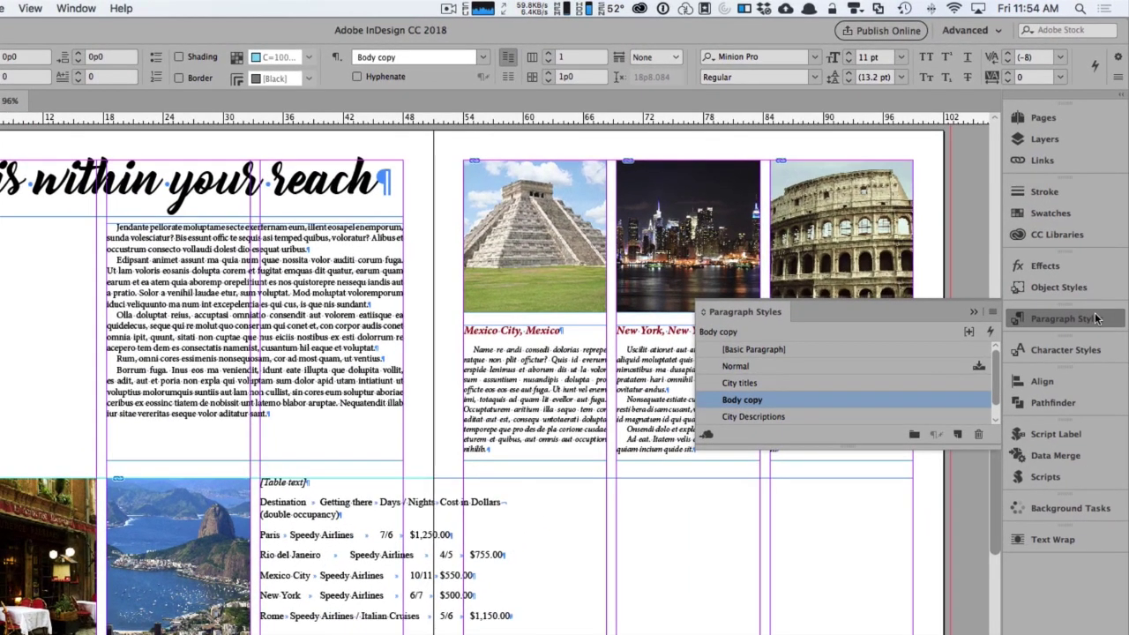
right_click(751, 400)
left_click(783, 414)
left_click_drag(490, 111, 631, 109)
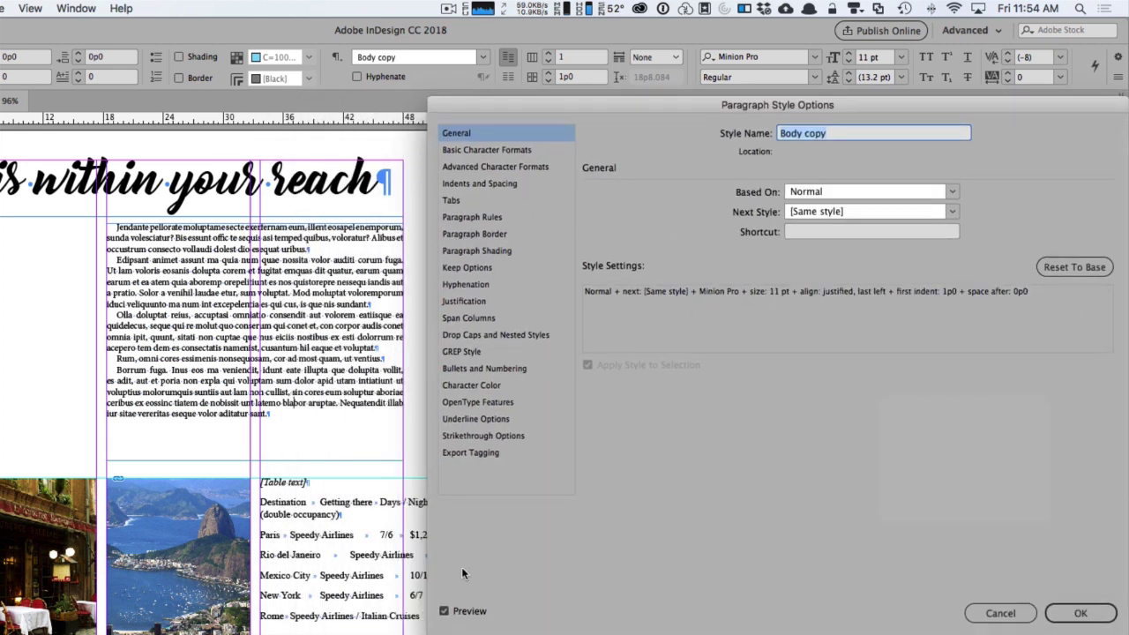
left_click(499, 152)
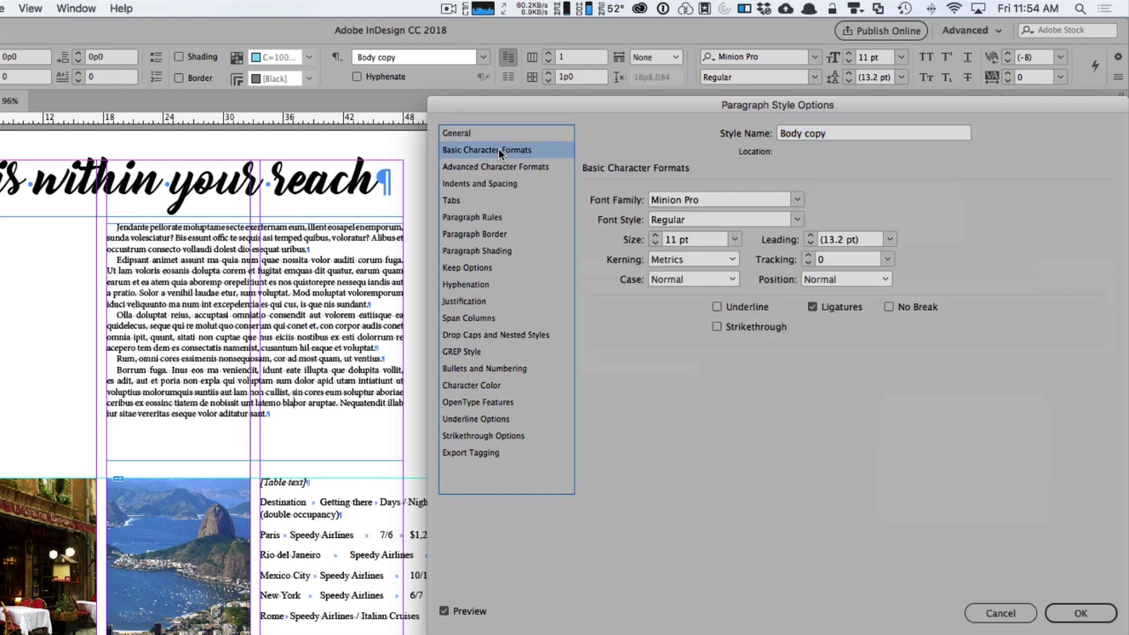
left_click(655, 236)
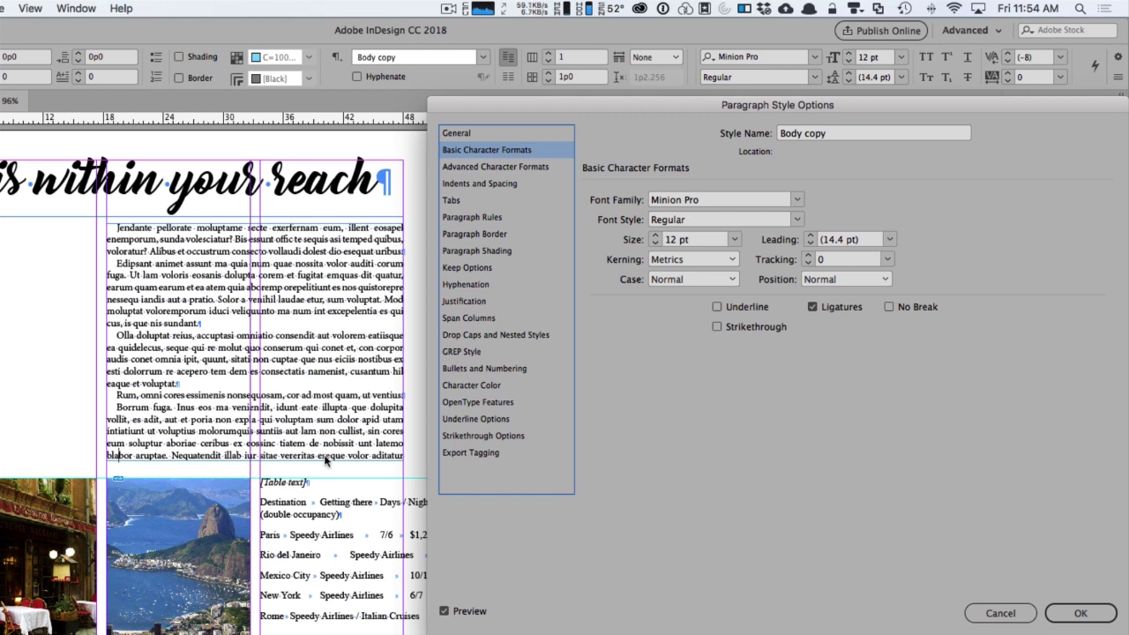
left_click(1077, 613)
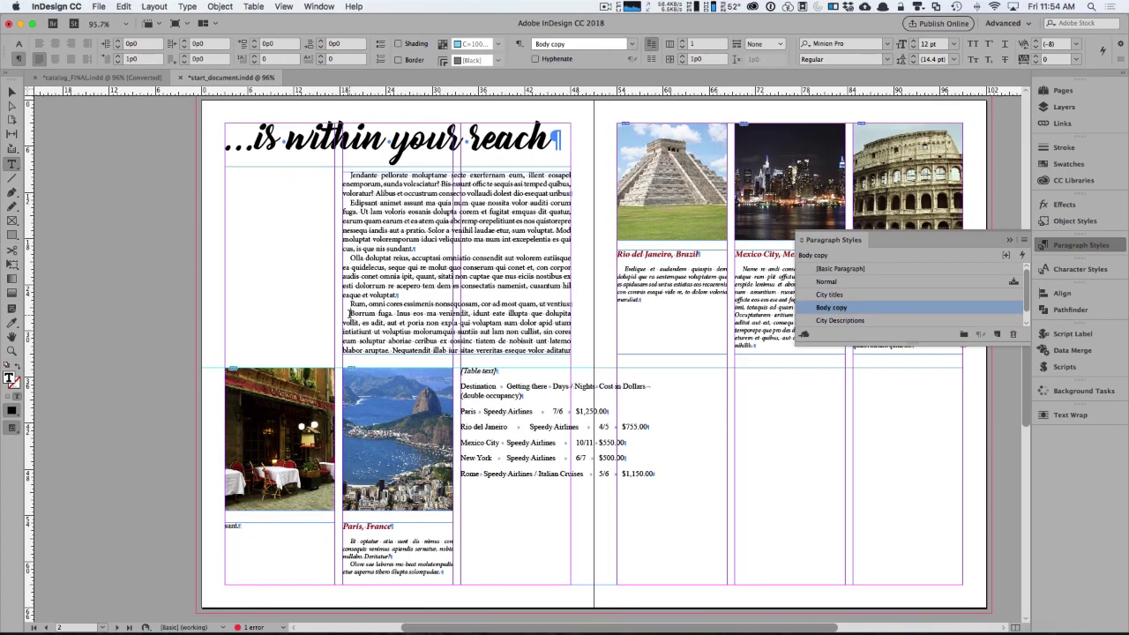
Step: Merge the paragraphs starting "Rum, omni cores" and "Borrum fuga" into the preceding body paragraph
left_click(350, 313)
key("BackSpace")
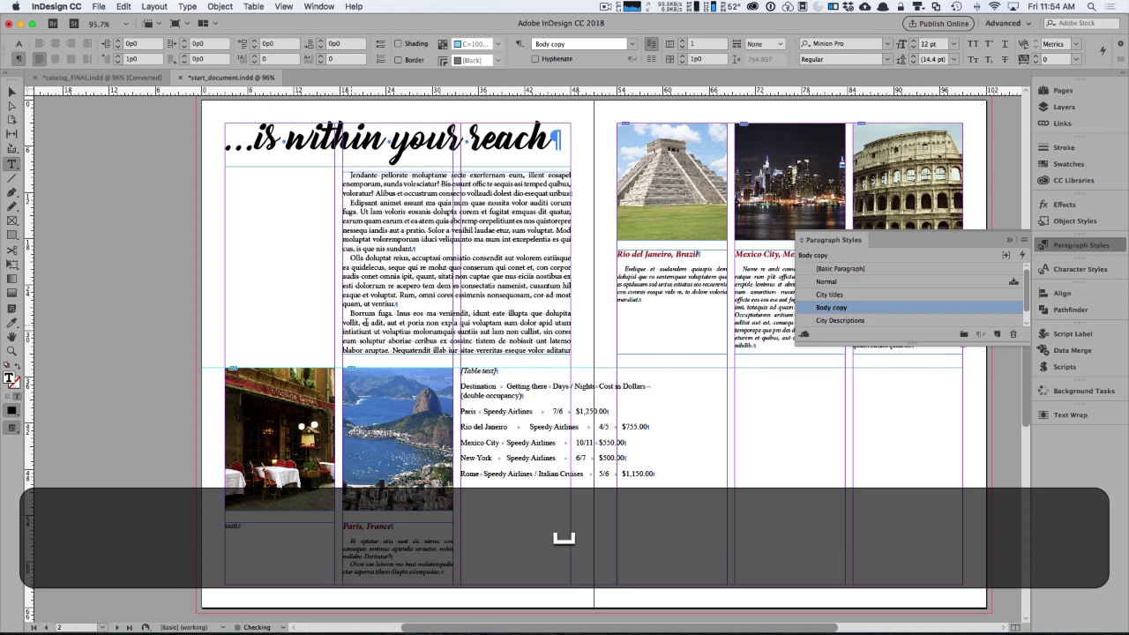
key("BackSpace")
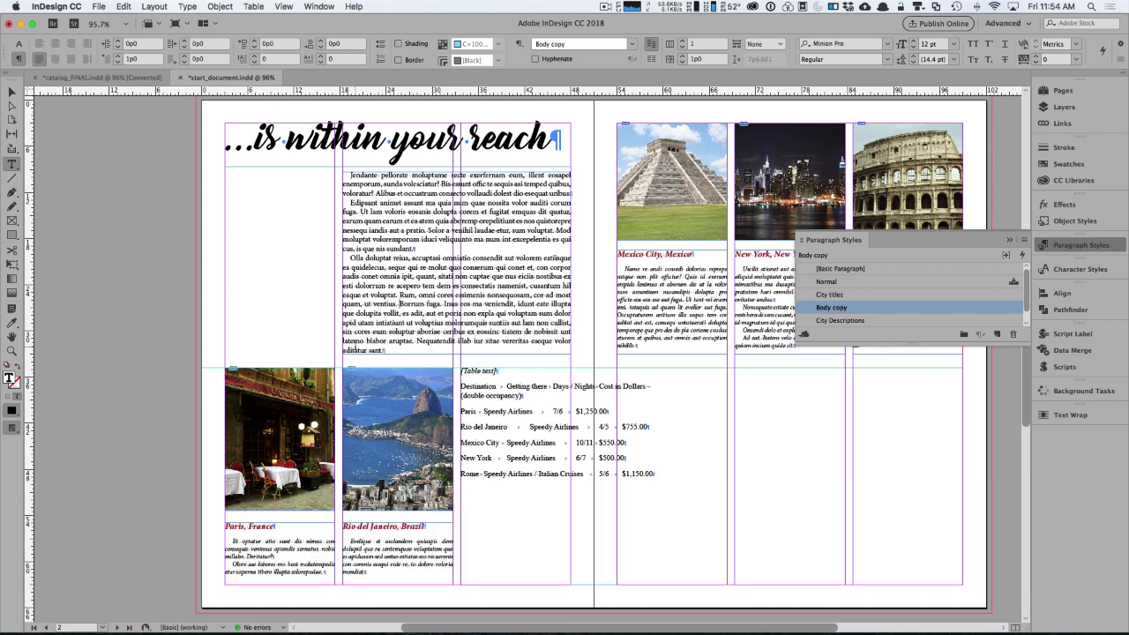
Step: Try a two-line, one-character drop cap in the Body copy paragraph style
left_click(350, 175)
right_click(852, 309)
left_click(869, 318)
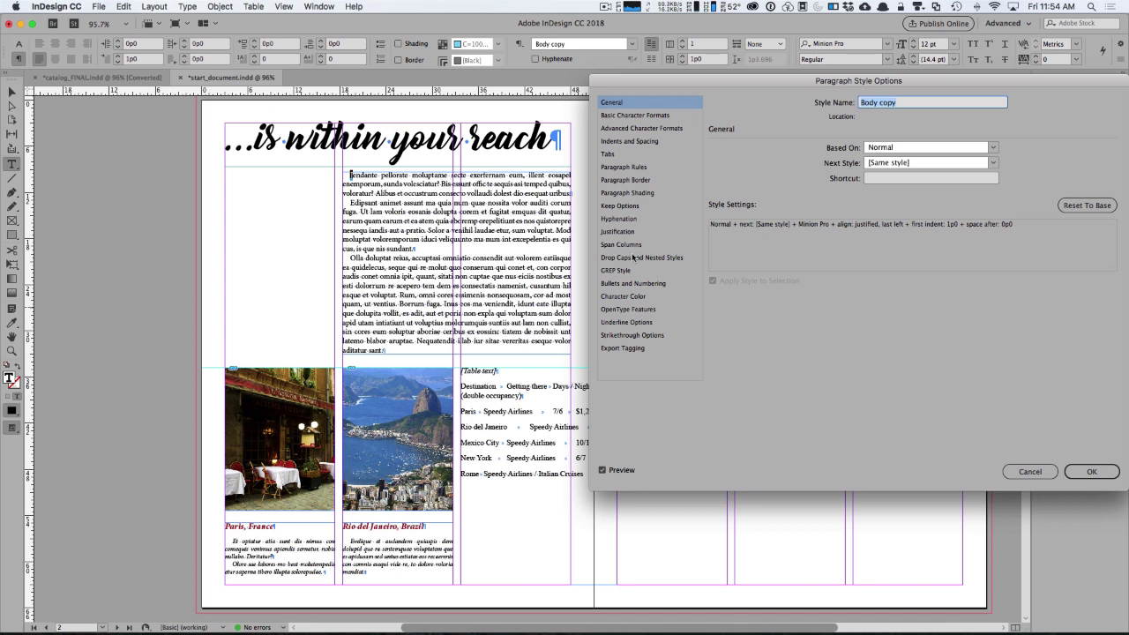
left_click(634, 258)
left_click(720, 173)
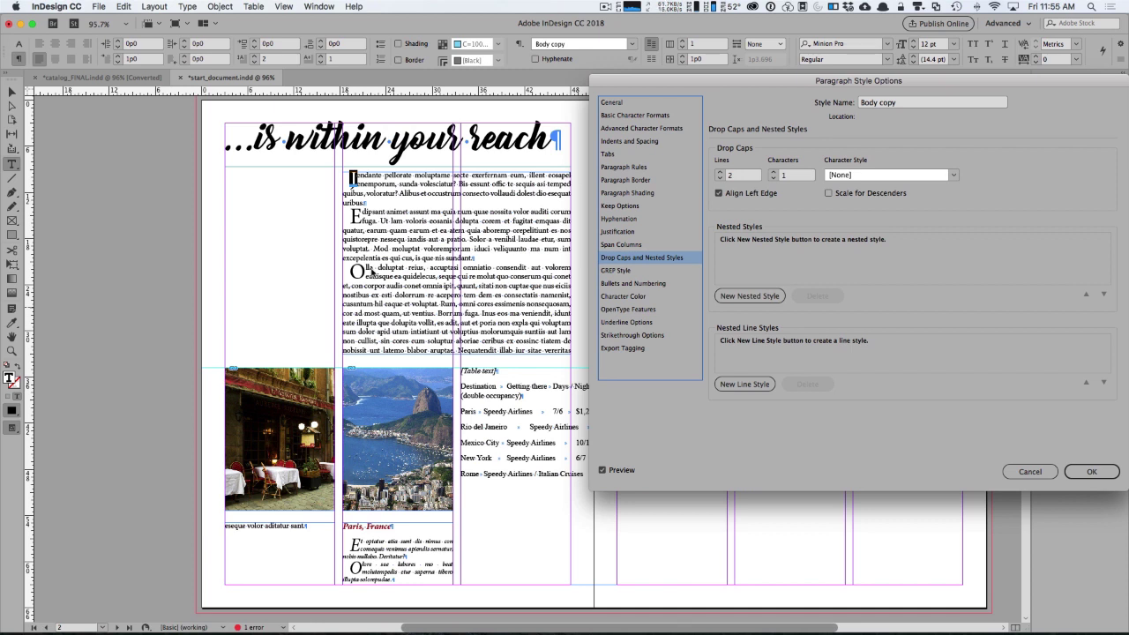
left_click(1036, 477)
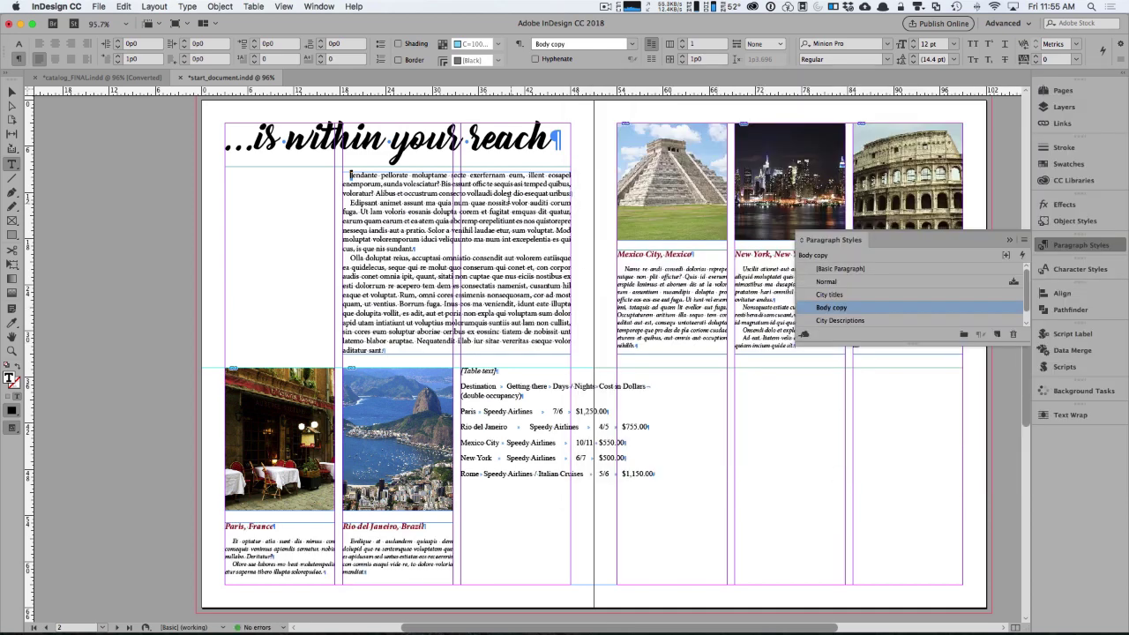
Step: Create a paragraph style named "First paragraph" based on Body copy and apply it to the opening body paragraph
left_click_drag(502, 192, 495, 176)
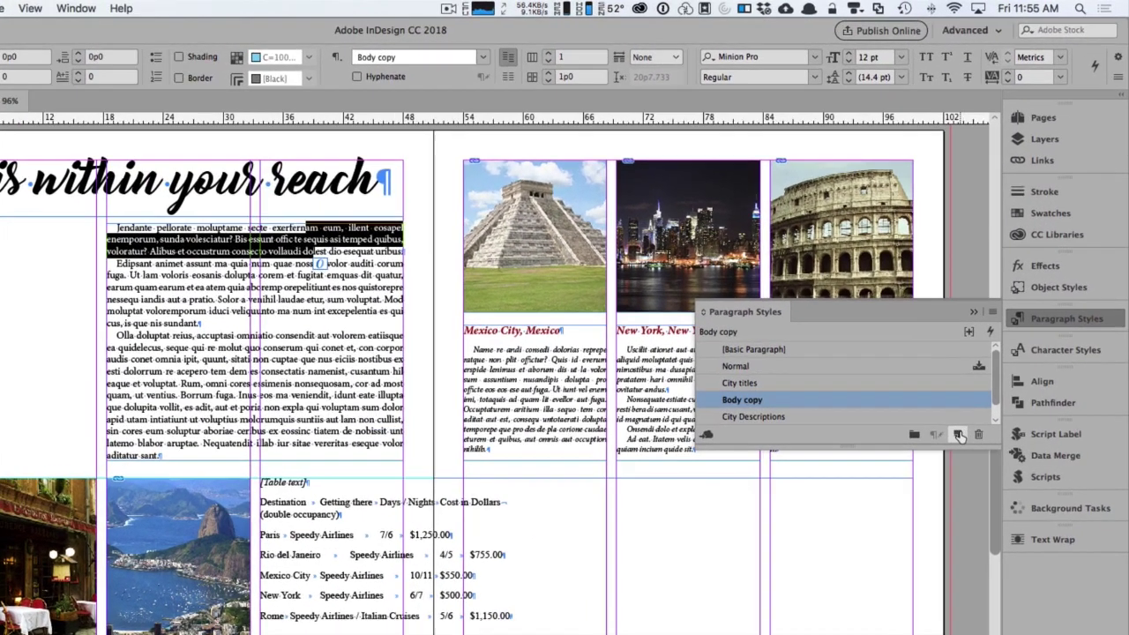
left_click(998, 335, "alt")
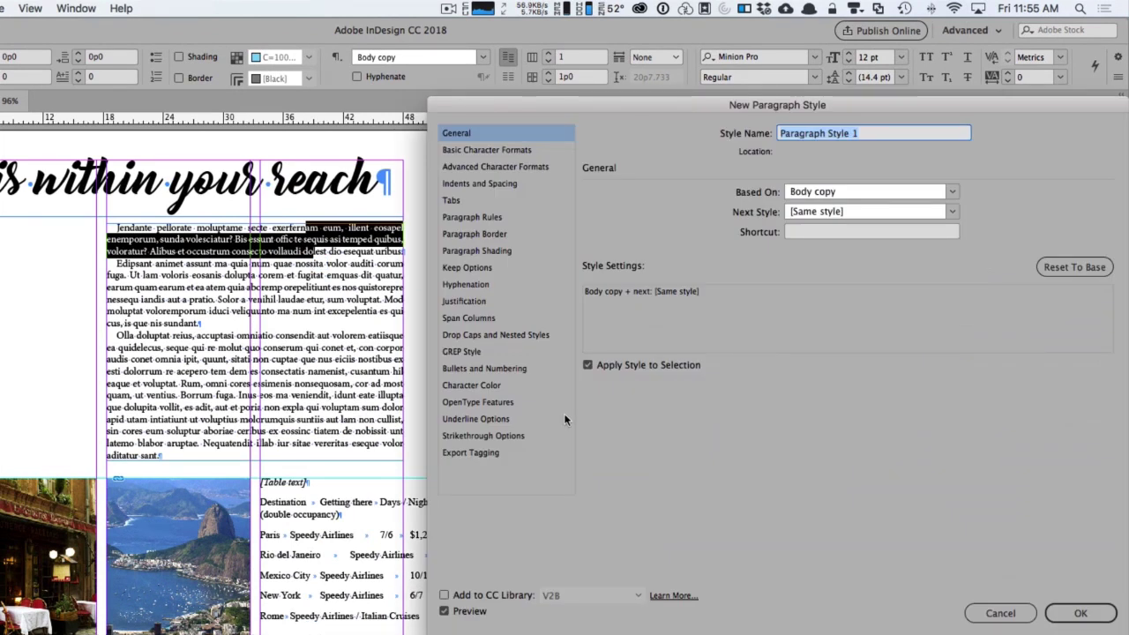
type("First paragraph")
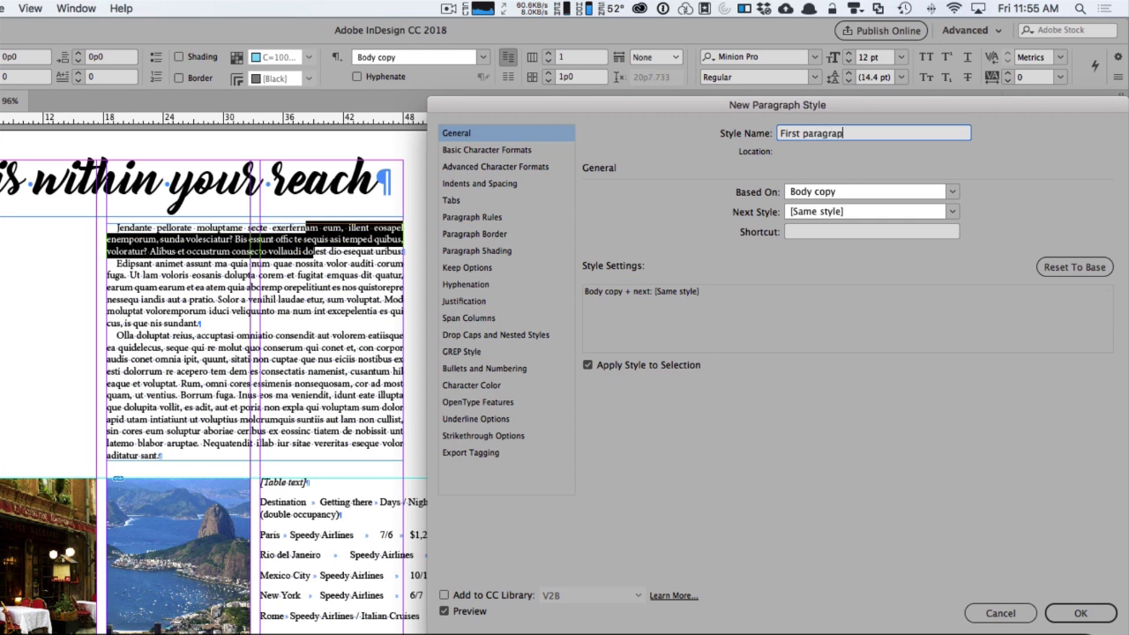
left_click(1071, 612)
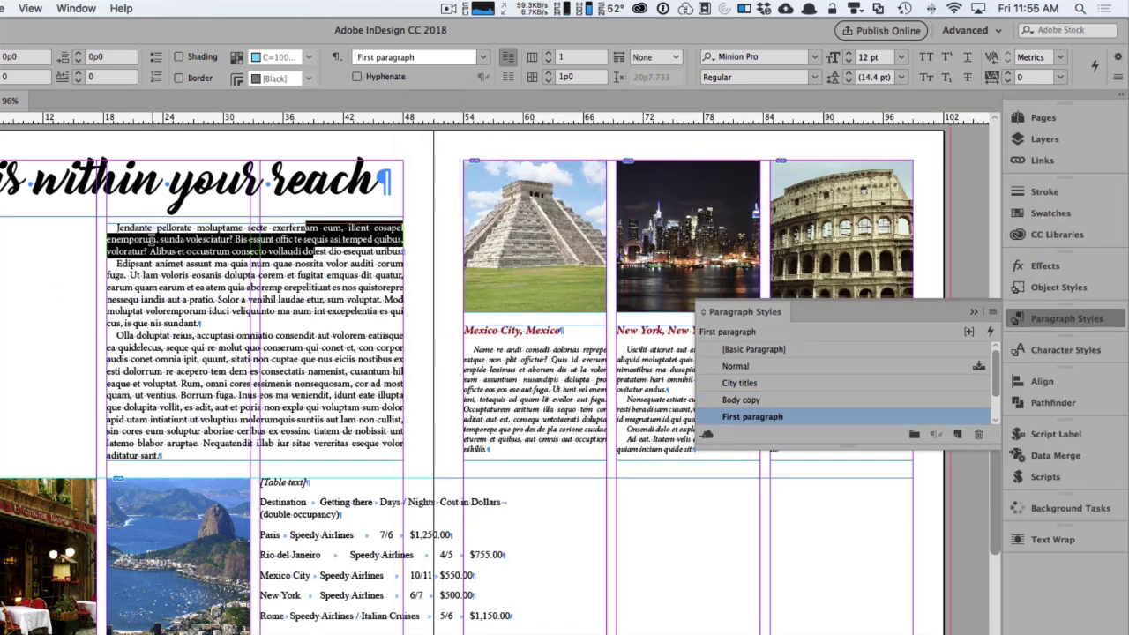
Step: Edit the First paragraph style to add a drop cap of 2 lines and 1 character
left_click(130, 262)
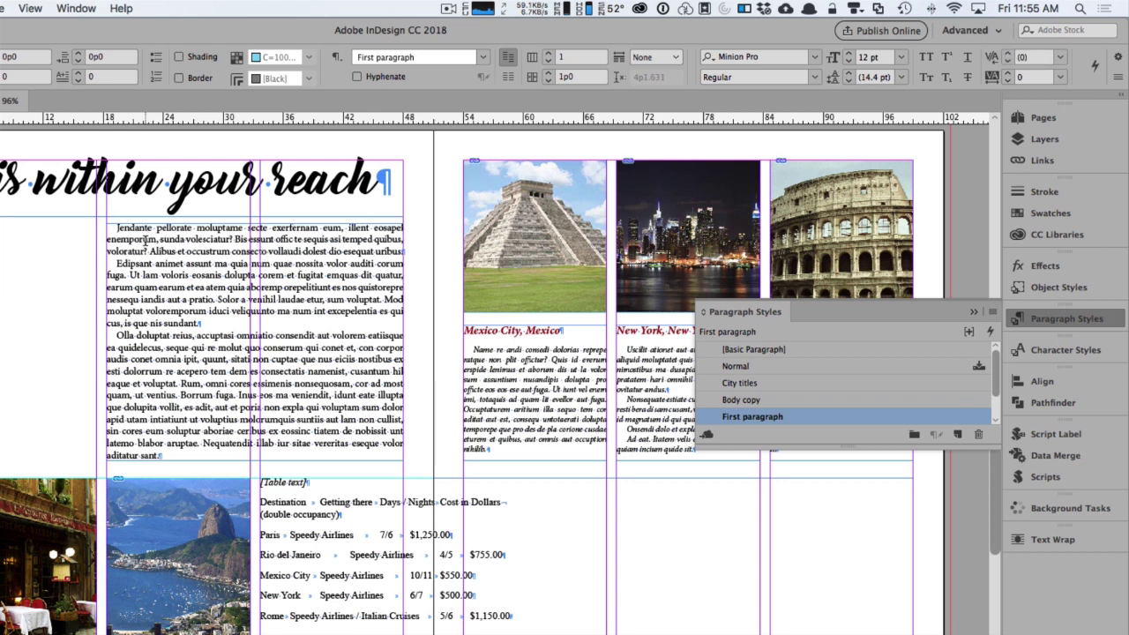
left_click(139, 228)
right_click(766, 423)
left_click(821, 432)
left_click(495, 334)
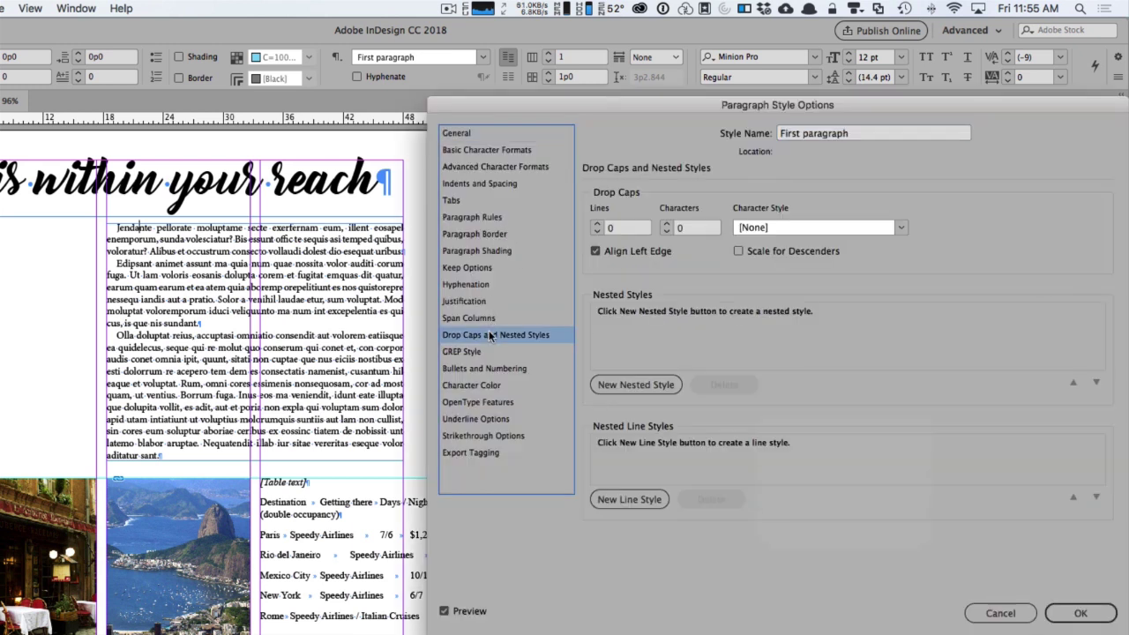
left_click(598, 223)
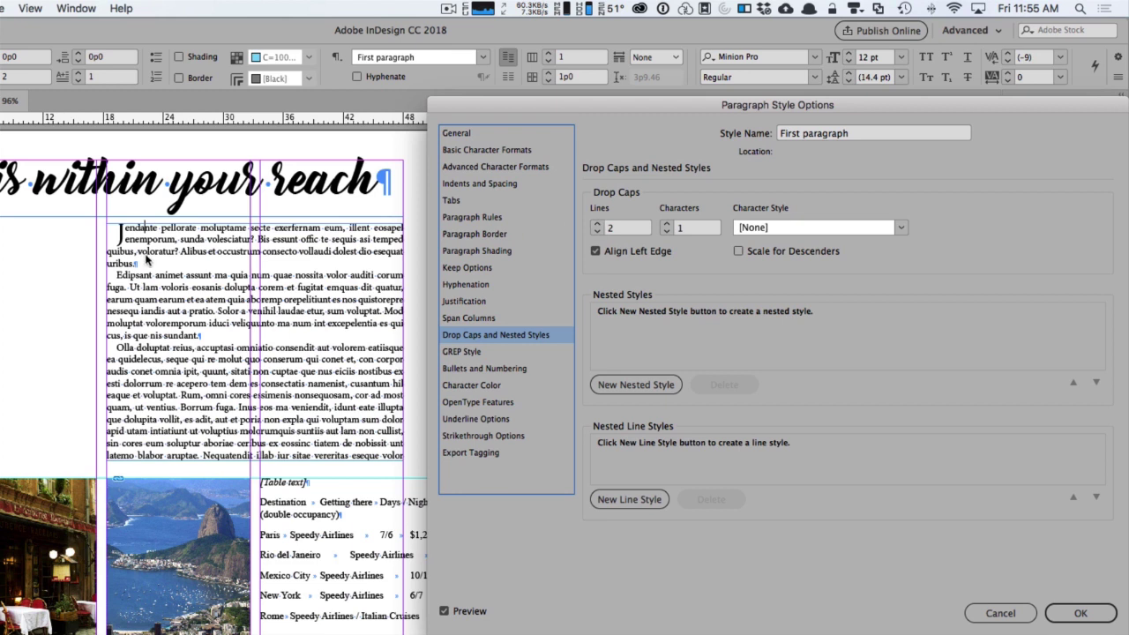
Step: Set the First paragraph style's first line indent to 0 and apply the style changes
left_click(480, 182)
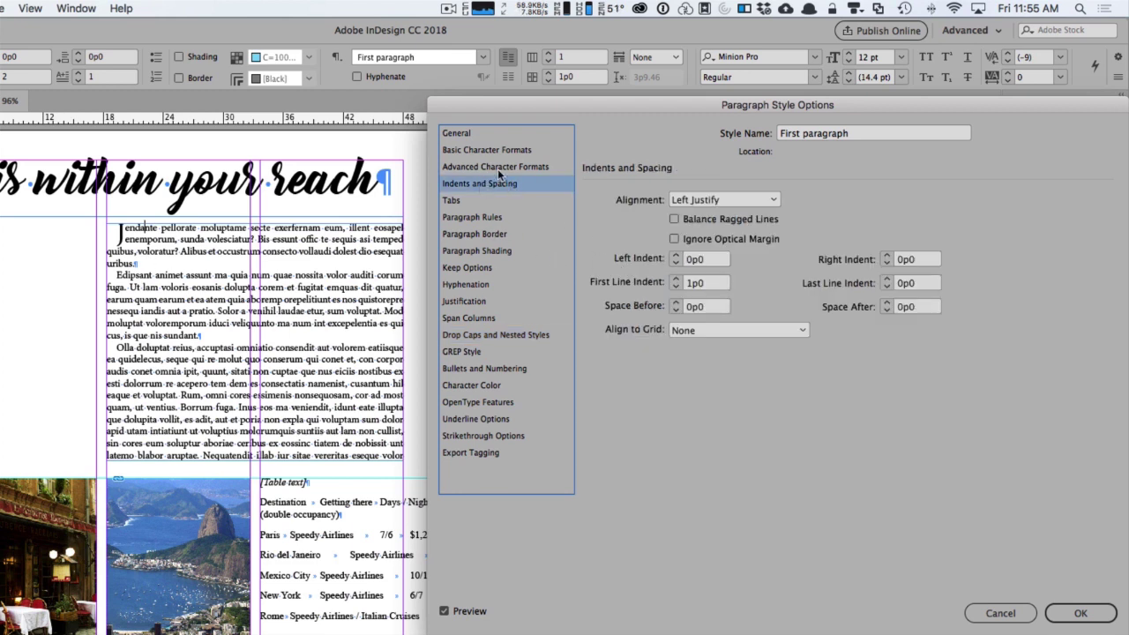
left_click(499, 169)
left_click(465, 184)
left_click(711, 283)
type("0")
key("Tab")
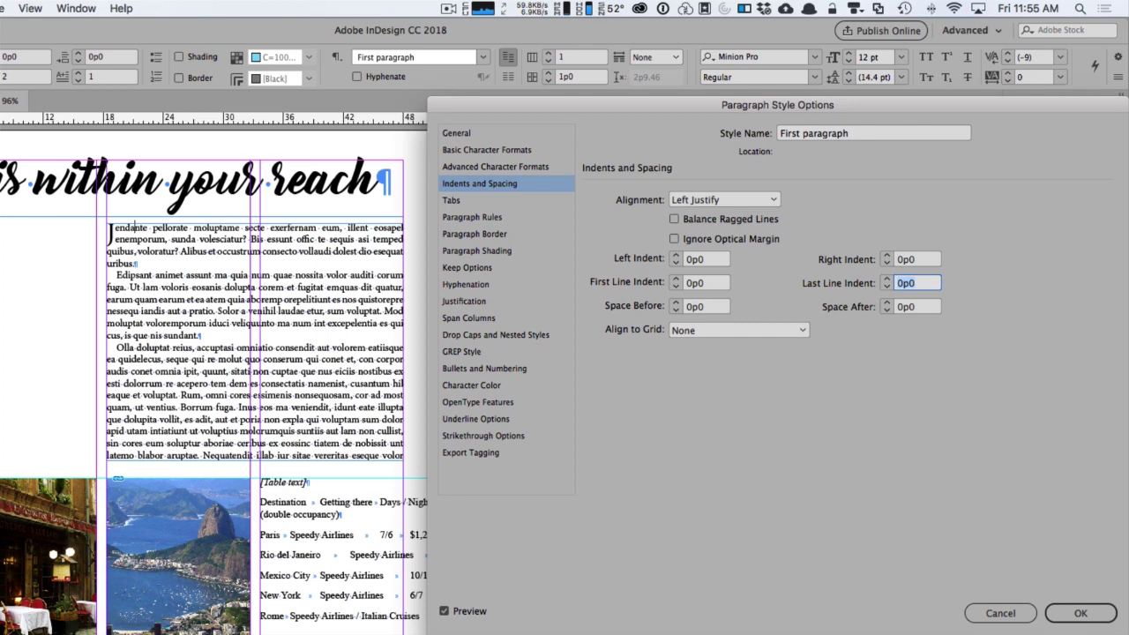
left_click(1081, 613)
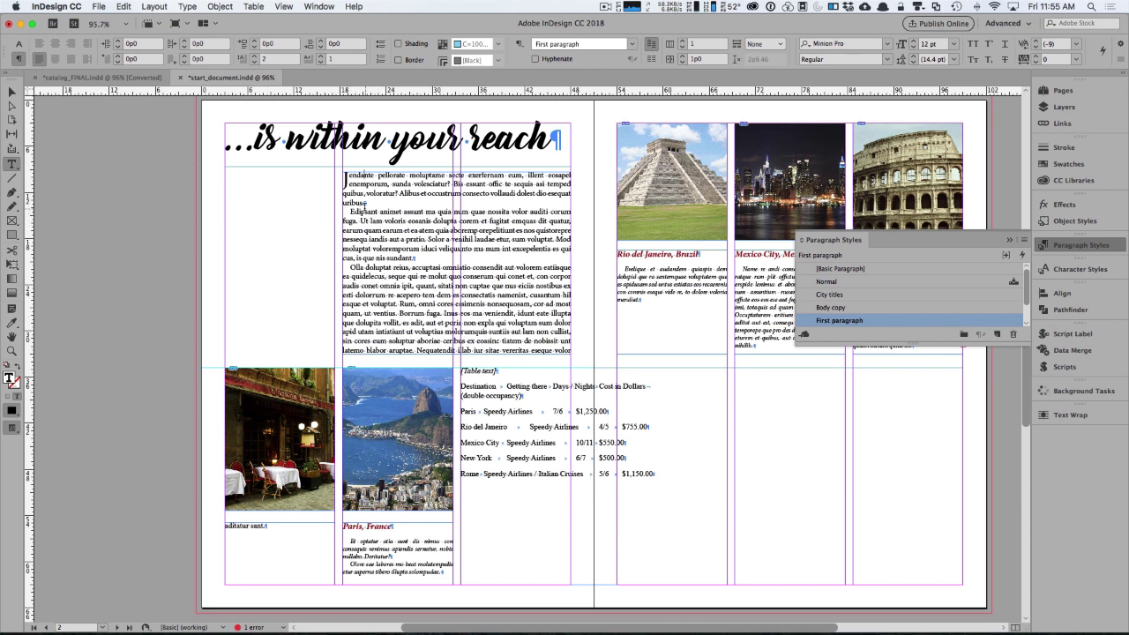
Step: Delete the word "uribus" from the end of the opening body paragraph, keeping its period
left_click(389, 233)
key("Left")
key("BackSpace")
key("BackSpace")
key("BackSpace")
key("BackSpace")
key("BackSpace")
key("BackSpace")
key("BackSpace")
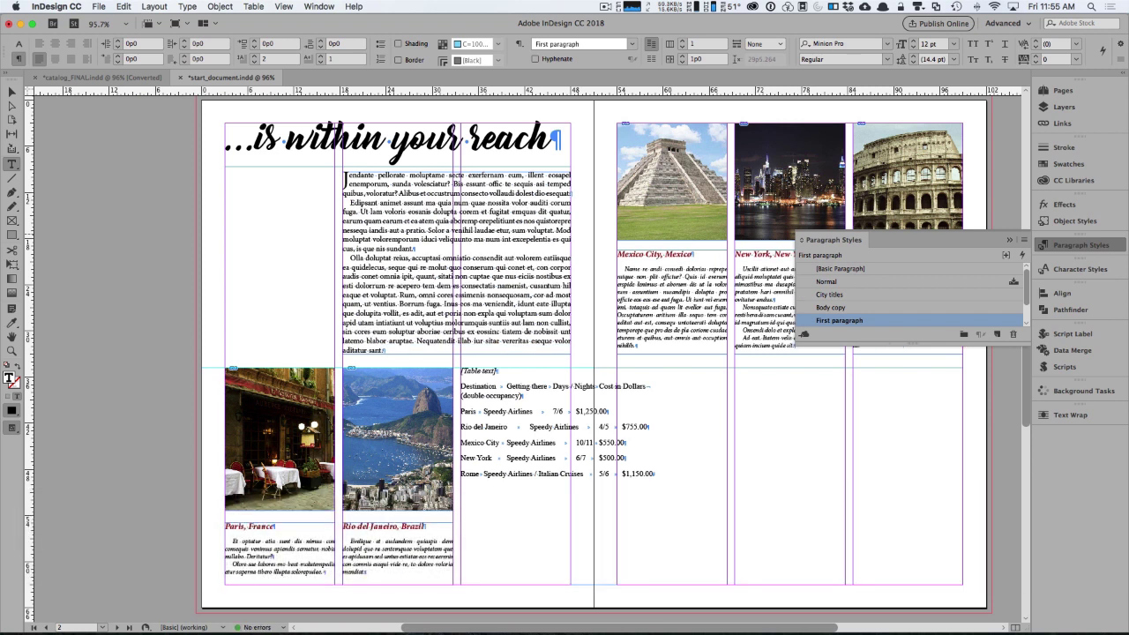
Step: Leave text editing with nothing selected, save the catalog document, and collapse the paragraph styles list
key("Escape")
left_click(599, 248)
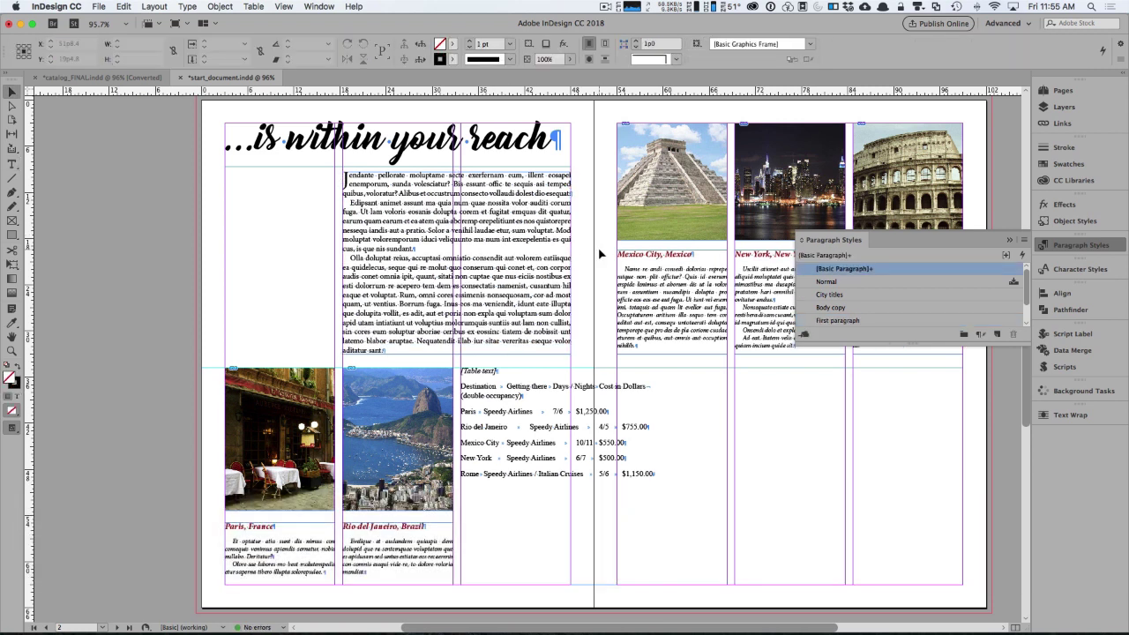
key("super+s")
left_click(1102, 245)
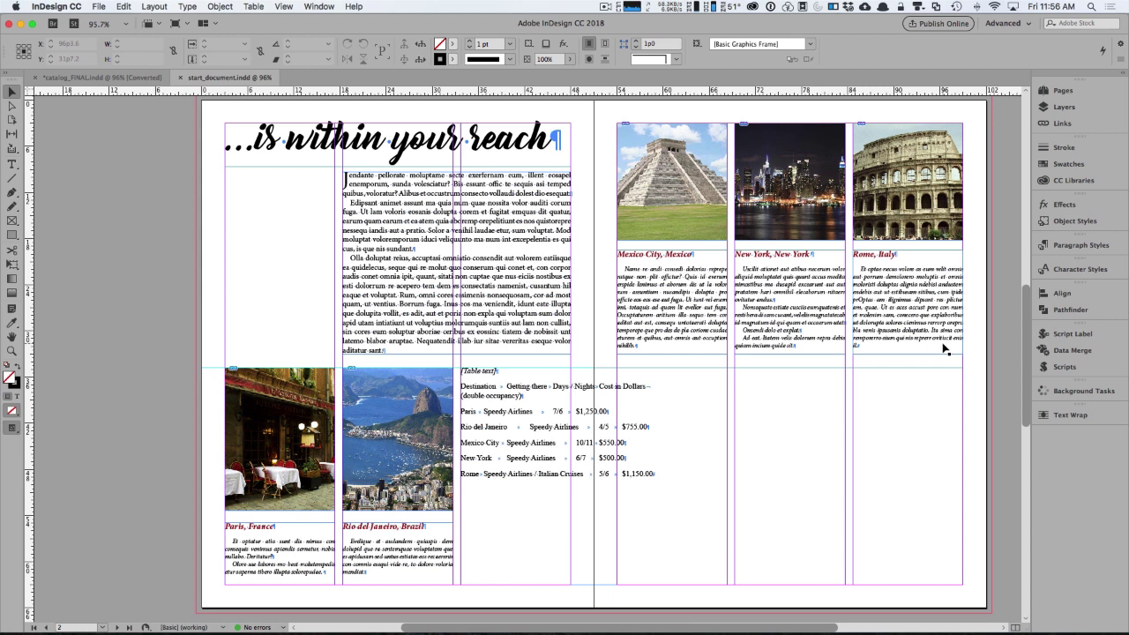
Step: On the cover page, shorten the "Your Dream Vacation..." title frame by lowering its top edge
left_click_drag(1025, 325, 1024, 161)
key("space")
left_click_drag(873, 243, 615, 269)
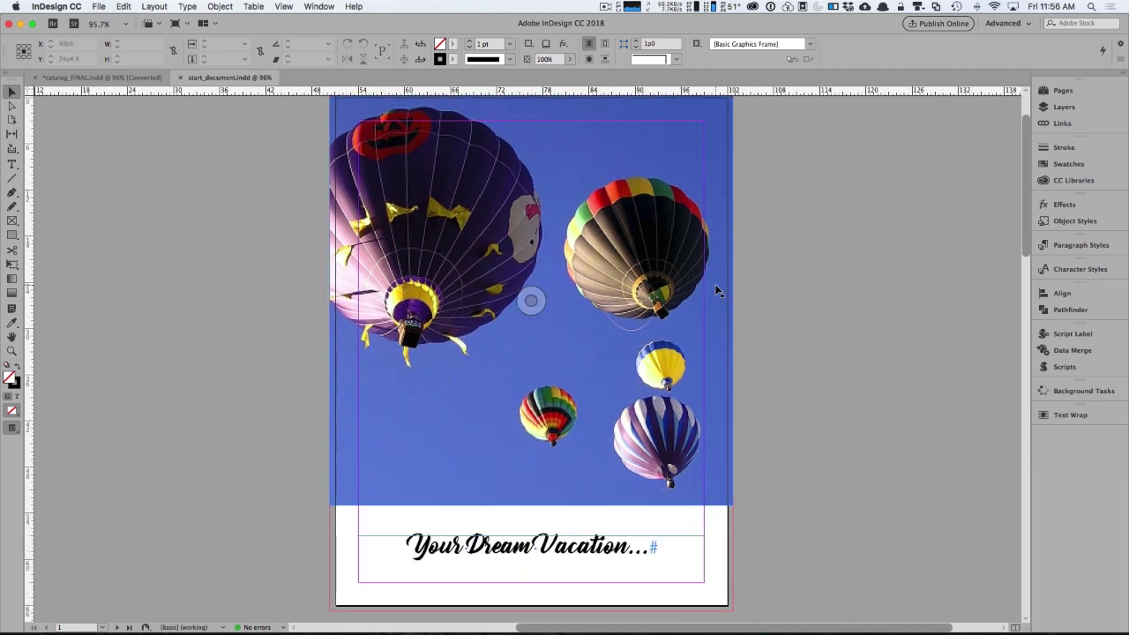
left_click(552, 567)
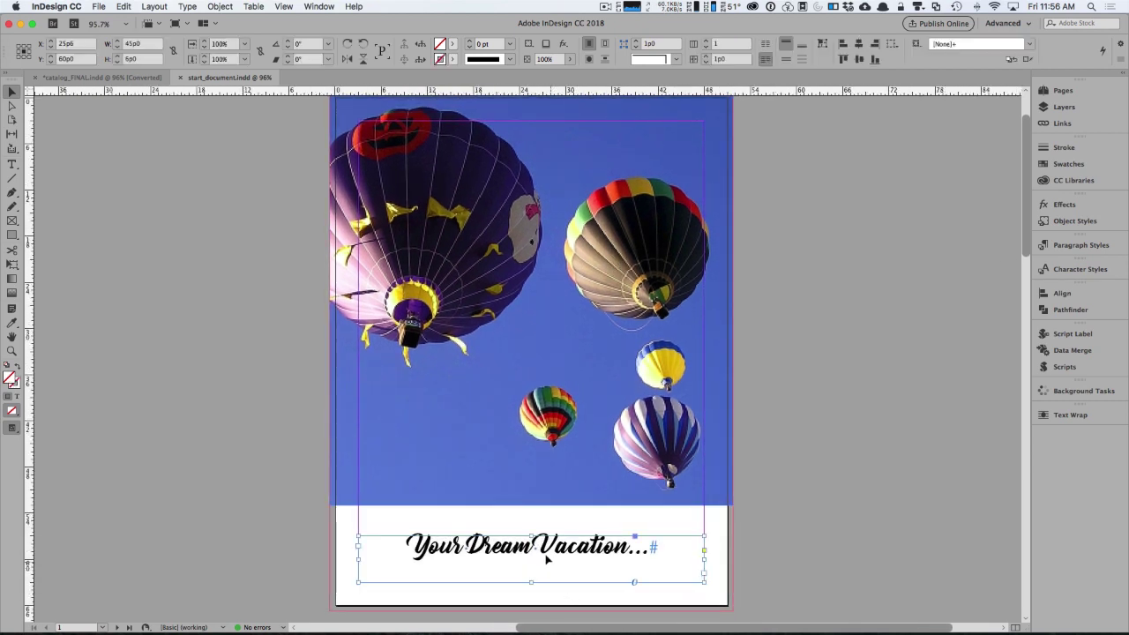
left_click_drag(532, 536, 531, 546)
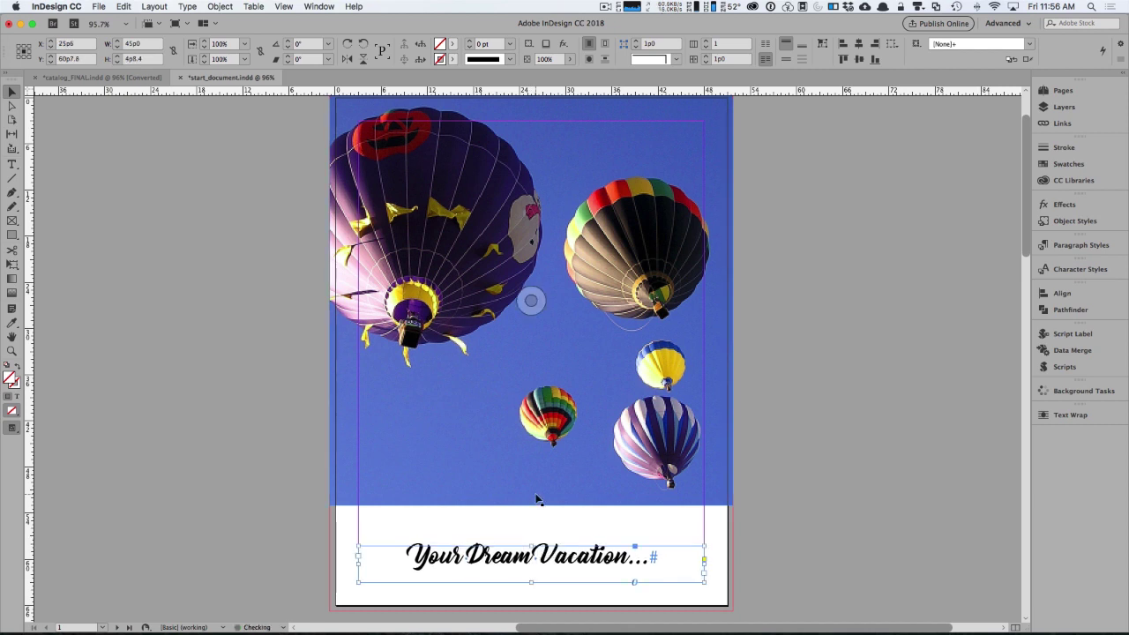
Step: Extend the cover's balloon image frame down toward the title and fit the image to fill the frame proportionally
left_click(538, 499)
left_click_drag(530, 506, 530, 524)
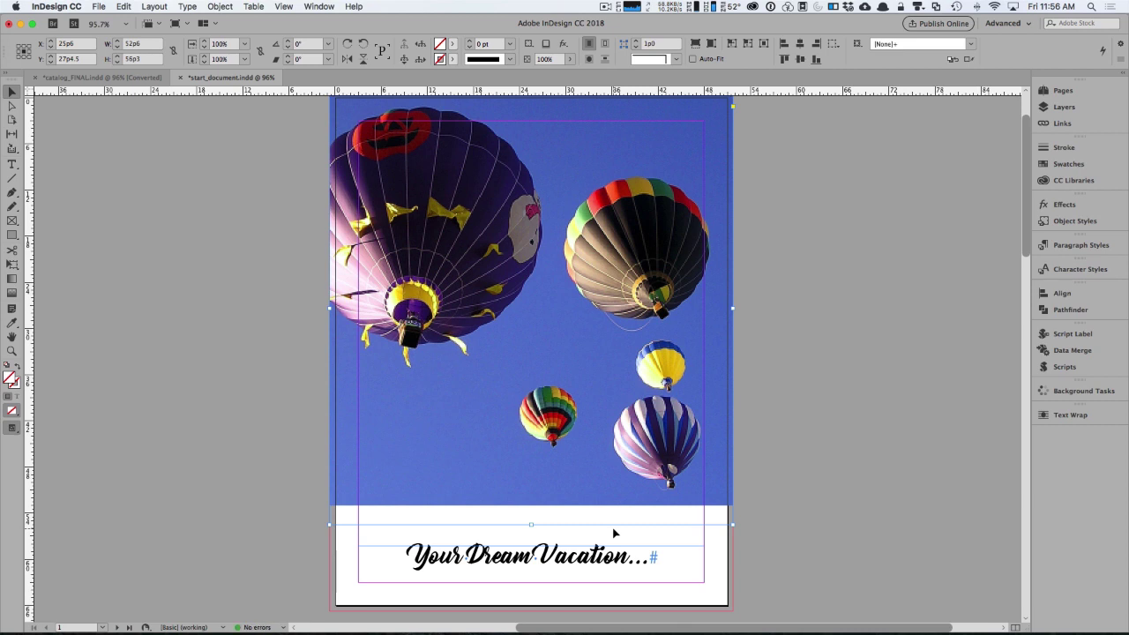
left_click(696, 44)
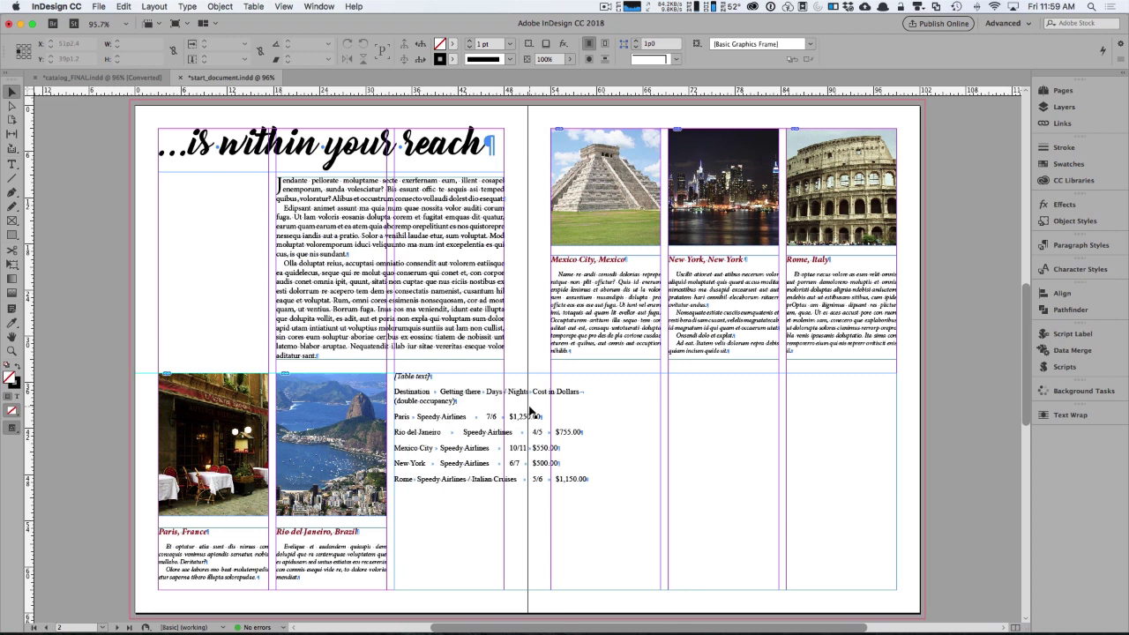
Step: On the inside spread, delete the "(Table text)" line above the destination price list
double_click(417, 377)
triple_click(417, 377)
key("BackSpace")
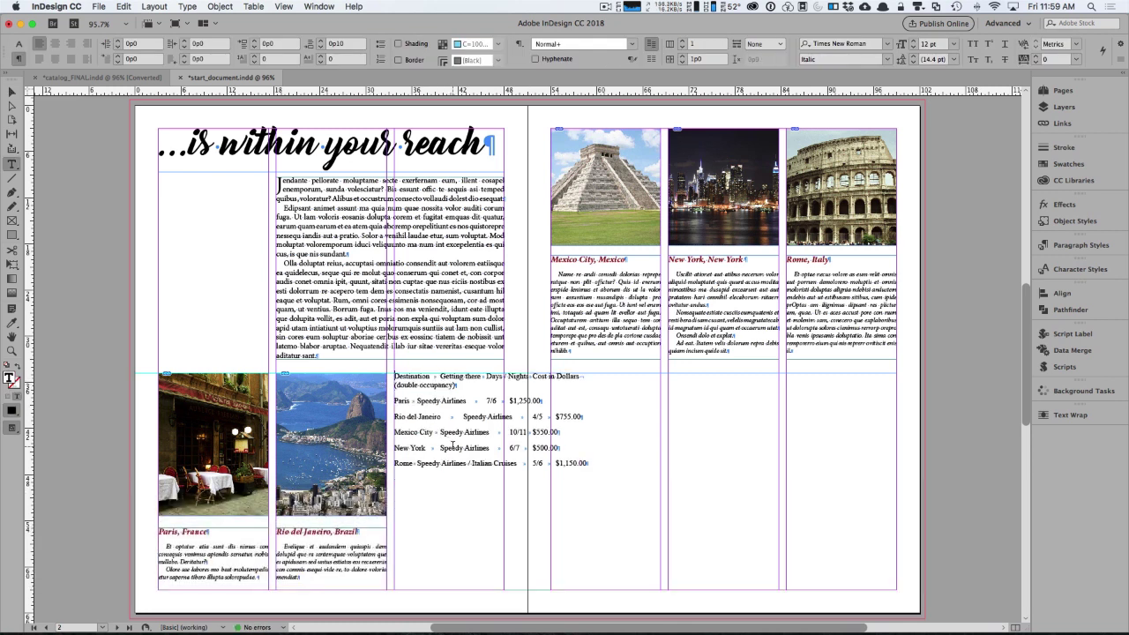
Step: Convert all of the tabbed destination and price text into a table using the default separators
key("super+a")
left_click(253, 6)
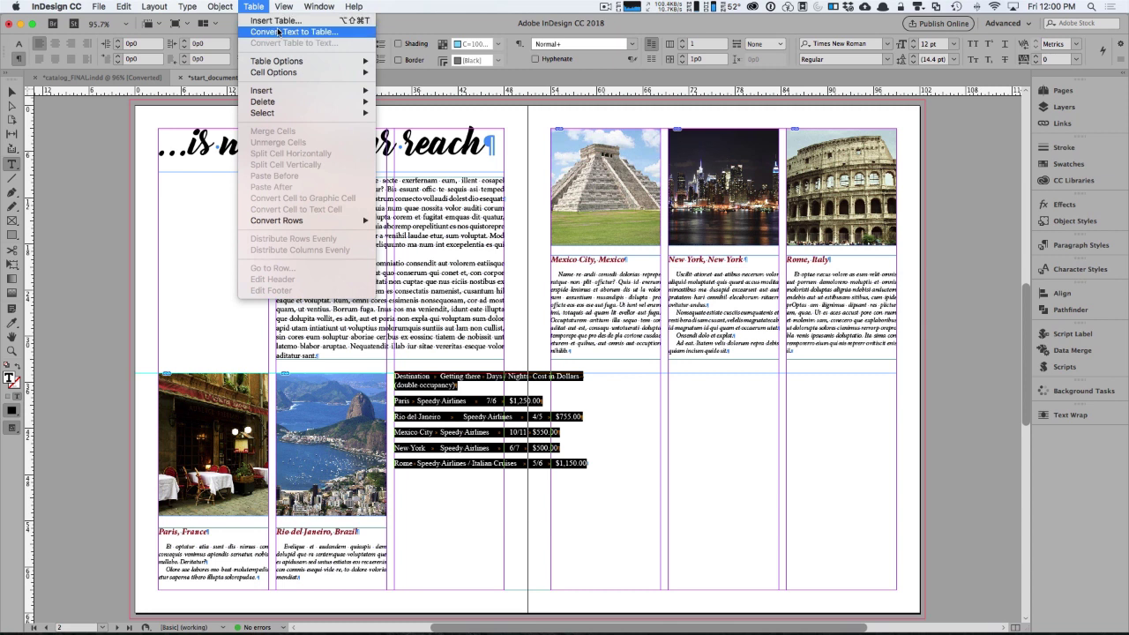
left_click(281, 31)
left_click(665, 301)
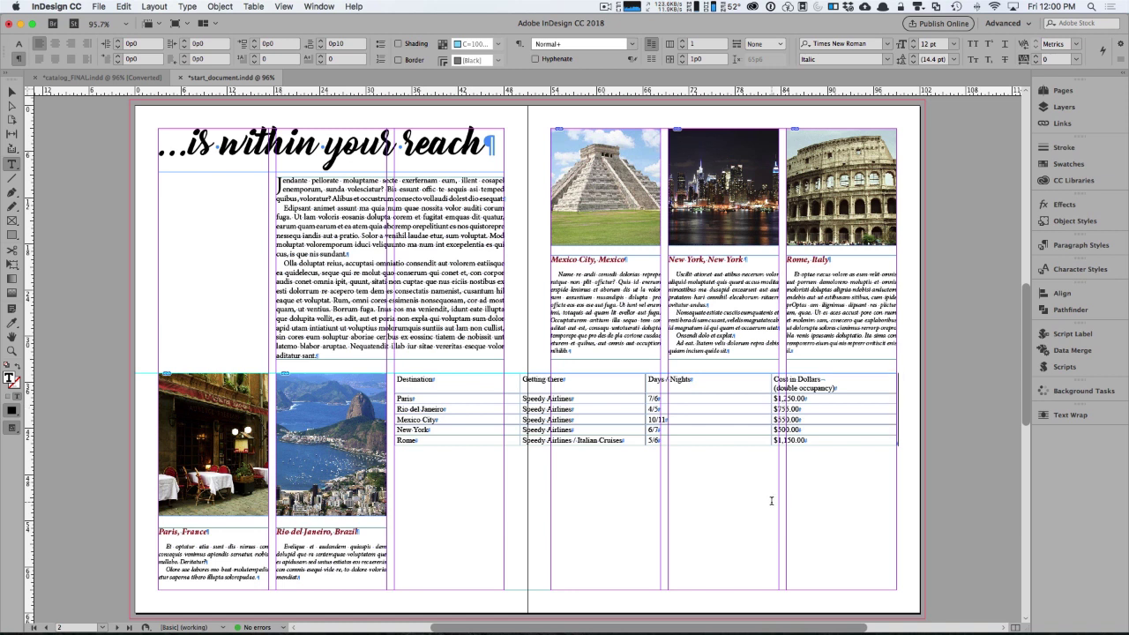
Step: Stretch the table's lower edge down to the bottom margin, and undo an extra row height adjustment
scroll(768, 500, "down", 2)
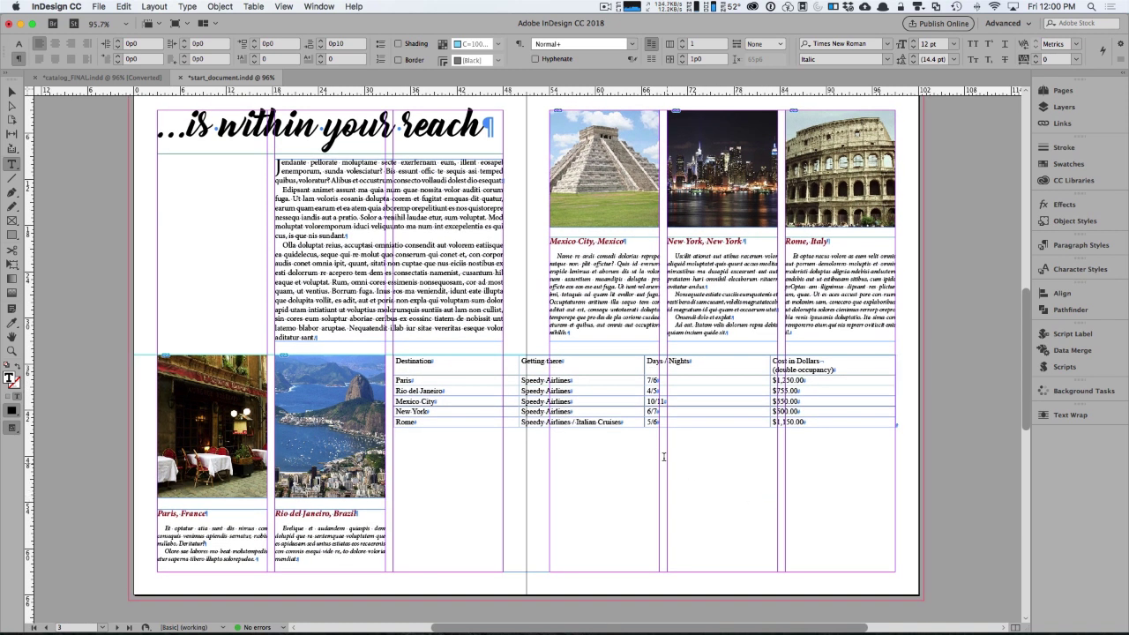
left_click_drag(643, 448, 667, 572)
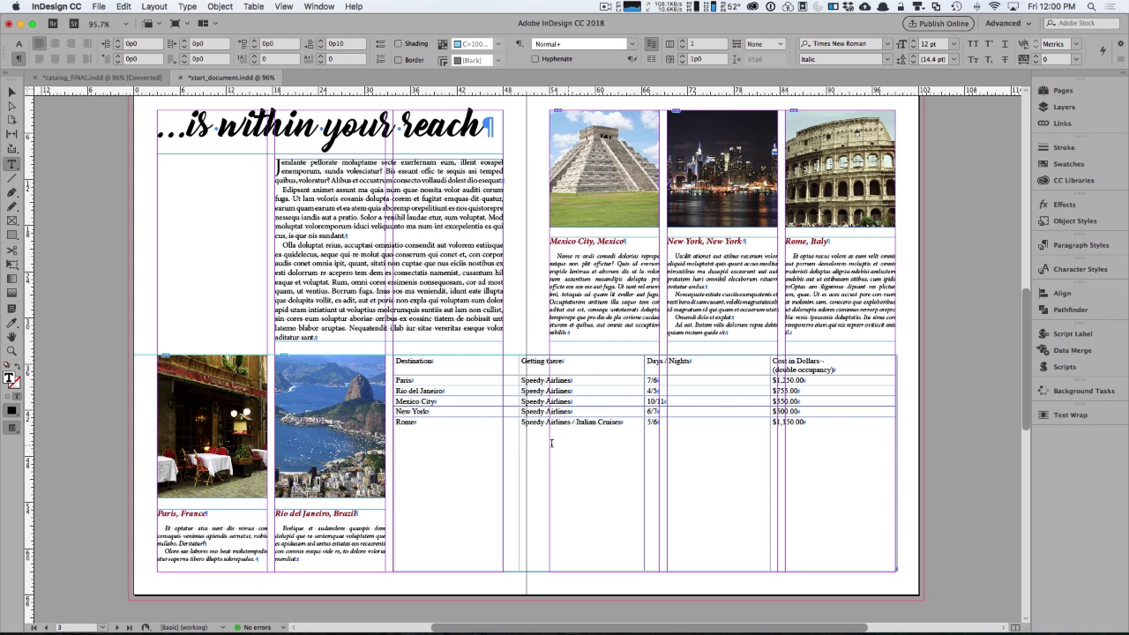
left_click_drag(467, 423, 469, 466)
key("super+z")
Step: Distribute the five destination rows evenly, from Paris to Rome, leaving out the header row
left_click_drag(391, 380, 392, 479)
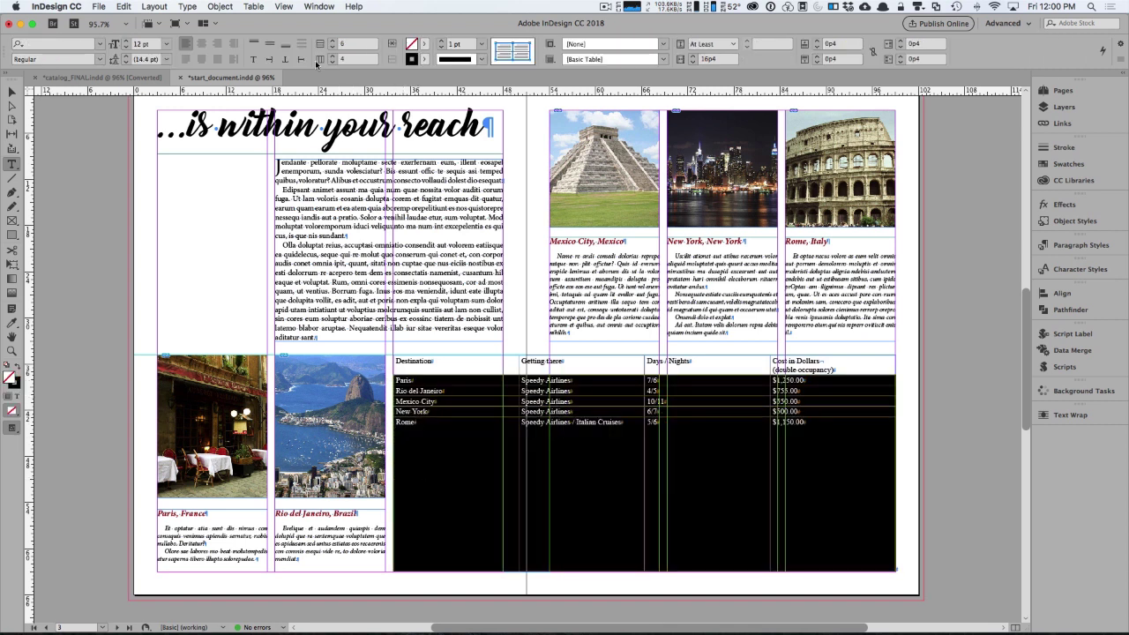
left_click(254, 8)
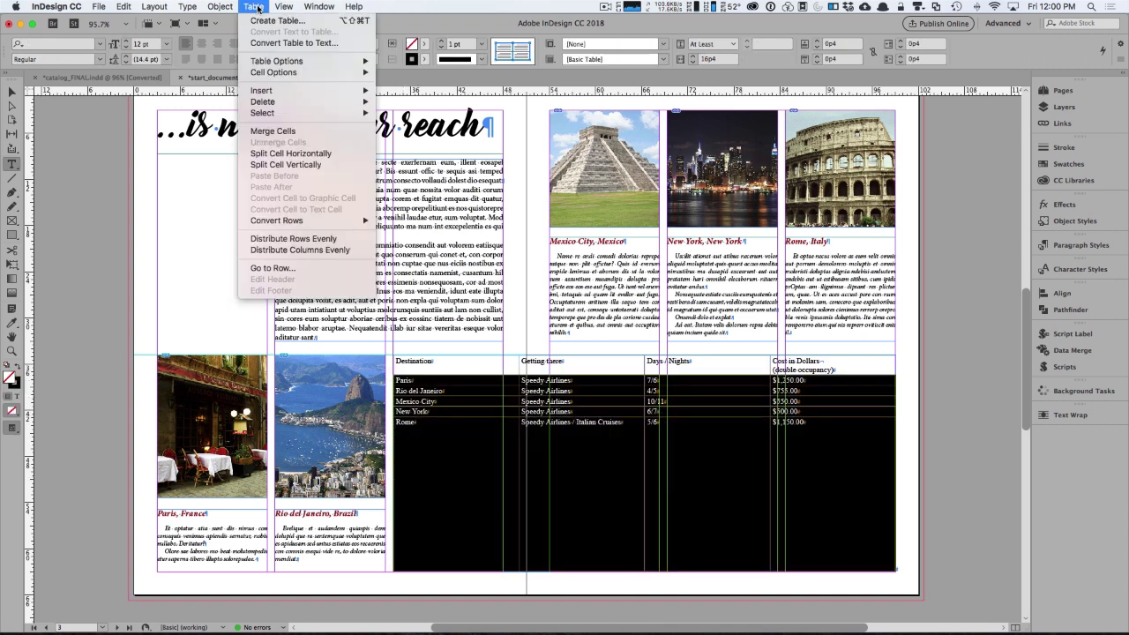
left_click(290, 240)
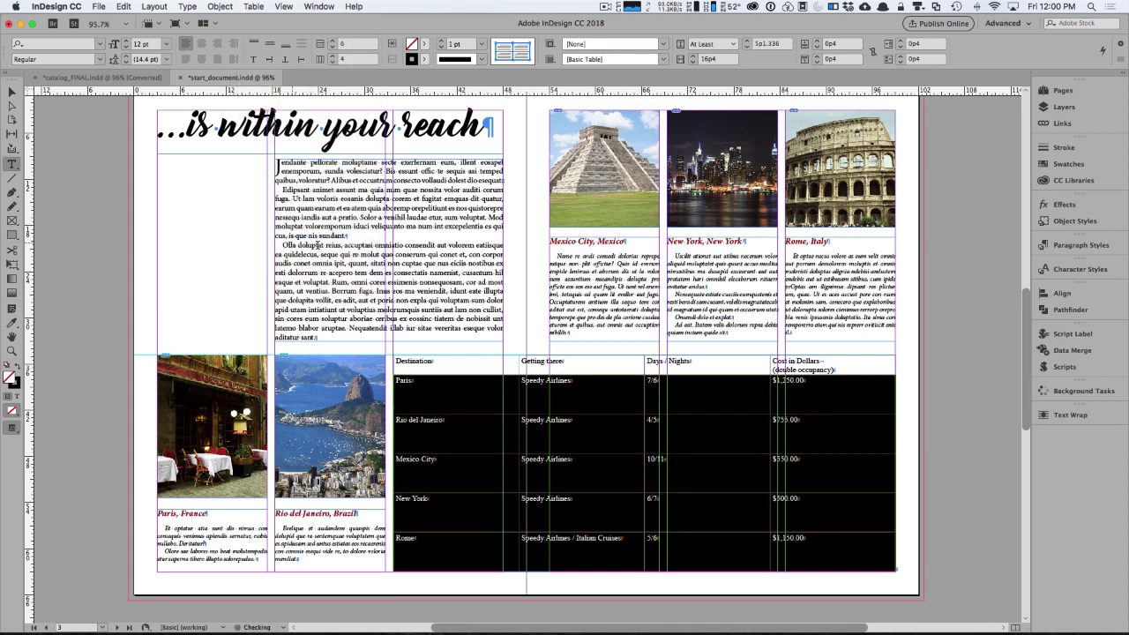
left_click(583, 367)
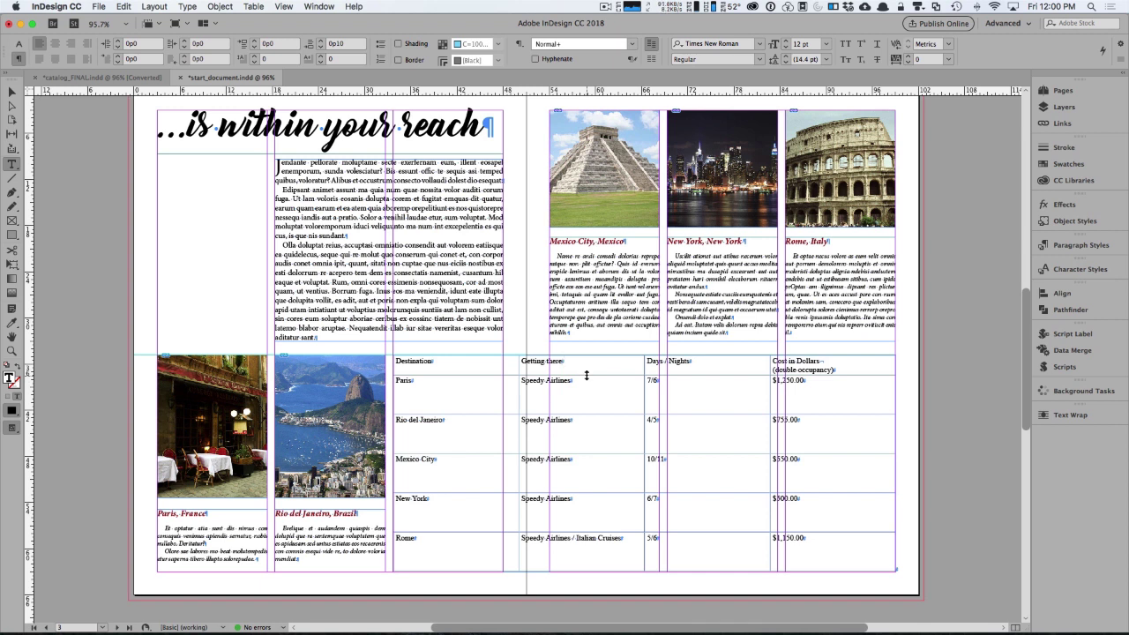
Step: Make the header row taller without changing the table's overall height, and redistribute the five destination rows evenly
left_click_drag(587, 376, 593, 388)
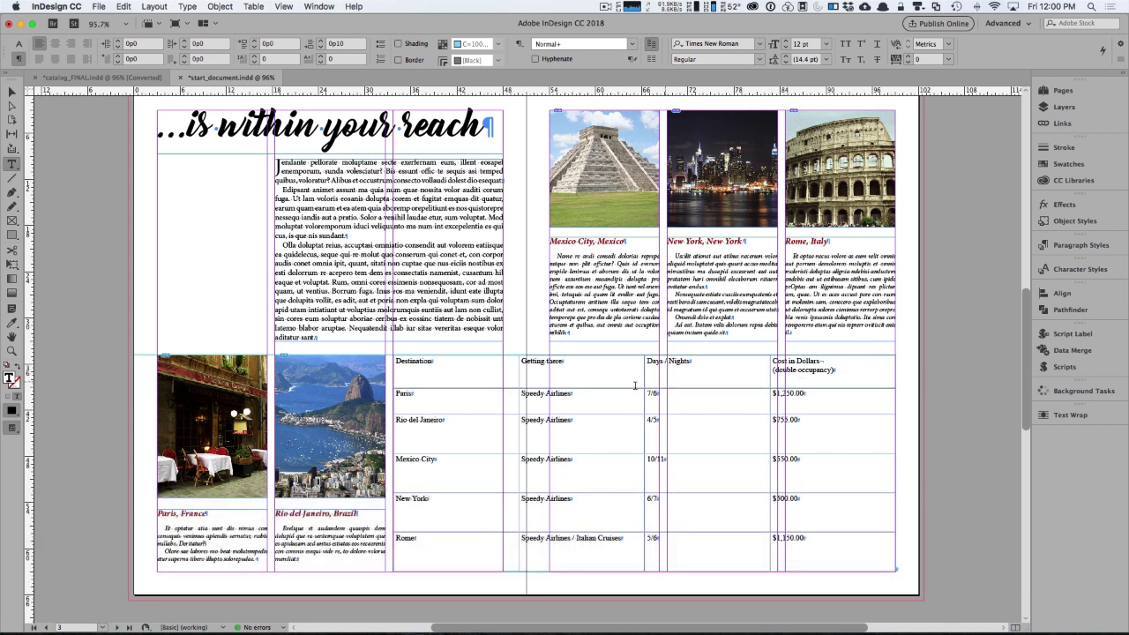
left_click_drag(388, 398, 390, 547)
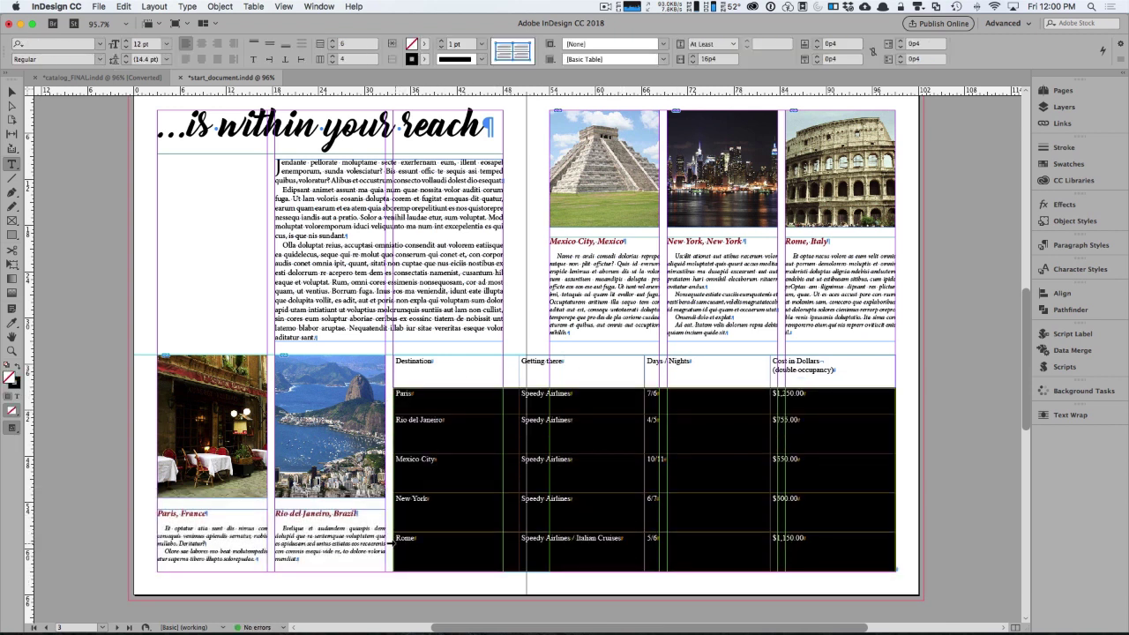
left_click(254, 6)
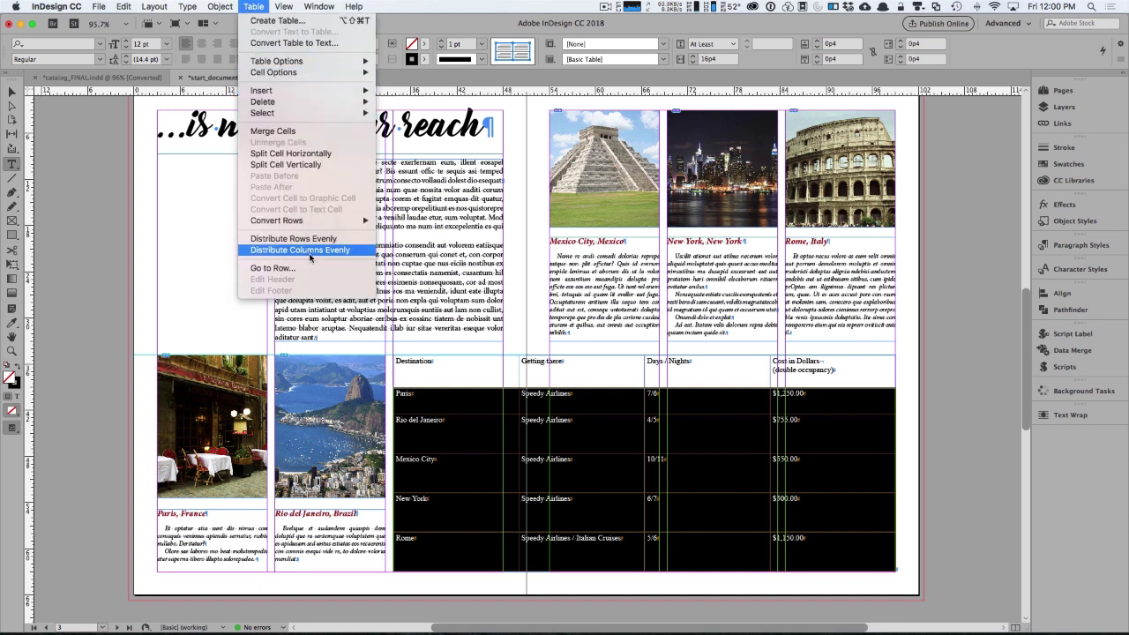
left_click(305, 238)
left_click(590, 398)
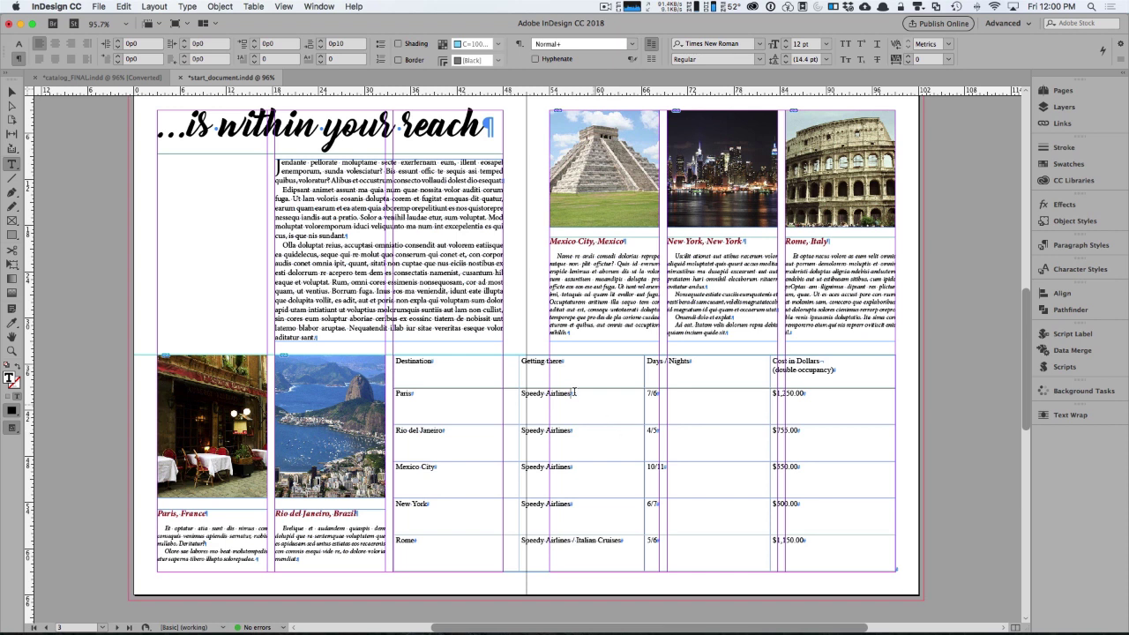
Step: Center the text vertically in all table cells and set their left cell inset to 1p3
left_click(392, 353)
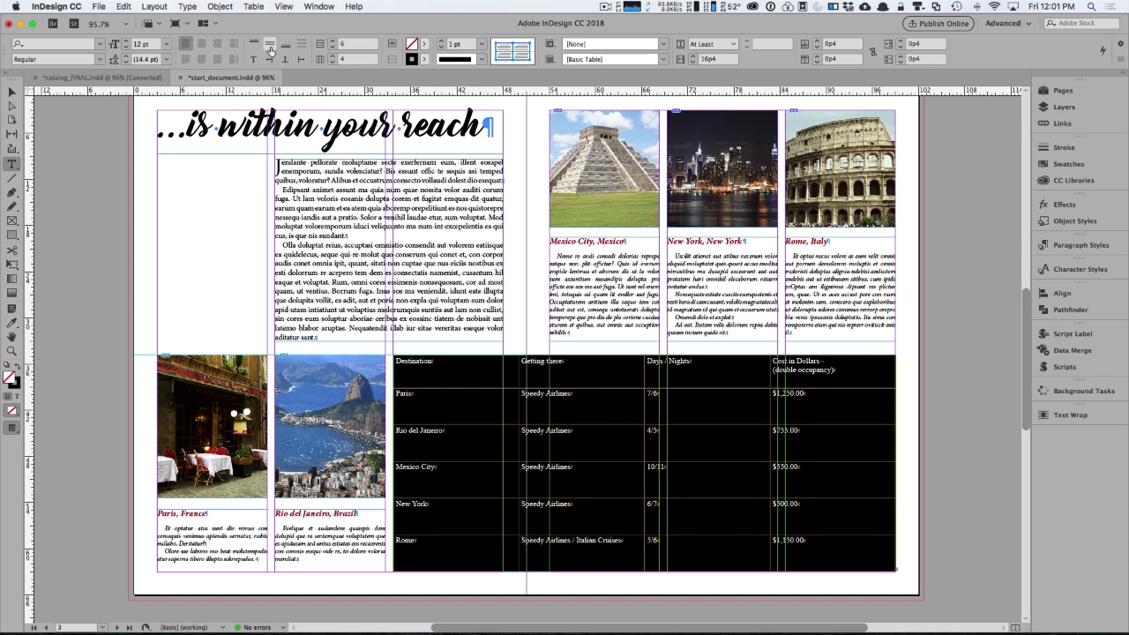
left_click(270, 49)
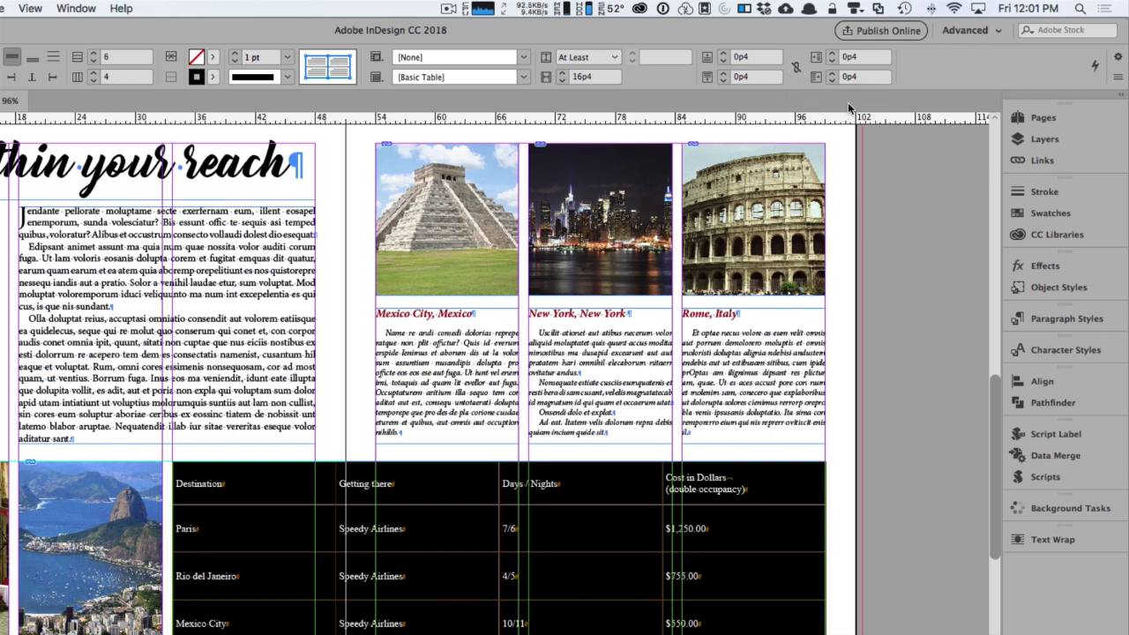
left_click(830, 52)
left_click(830, 53)
left_click(830, 53)
left_click(830, 53)
left_click(830, 52)
left_click(830, 53)
left_click(830, 53)
left_click(830, 53)
left_click(830, 53)
left_click(830, 53)
left_click(830, 53)
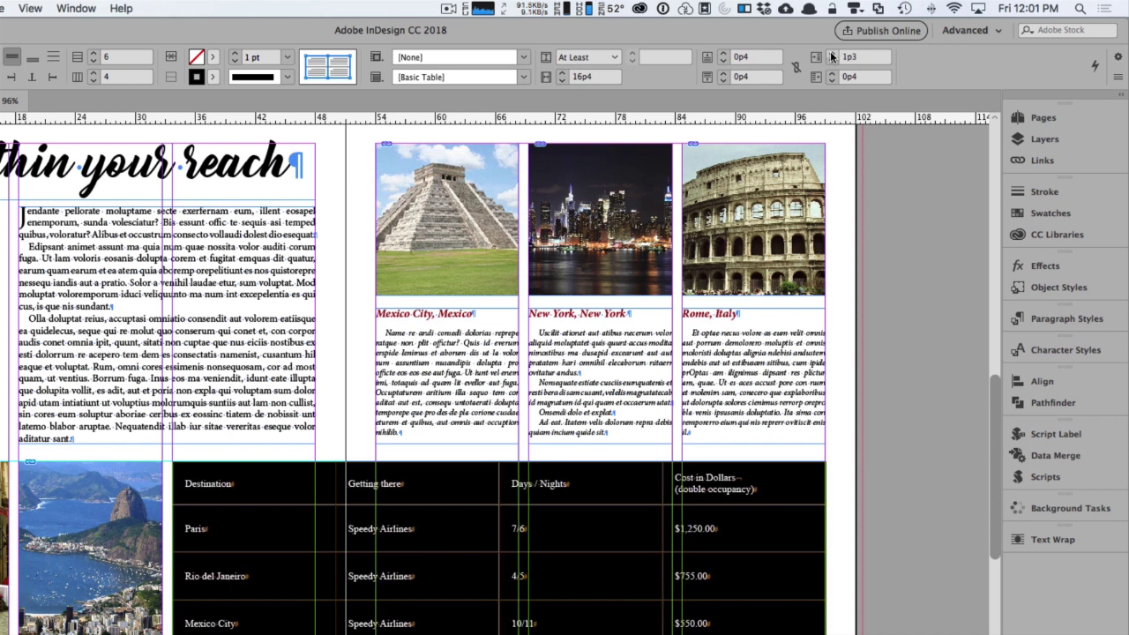
left_click(269, 494)
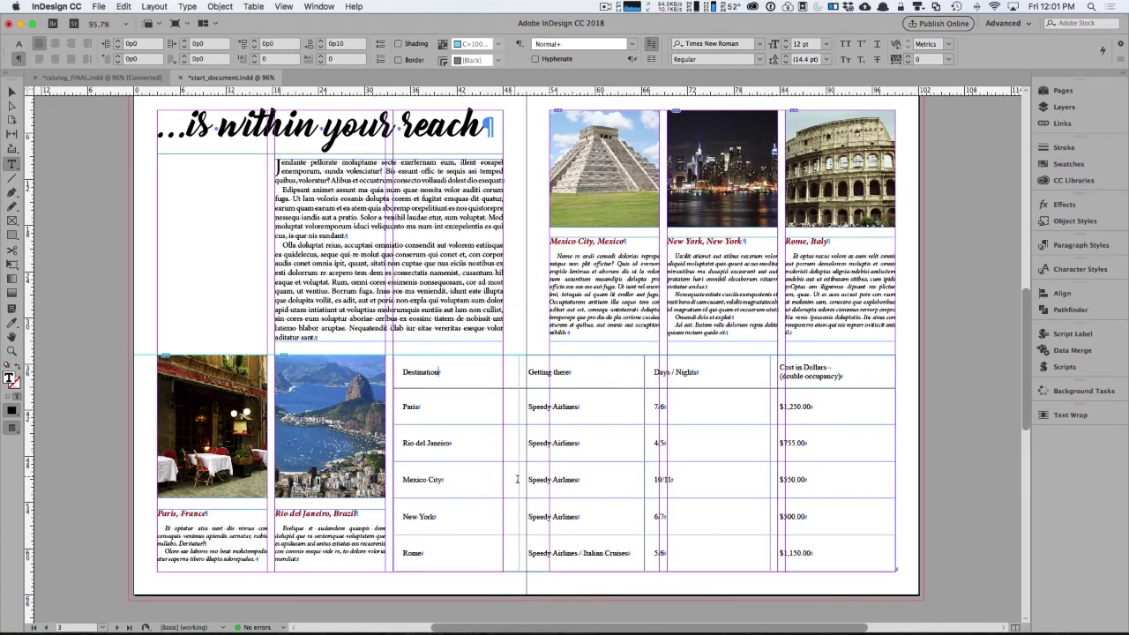
Step: Give the whole table an alternating fill pattern of Every Other Row, with the preview on
scroll(528, 535, "down", 1)
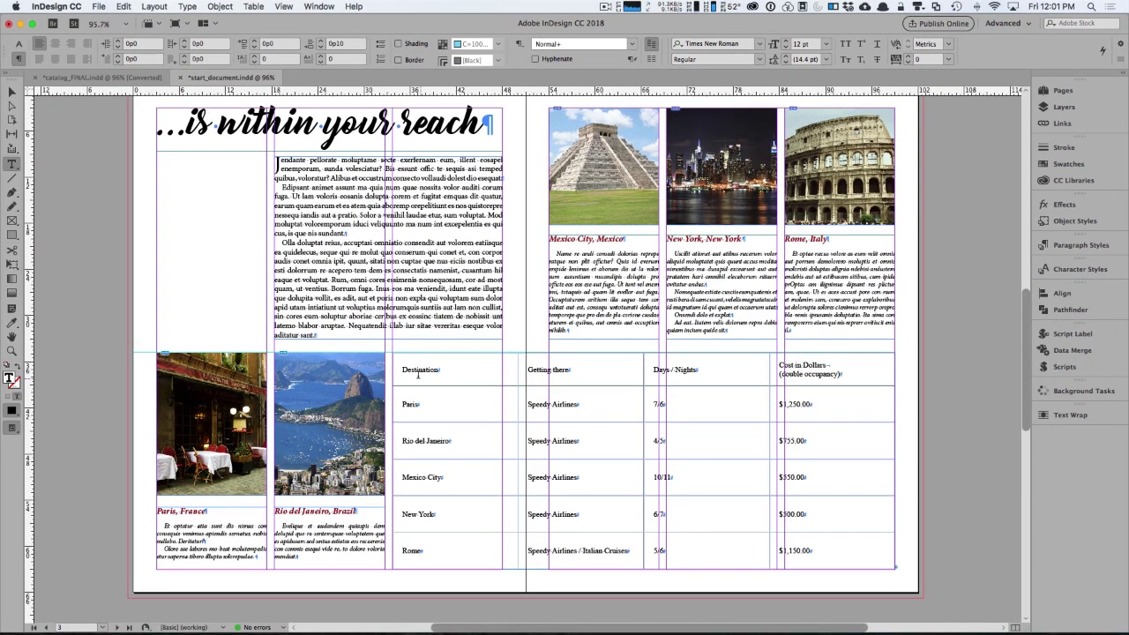
left_click(391, 352)
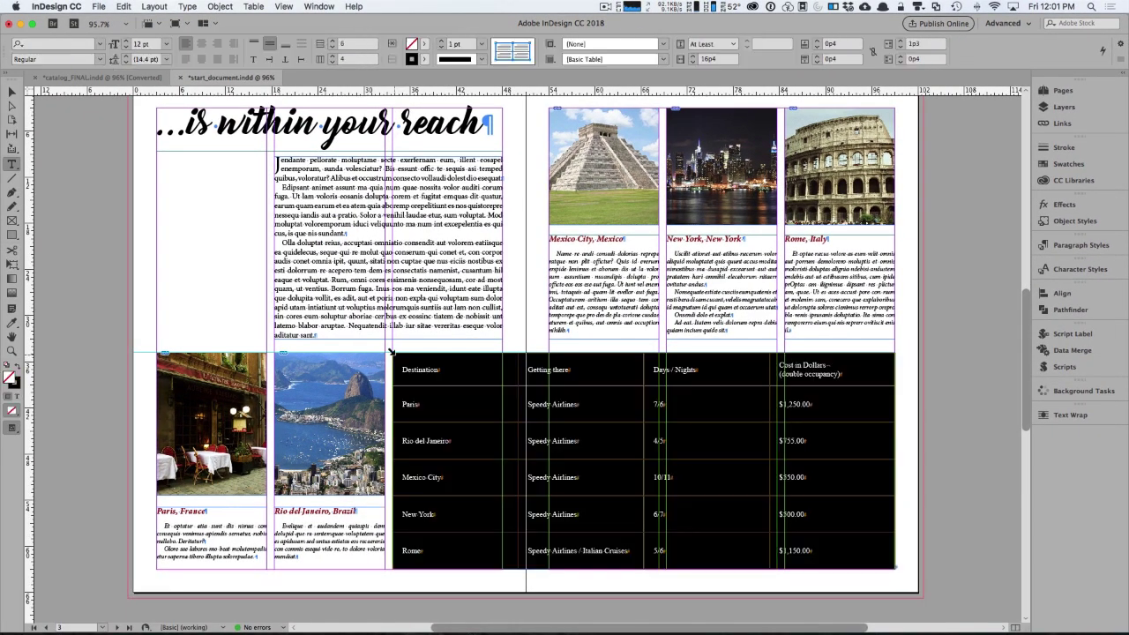
left_click(254, 7)
mouse_move(264, 61)
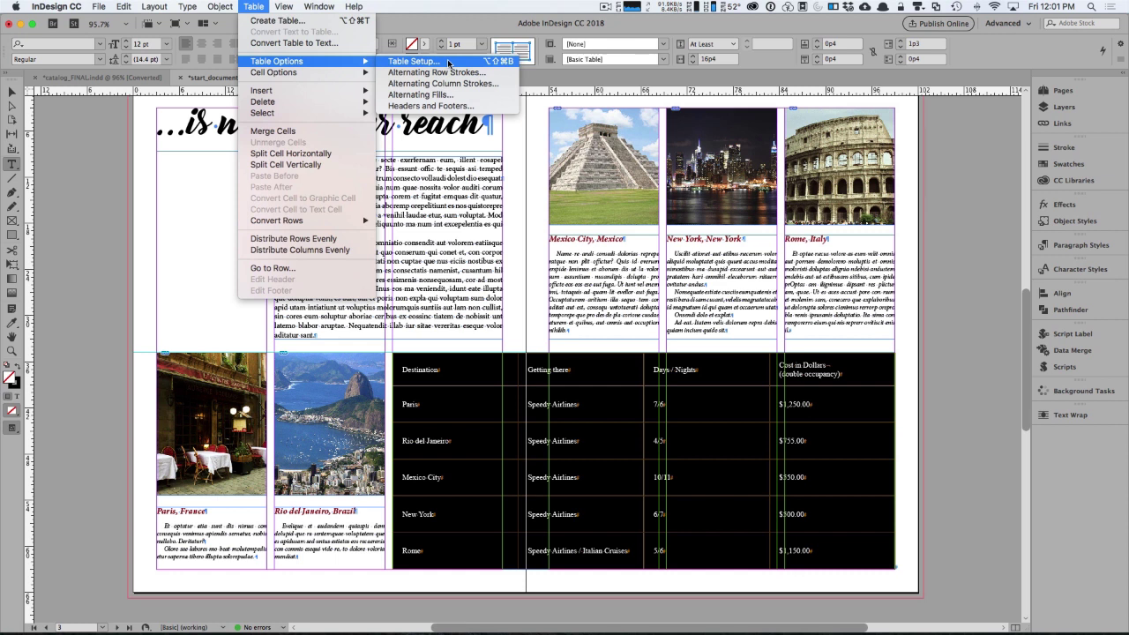
left_click(427, 94)
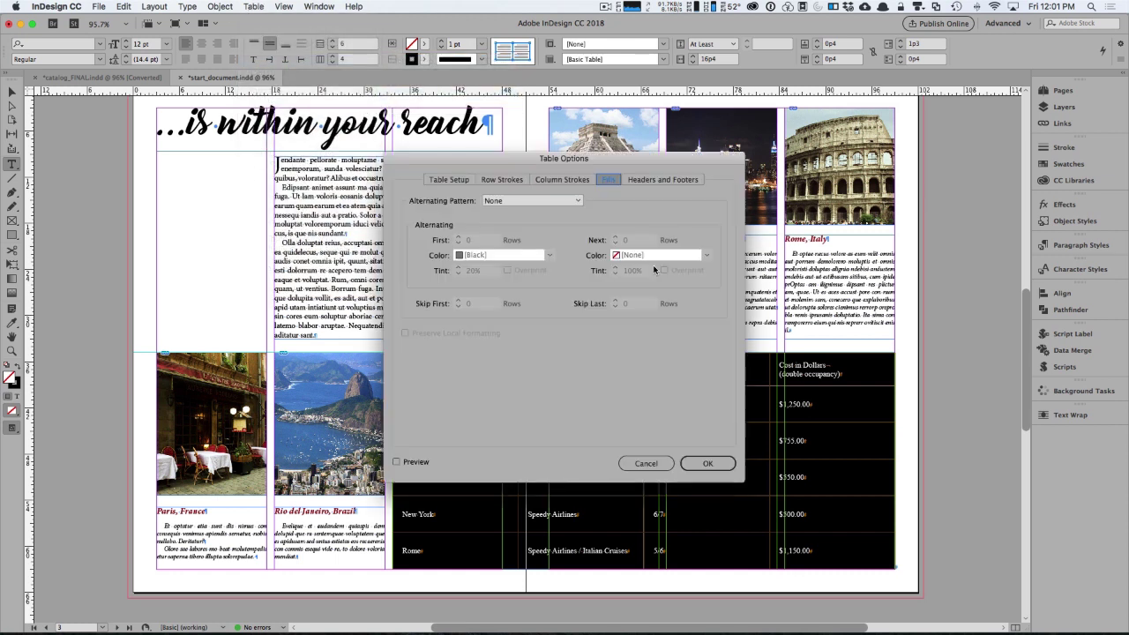
left_click_drag(628, 162, 948, 69)
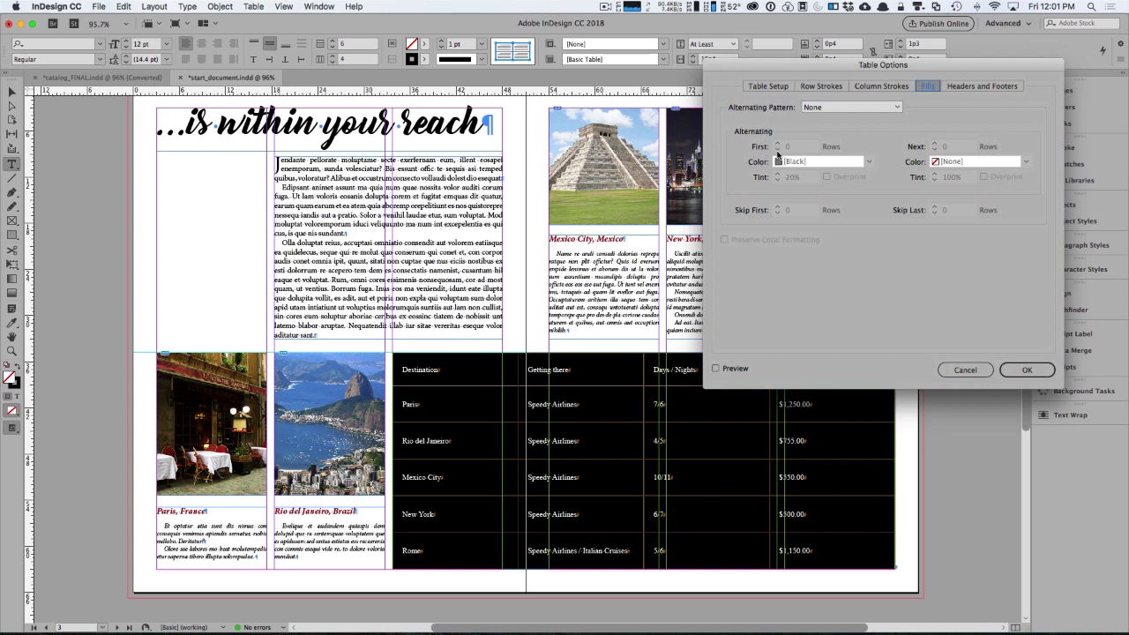
left_click(820, 107)
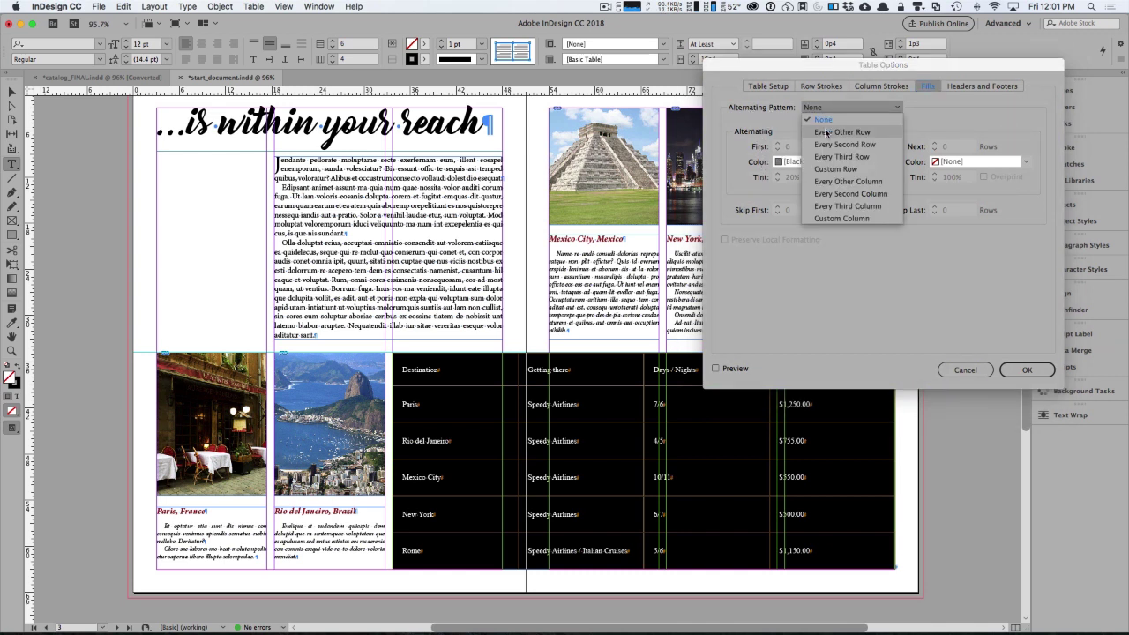
left_click(826, 132)
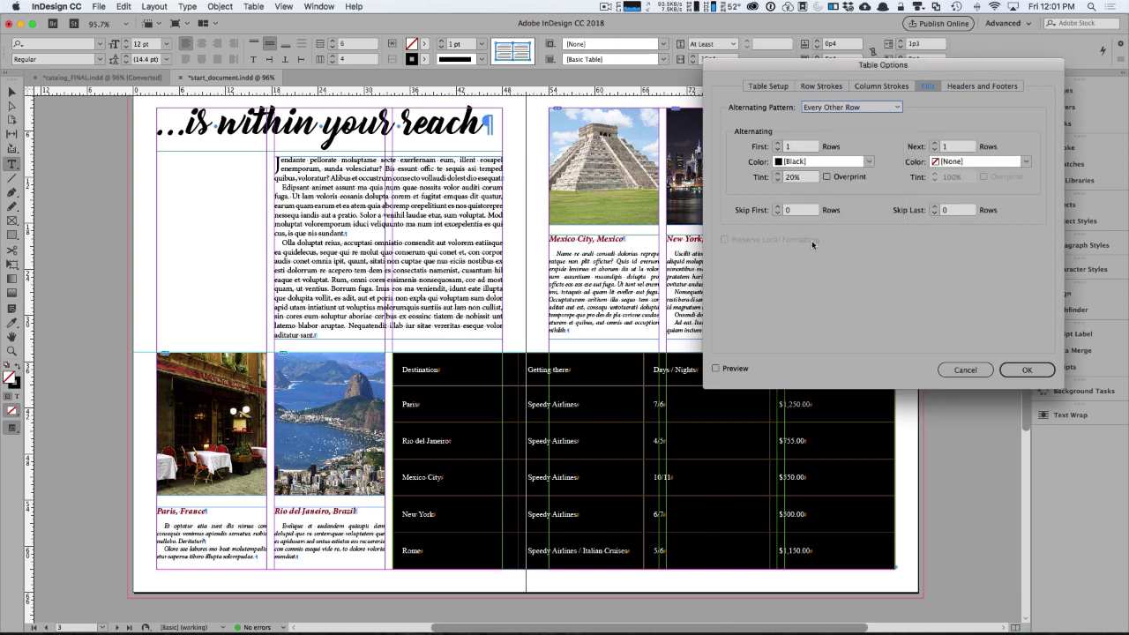
left_click(715, 369)
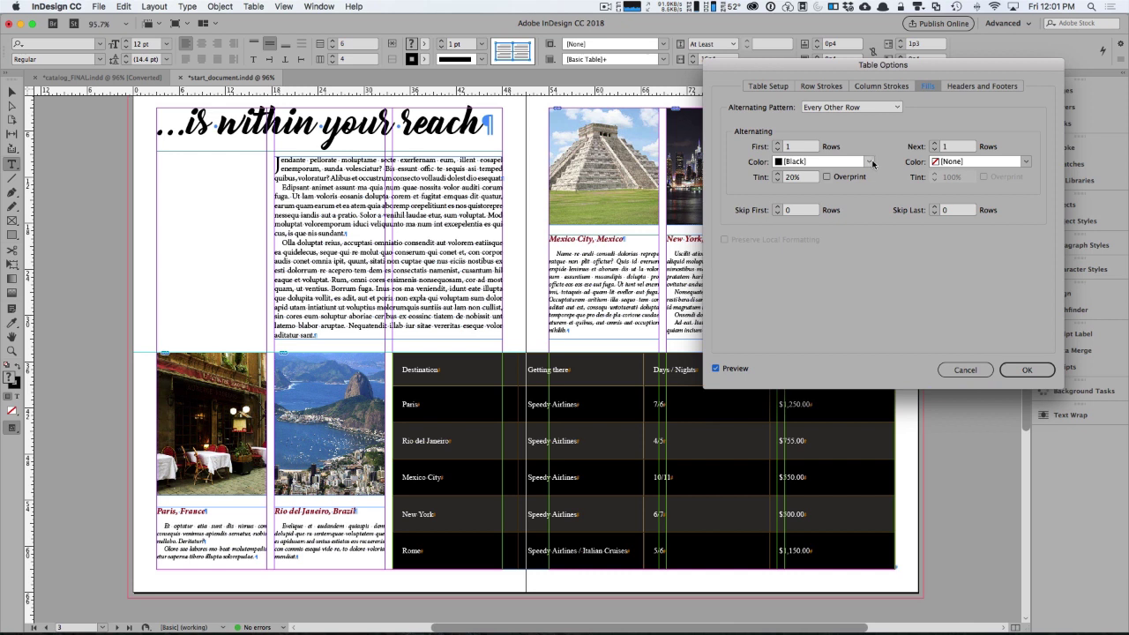
Step: Set both alternating row fills to C=100 M=0 Y=0 K=0, give the second a 20% tint, and apply the table options
left_click(870, 163)
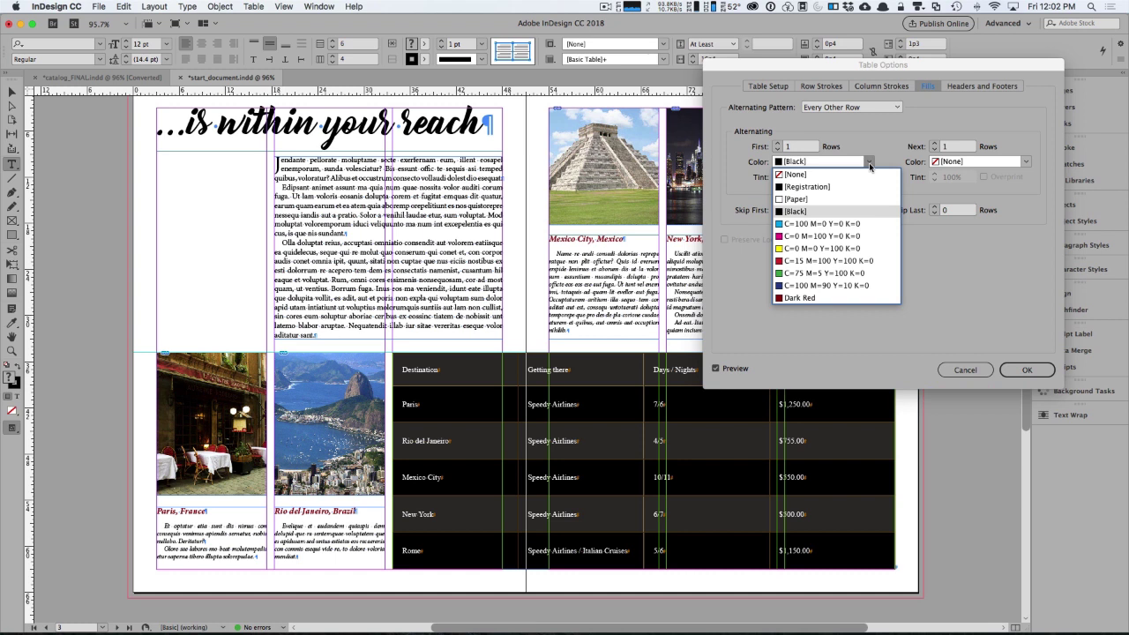
left_click(850, 225)
left_click(1026, 161)
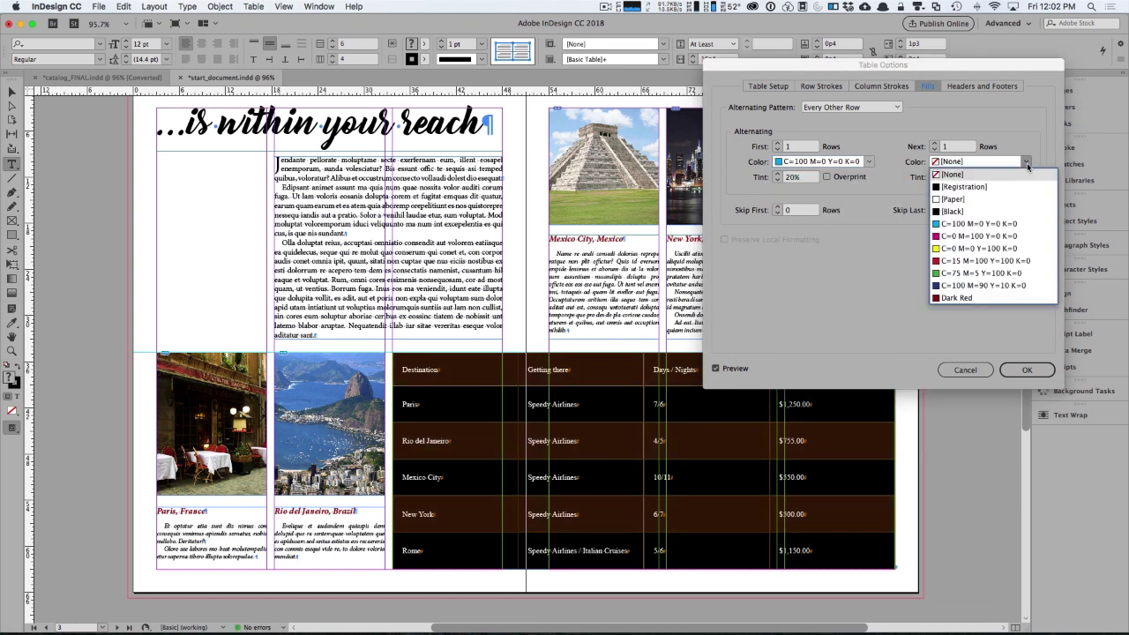
left_click(996, 225)
left_click_drag(969, 178, 930, 180)
type("0")
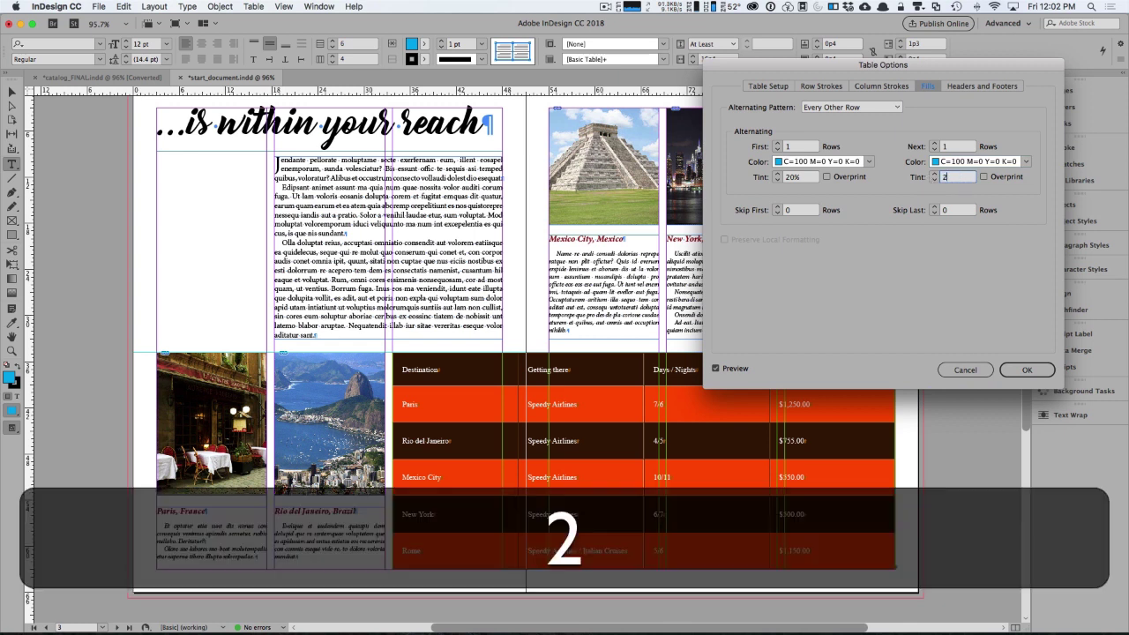
key("Return")
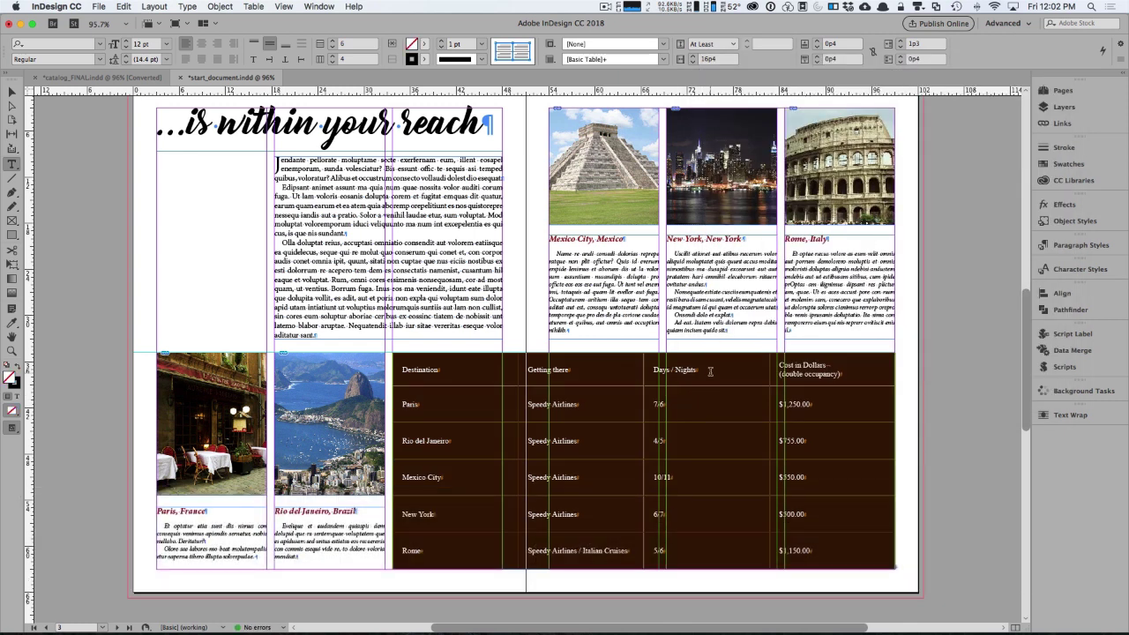
Step: Set the tint of the whole table's first alternating row fill to 10% and apply the table options
left_click(390, 351)
left_click(253, 6)
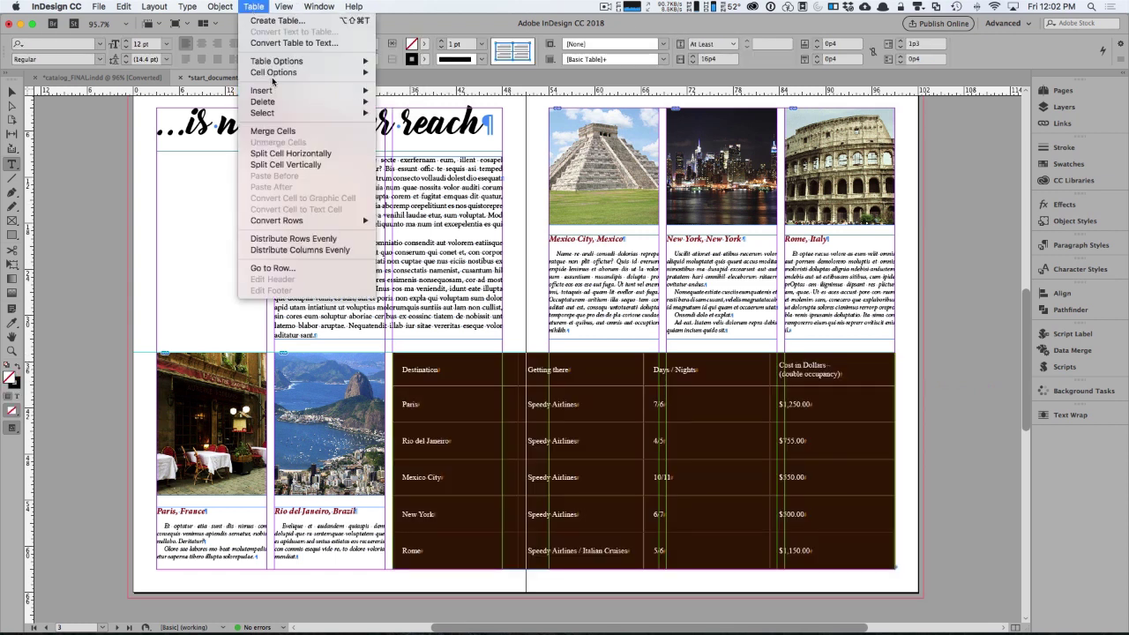
mouse_move(283, 62)
left_click(450, 84)
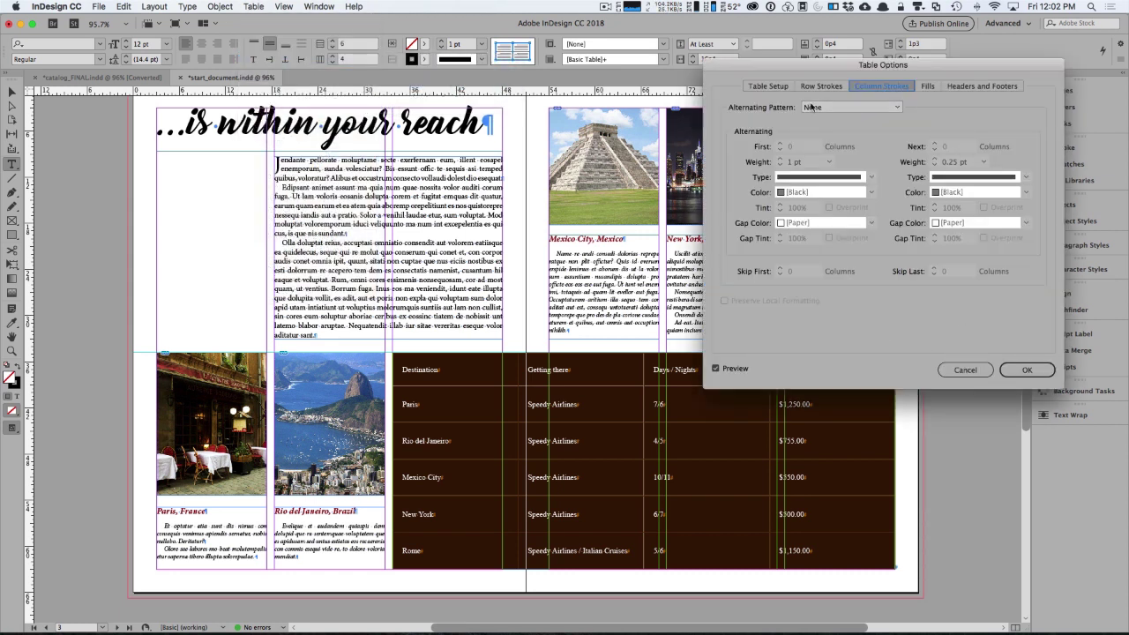
left_click(927, 86)
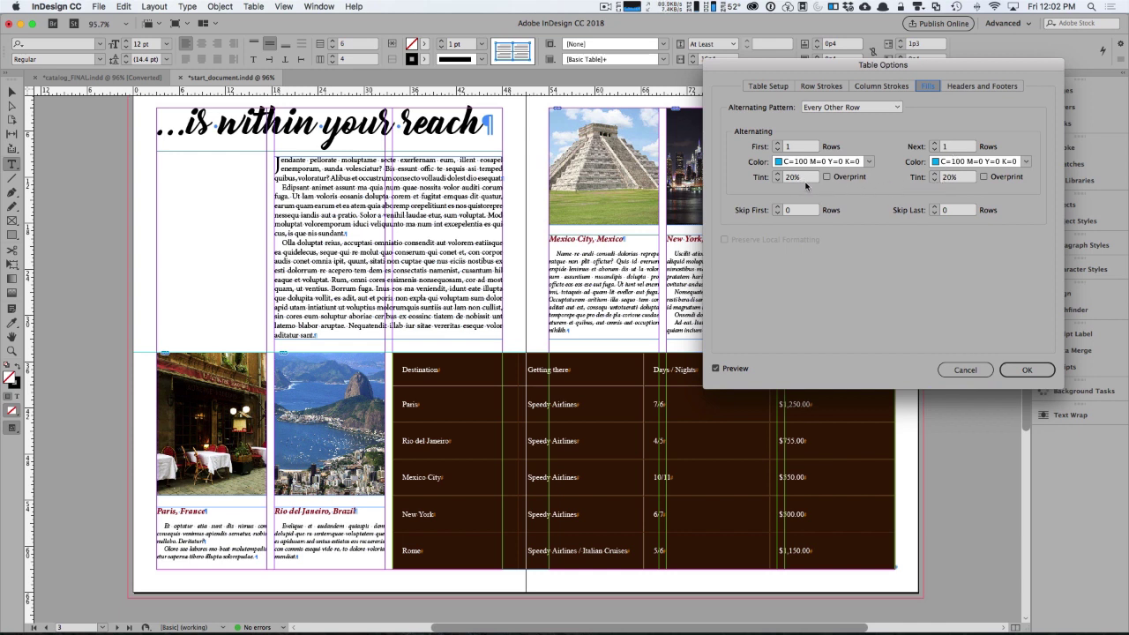
left_click_drag(802, 178, 770, 178)
type("10")
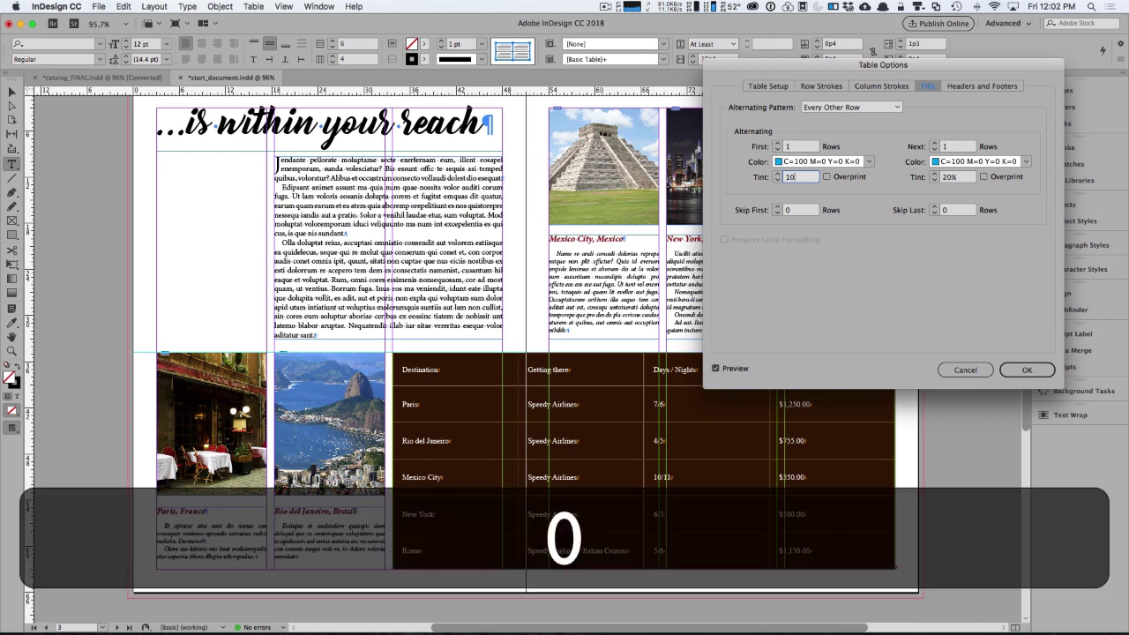
left_click(1024, 370)
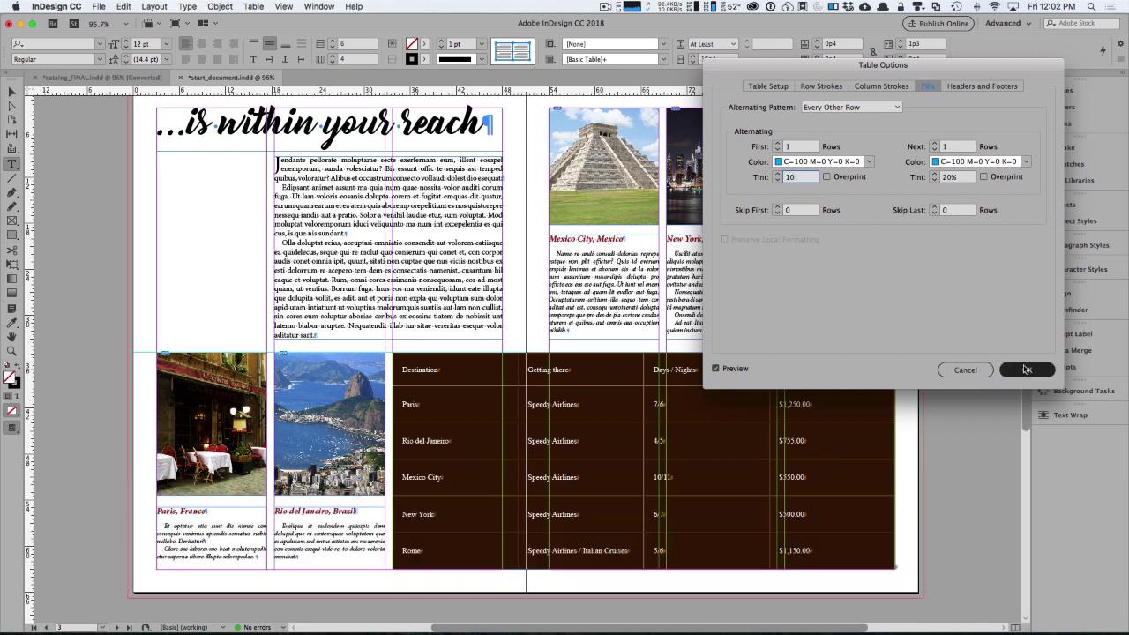
left_click(753, 406)
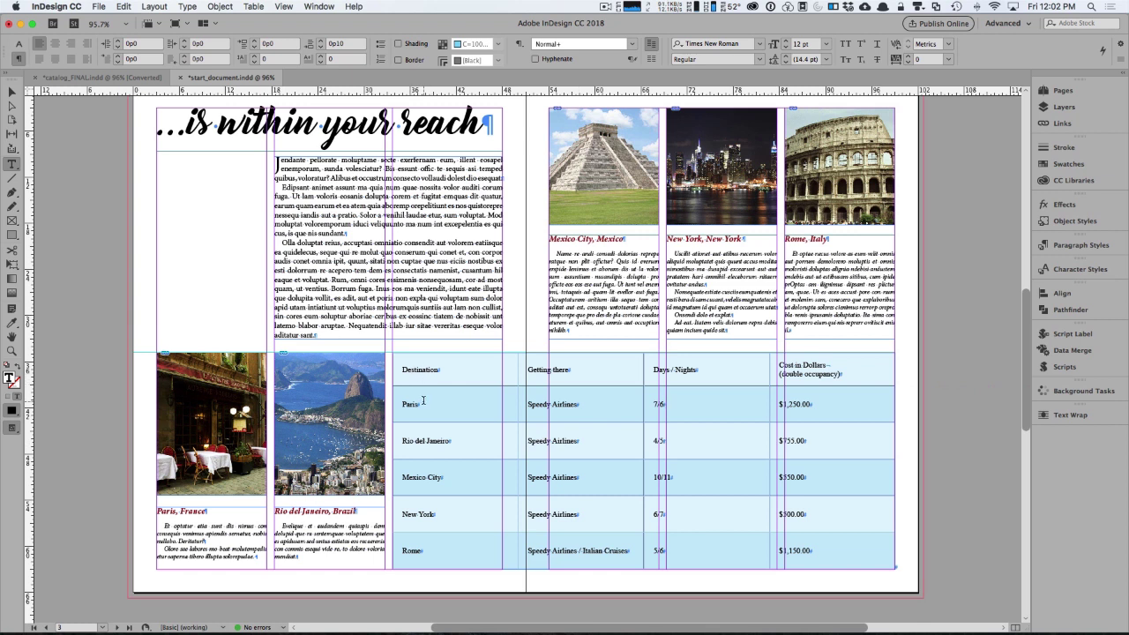
Step: Set the font of the table's entire header row to Minion Pro Bold
left_click(388, 370)
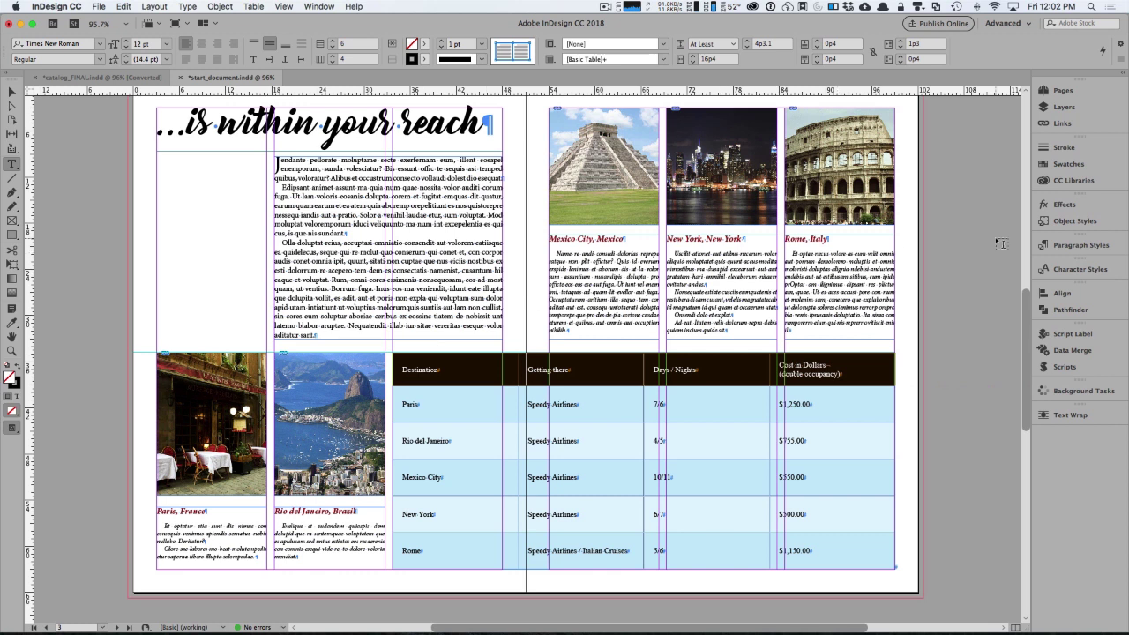
left_click(82, 46)
type("min")
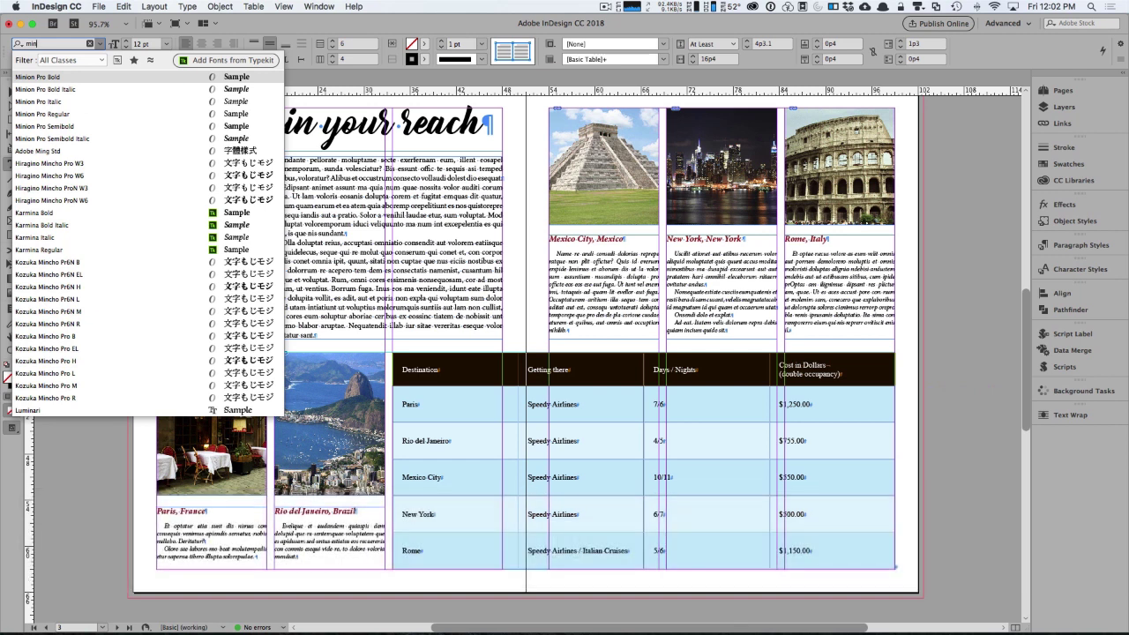
key("Return")
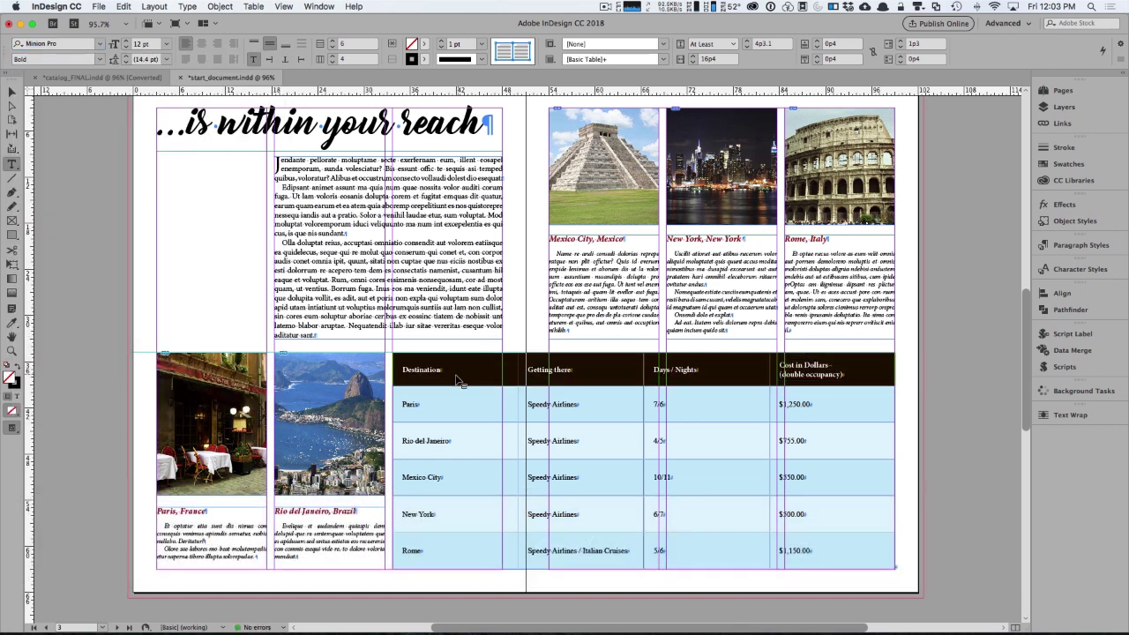
Step: Format the Destination heading in the table's first header cell as all caps in Bold Italic
left_click(420, 369)
double_click(421, 368)
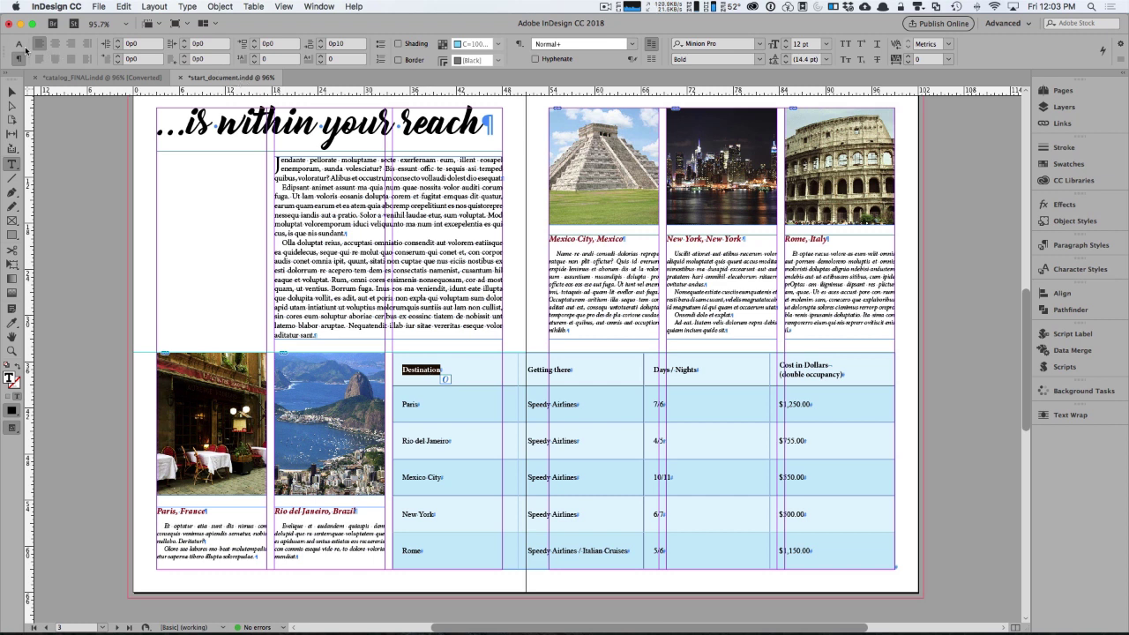
left_click(18, 46)
left_click(204, 44)
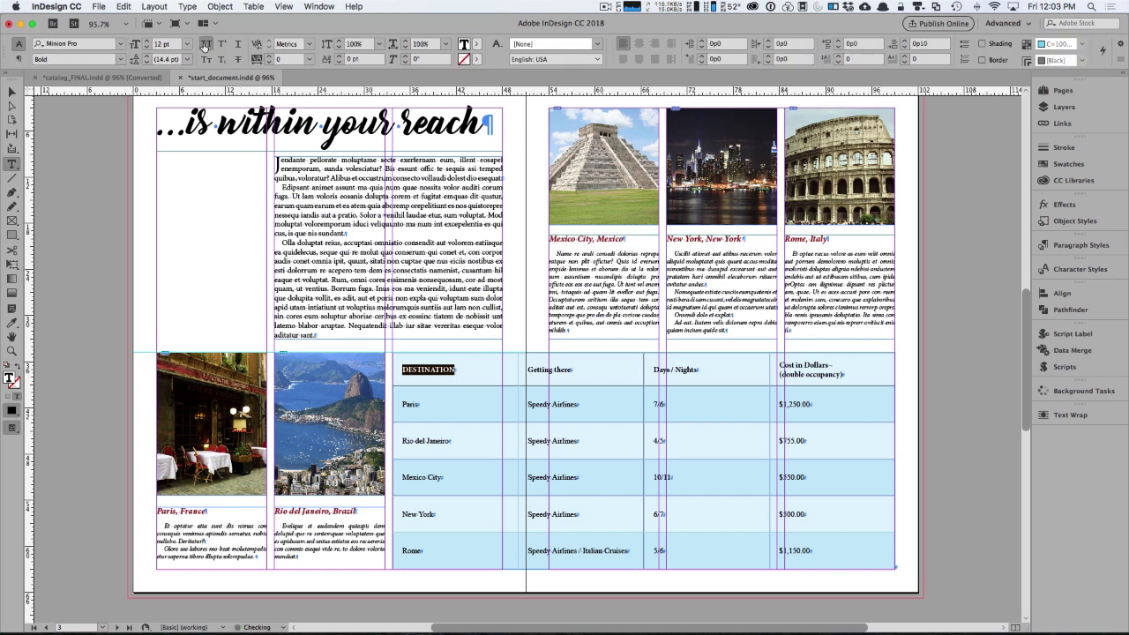
left_click(121, 59)
left_click(104, 134)
left_click(480, 370)
double_click(421, 369)
left_click(480, 372)
double_click(431, 371)
left_click(434, 381)
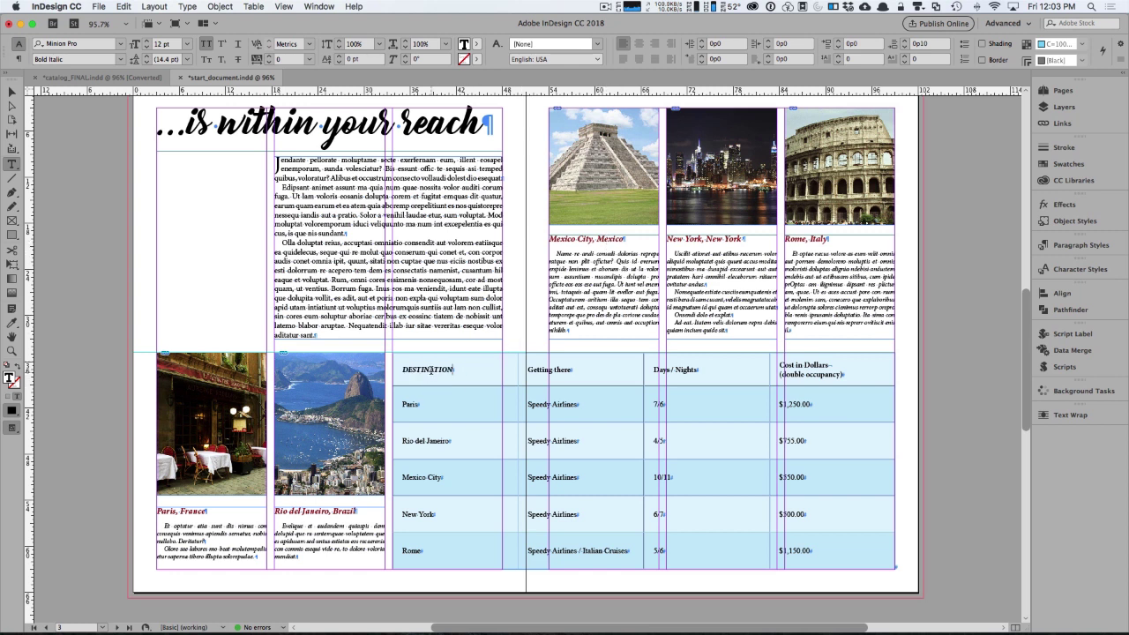
Step: Color the Destination heading text with the Dark Red swatch
double_click(431, 371)
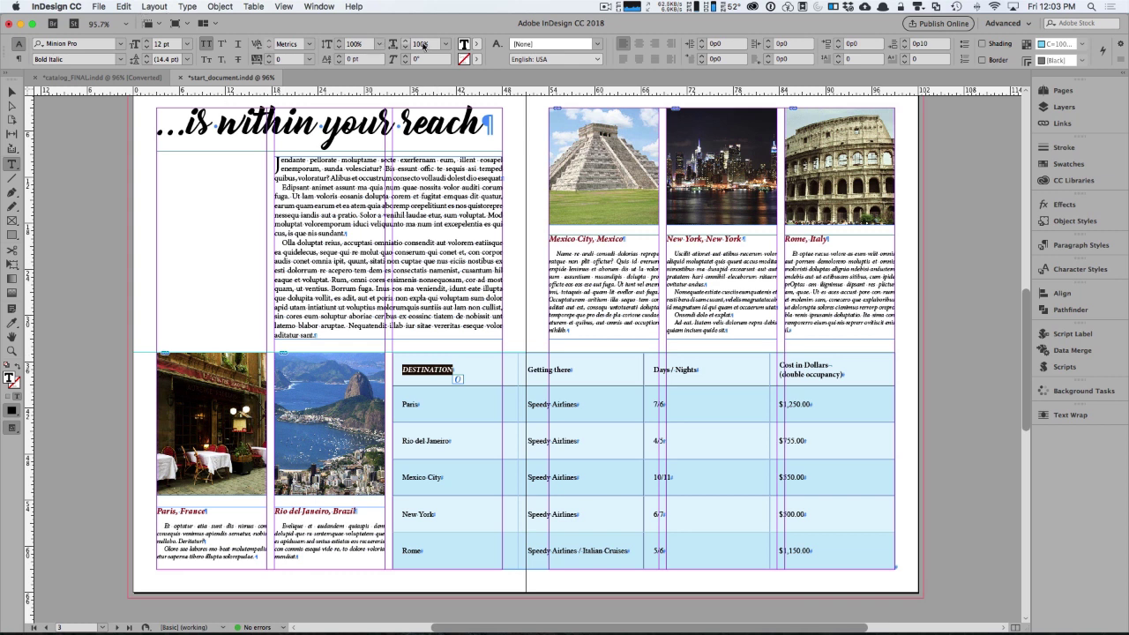
left_click(478, 45)
left_click_drag(477, 141, 479, 179)
left_click(409, 183)
left_click(468, 381)
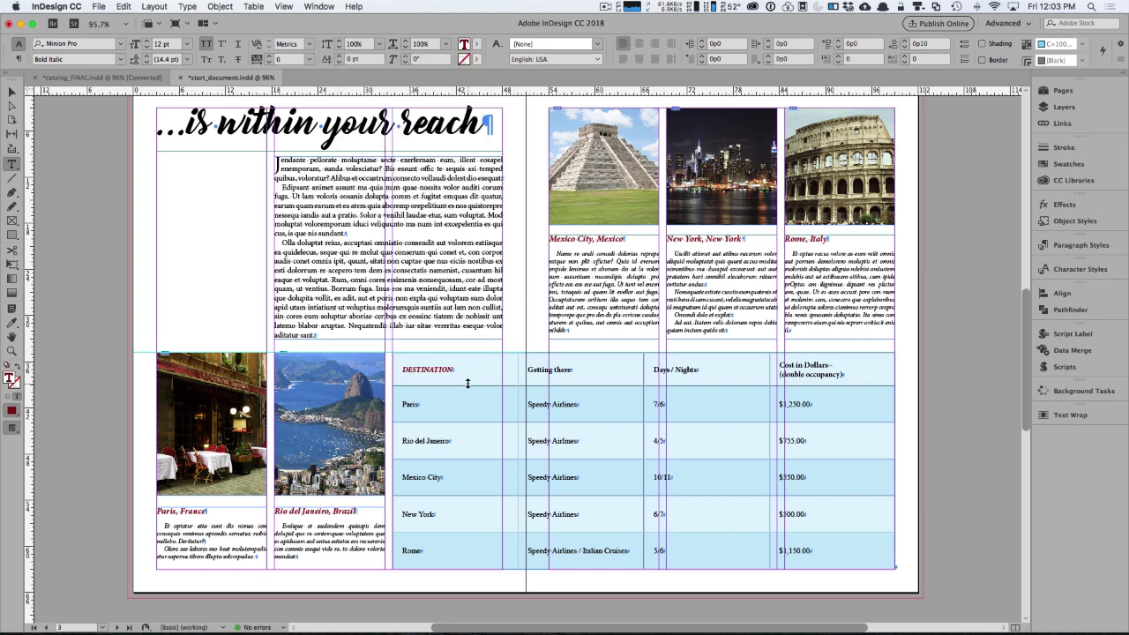
Step: Create a paragraph style named Table header, based on Normal, from the formatted Destination heading
double_click(430, 369)
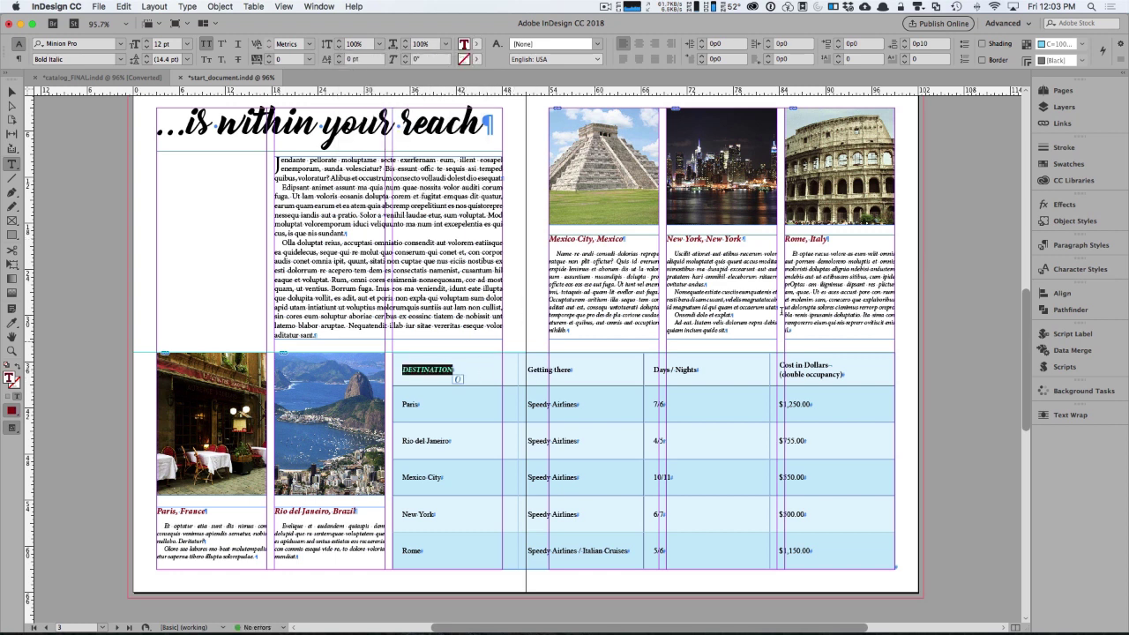
left_click(1097, 247)
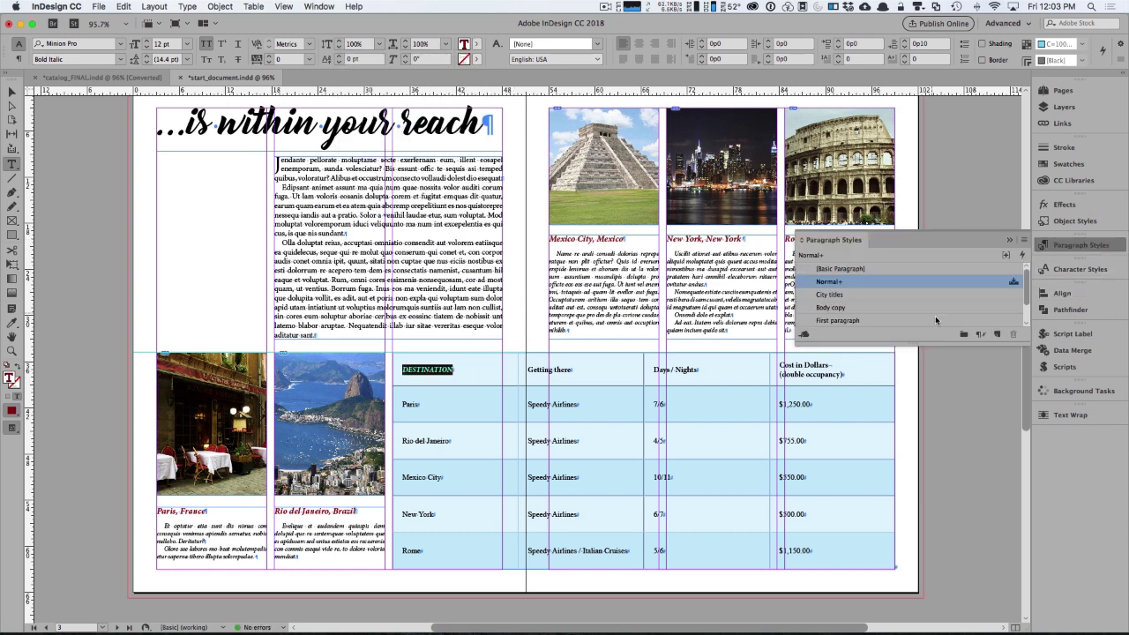
left_click(997, 335, "alt")
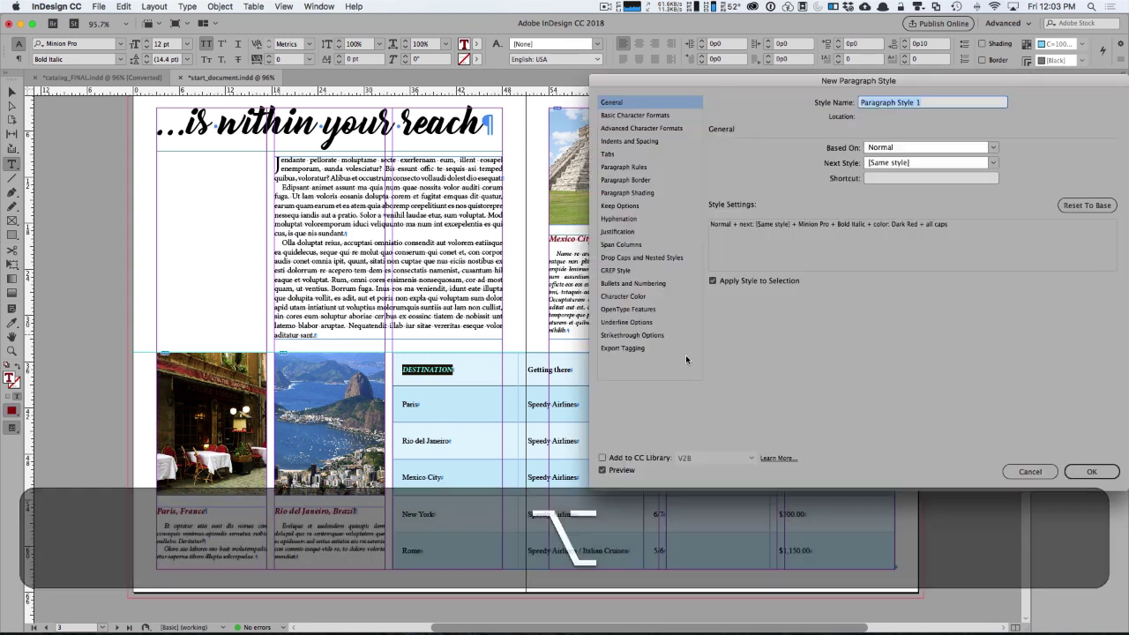
type("Table")
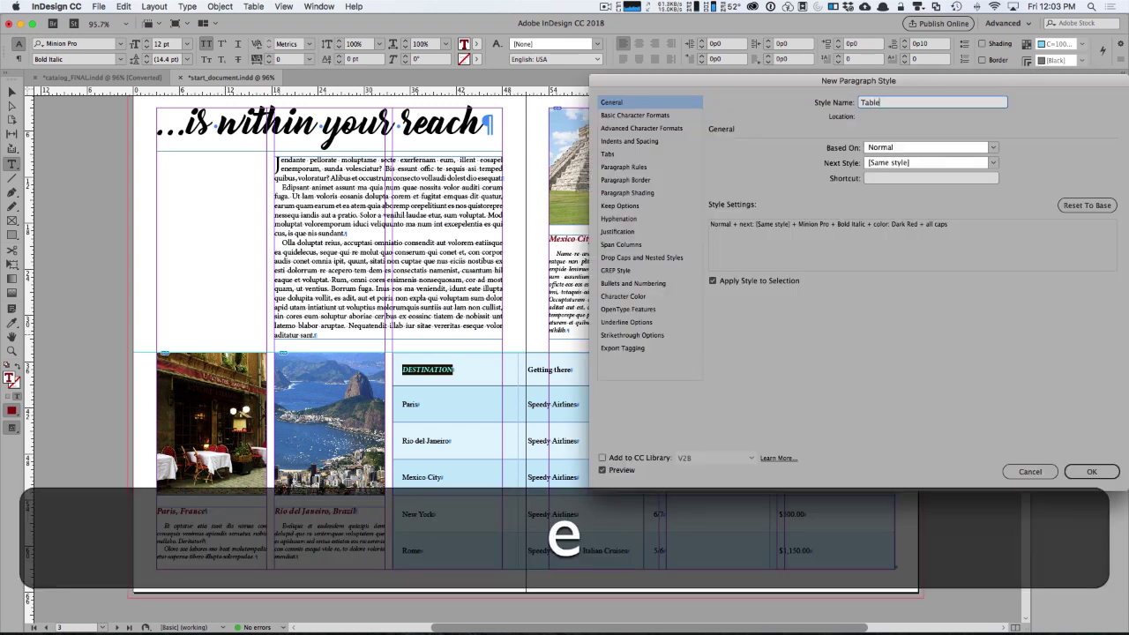
type(" header")
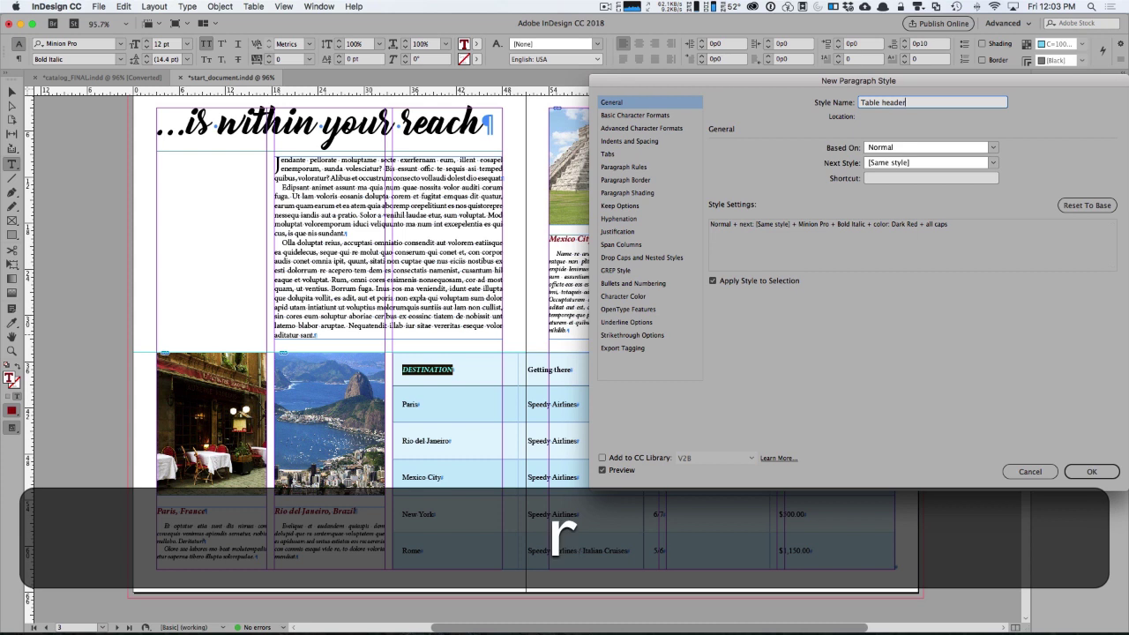
left_click(993, 147)
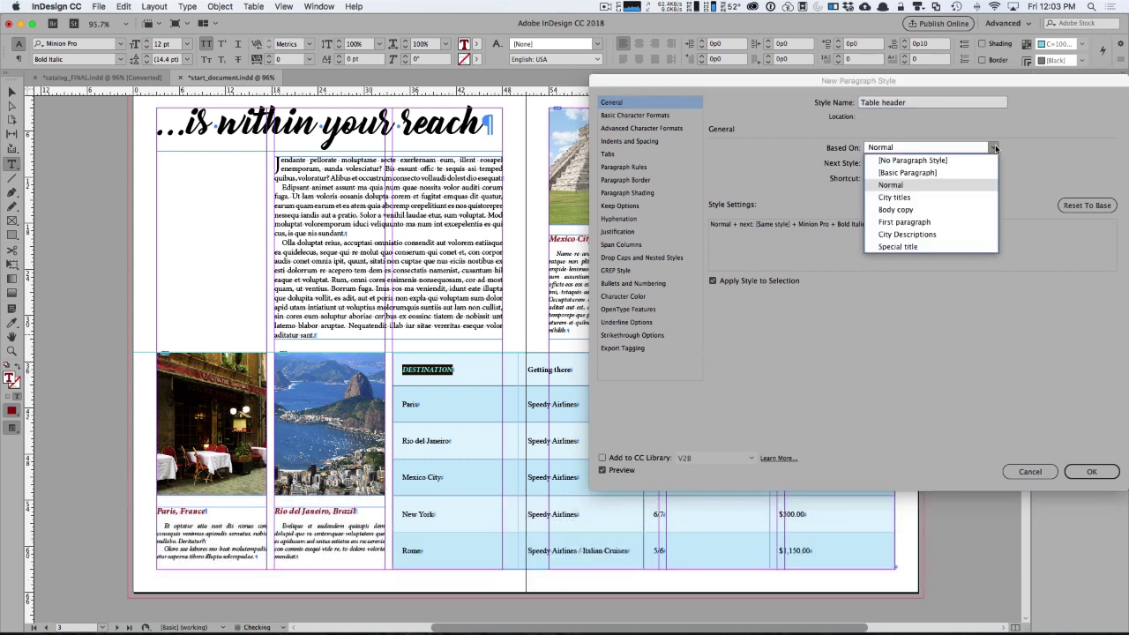
left_click(972, 162)
left_click(1089, 472)
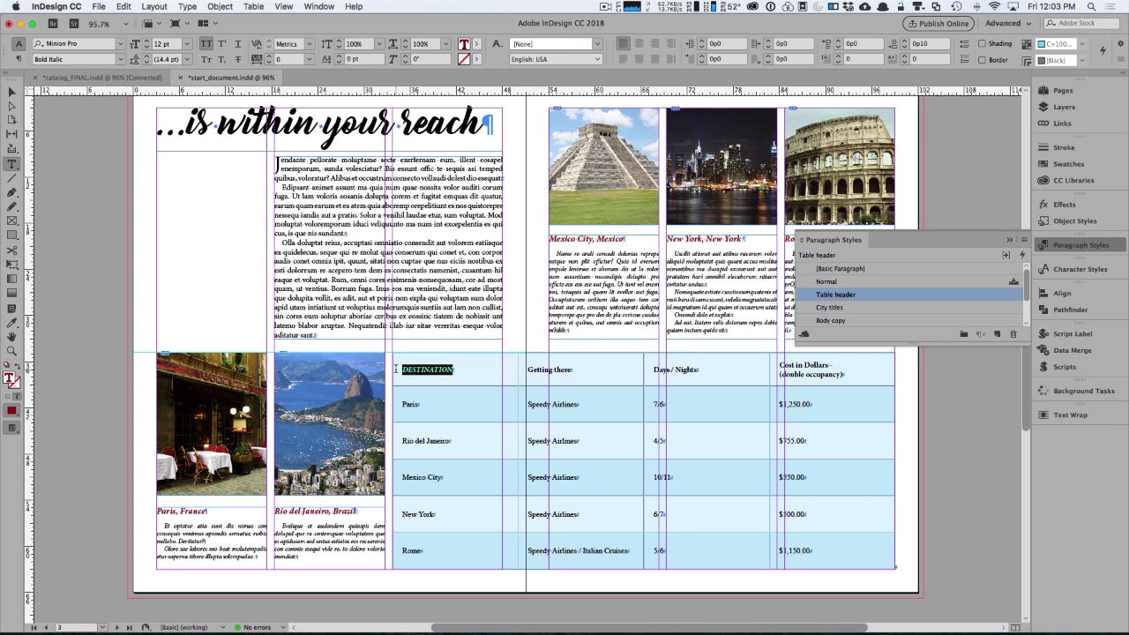
Step: Apply the Table header paragraph style to all cells in the table's header row
left_click(389, 370)
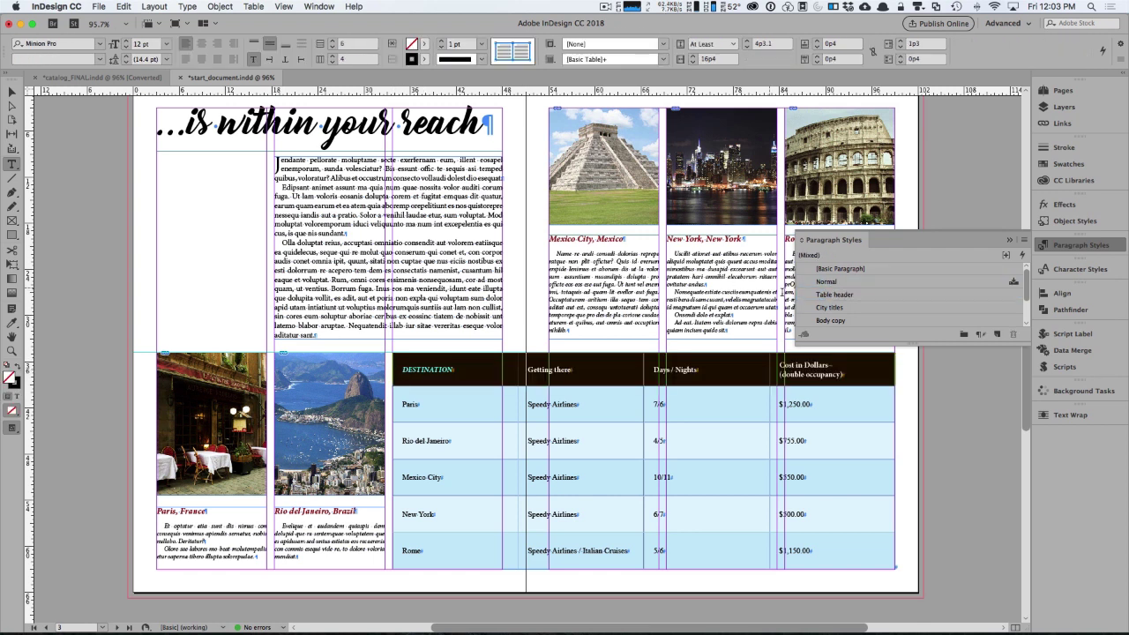
left_click(839, 295)
left_click(826, 374)
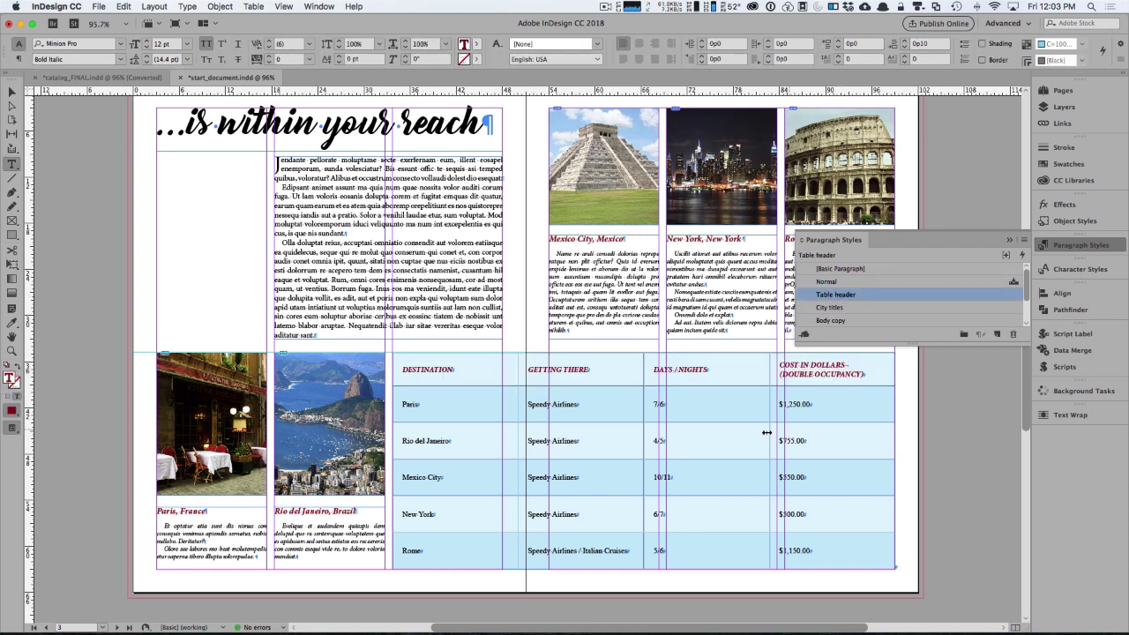
left_click(1069, 246)
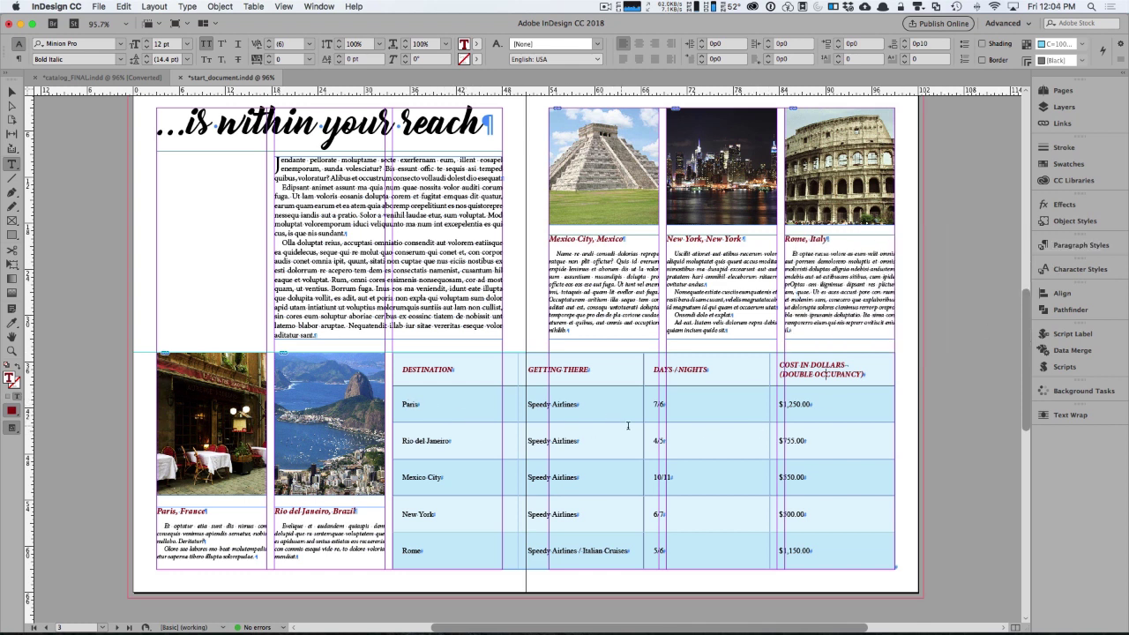
Step: Format the word Paris in the first destination row as Minion Pro Italic at 11 pt
double_click(410, 405)
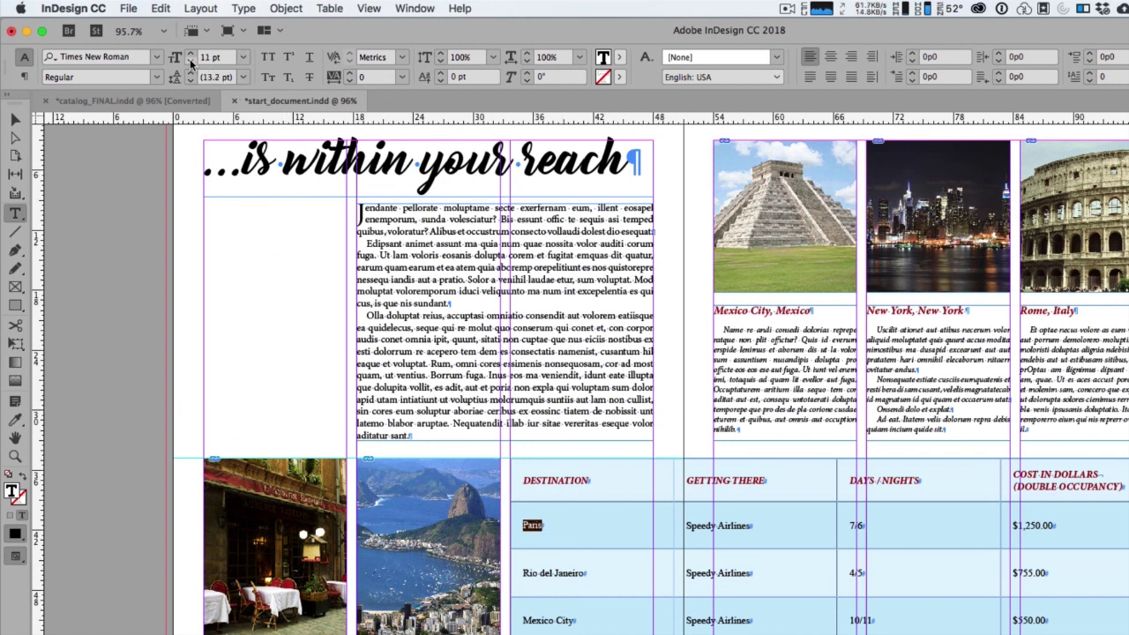
left_click_drag(142, 58, 29, 58)
type("mini")
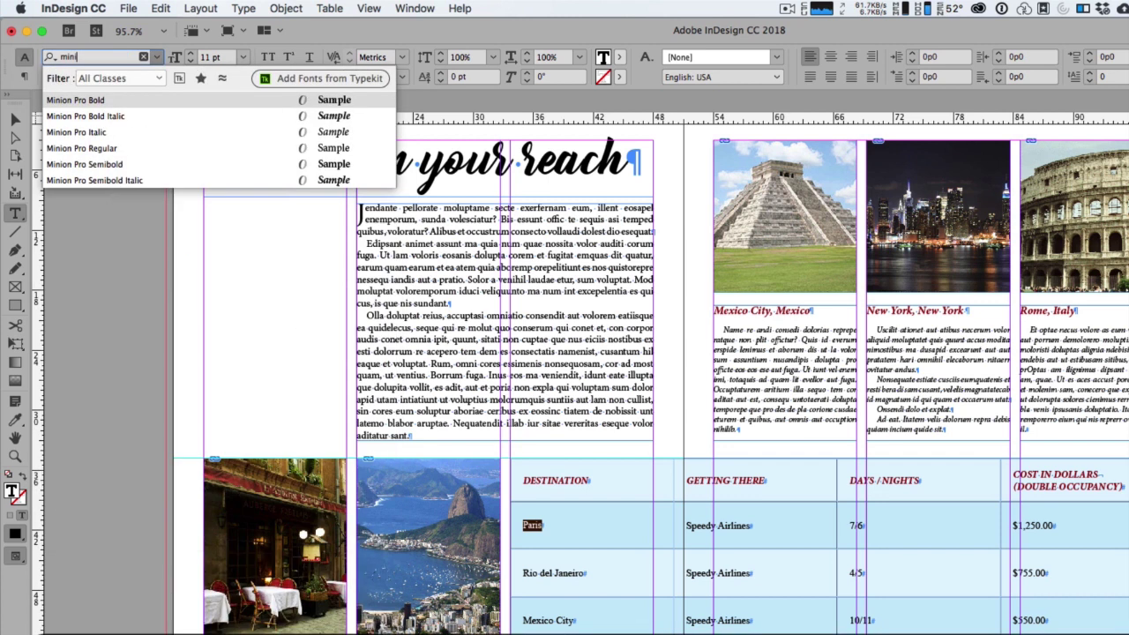
key("Down")
key("Down")
key("Return")
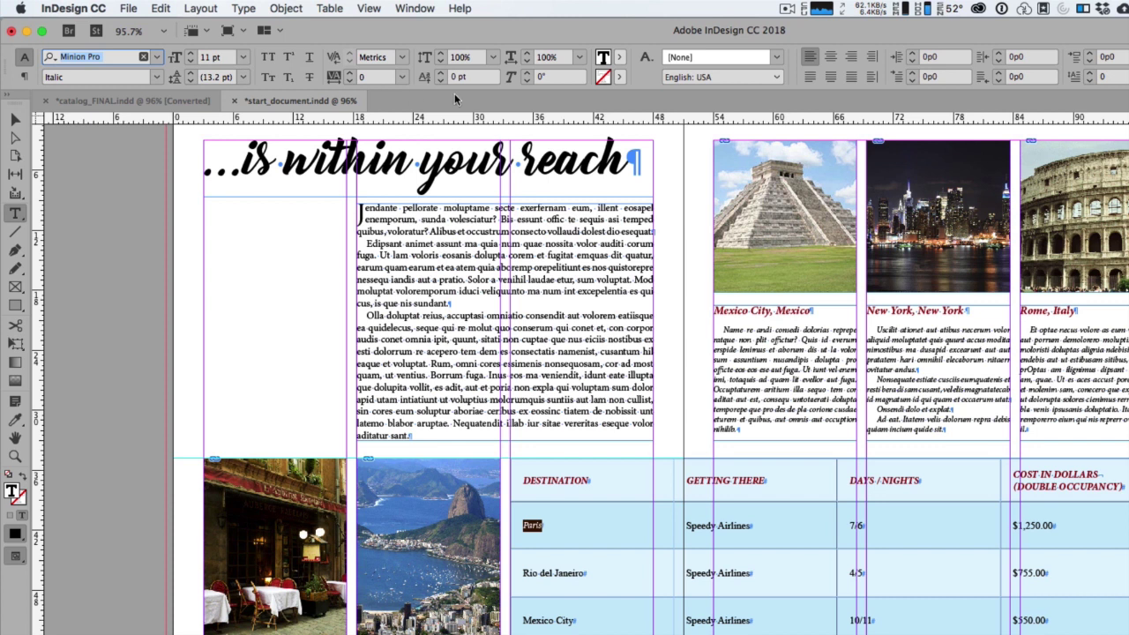
Step: Color the Paris cell text with the Dark Red swatch at a 60% tint
left_click(622, 60)
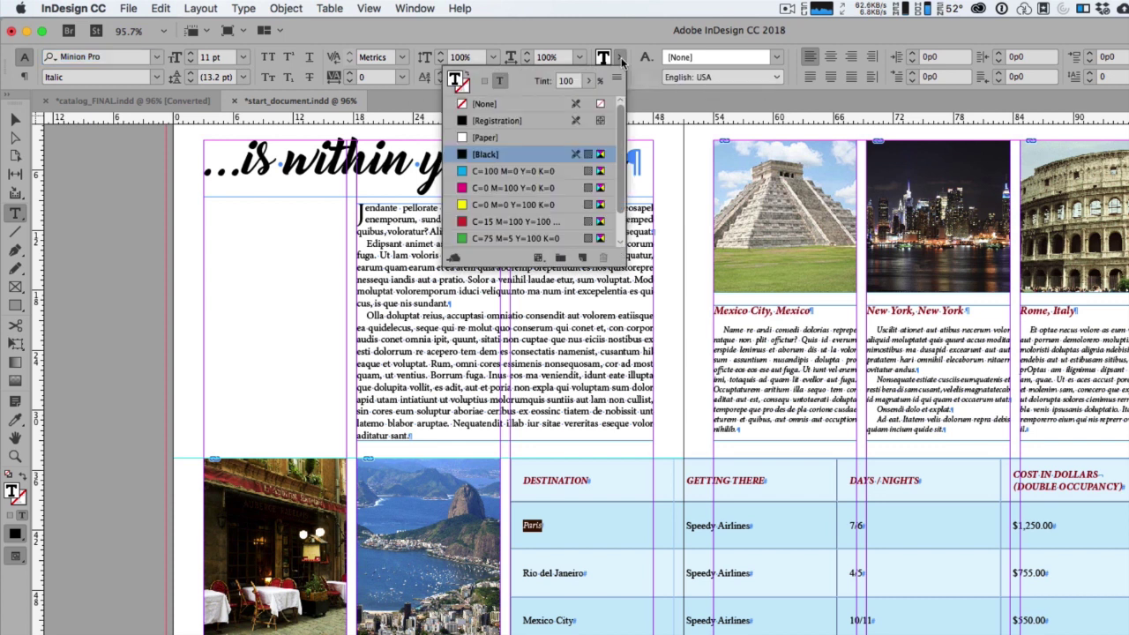
scroll(620, 228, "down", 1)
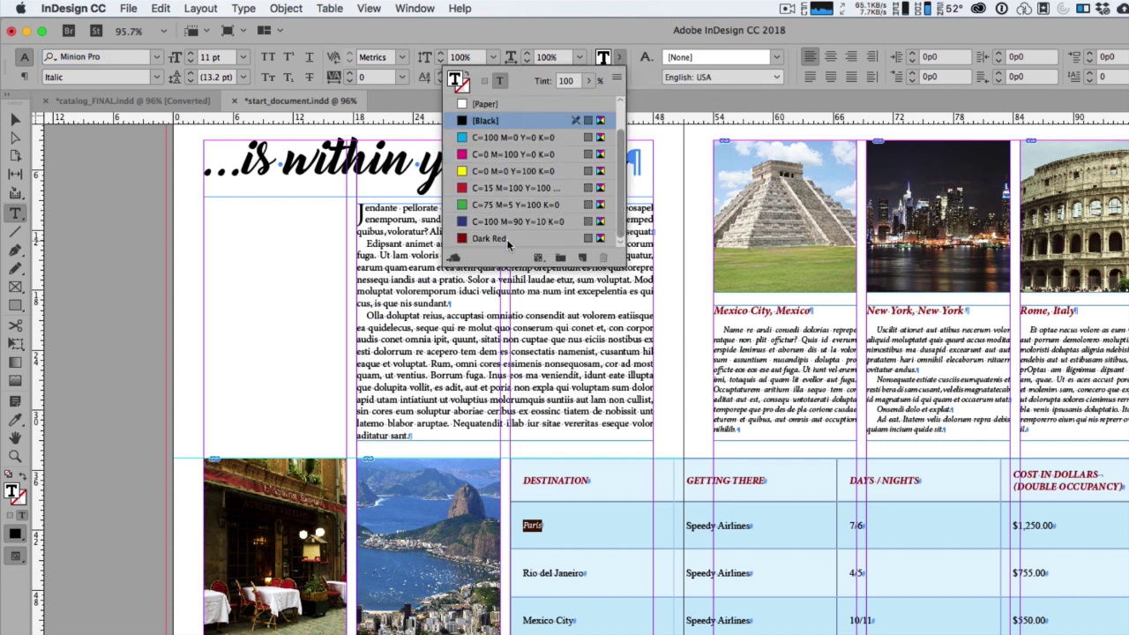
left_click(512, 239)
double_click(565, 82)
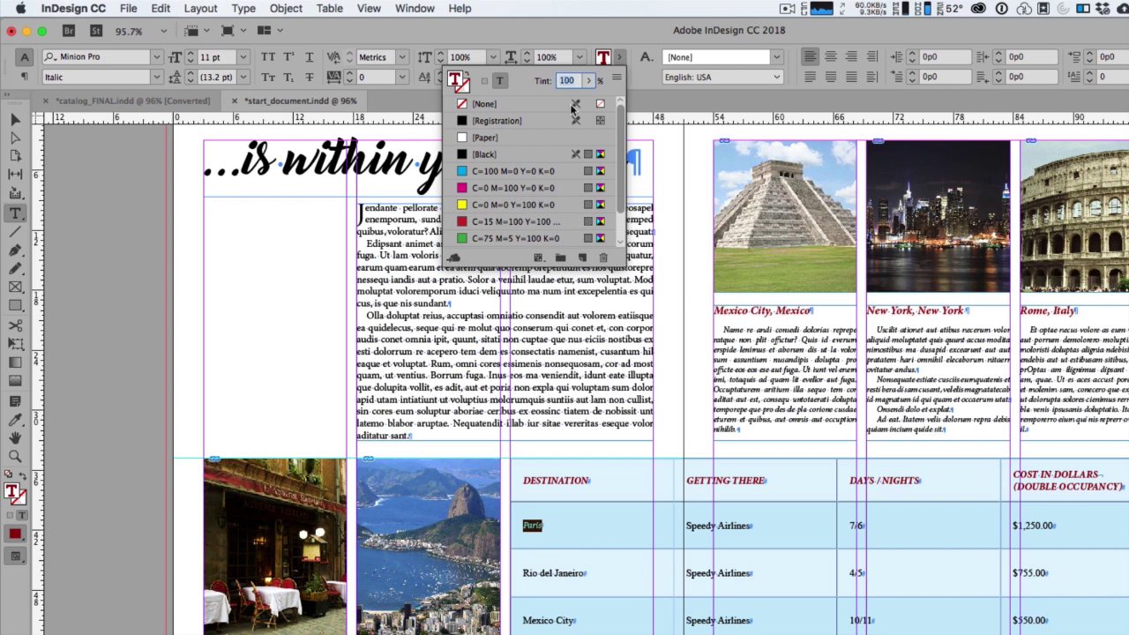
type("60")
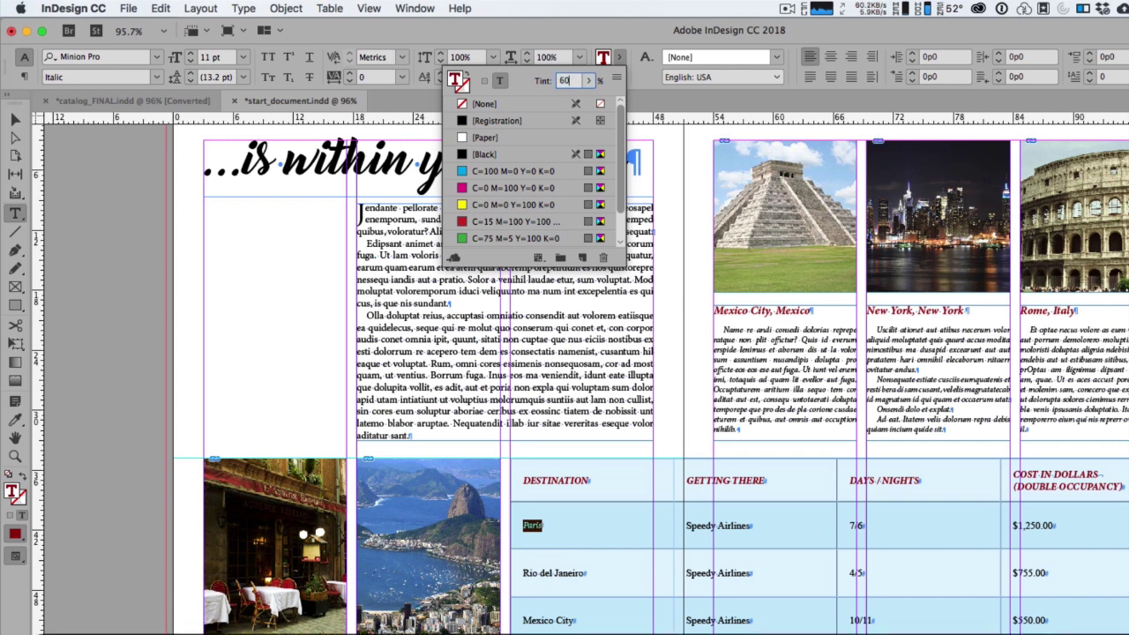
key("Return")
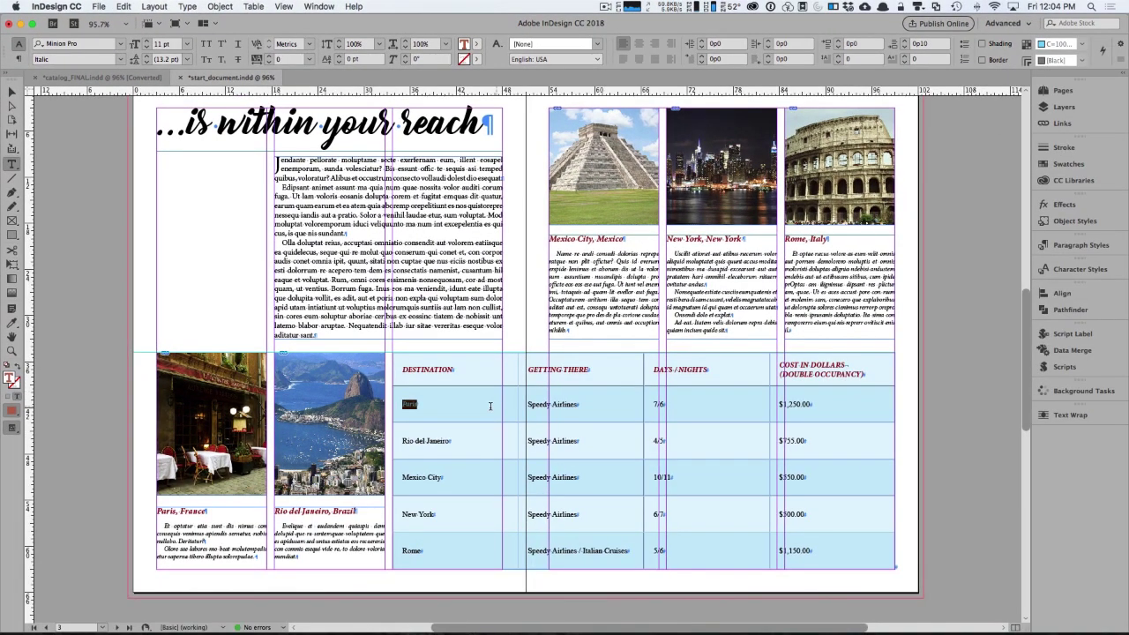
Step: Create a paragraph style named Table cells from the formatted Paris text
left_click(1080, 245)
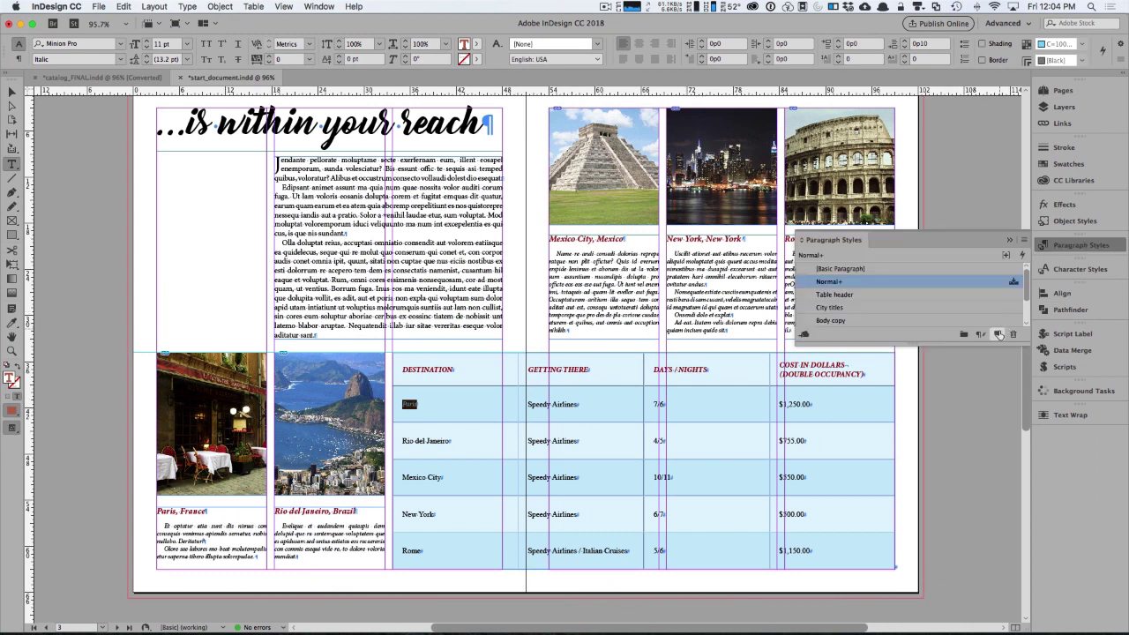
left_click(999, 332, "alt")
type("Table cells")
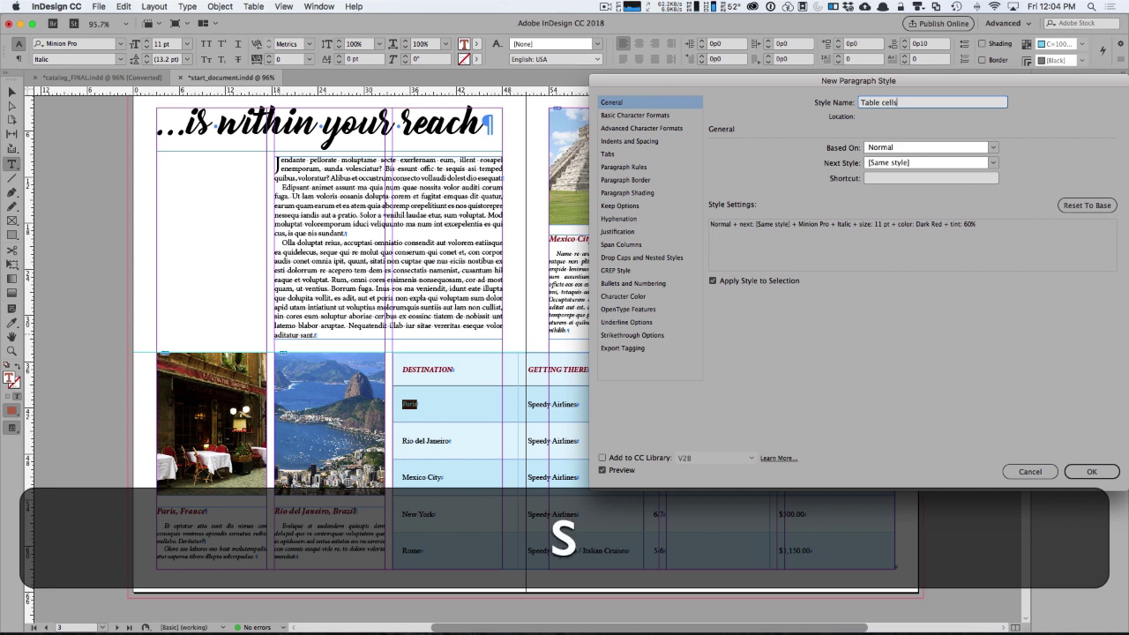
key("Return")
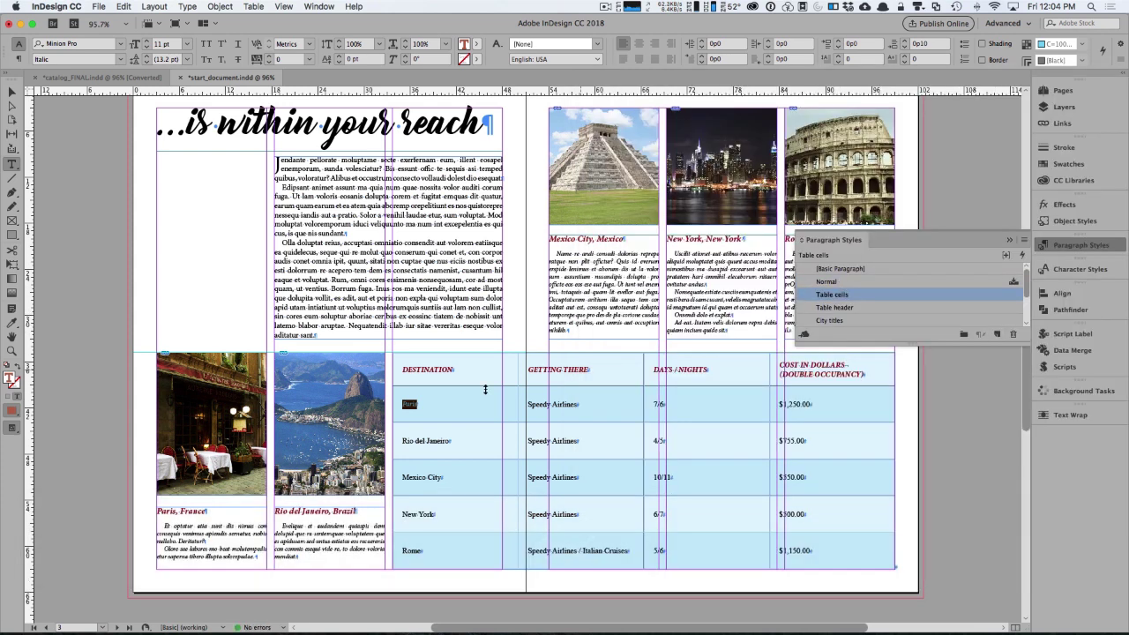
Step: Apply the Table cells paragraph style to all destination rows below the table header, and close the styles list
left_click_drag(389, 406, 463, 542)
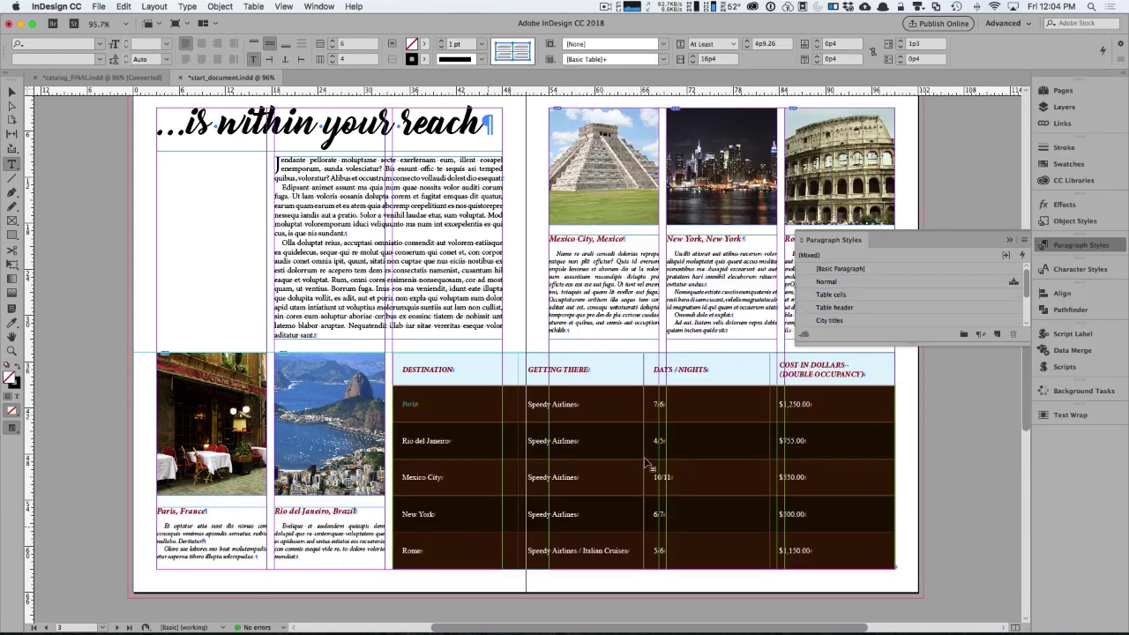
left_click(865, 294)
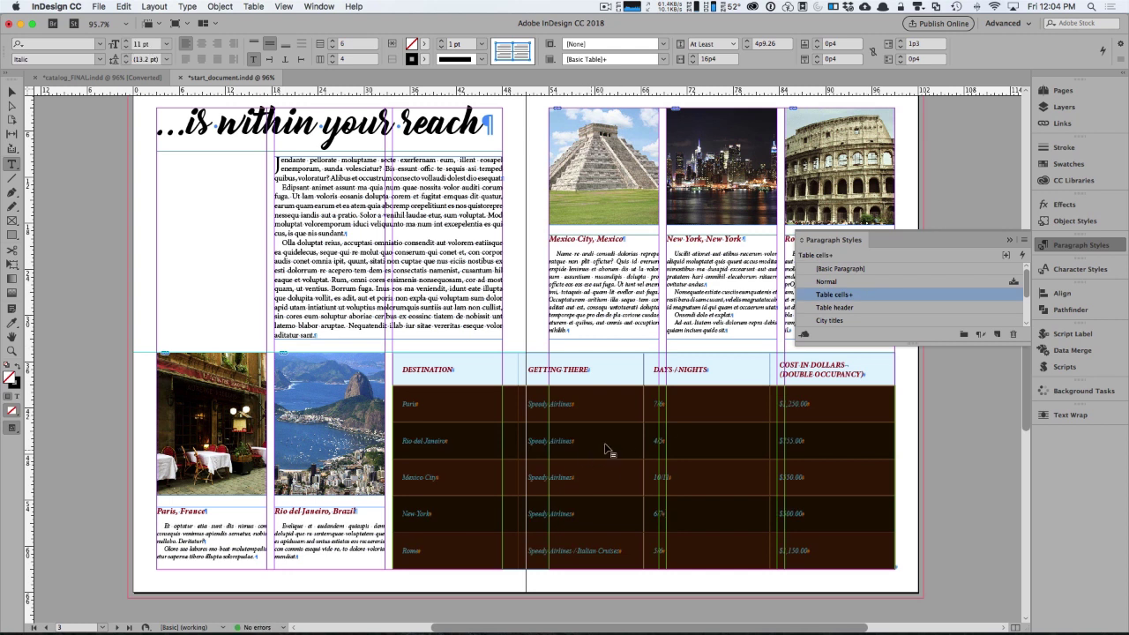
left_click(1066, 246)
left_click(871, 407)
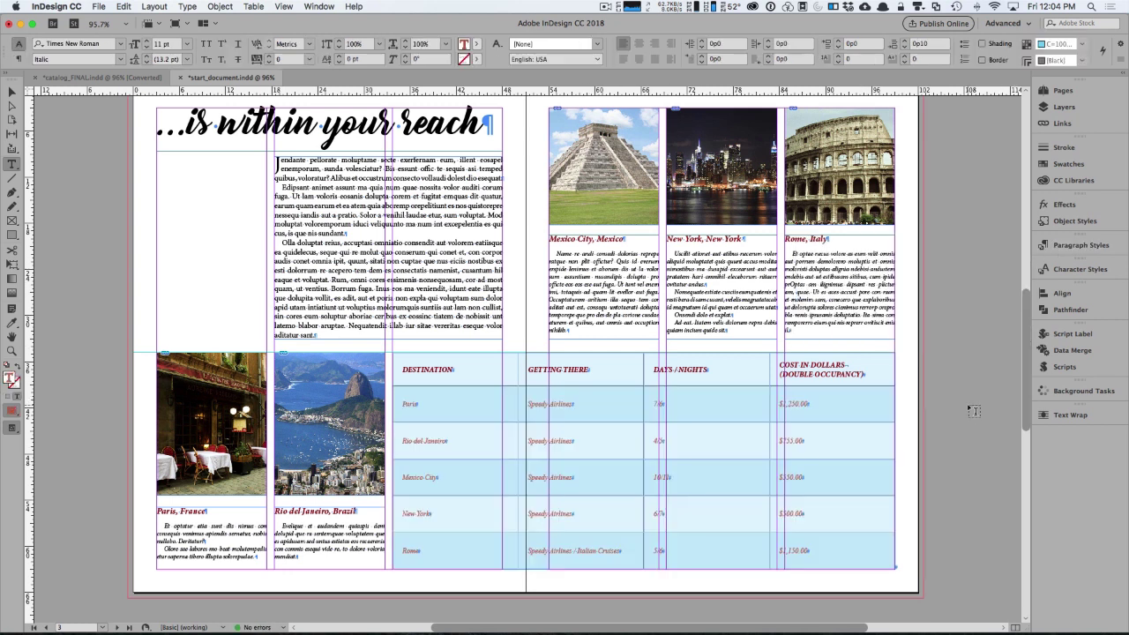
Step: Deselect the table and preview the spread without guides, frame edges and hidden characters
left_click(11, 92)
left_click(91, 168)
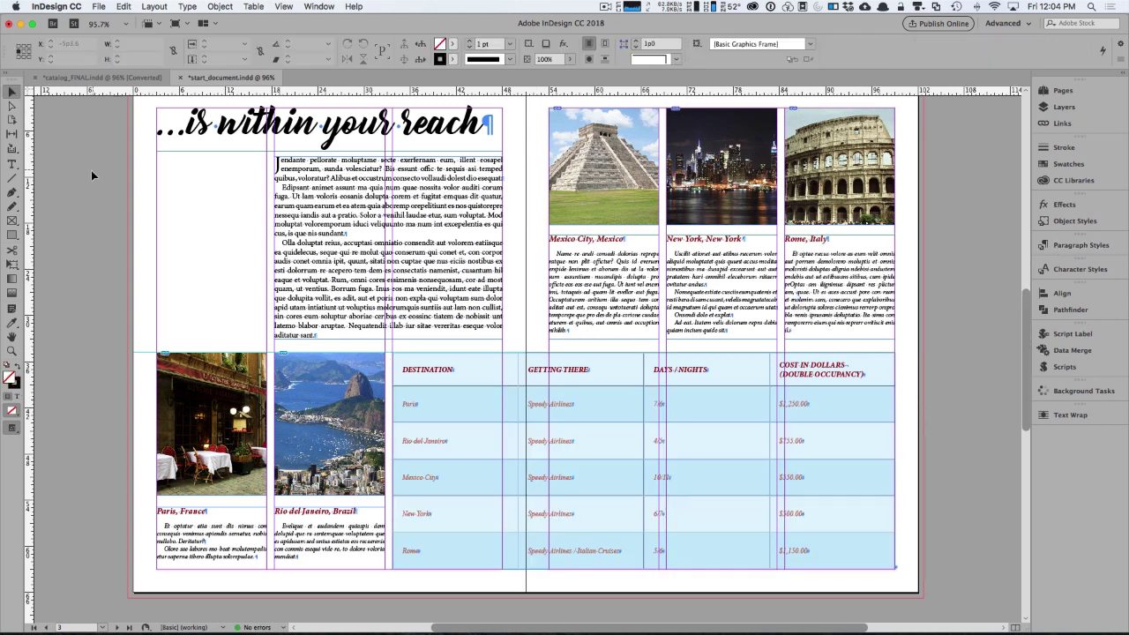
scroll(92, 171, "up", 1)
key("w")
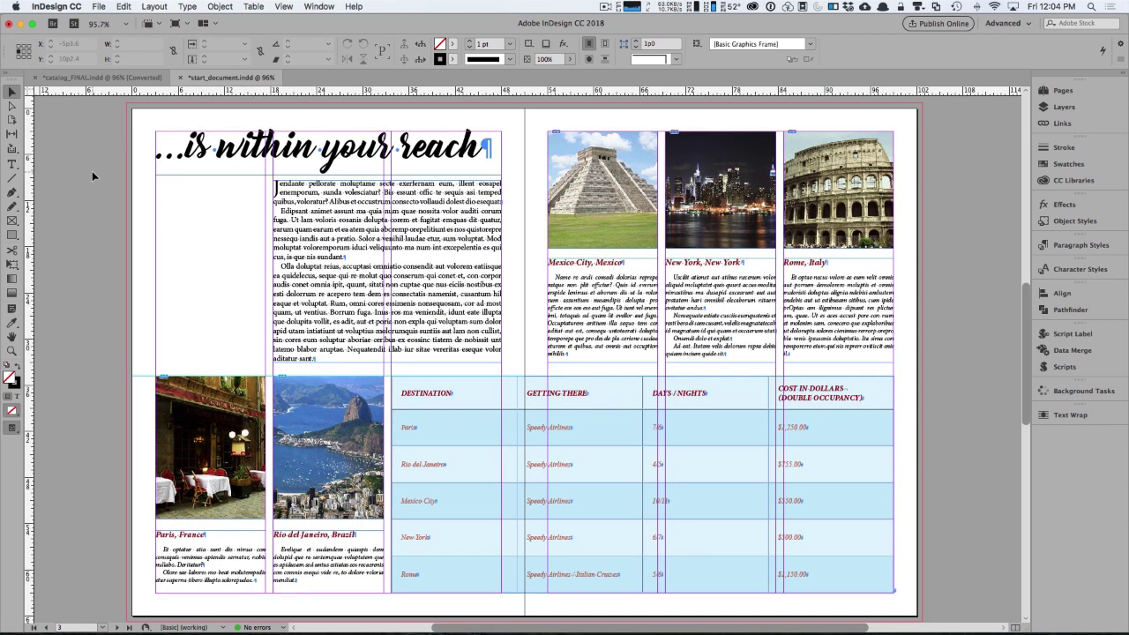
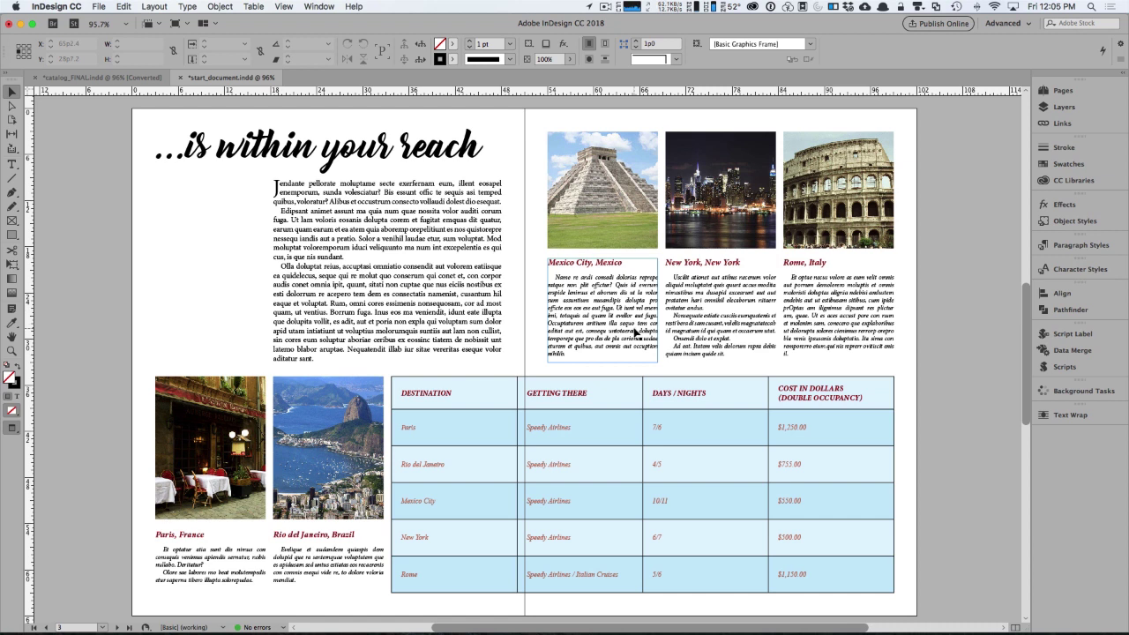
key("w")
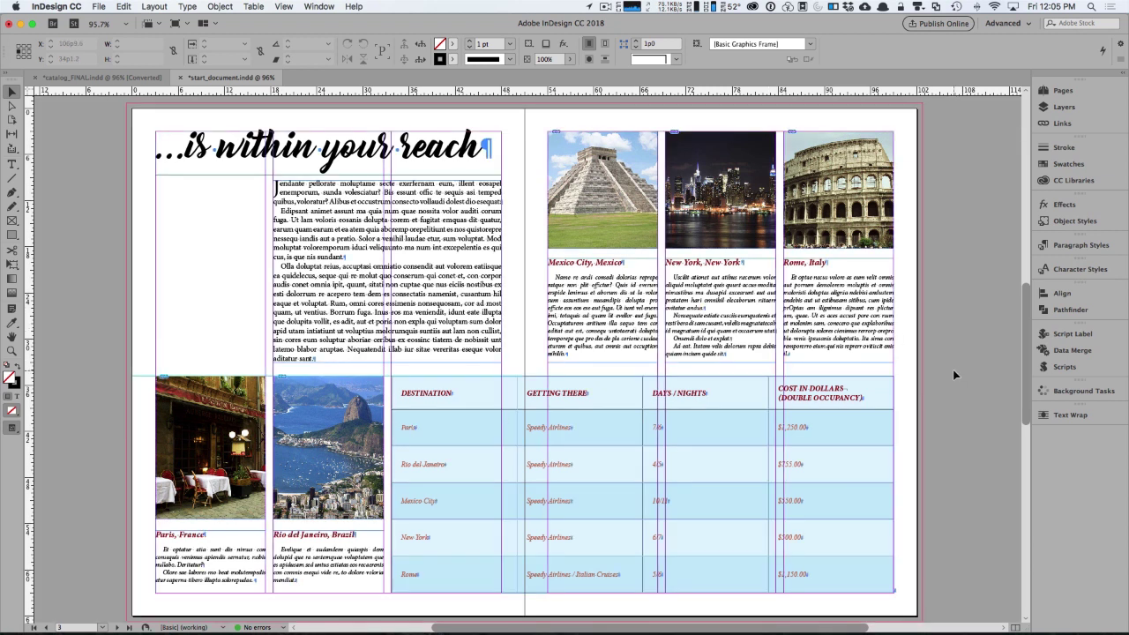
Step: Select the entire destination table and set its cell stroke weight to 0 pt, then deselect it
double_click(443, 400)
left_click(387, 380)
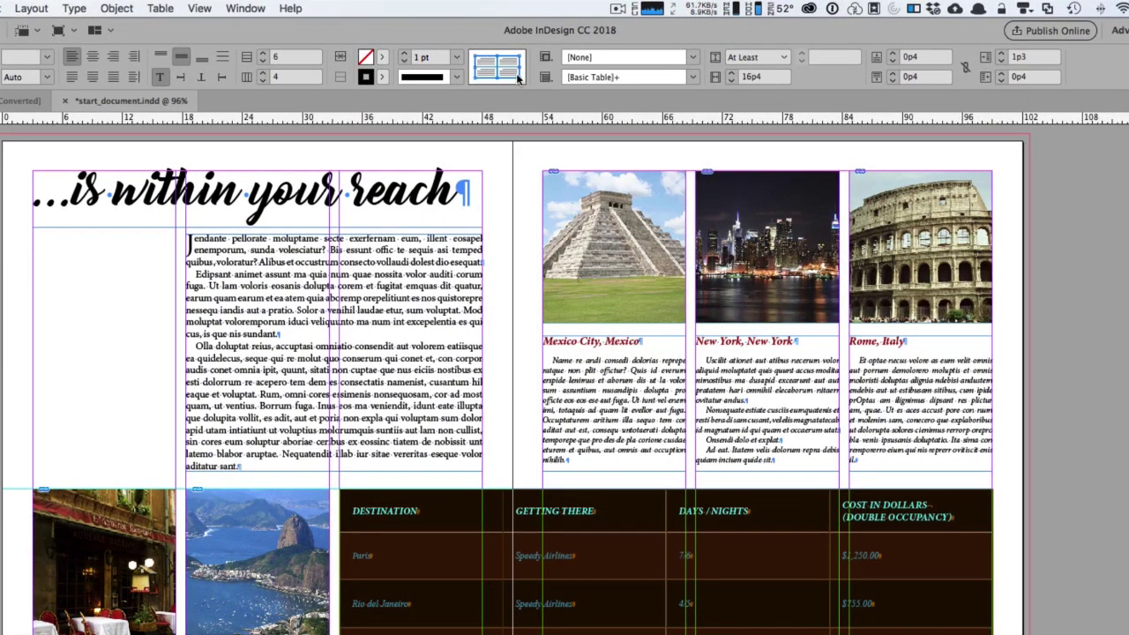
left_click(457, 58)
left_click(453, 75)
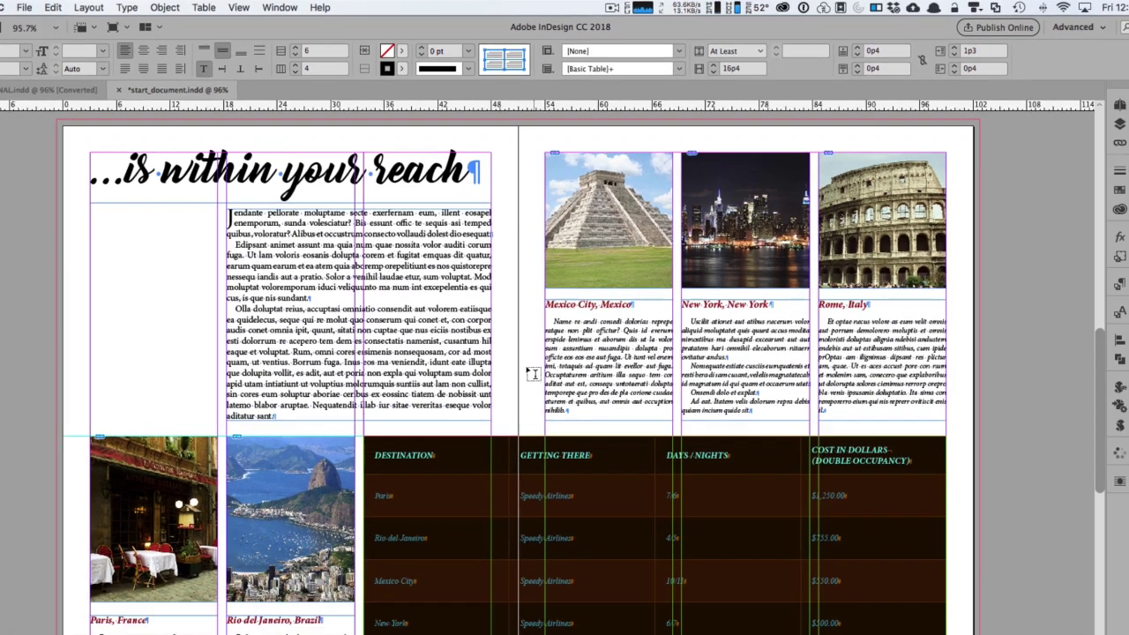
left_click(423, 471)
key("Escape")
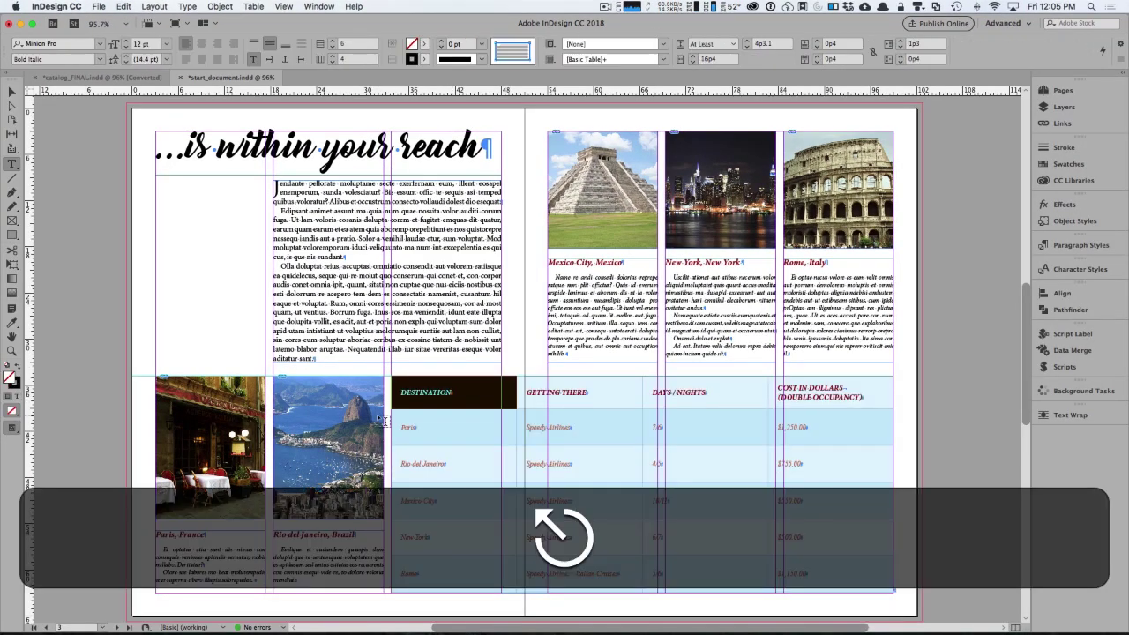
left_click(102, 386)
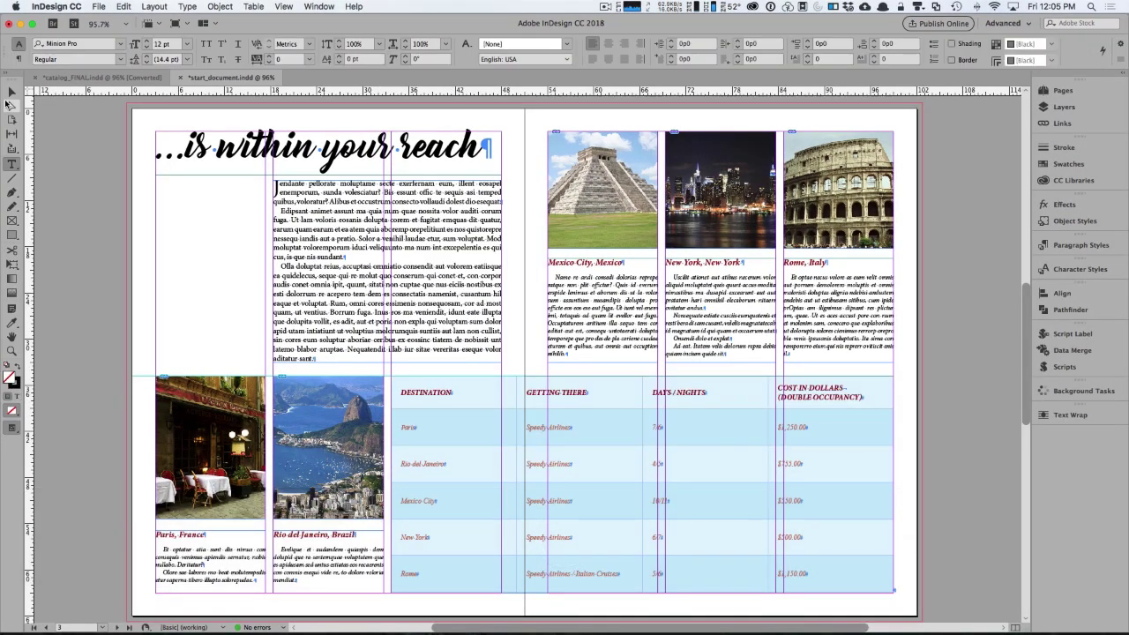
Step: Preview the spread with the borderless table, and return to the normal view
left_click(9, 95)
key("w")
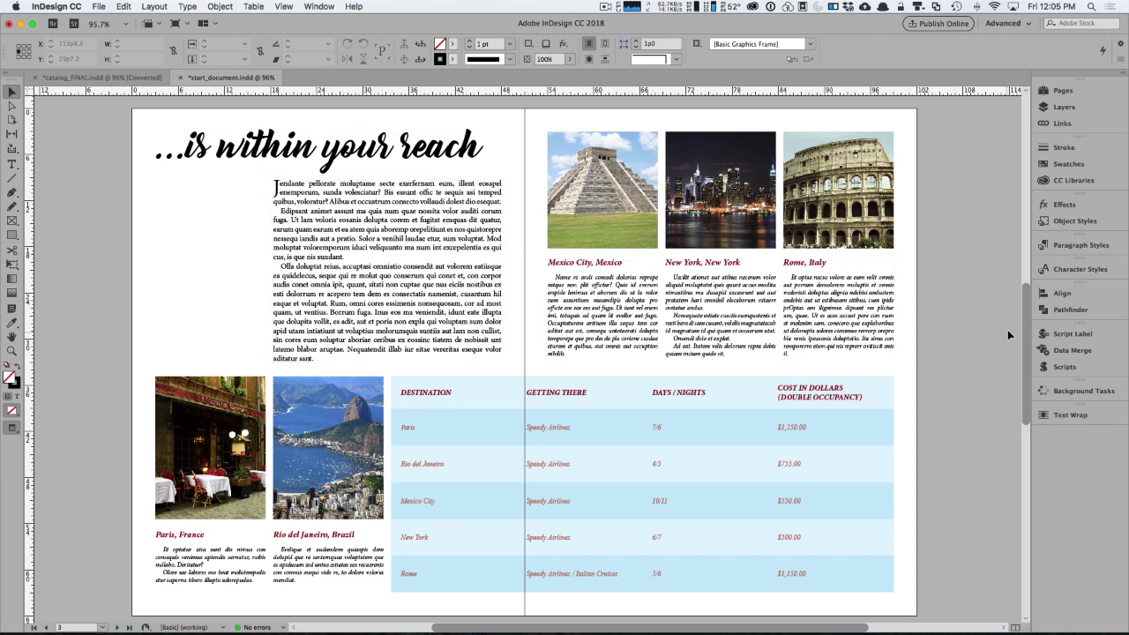
left_click_drag(1025, 321, 1025, 323)
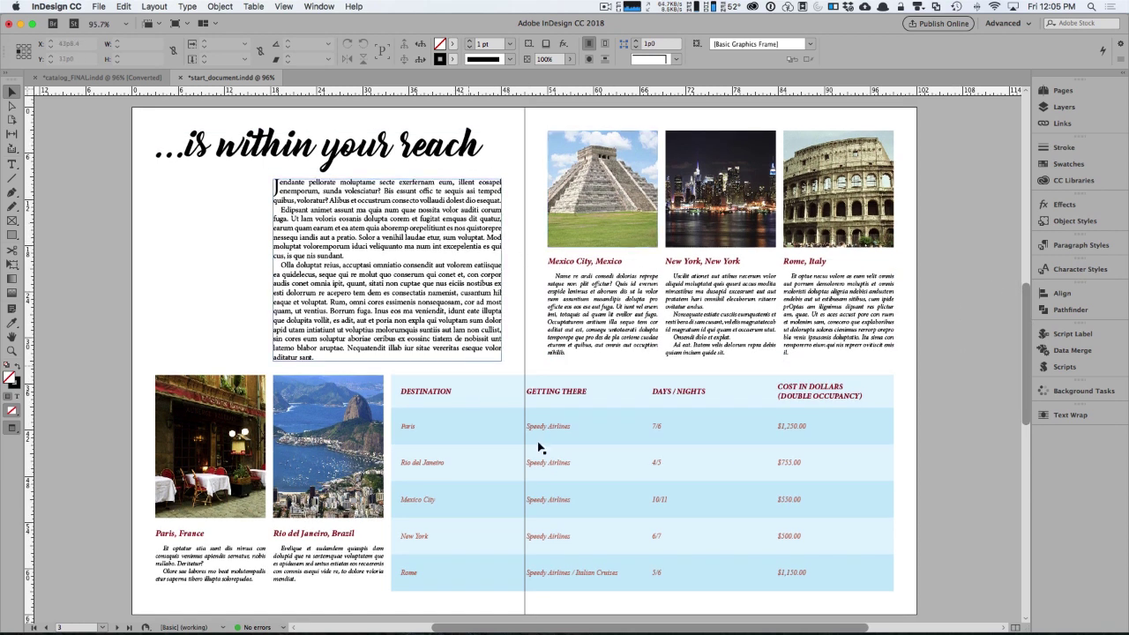
key("w")
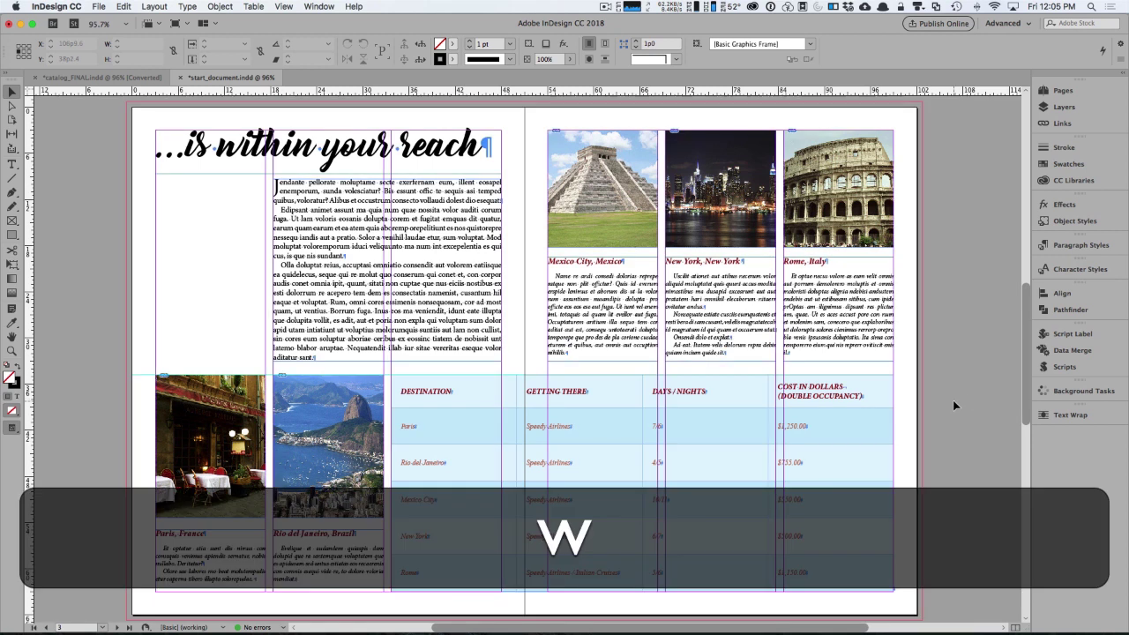
Step: Place bkground4.jpg from the Links folder and size its frame to cover the whole spread out to the bleed edges
key("super+d")
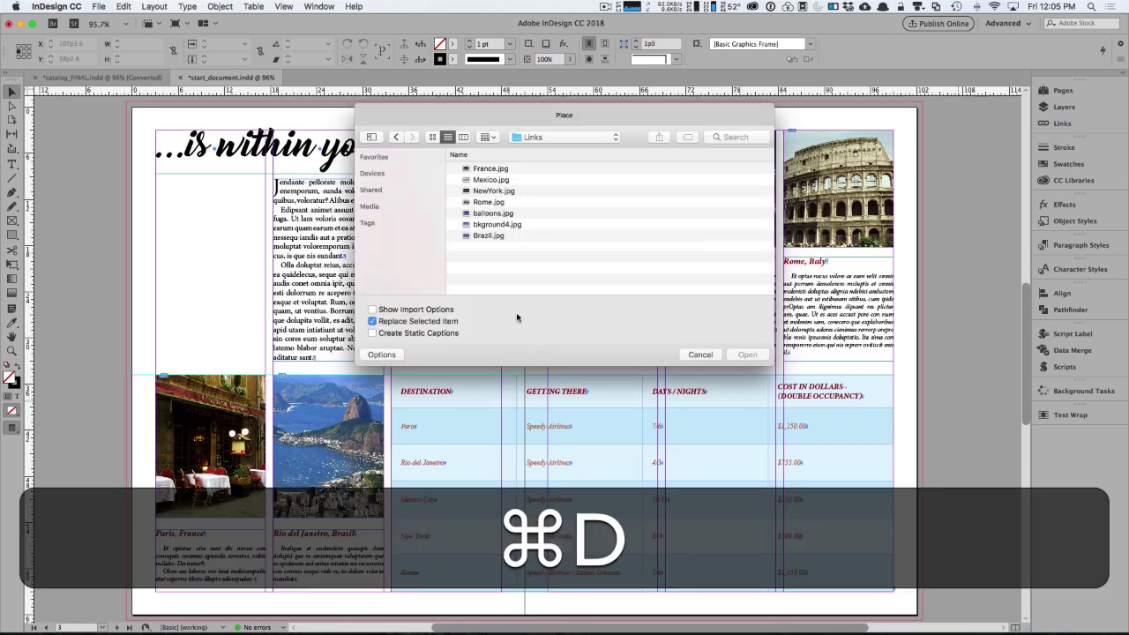
left_click(496, 226)
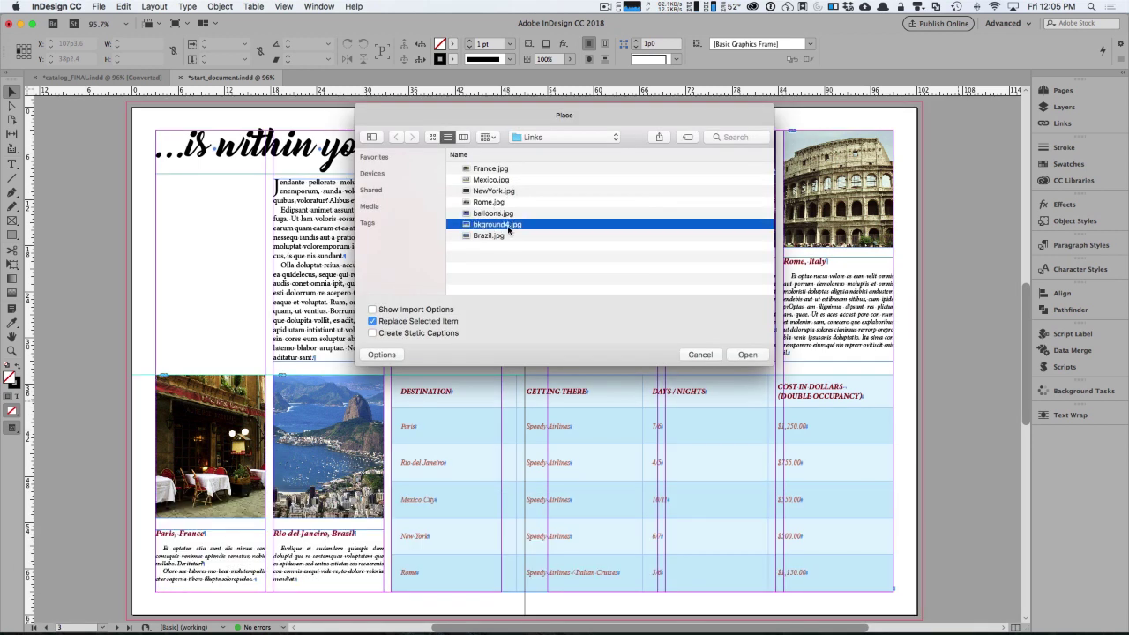
left_click(748, 355)
key("super+minus")
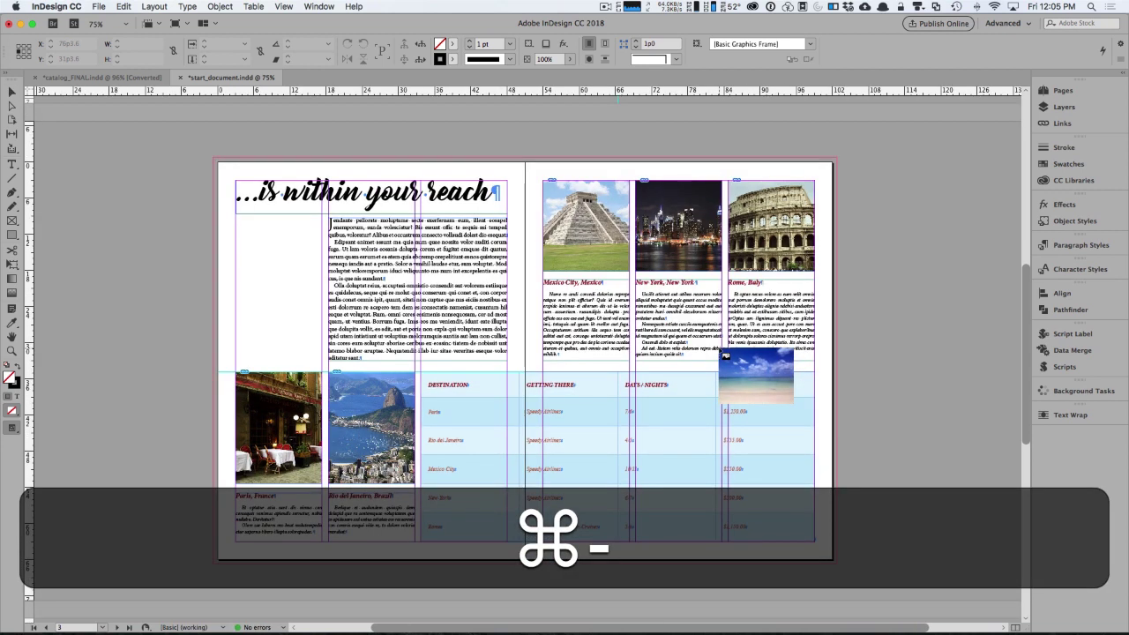
left_click_drag(216, 161, 754, 466)
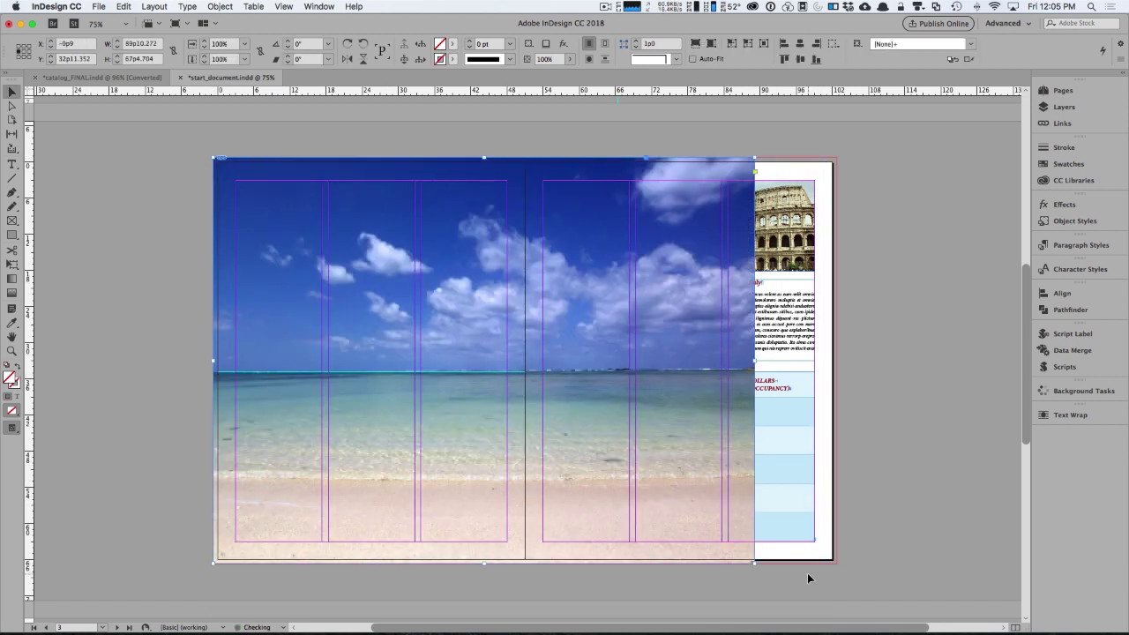
left_click_drag(755, 562, 836, 562)
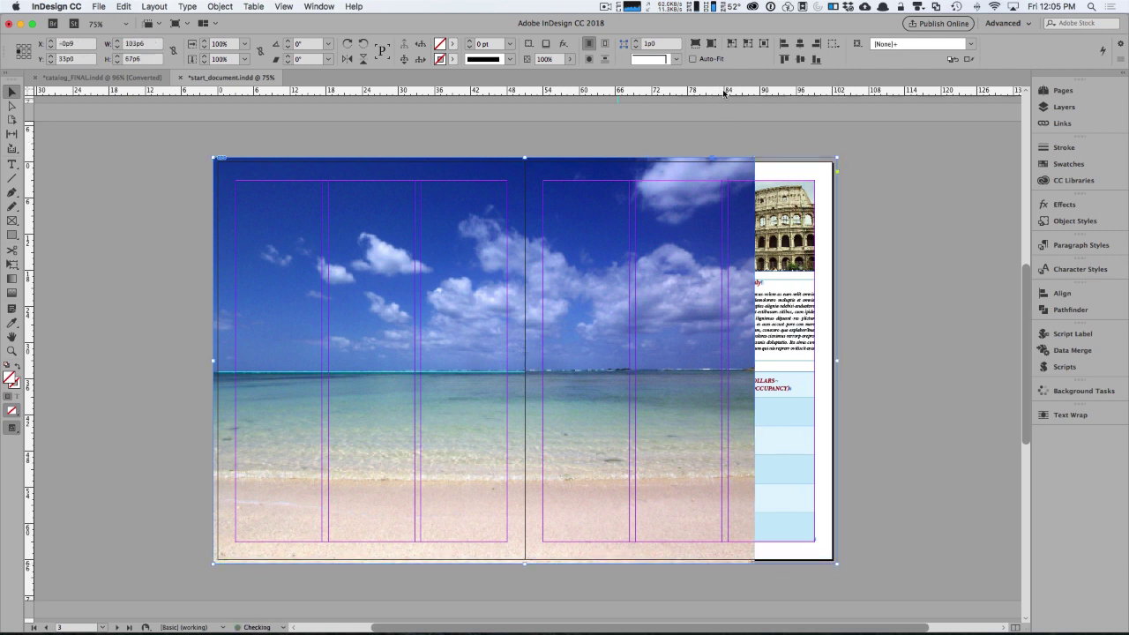
Step: Fill the background frame proportionally with the beach image and send it behind all other objects on the spread
left_click(696, 44)
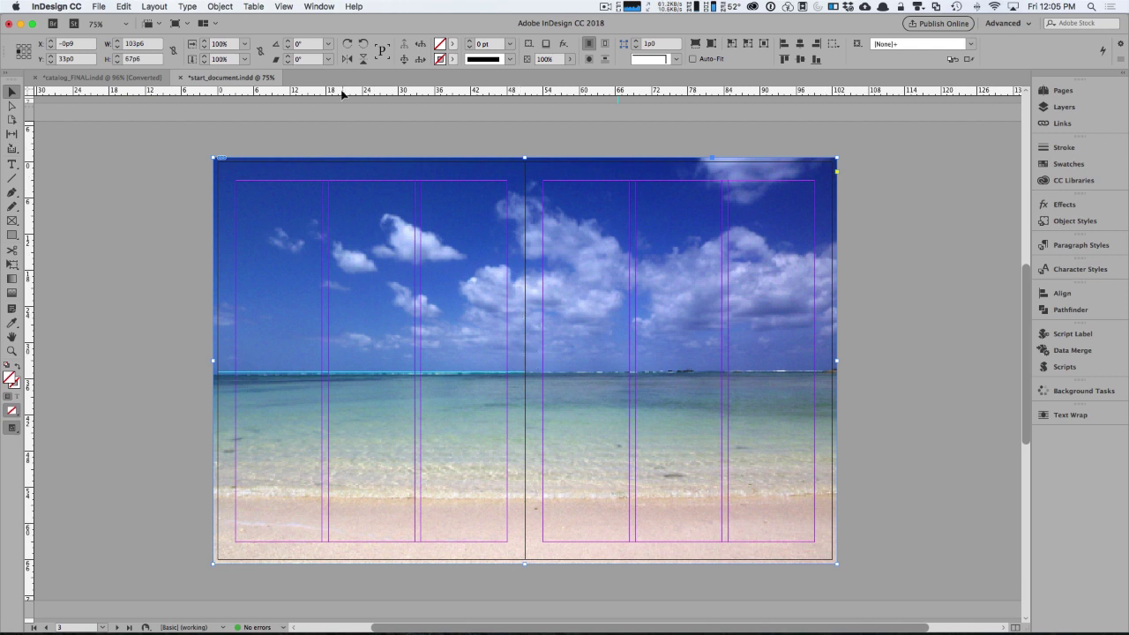
left_click(226, 7)
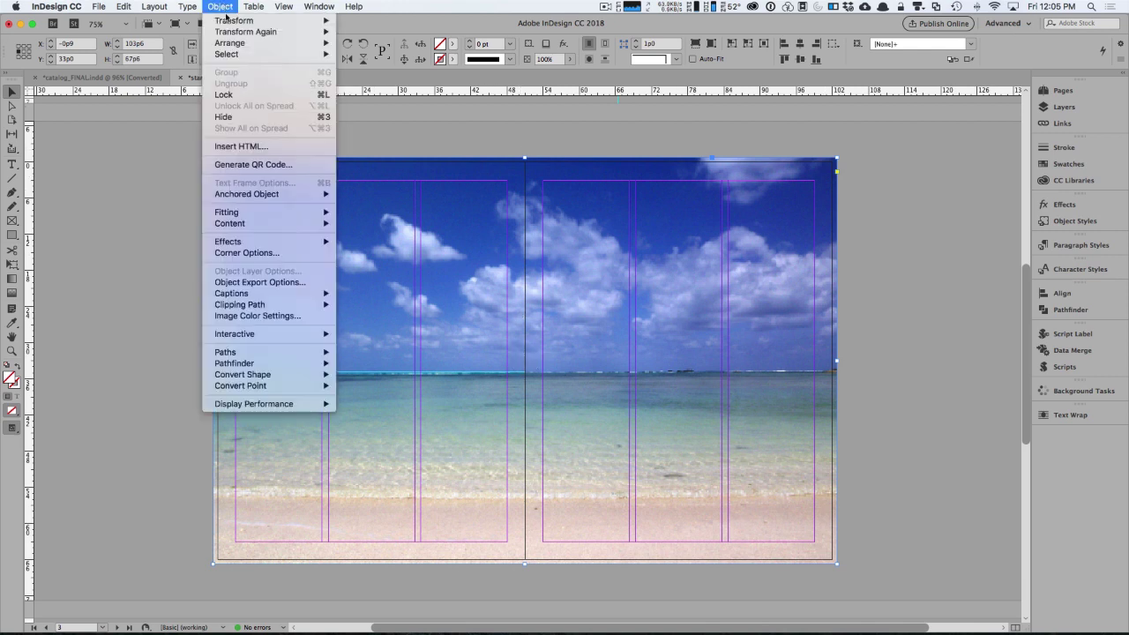
left_click(397, 78)
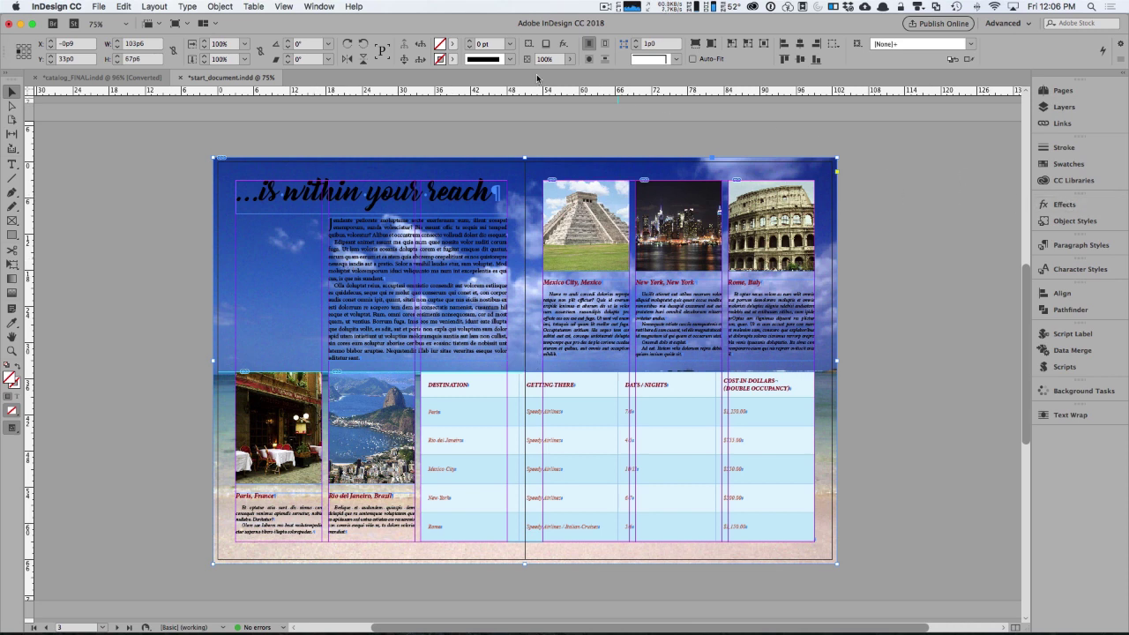
Step: Set the beach background image's transparency effect to 40% opacity in Normal blending mode
left_click(565, 44)
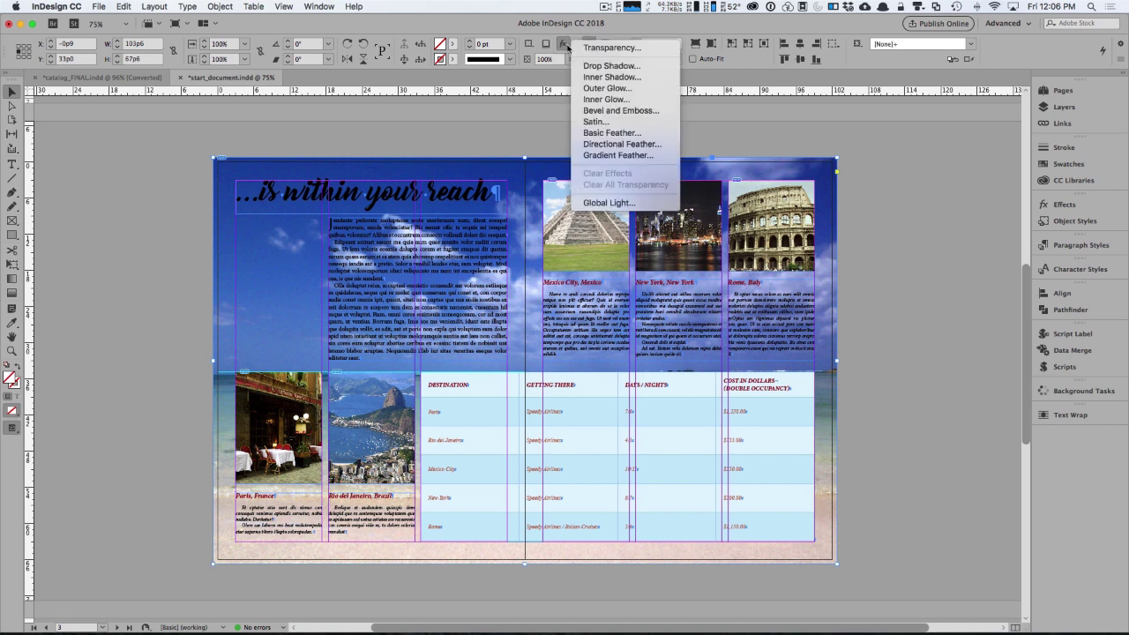
left_click(631, 50)
left_click_drag(966, 160, 758, 119)
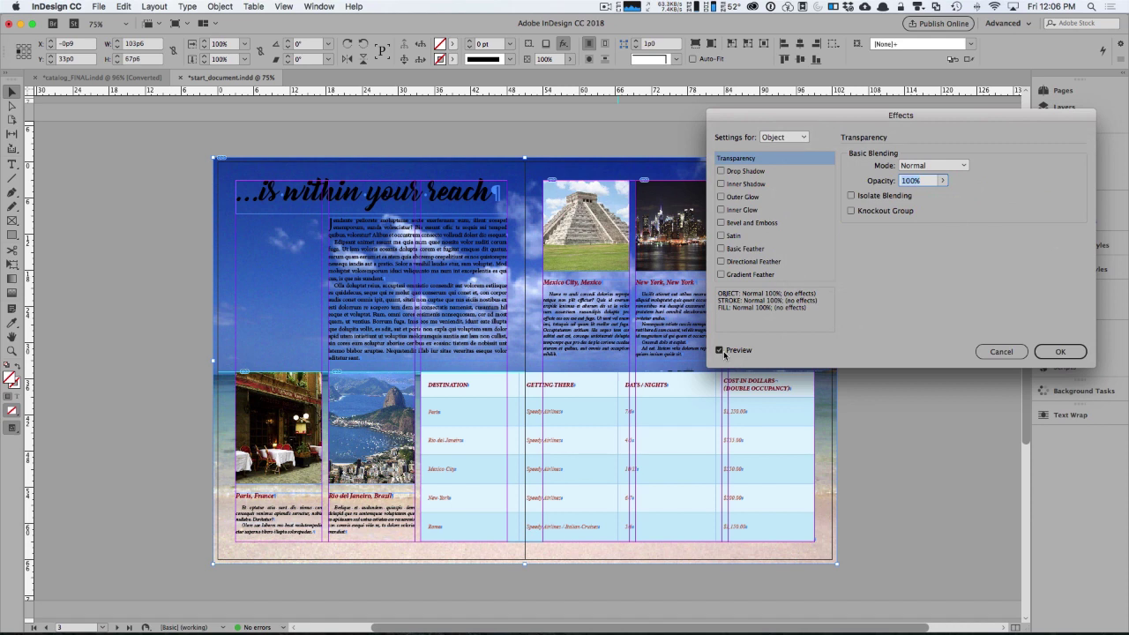
left_click(941, 181)
left_click_drag(943, 197, 903, 194)
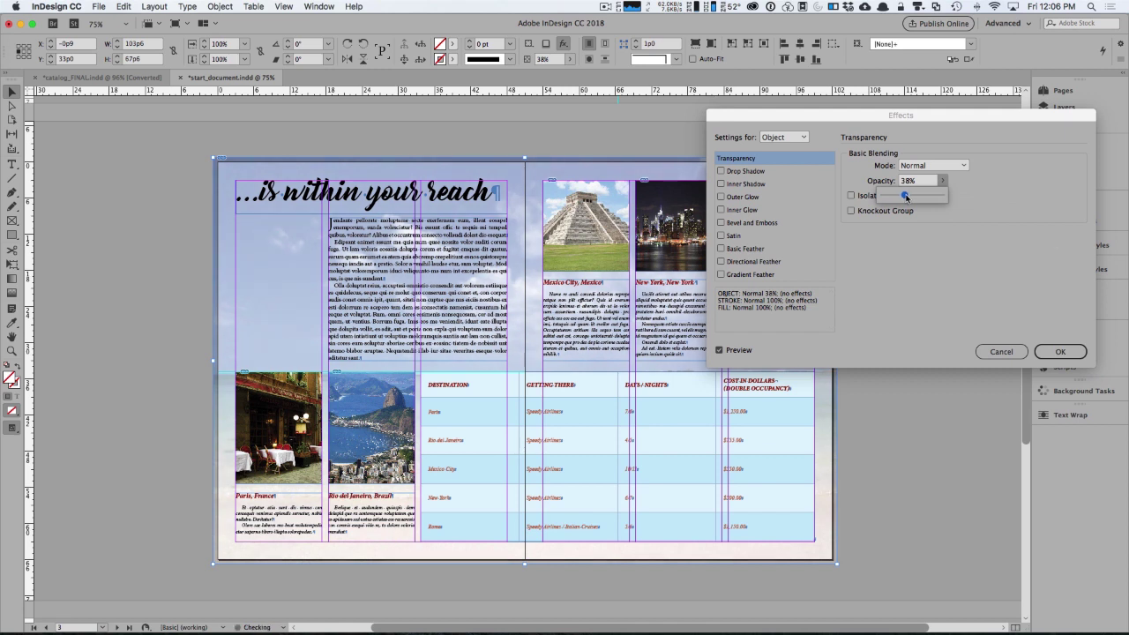
left_click_drag(909, 196, 909, 197)
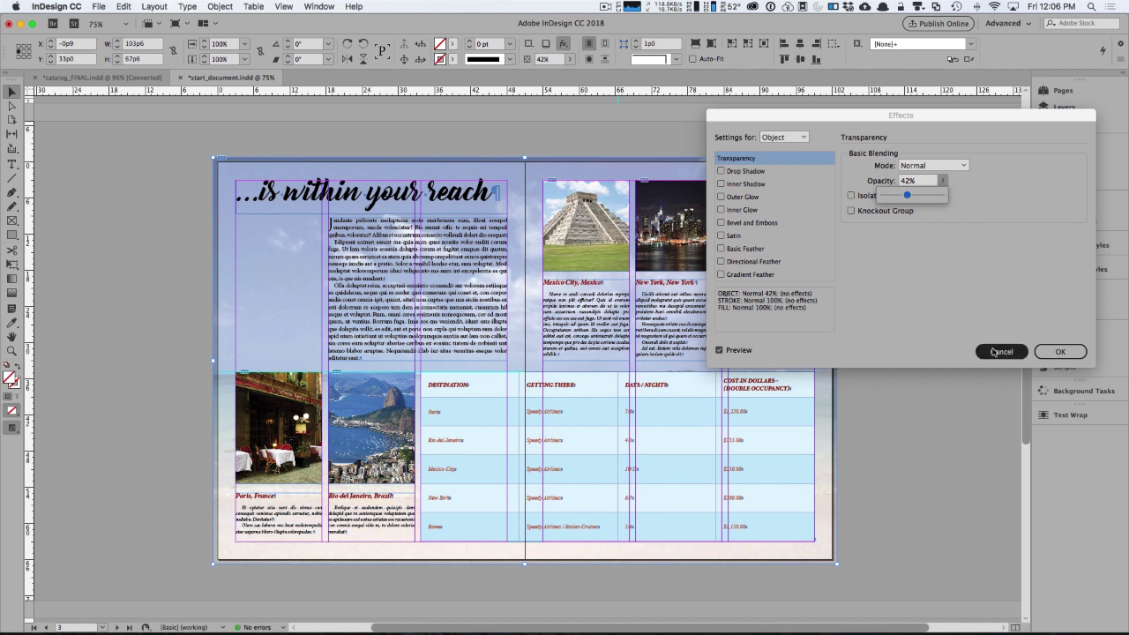
left_click(904, 180)
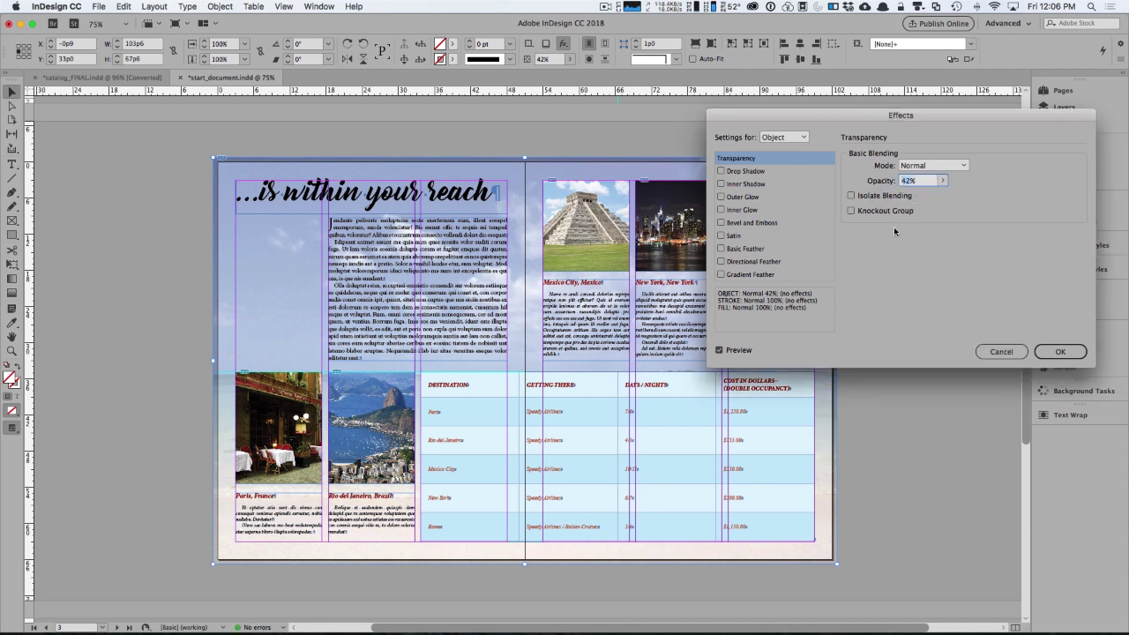
type("40")
key("Return")
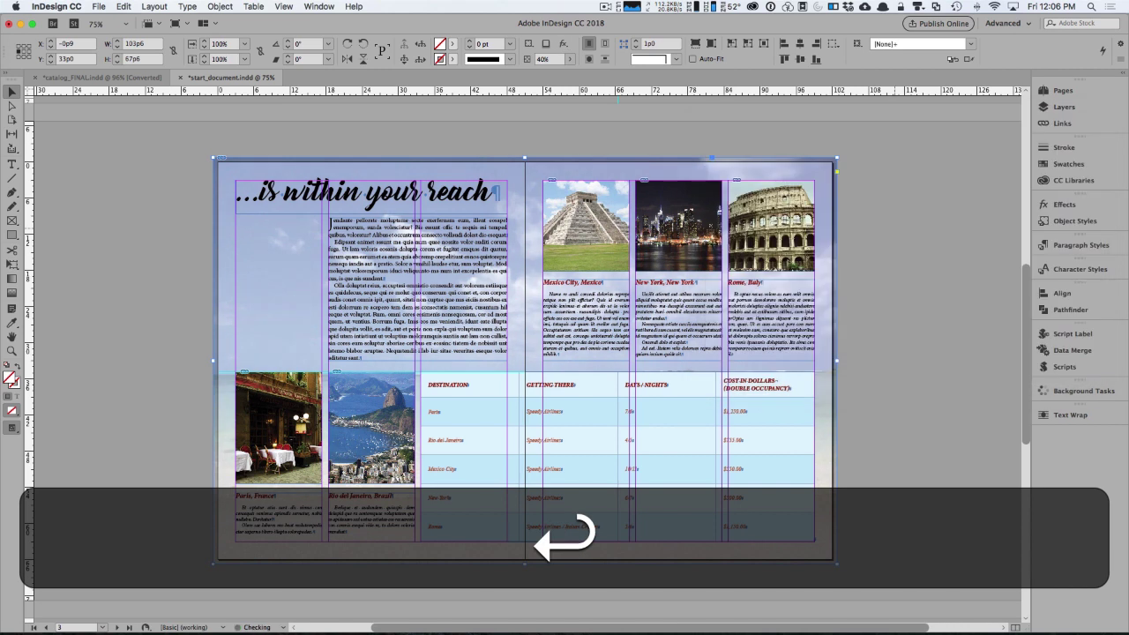
Step: Deselect the background image and check the spread in full-screen Presentation mode
left_click(886, 272)
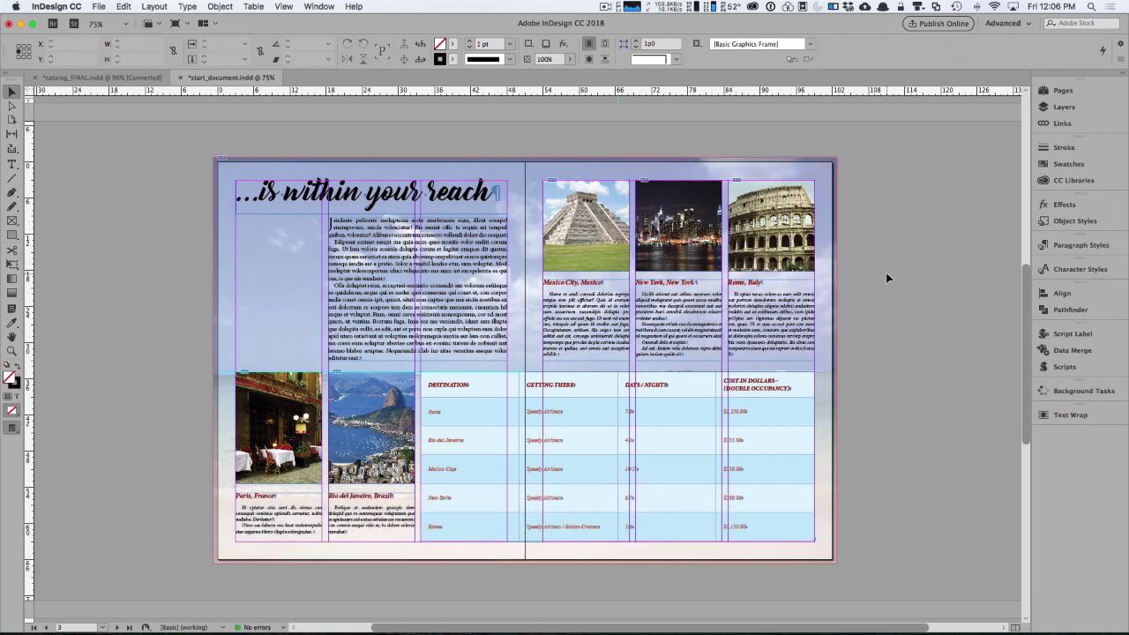
key("shift+w")
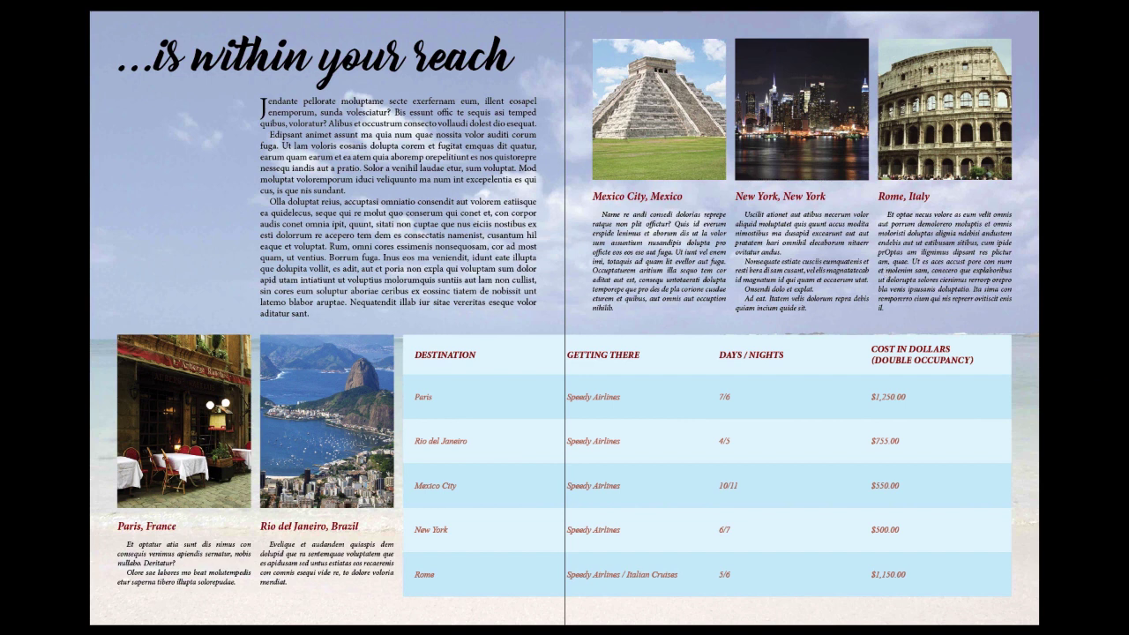
key("Escape")
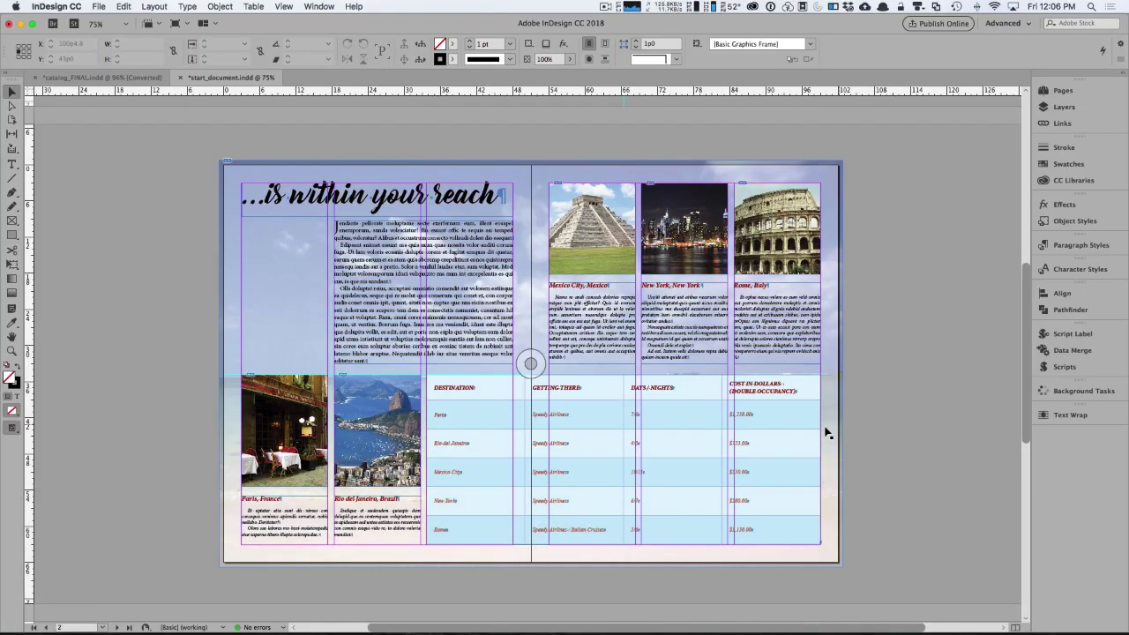
Step: Move the beach picture straight up about 5 picas inside its frame and check the spread in Presentation mode
left_click(527, 364)
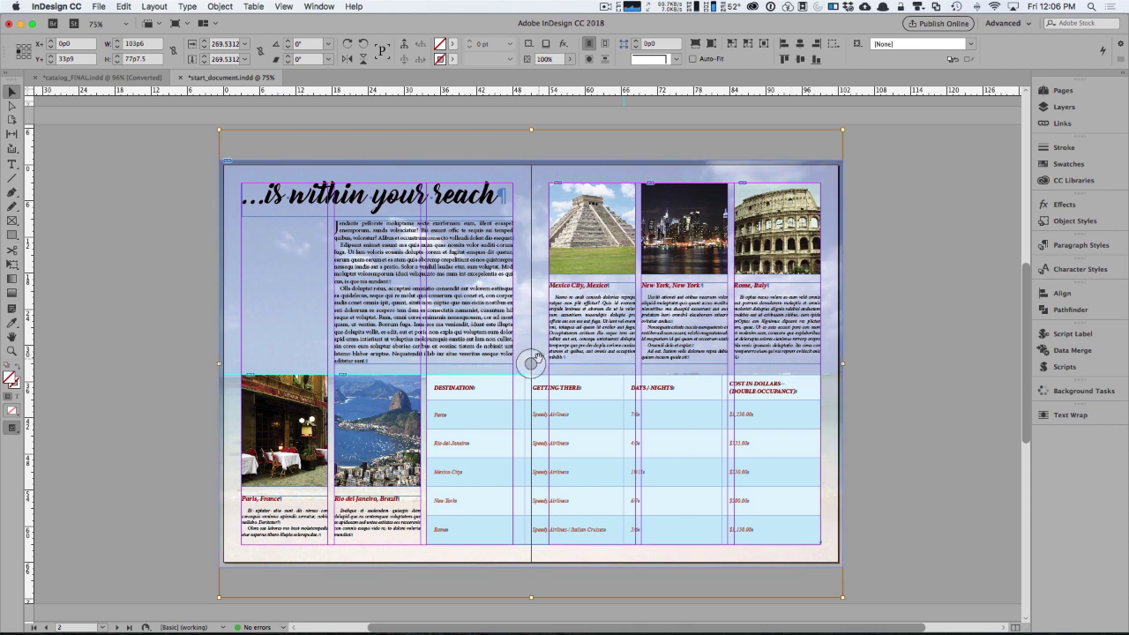
left_click_drag(531, 362, 540, 333)
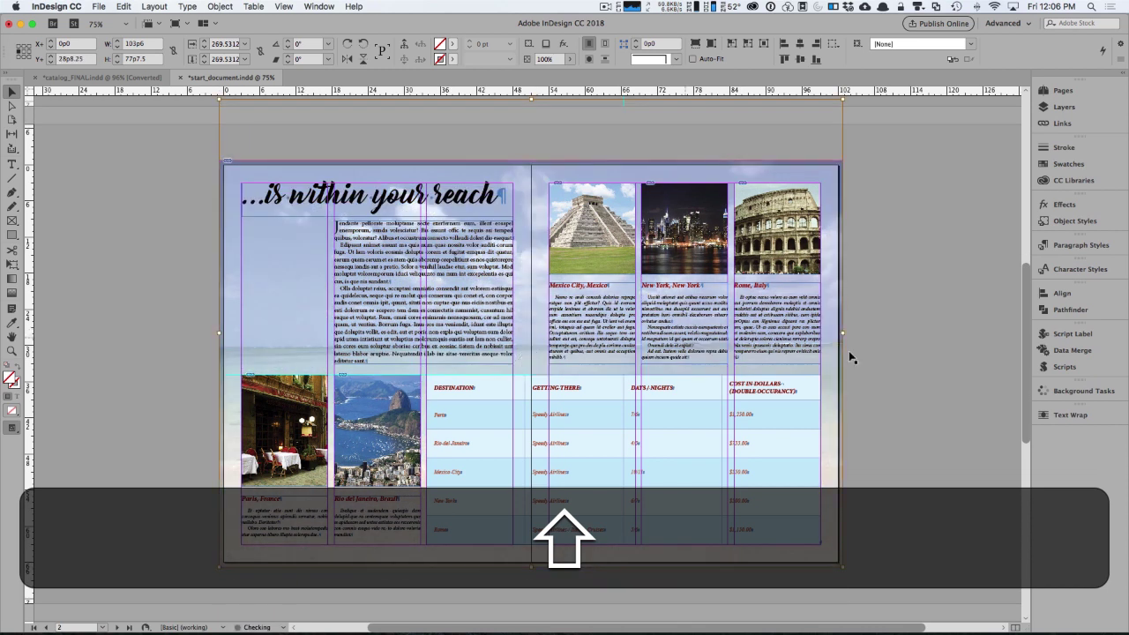
left_click(914, 384)
key("shift+w")
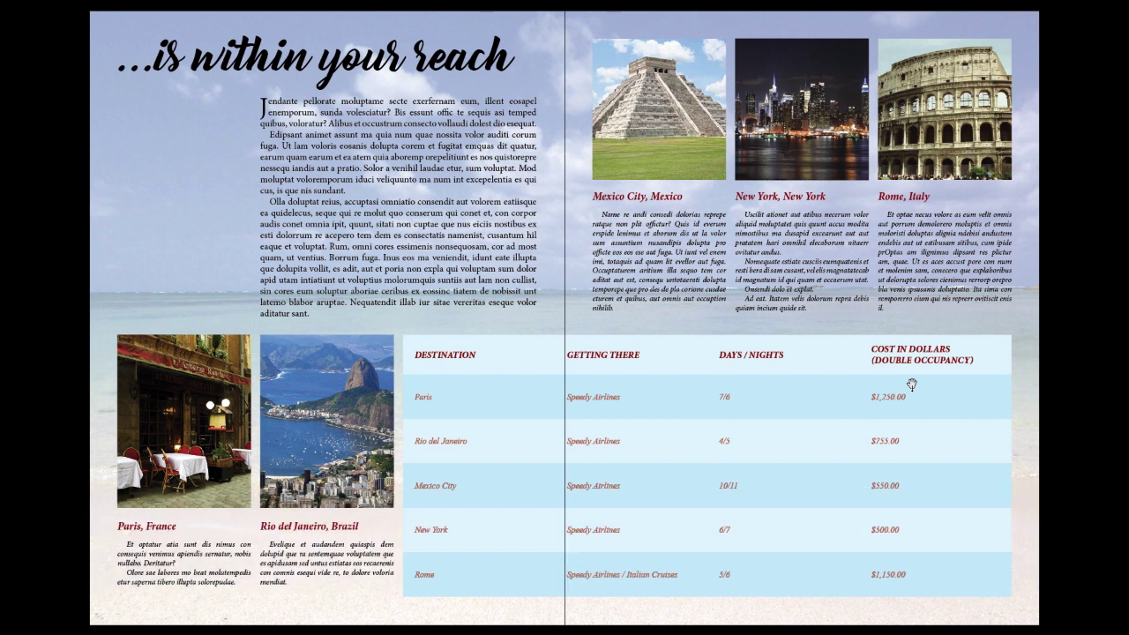
key("Escape")
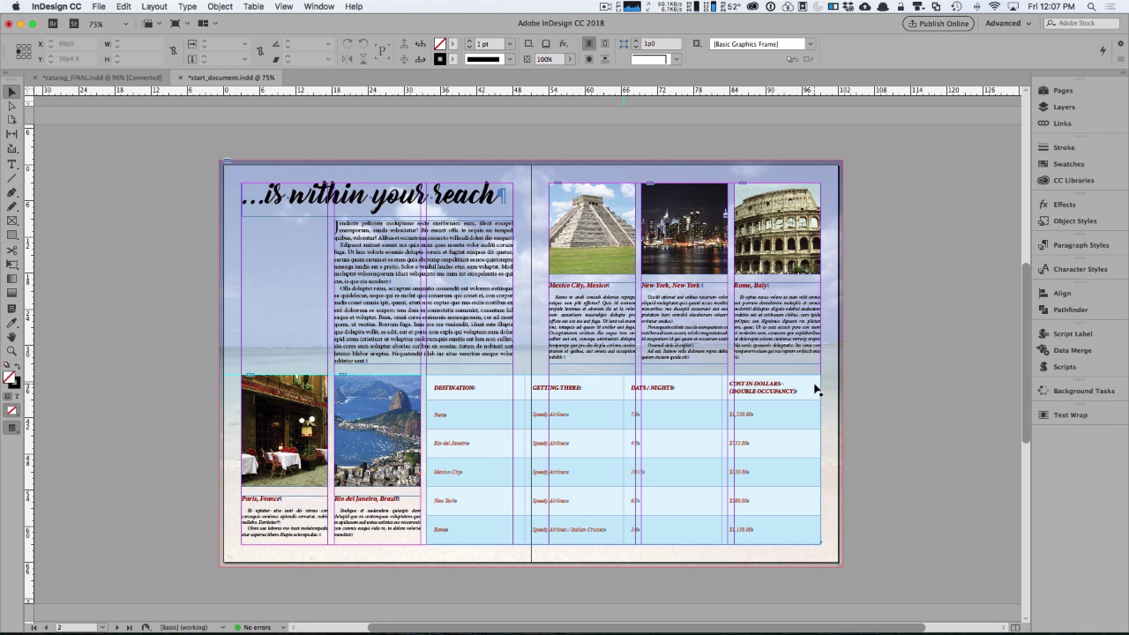
Step: Slide the balloon picture horizontally inside the front cover frame on page 1 until the large purple balloon fills the page
left_click_drag(1026, 274, 1030, 113)
key("space")
left_click_drag(898, 335, 790, 337)
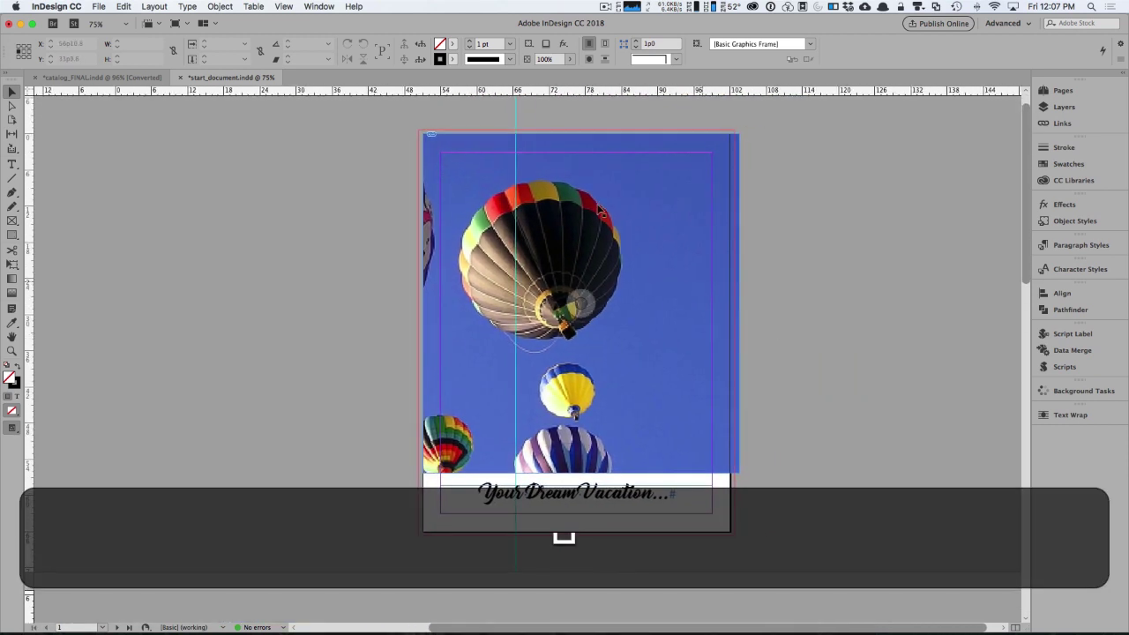
left_click_drag(587, 305, 808, 309)
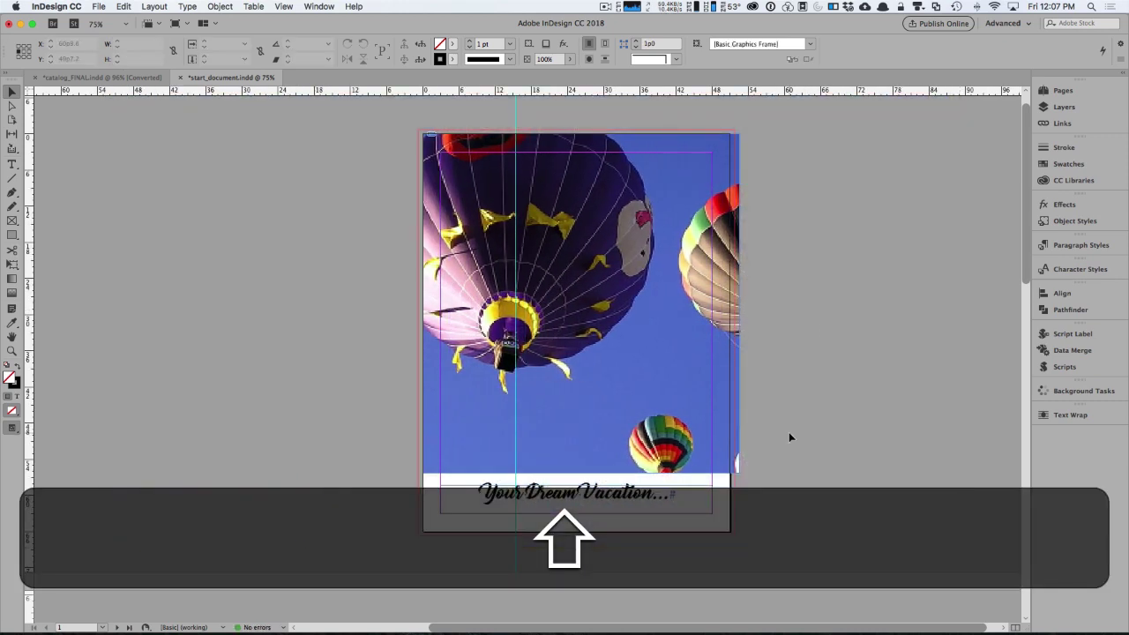
key("space")
left_click_drag(768, 478, 765, 462)
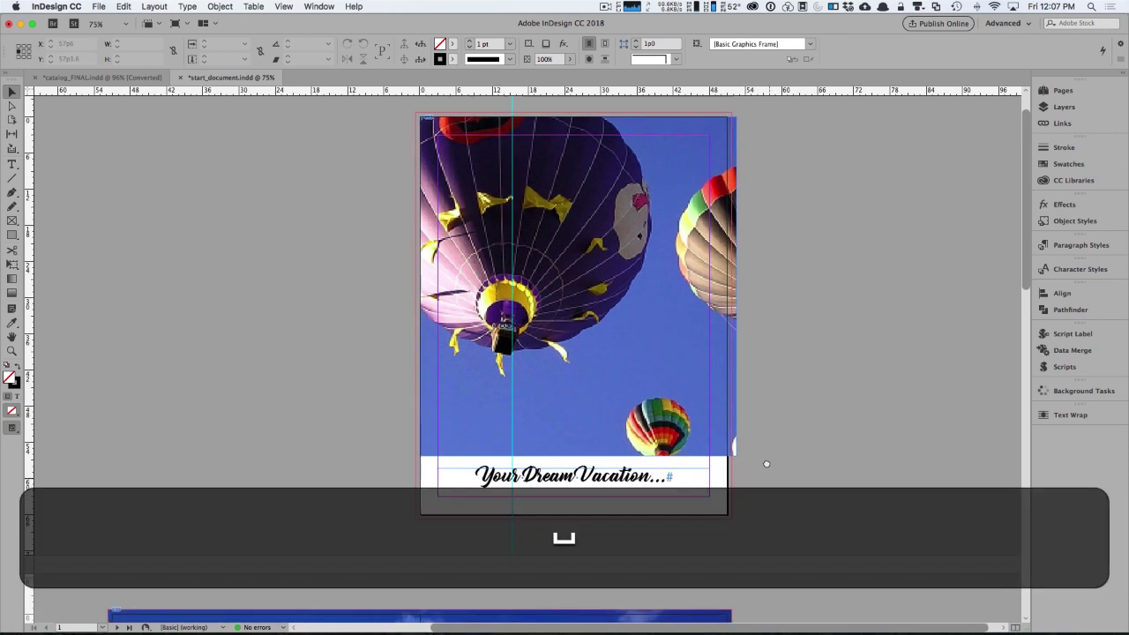
Step: Reposition the balloon picture on back cover page 4 up and sideways so the smaller balloons show inside its frame, and deselect it
left_click_drag(1026, 281, 1031, 571)
key("space")
left_click_drag(570, 454, 841, 401)
left_click(511, 384)
left_click_drag(506, 378, 392, 380)
key("super+z")
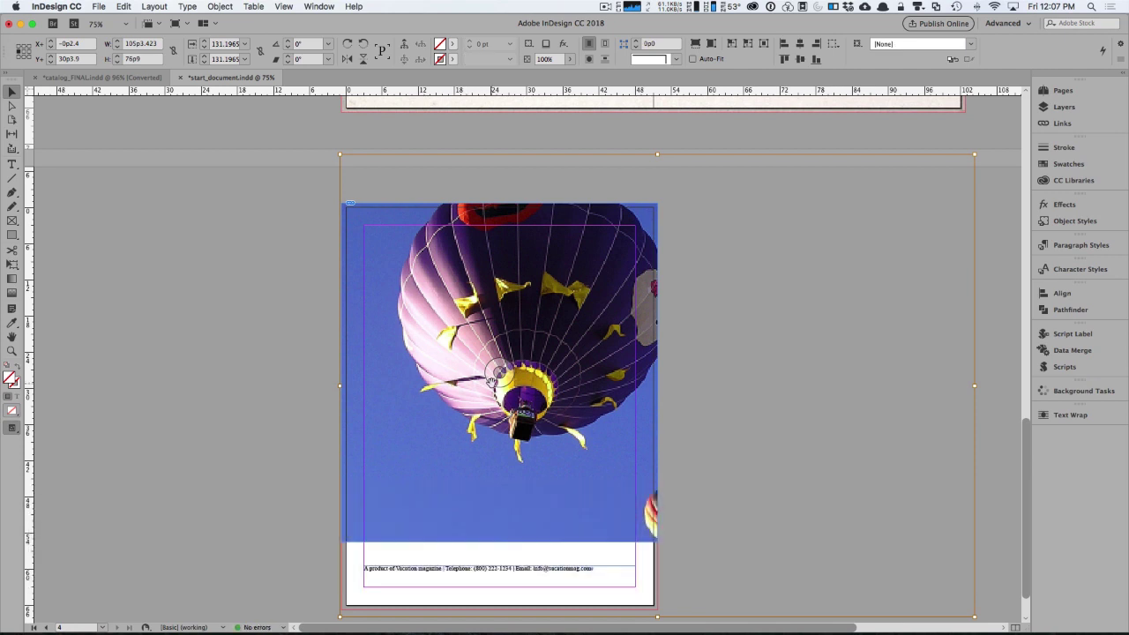
left_click_drag(499, 377, 301, 324)
left_click(864, 375)
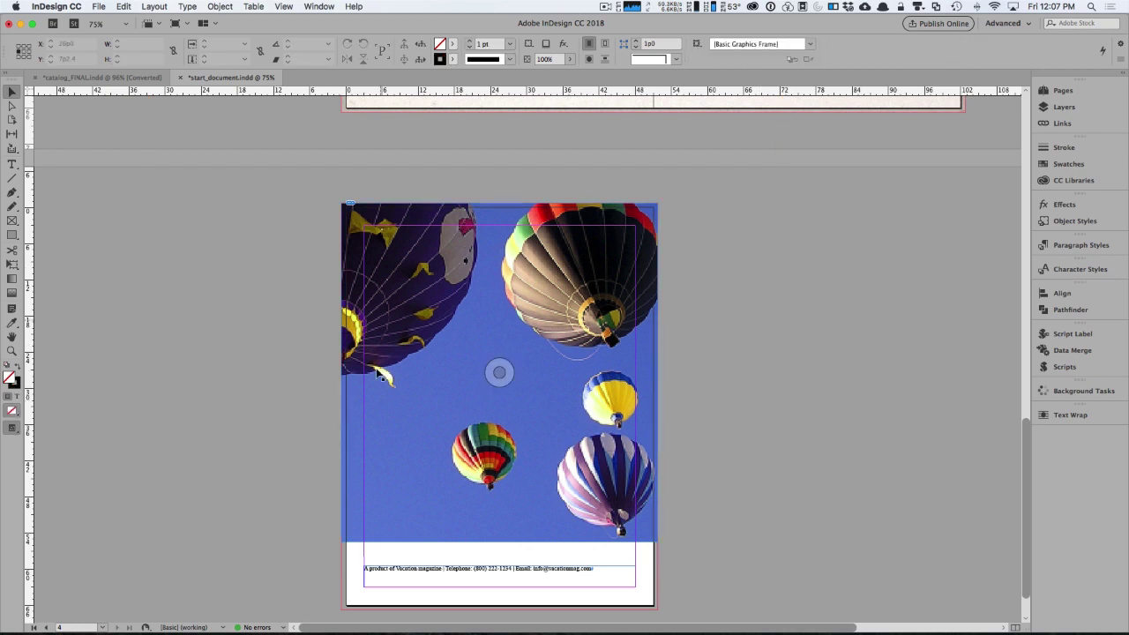
key("space")
left_click_drag(769, 429, 824, 418)
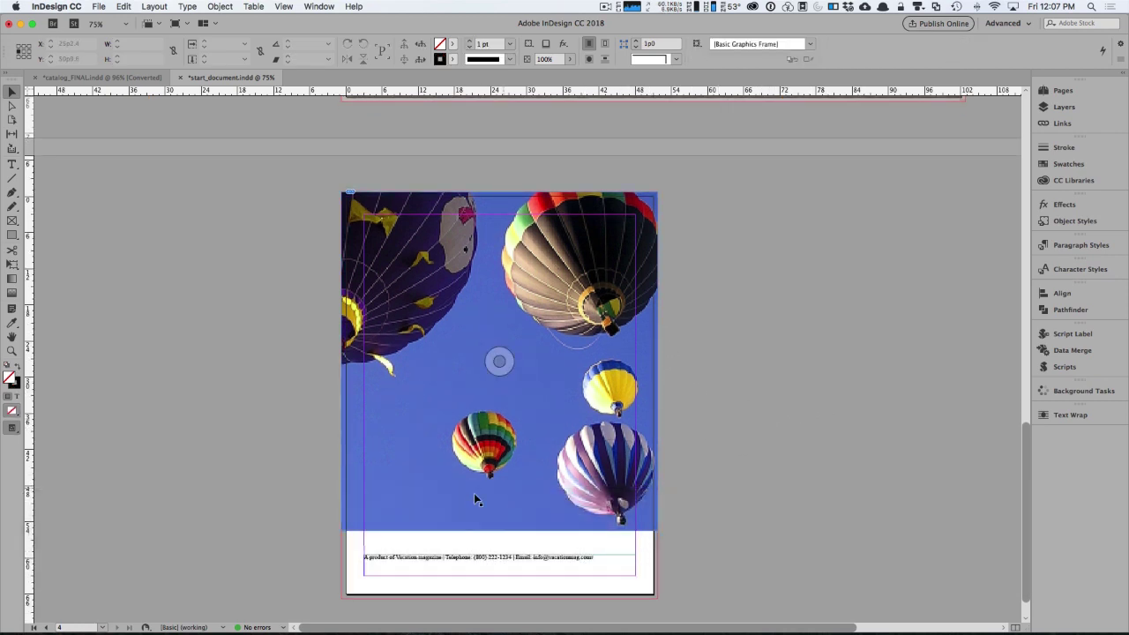
Step: Examine the back and front cover designs, including their bottom bands, in catalog_FINAL.indd and return to start_document.indd
left_click(130, 80)
scroll(656, 440, "down", 10)
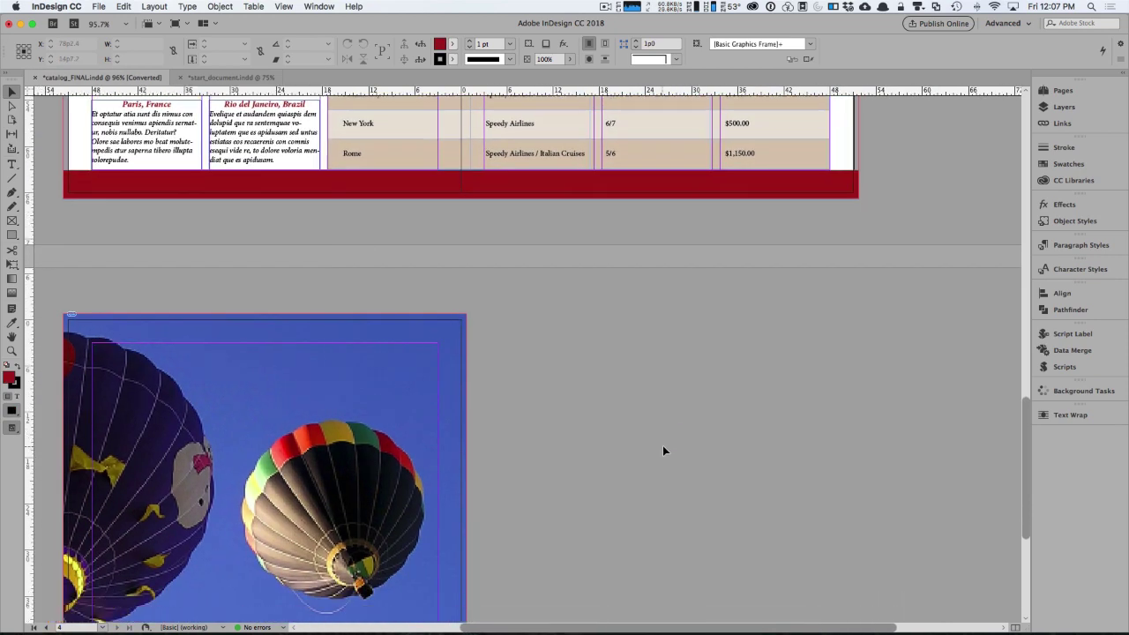
scroll(663, 445, "down", 2)
key("space")
left_click_drag(552, 459, 826, 245)
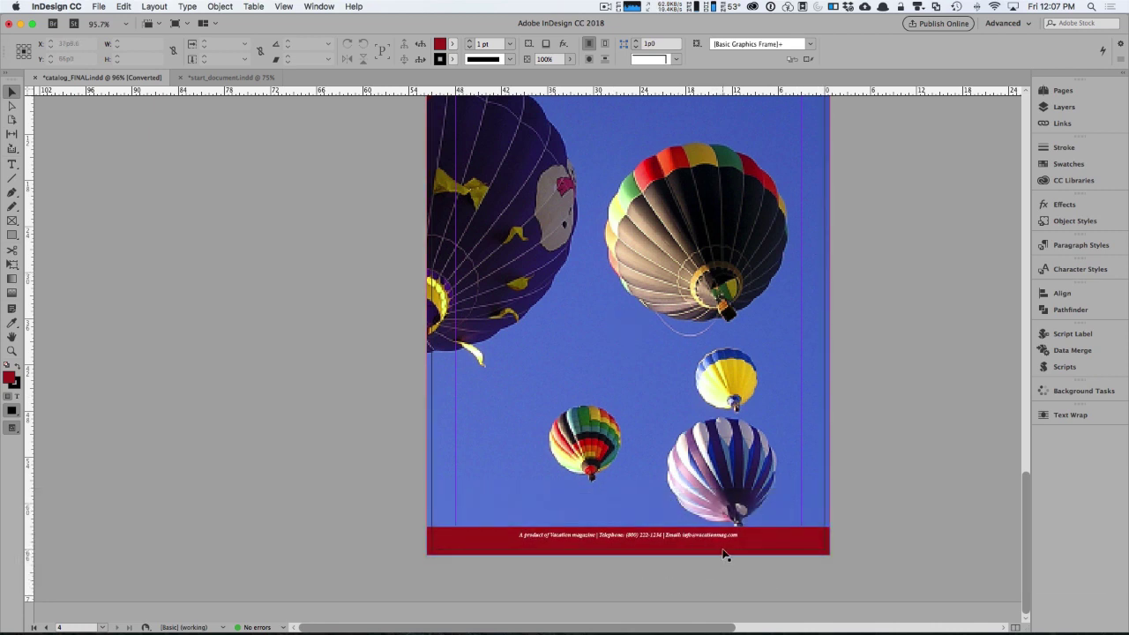
left_click(1062, 90)
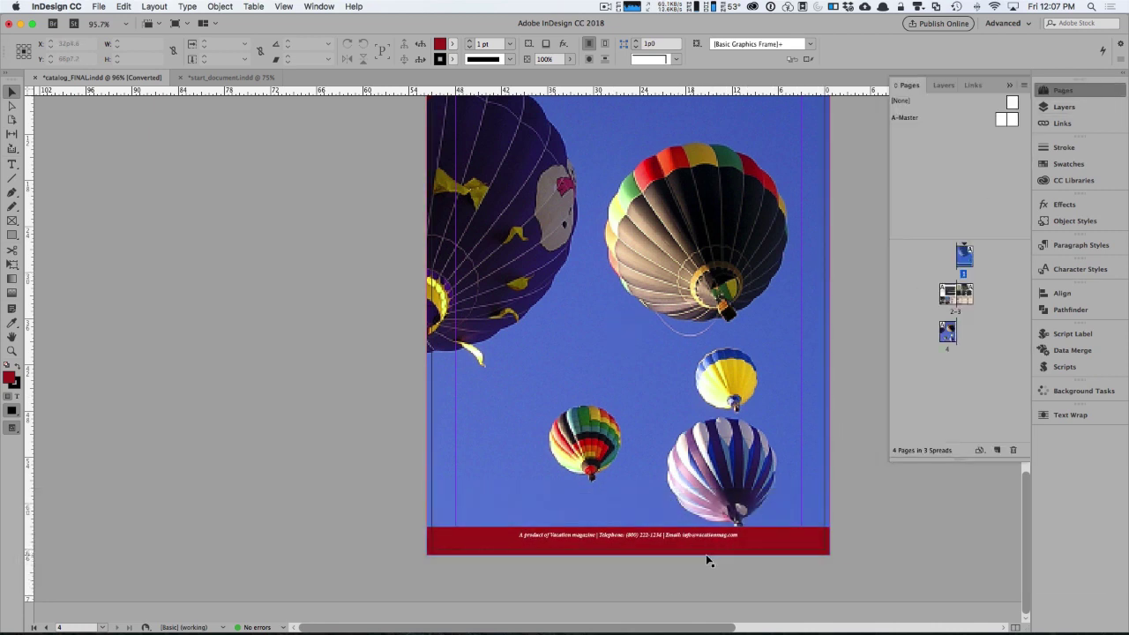
double_click(968, 252)
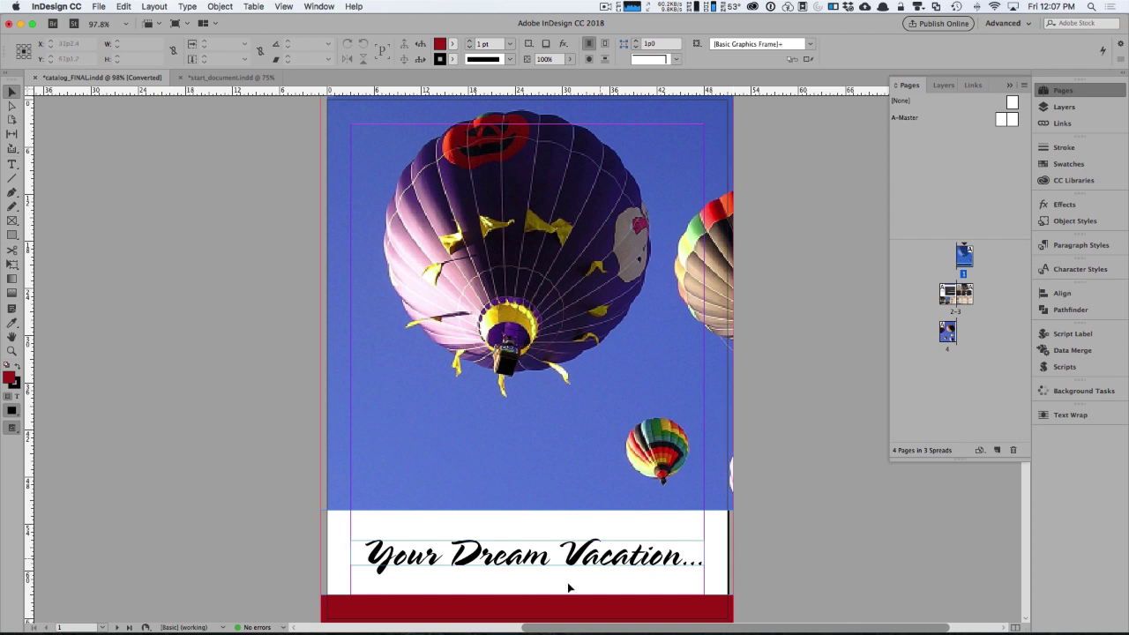
left_click(1058, 93)
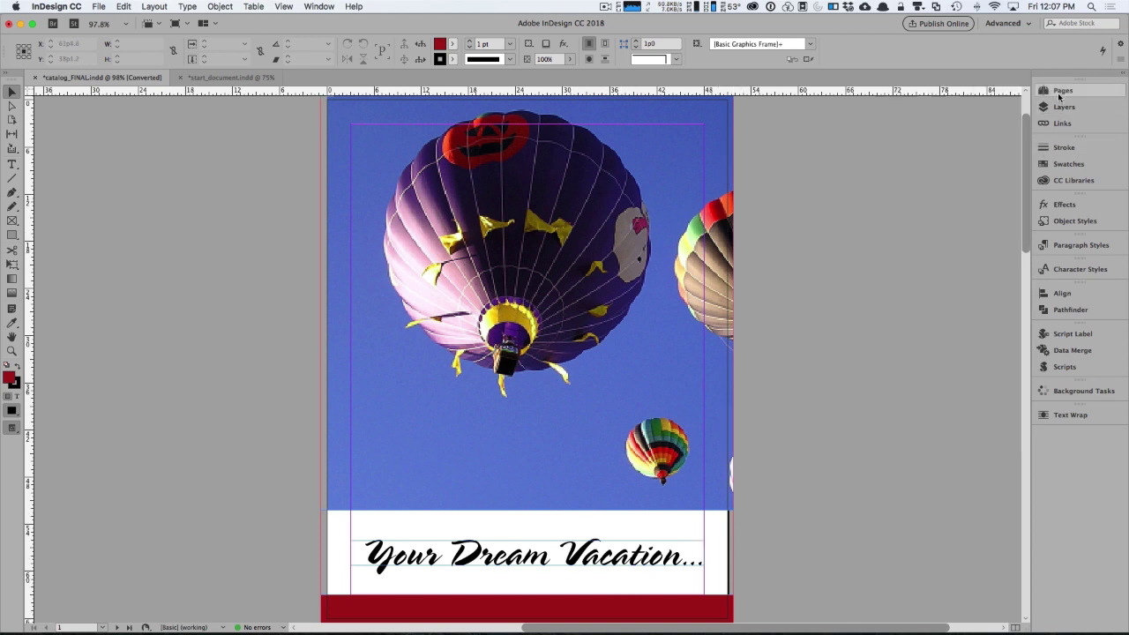
left_click(231, 78)
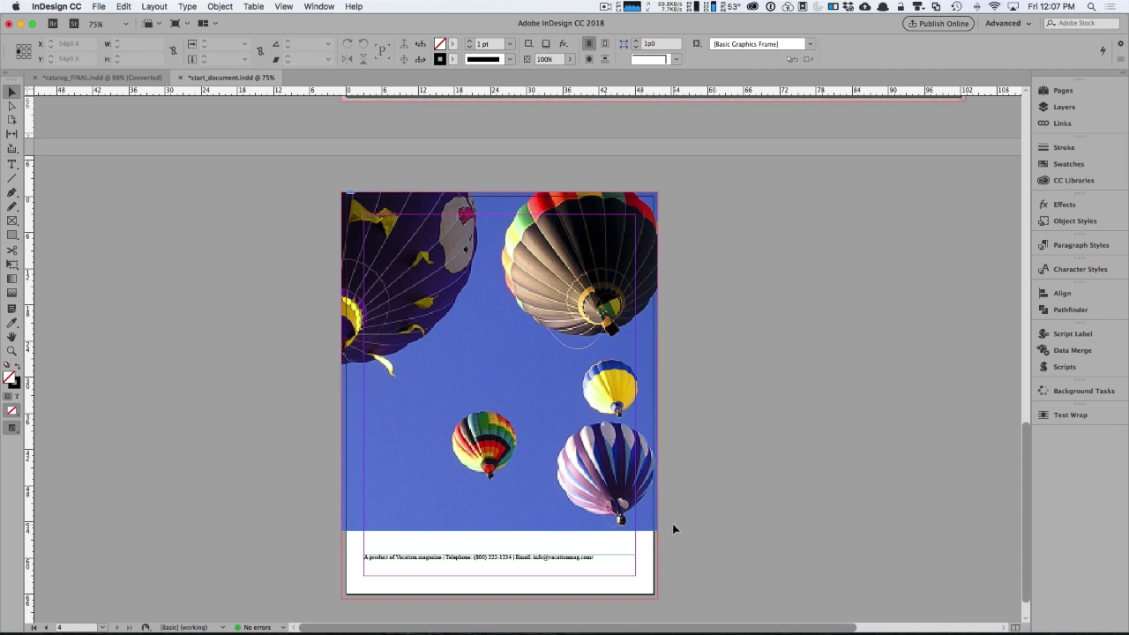
Step: Extend the lower edge of the back cover image frame down to just above the contact text and deselect it
left_click(562, 528)
left_click_drag(501, 531, 502, 551)
left_click(485, 575)
left_click(697, 575)
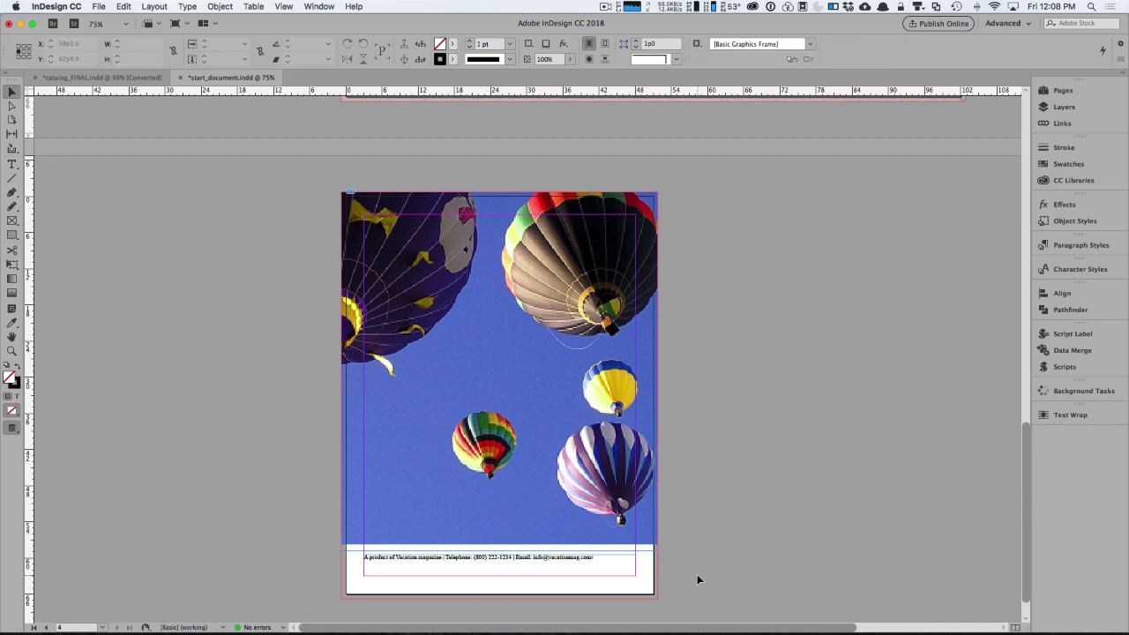
Step: Draw an empty graphic frame about 52p6 wide and 3p8 high along the back cover's lower edge, out to the bleed
key("f")
left_click_drag(341, 578, 658, 600)
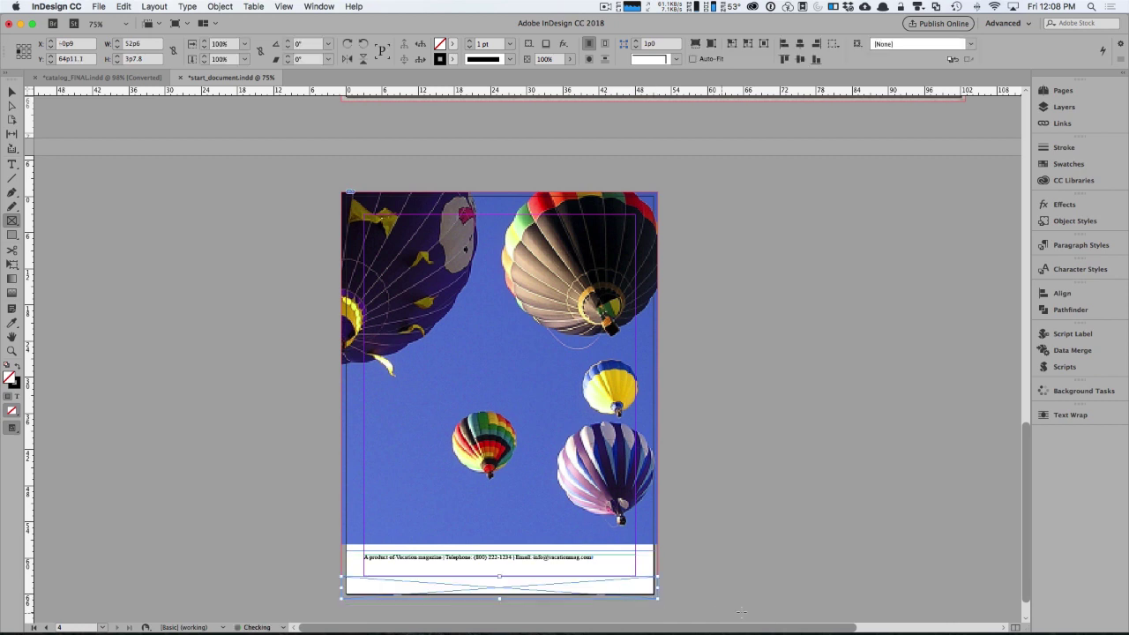
key("v")
Step: Adjust the lower edge of the back cover image frame to a height of about 59p2 and fill the frame proportionally
key("super+space")
left_click_drag(321, 512, 704, 602)
key("space")
left_click_drag(469, 401, 556, 453)
key("space")
left_click(556, 442)
left_click(541, 381)
left_click_drag(561, 394, 561, 389)
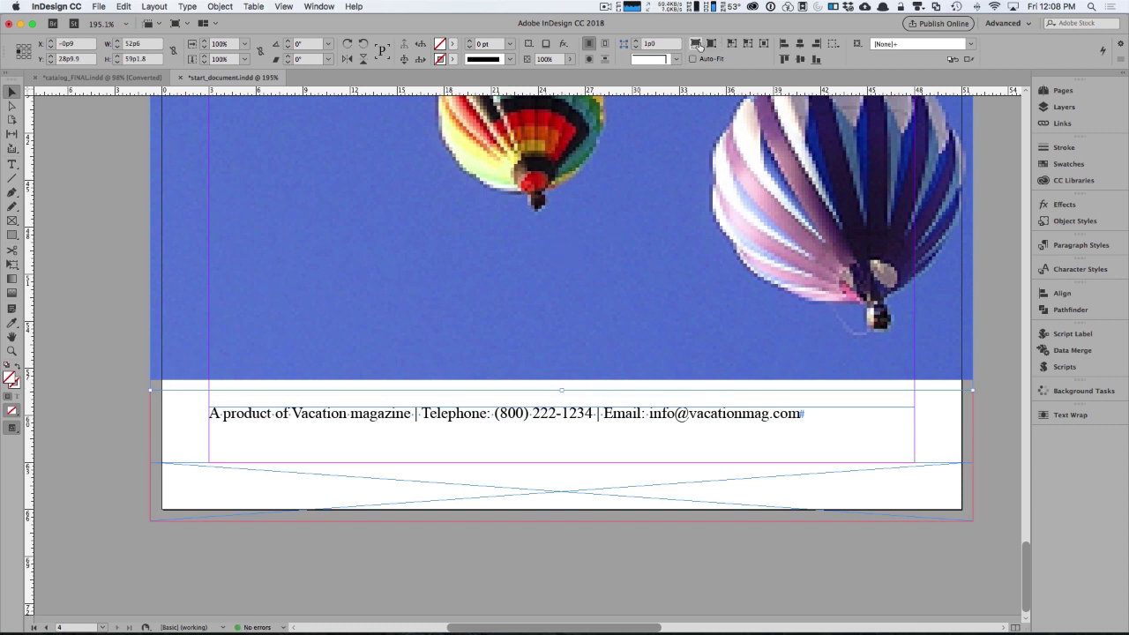
left_click(702, 44)
Step: Stretch the contact text frame up to meet the image, about 4p7 high, and set its vertical justification to Center
left_click(597, 423)
left_click_drag(563, 407, 565, 391)
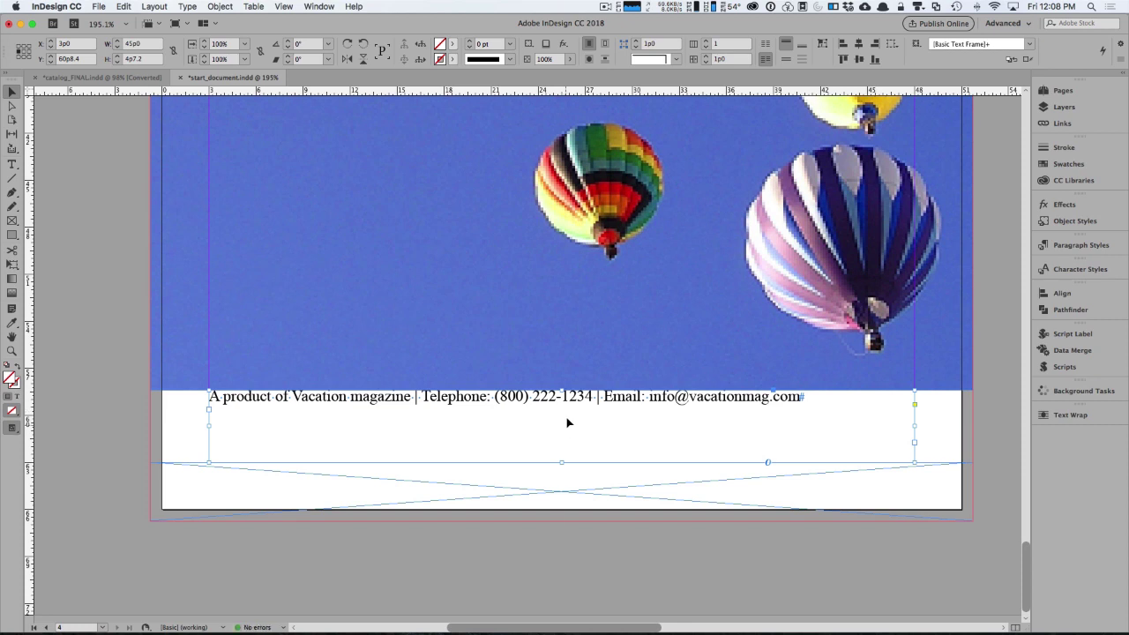
scroll(559, 426, "right", 1)
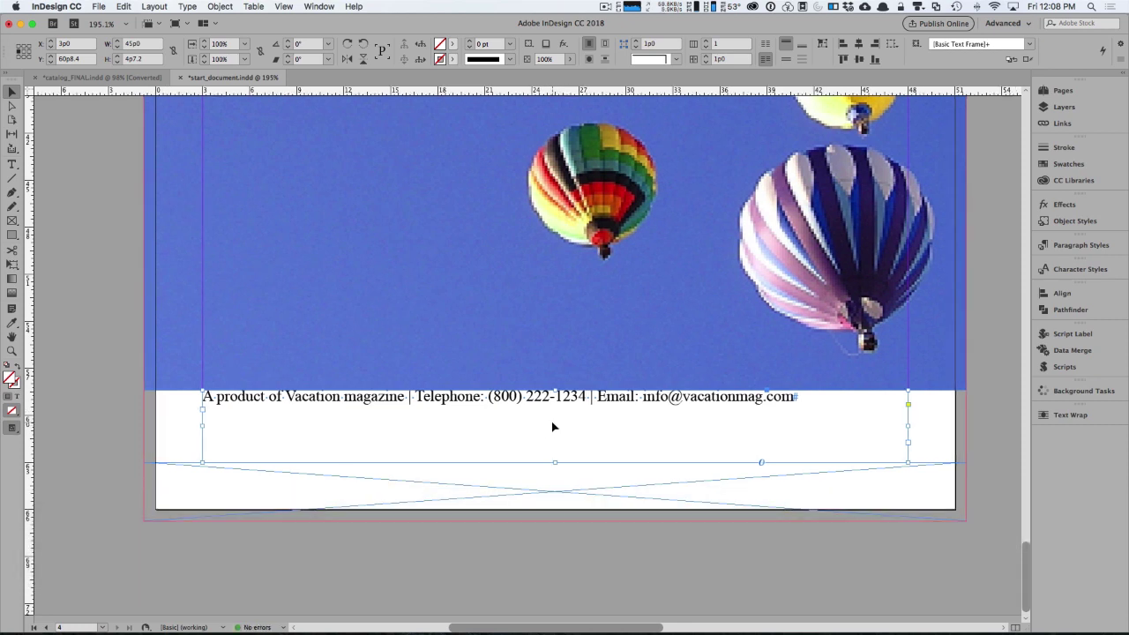
left_click(220, 6)
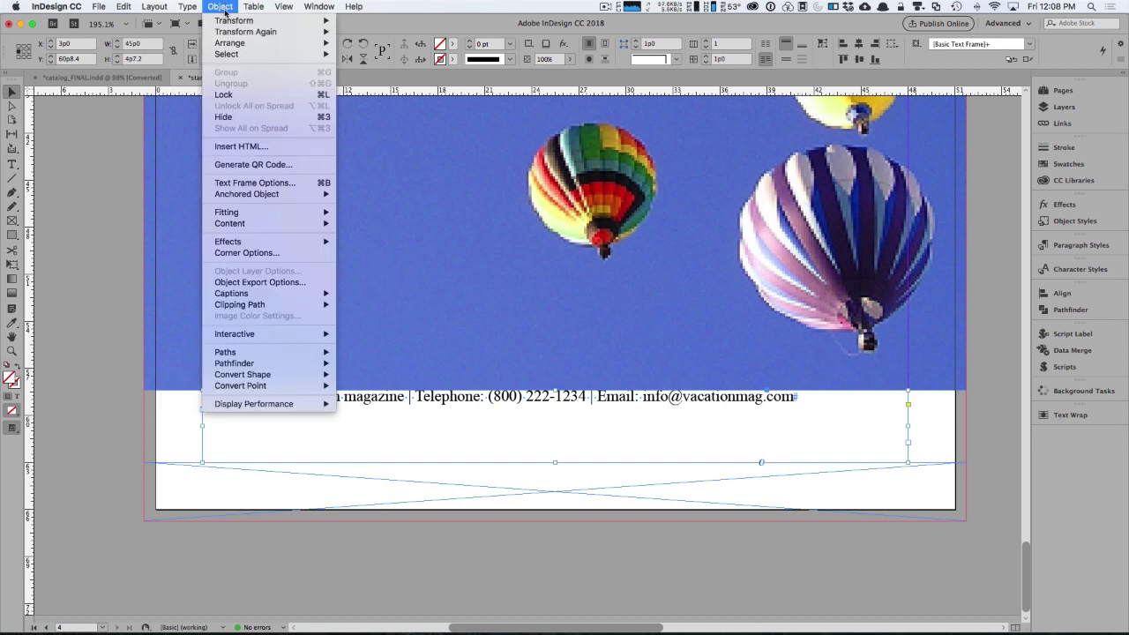
left_click(265, 182)
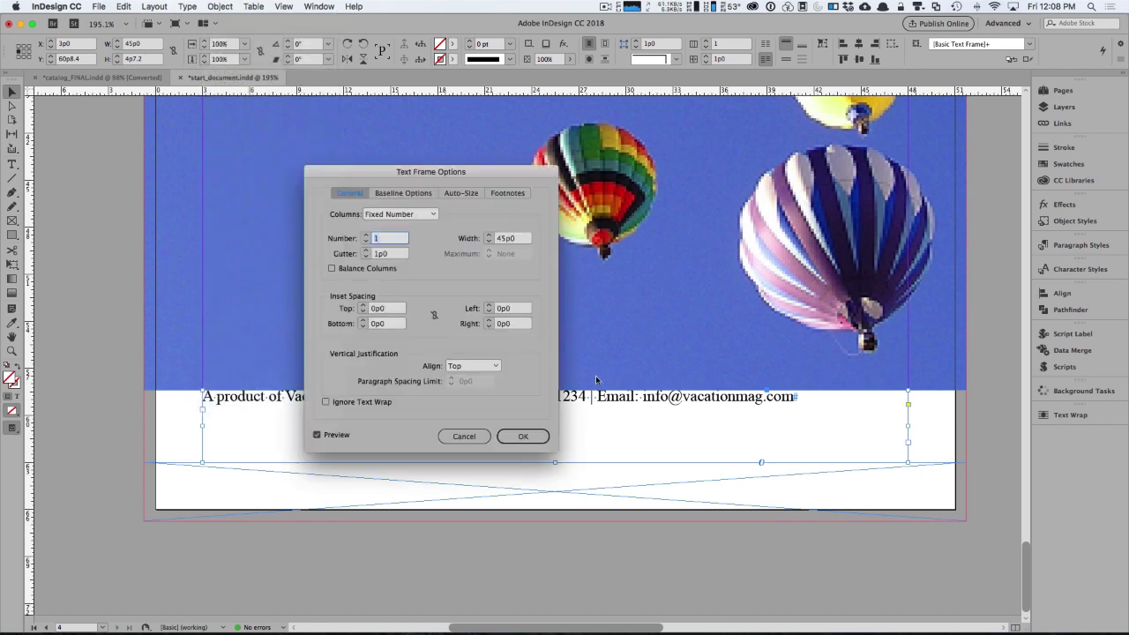
left_click(467, 366)
left_click(474, 391)
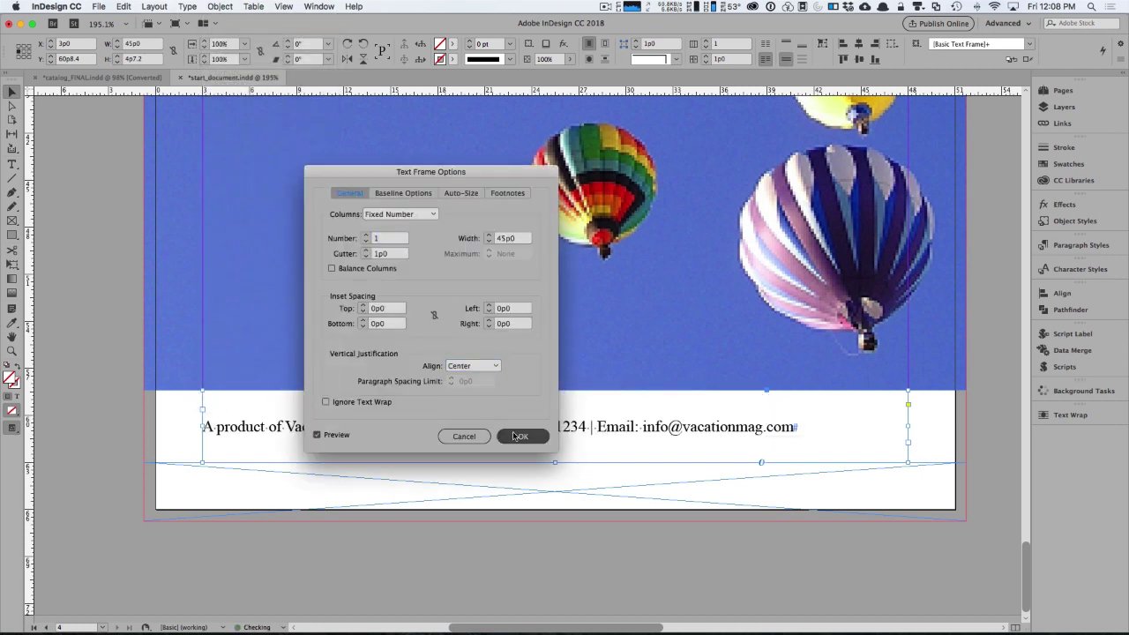
left_click(522, 436)
double_click(545, 427)
key("super+a")
left_click(63, 45)
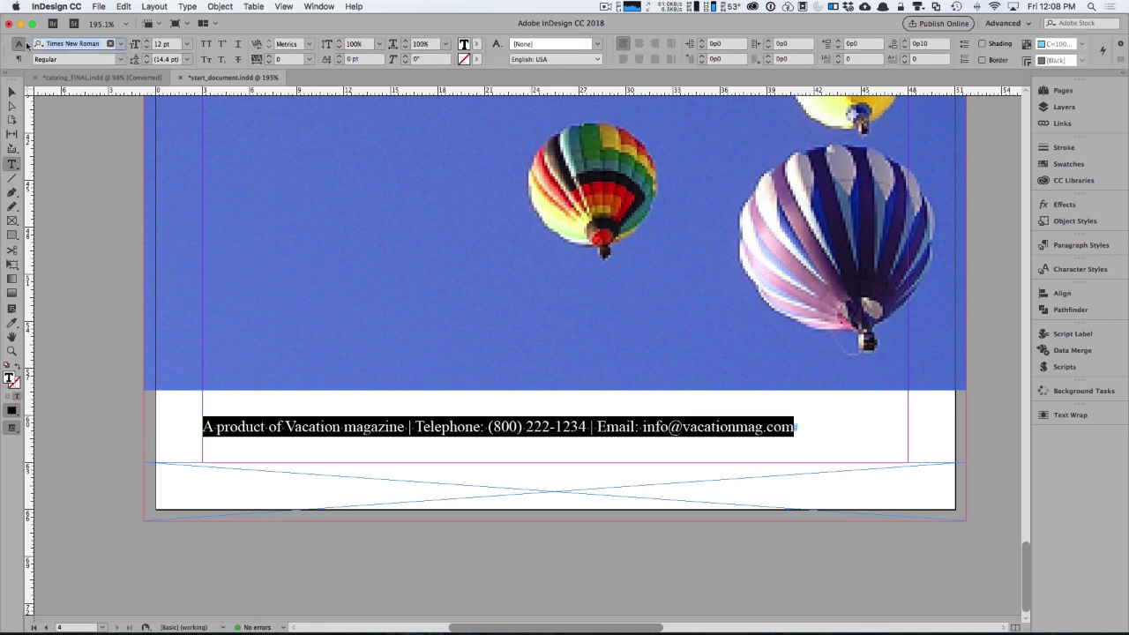
type("min")
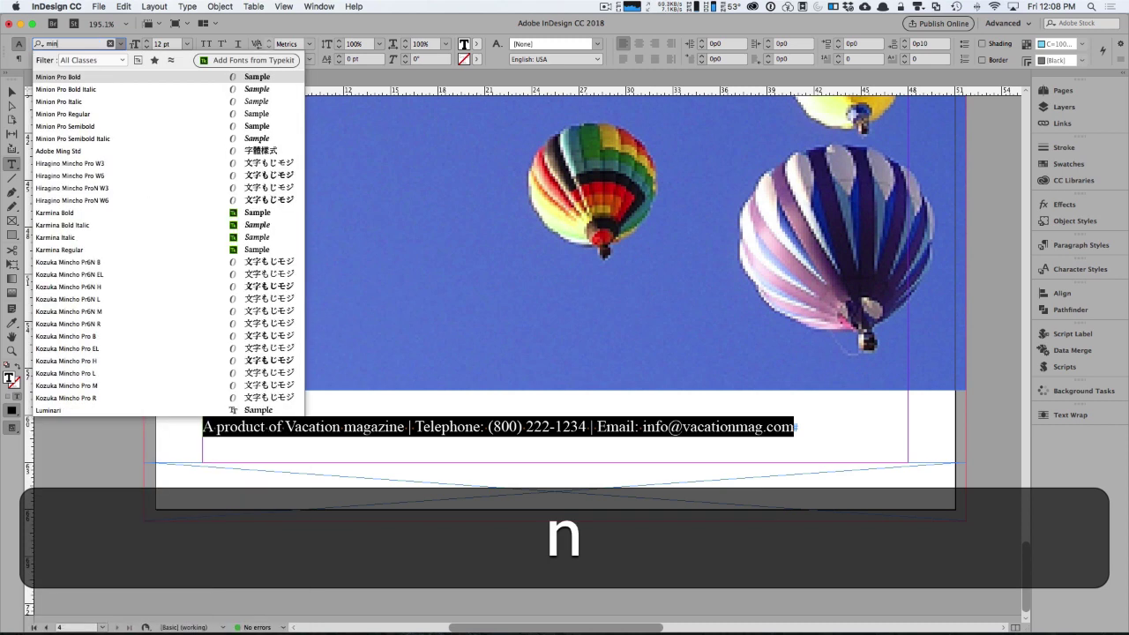
key("BackSpace")
key("BackSpace")
key("BackSpace")
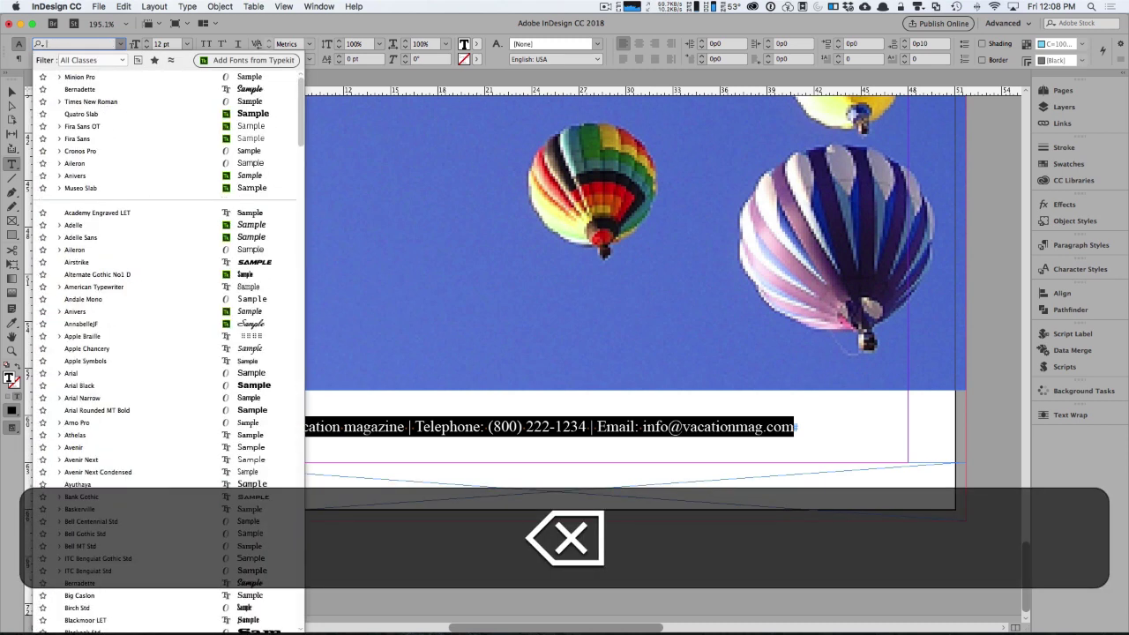
Step: Apply the Body copy paragraph style to the back cover contact line and set its first-line indent to 0
triple_click(704, 426)
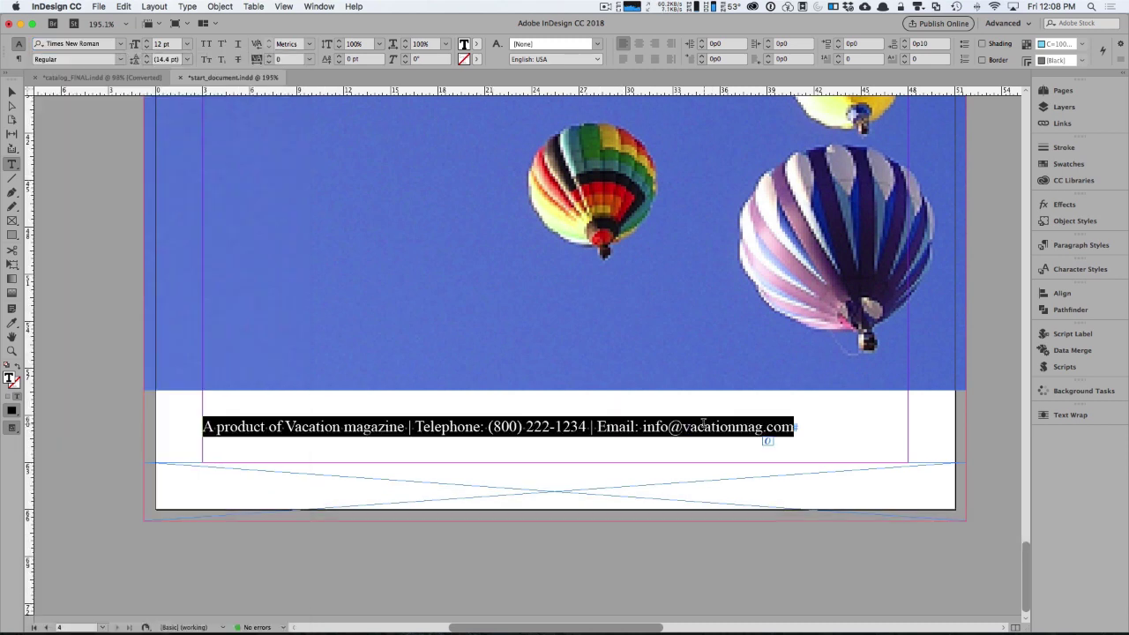
left_click(1081, 244)
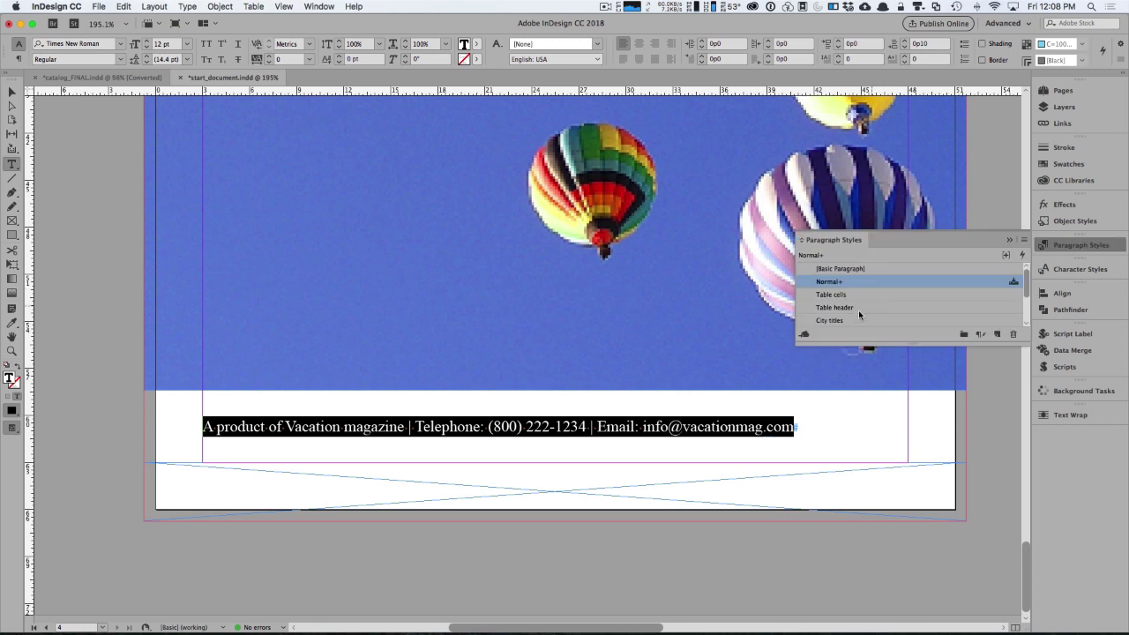
scroll(869, 306, "down", 1)
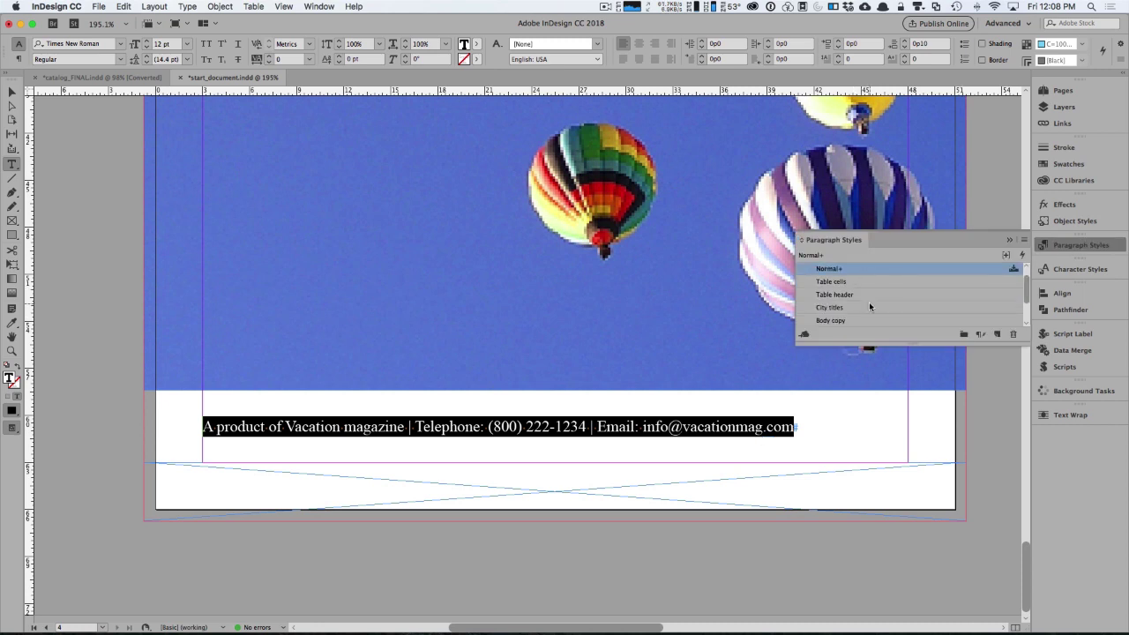
left_click(854, 322)
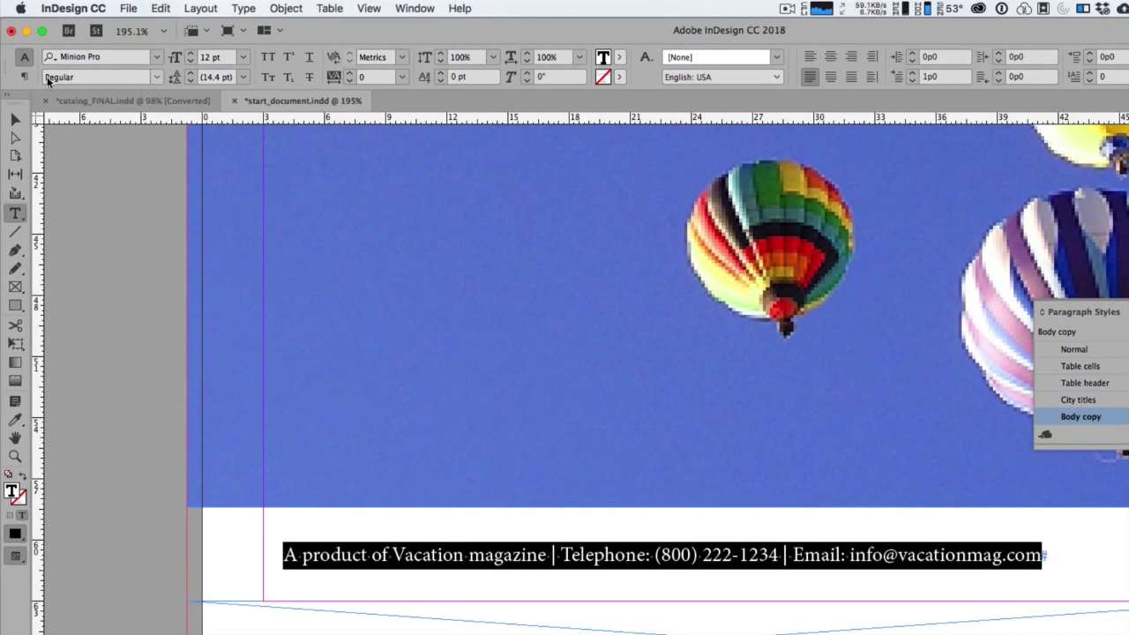
left_click(23, 76)
type("0")
key("Tab")
Step: Set the contact line to Minion Pro Italic at 10 pt and centre its alignment
left_click(24, 57)
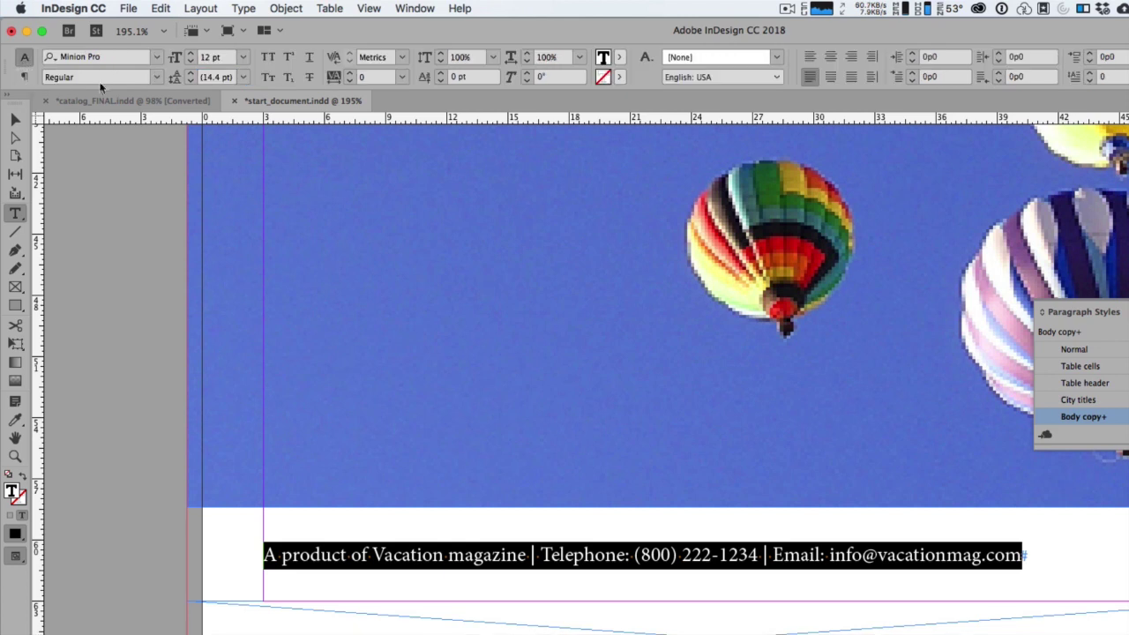
left_click(155, 77)
left_click(128, 105)
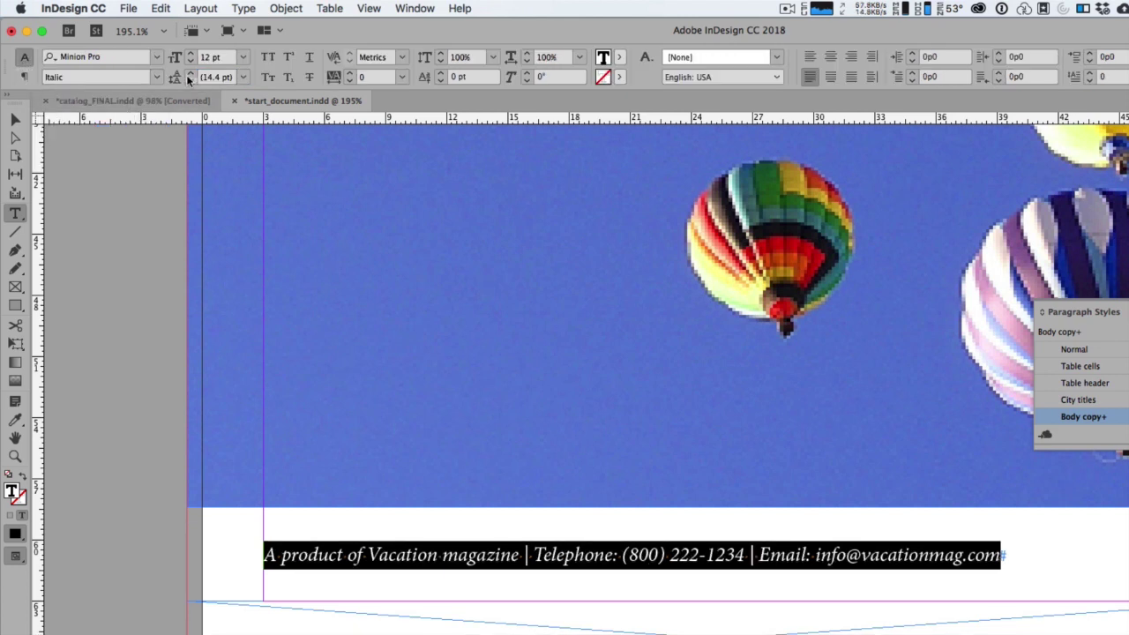
left_click(189, 63)
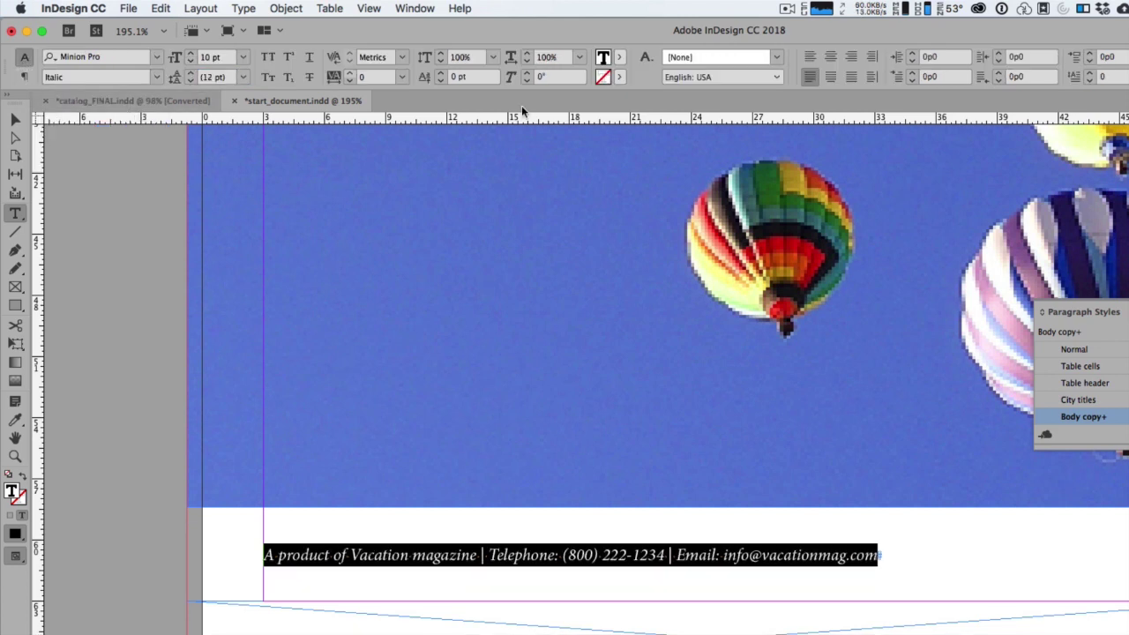
left_click(24, 77)
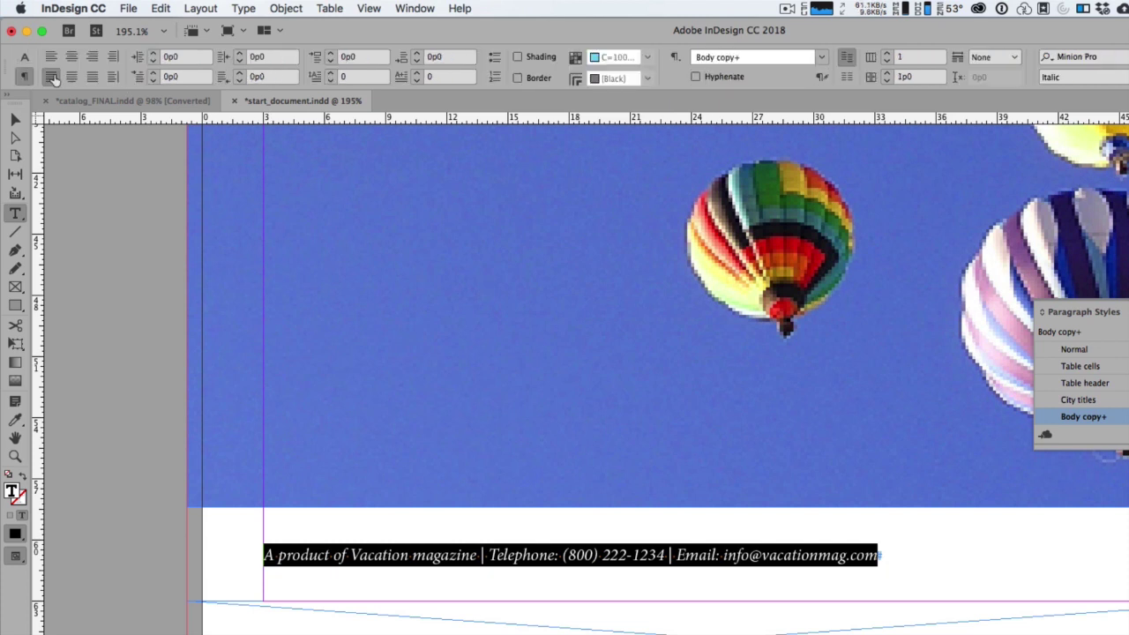
left_click(72, 57)
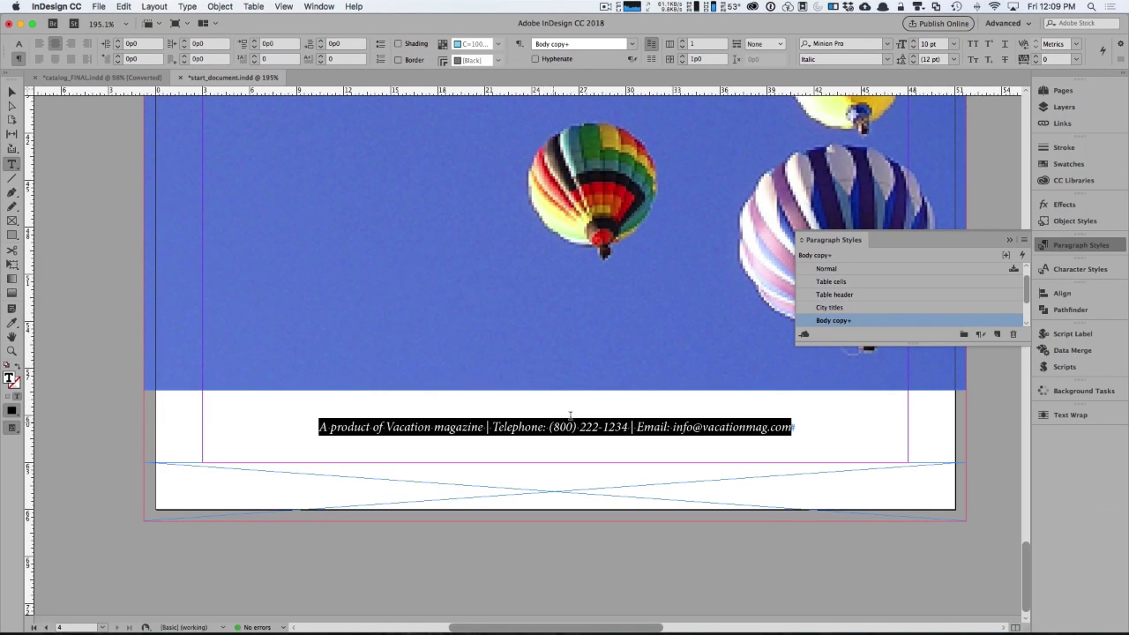
Step: Create a paragraph style named "Back cover info" from the formatted contact line, based on Body copy, and apply it to the selection
left_click(997, 333, "alt")
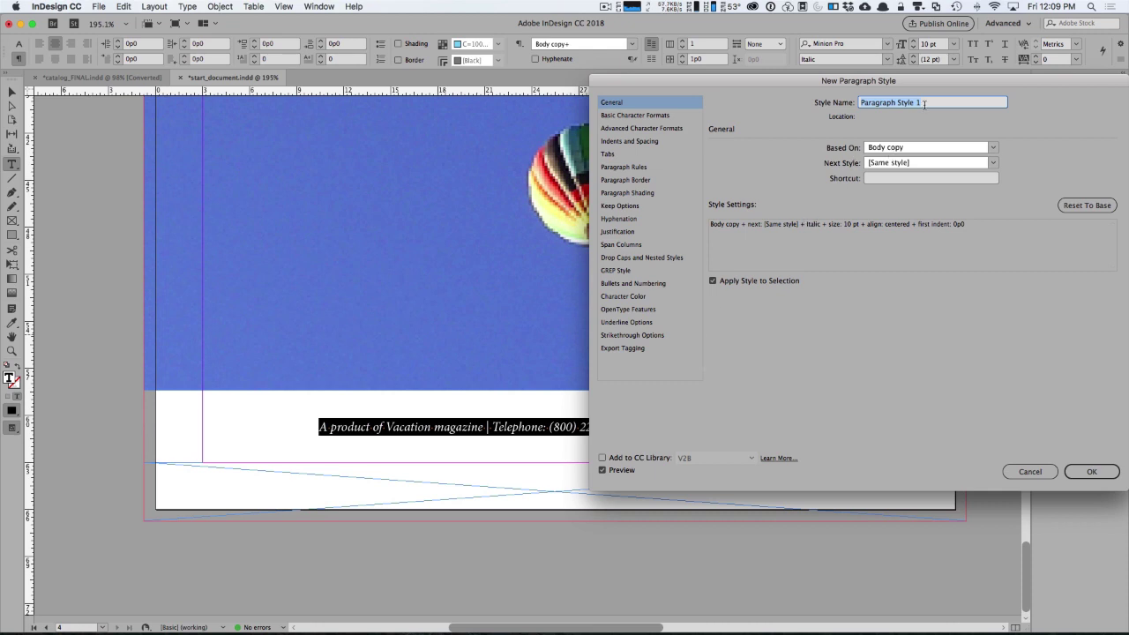
type("Back co")
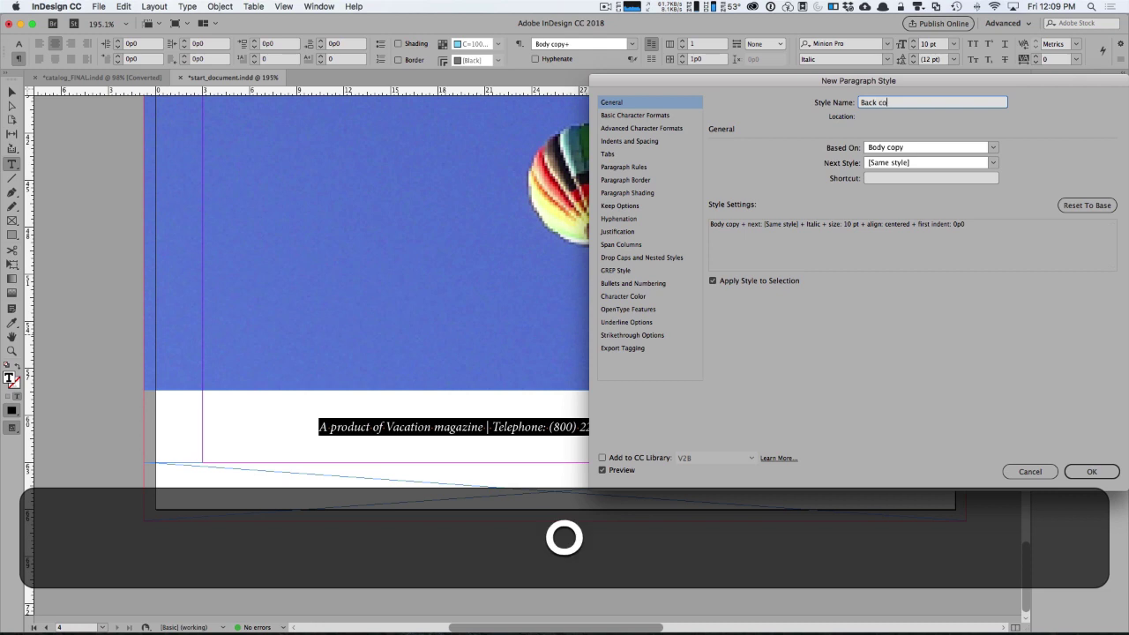
type("ver info")
key("Return")
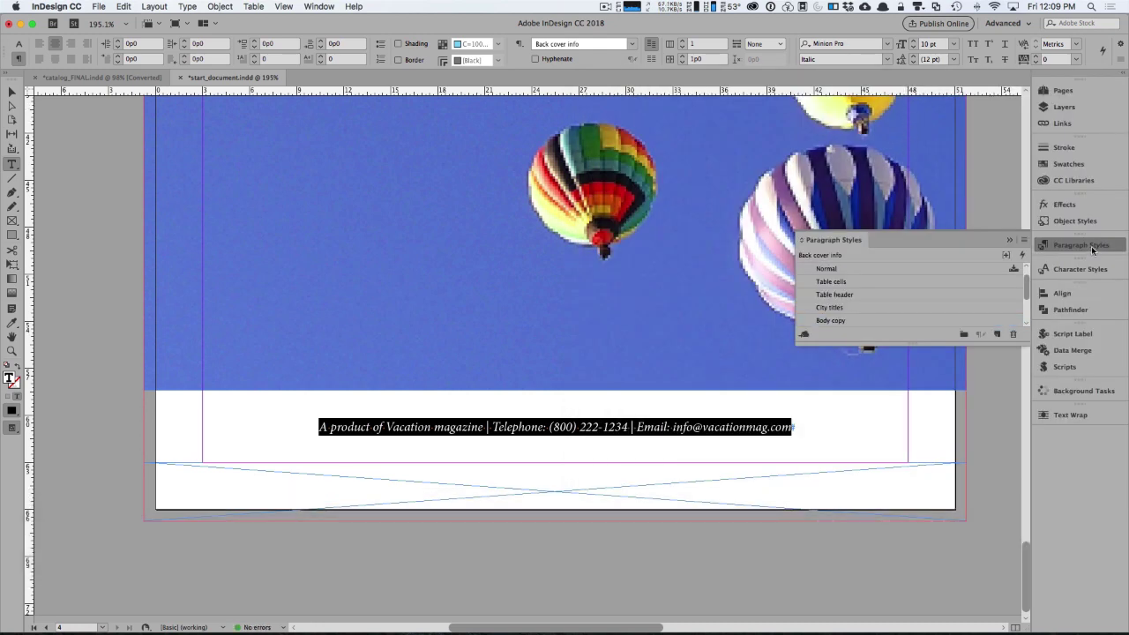
Step: Fill the empty graphic frame along the bottom edge of the back cover with the Dark Red swatch
left_click(1094, 247)
left_click(12, 92)
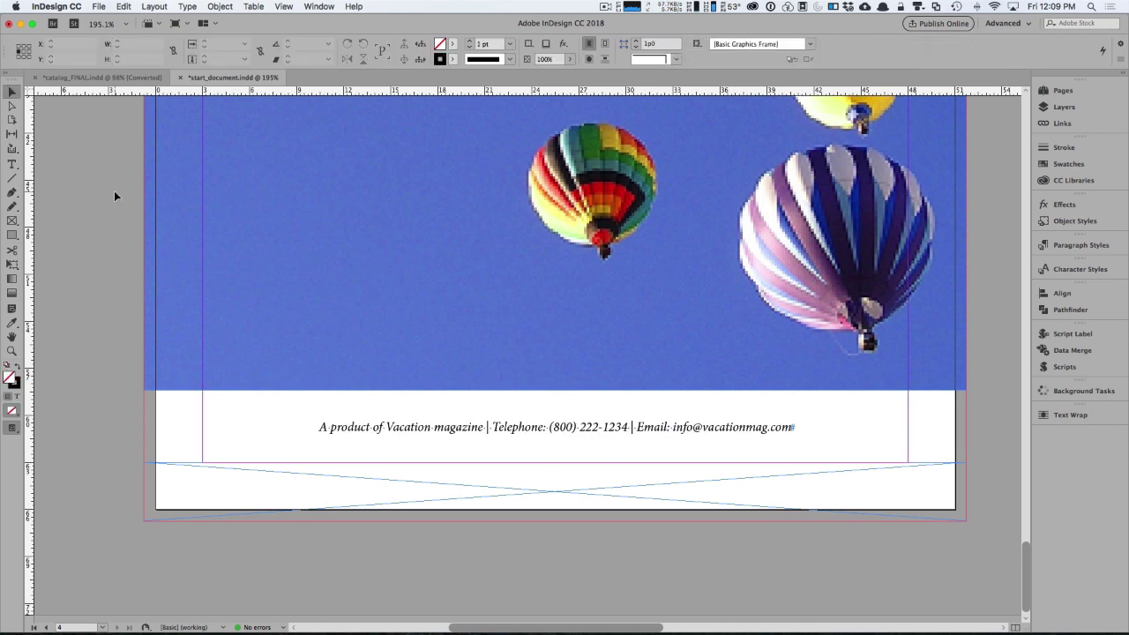
left_click(397, 485)
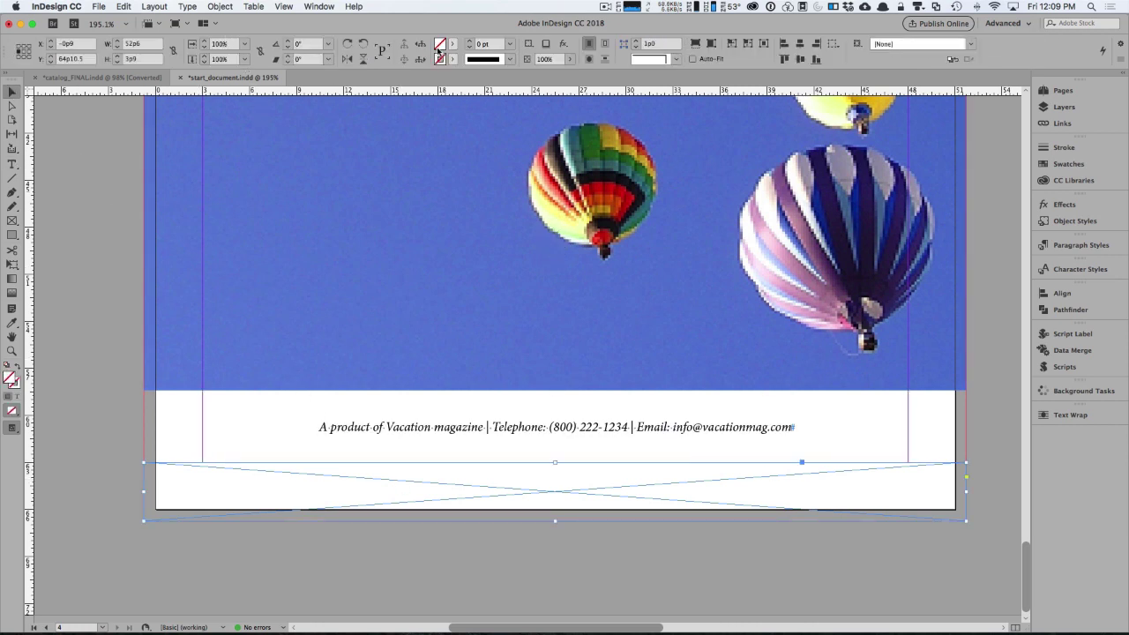
left_click(452, 45)
scroll(388, 141, "down", 2)
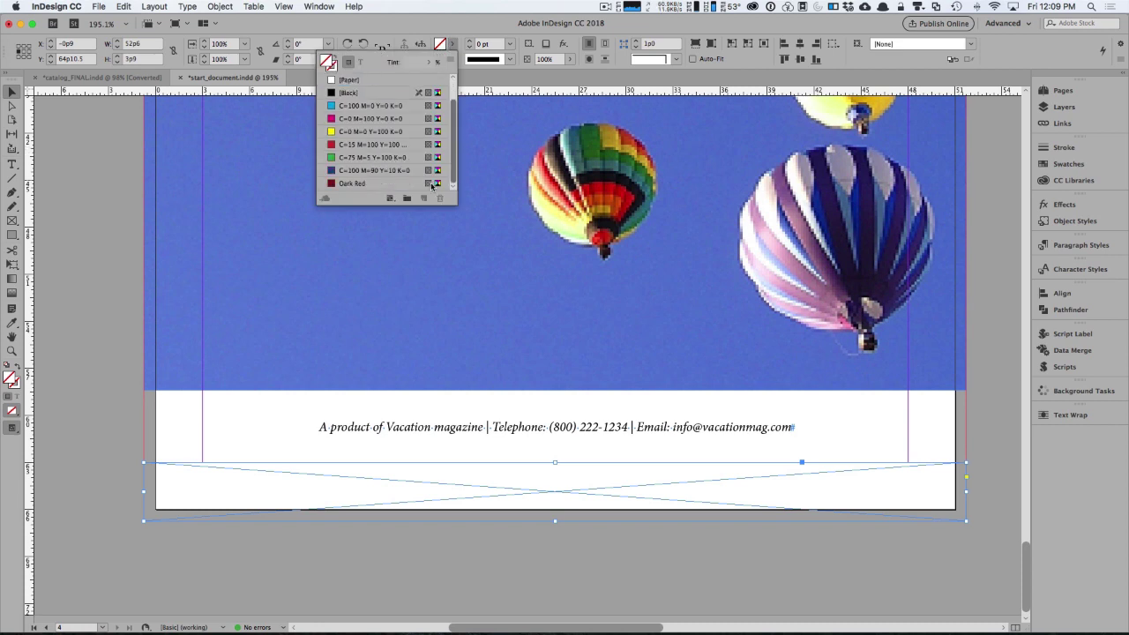
left_click(354, 185)
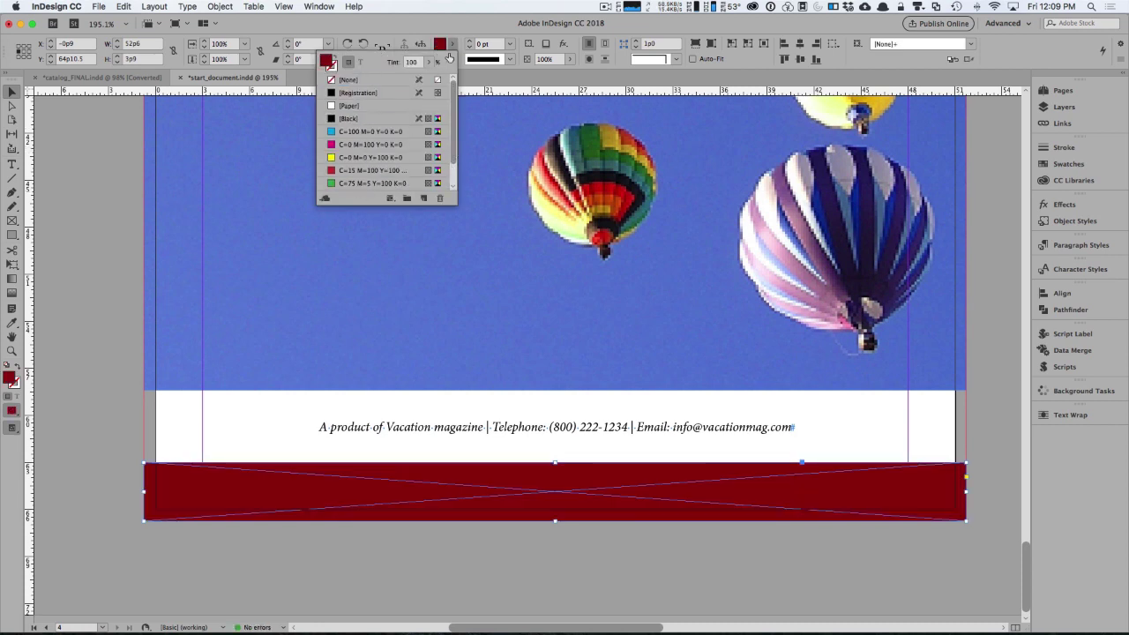
Step: Copy the dark red bar, paste it in place on page 1, and move it horizontally across the bottom of the front cover
key("super+c")
left_click(1063, 90)
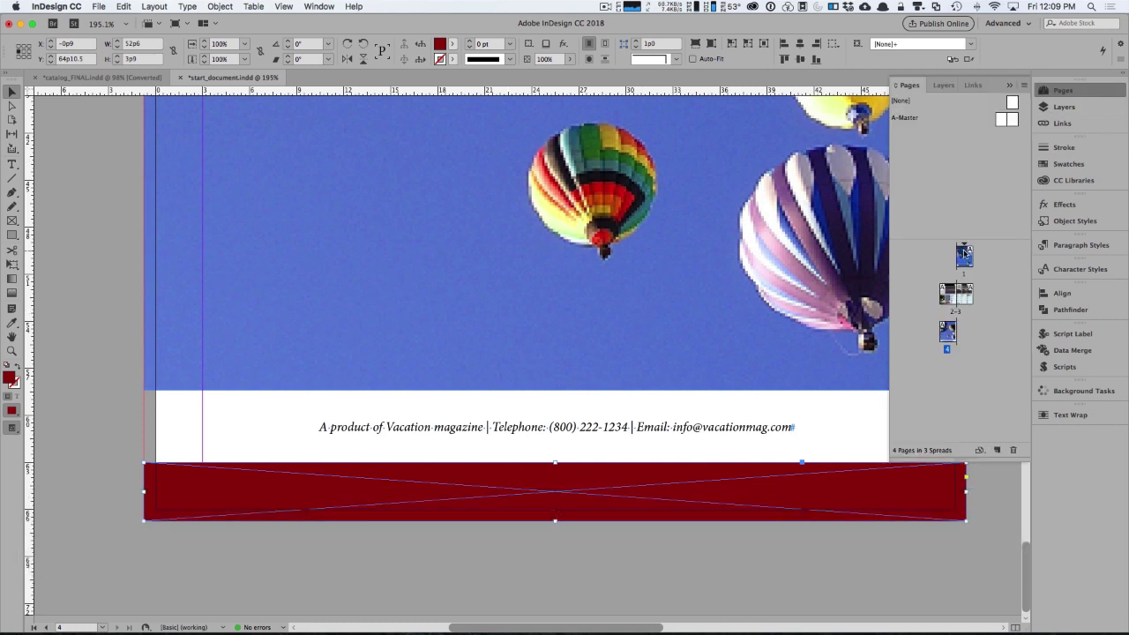
double_click(964, 253)
key("super+minus")
key("super+minus")
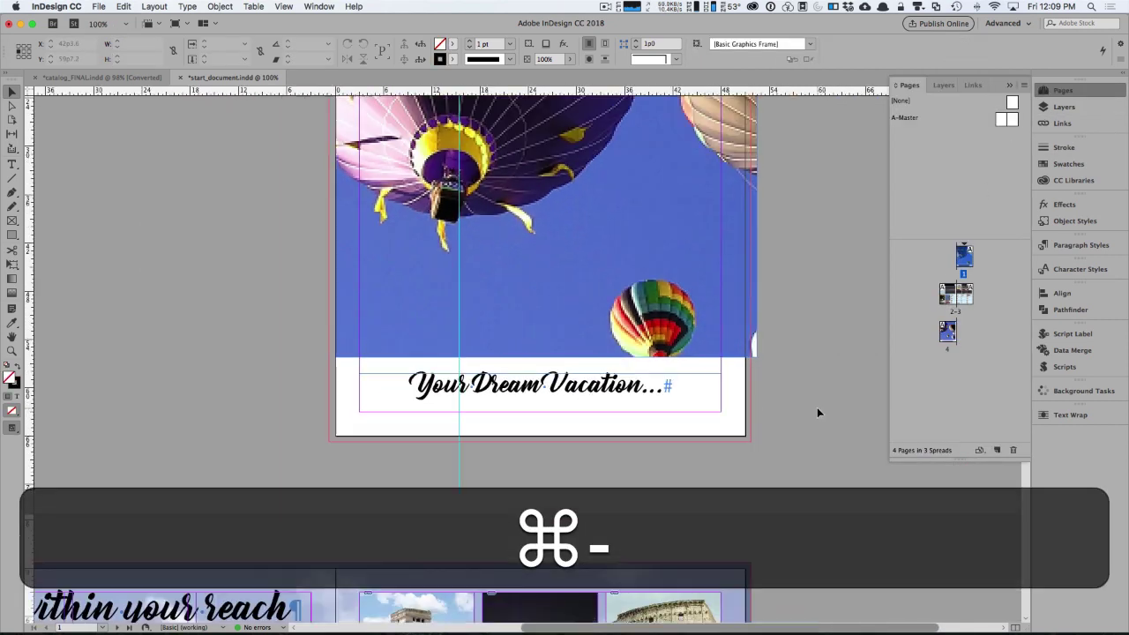
left_click(125, 8)
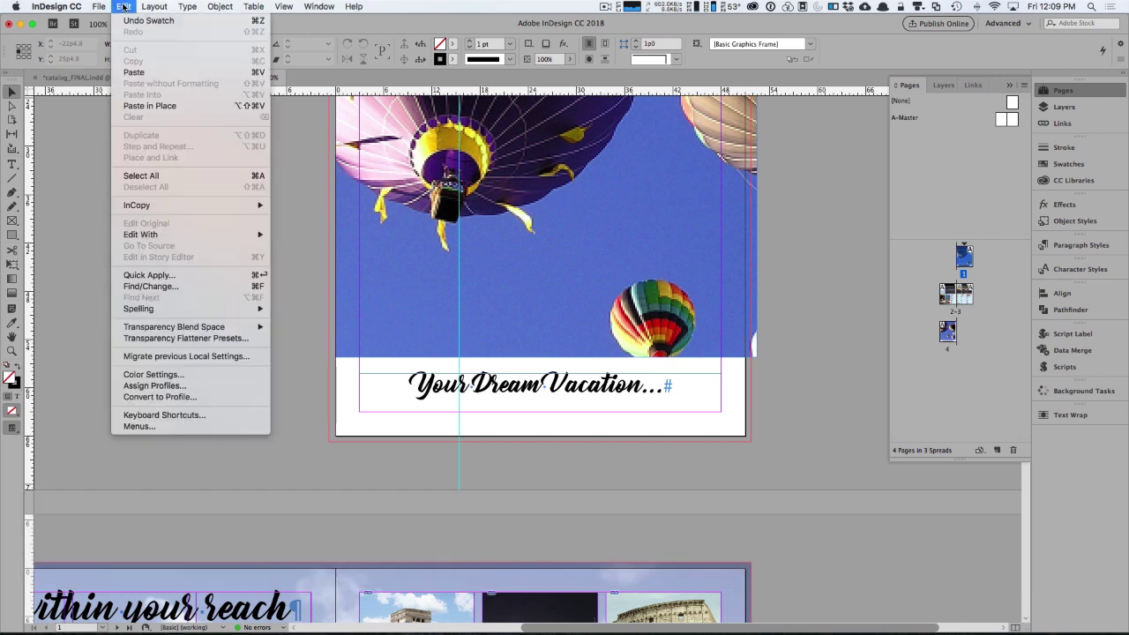
left_click(152, 105)
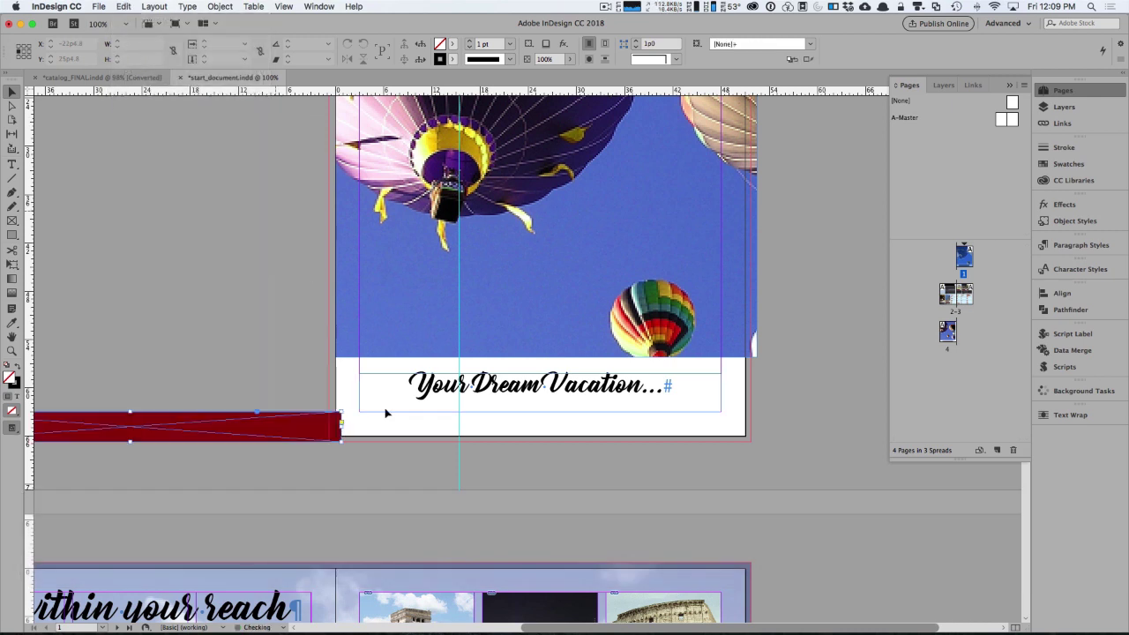
left_click_drag(291, 424, 702, 424)
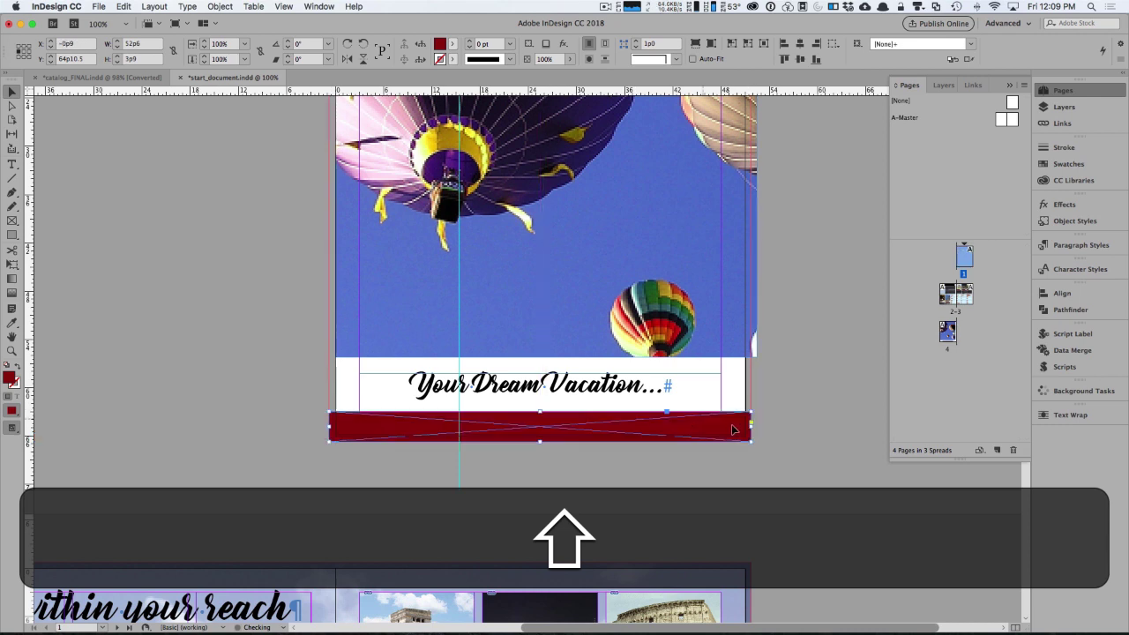
left_click(755, 475)
Step: Stretch the front cover title frame up to meet the image, about 6p9 high, and set its vertical justification to Center
left_click(609, 394)
left_click_drag(541, 373, 541, 357)
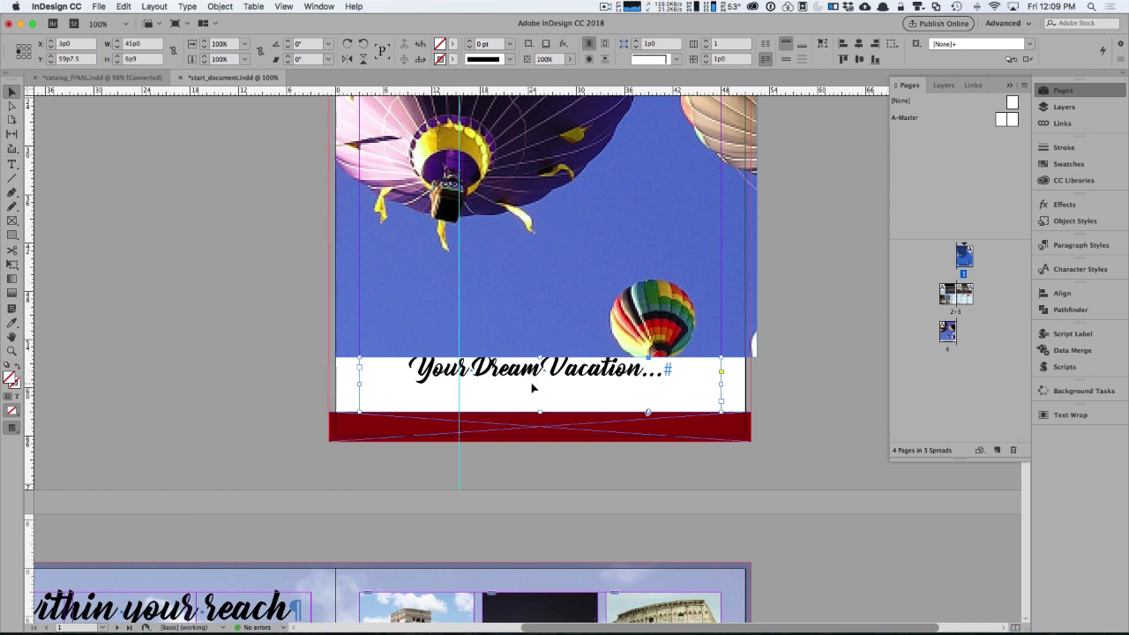
double_click(545, 384, "alt")
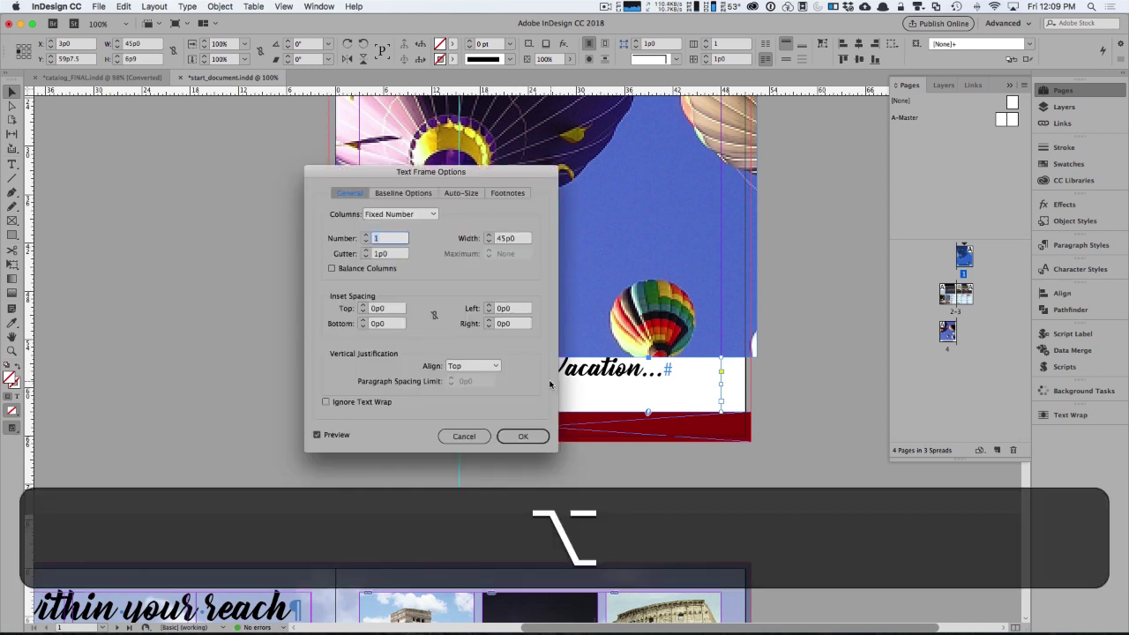
left_click(472, 366)
left_click(461, 386)
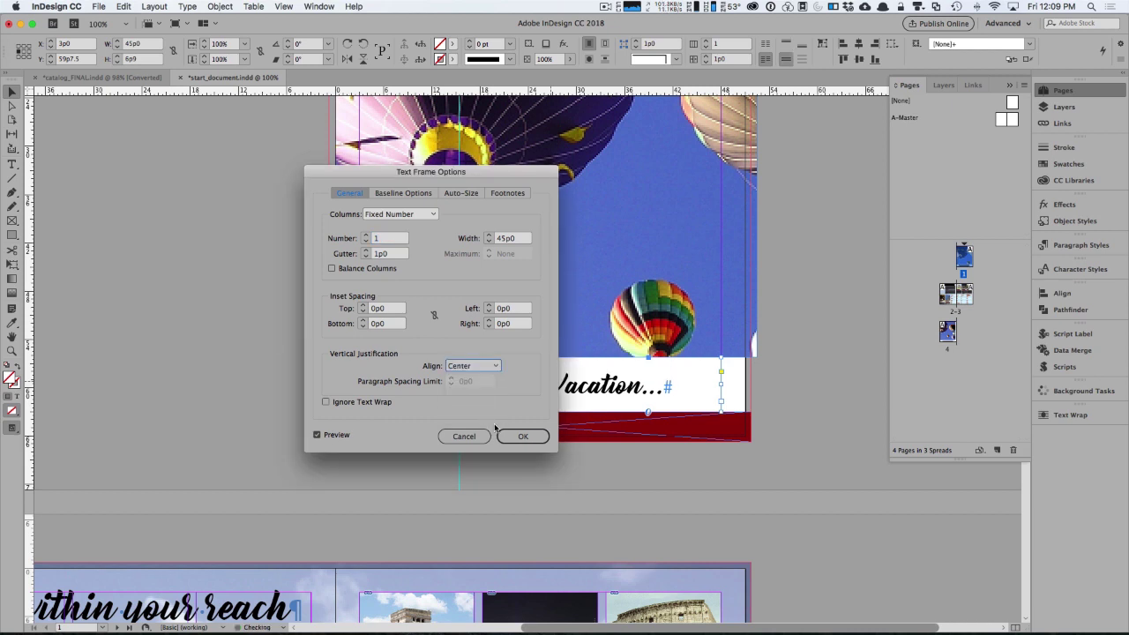
left_click(523, 436)
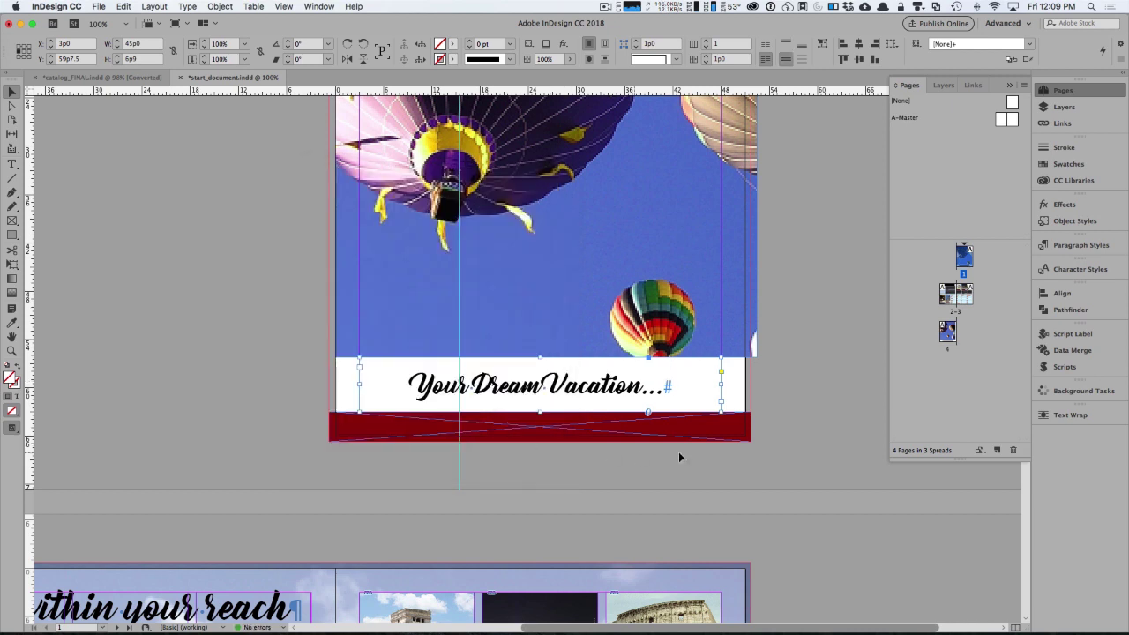
left_click(793, 403)
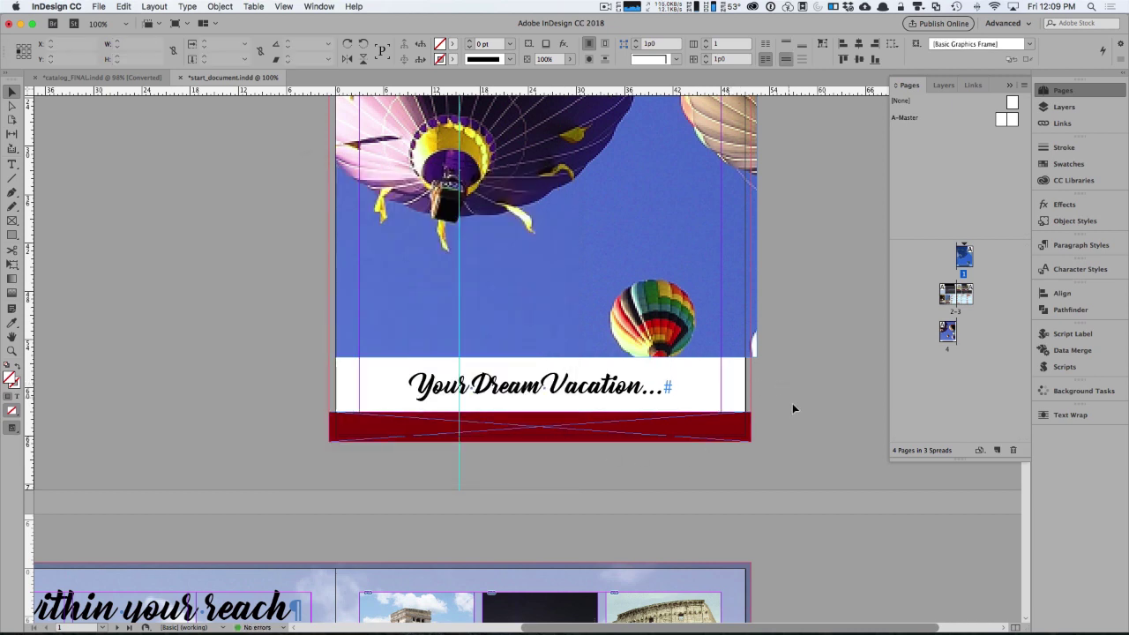
Step: Preview the front cover full screen in Presentation mode and advance to the inside spread
left_click(1064, 92)
key("space")
left_click_drag(793, 309, 761, 456)
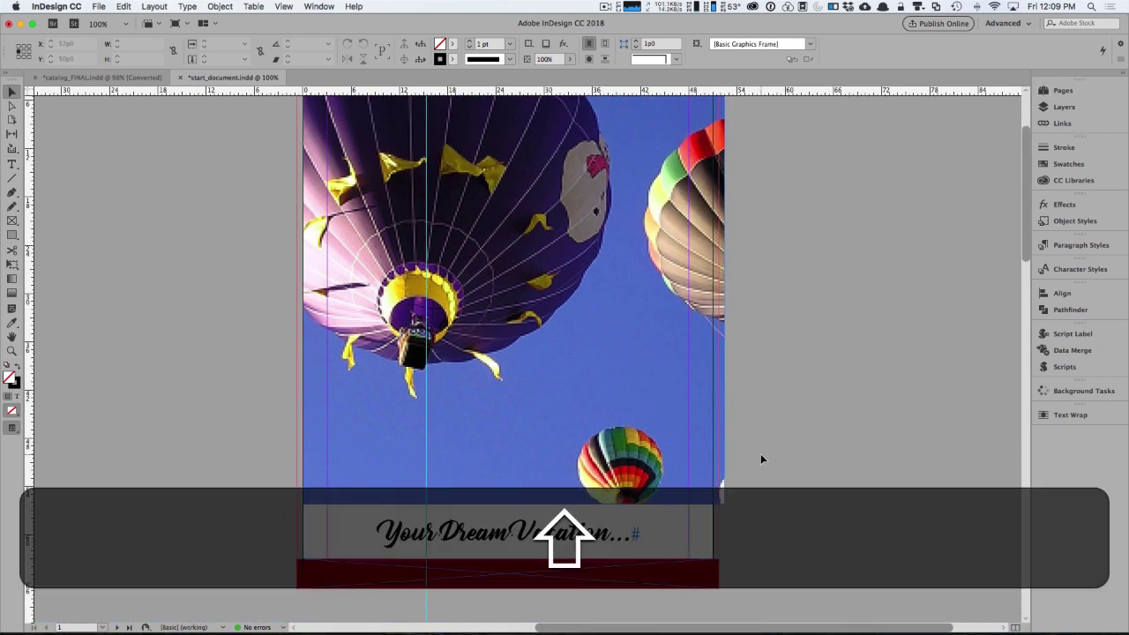
key("shift+w")
key("w")
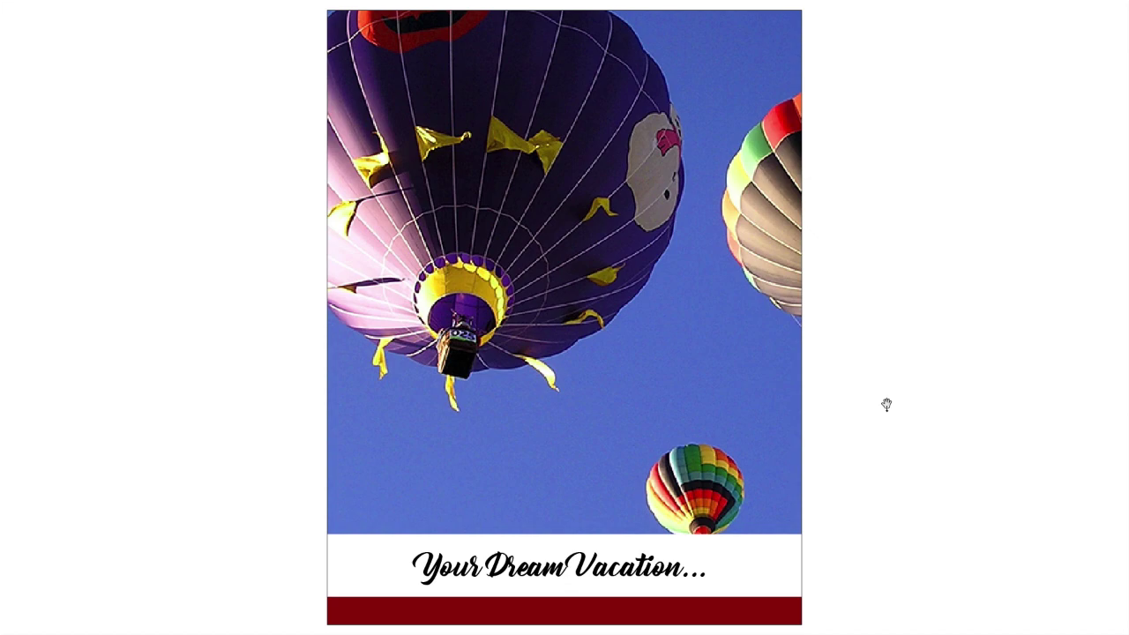
key("Right")
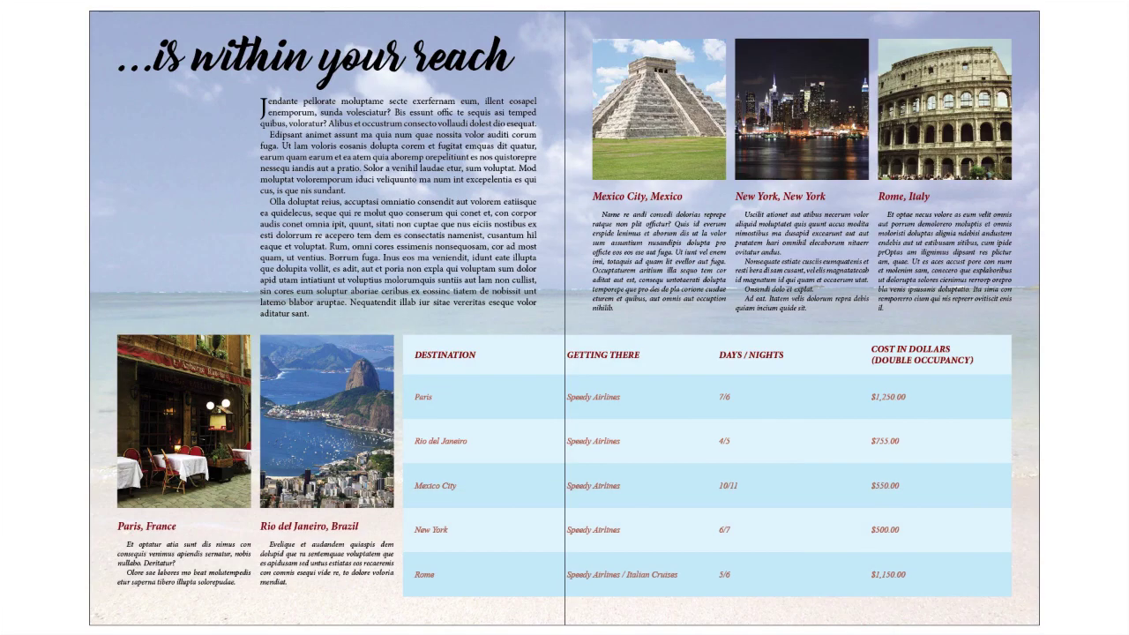